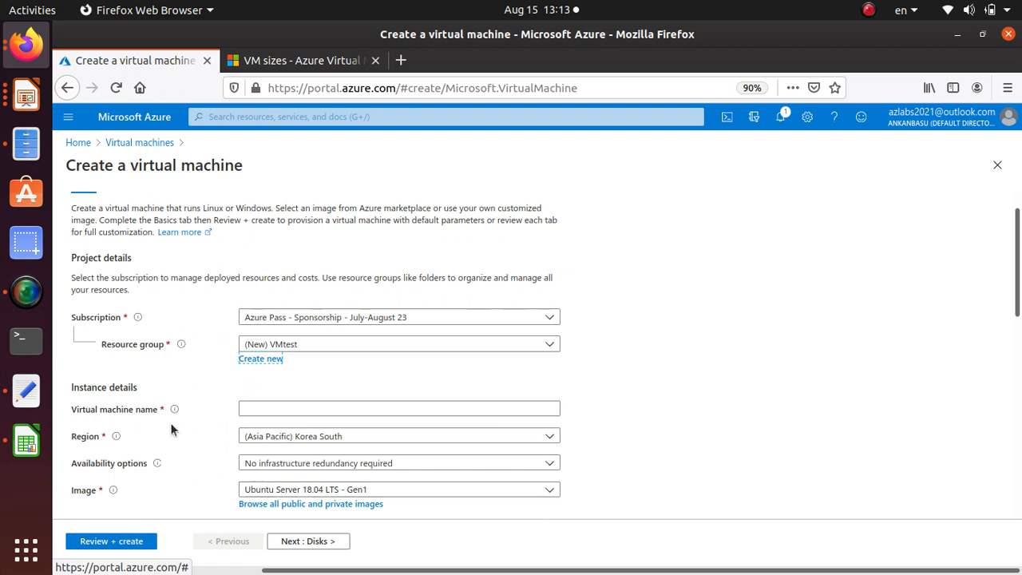
# Name the virtual machine win1
pyautogui.scroll(-3, 185, 418)
pyautogui.click(277, 297)
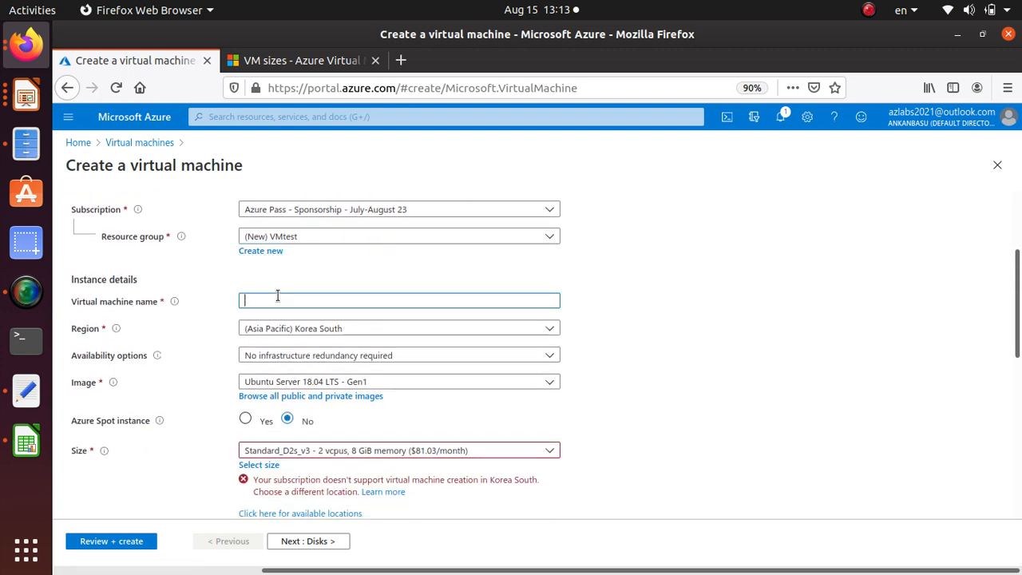
pyautogui.press('BackSpace')
pyautogui.press('BackSpace')
pyautogui.press('BackSpace')
pyautogui.write('win1')
# Set the virtual machine's region to (Europe) Norway East
pyautogui.scroll(-1, 283, 310)
pyautogui.click(354, 292)
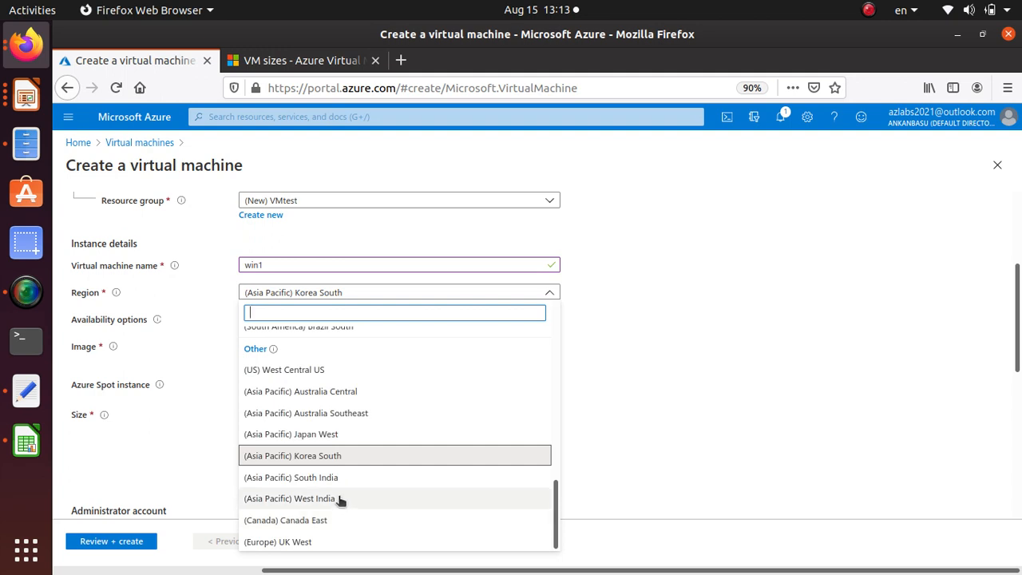
pyautogui.scroll(3, 408, 452)
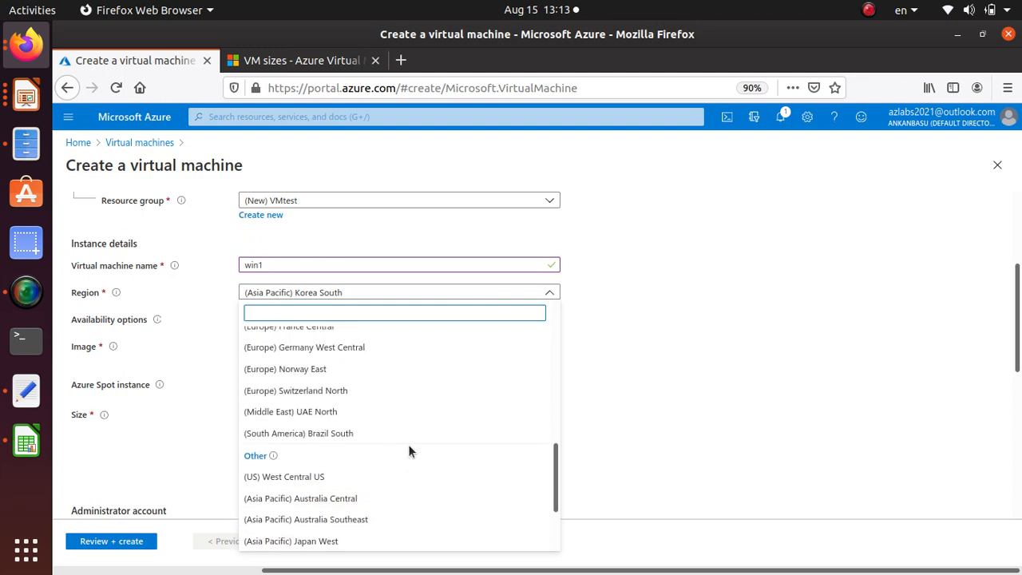
pyautogui.scroll(2, 364, 392)
pyautogui.click(358, 409)
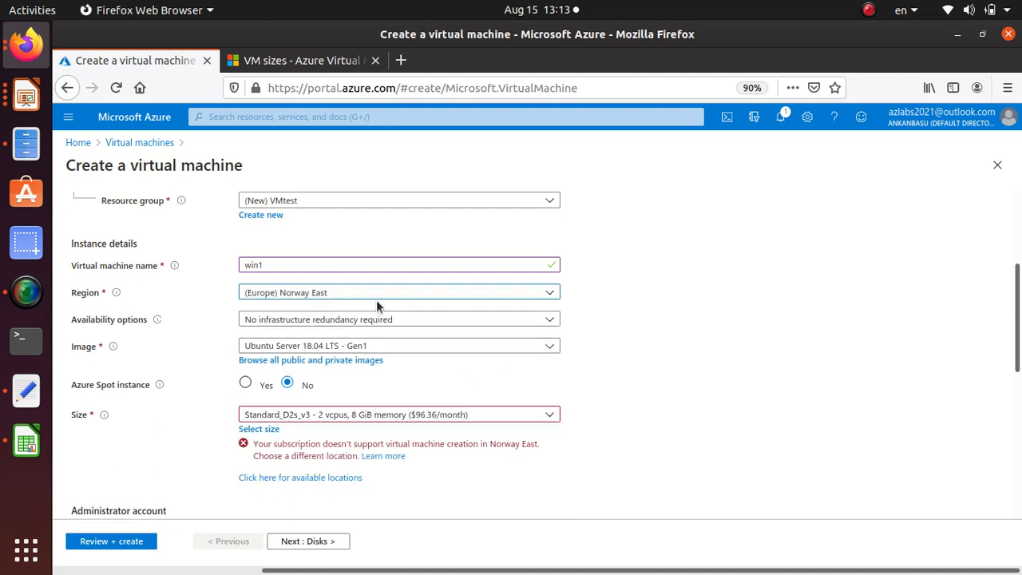
# Choose Windows Server 2019 Datacenter - Gen1 as the virtual machine's image
pyautogui.click(376, 346)
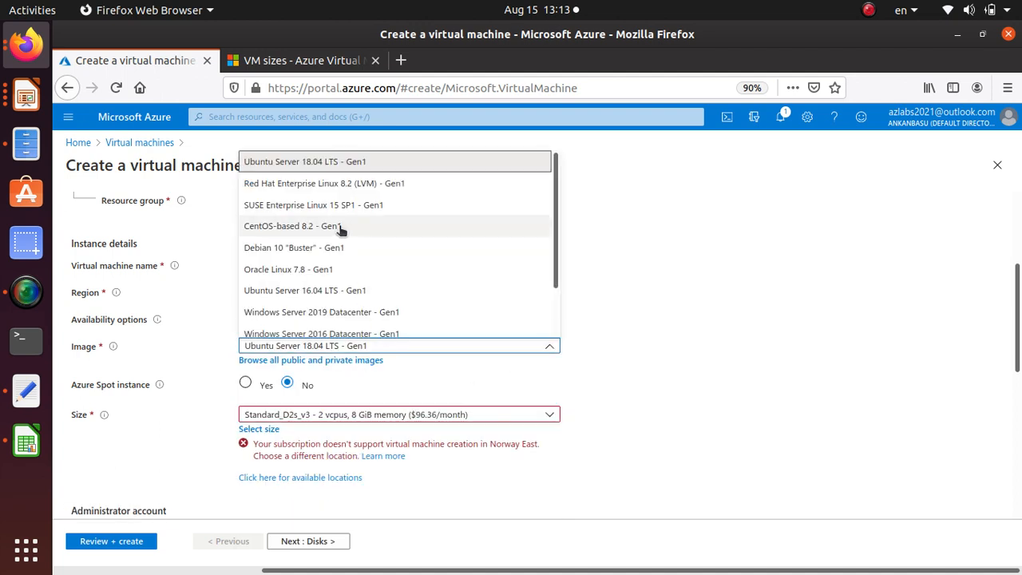
pyautogui.scroll(-2, 381, 194)
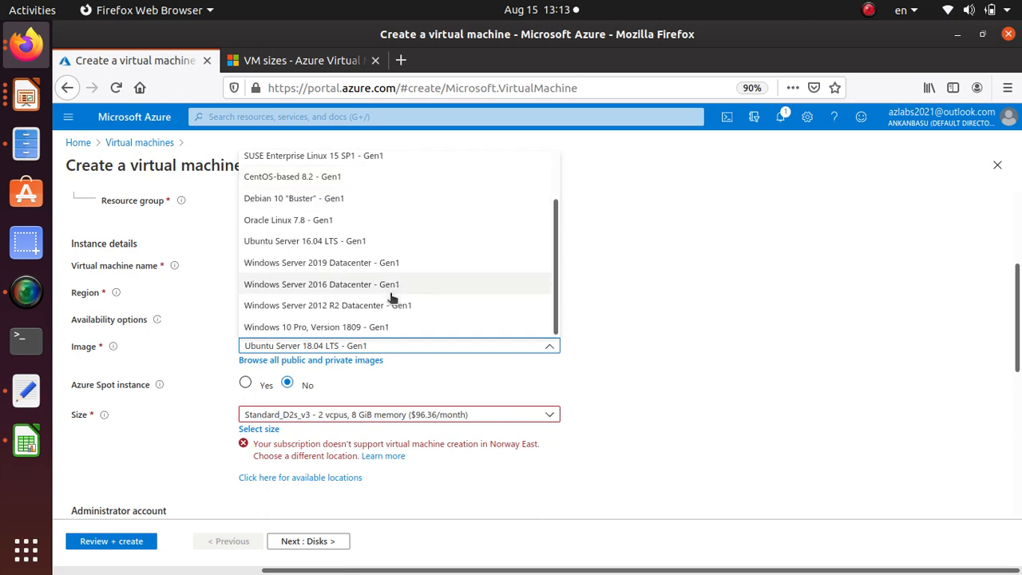
pyautogui.click(394, 266)
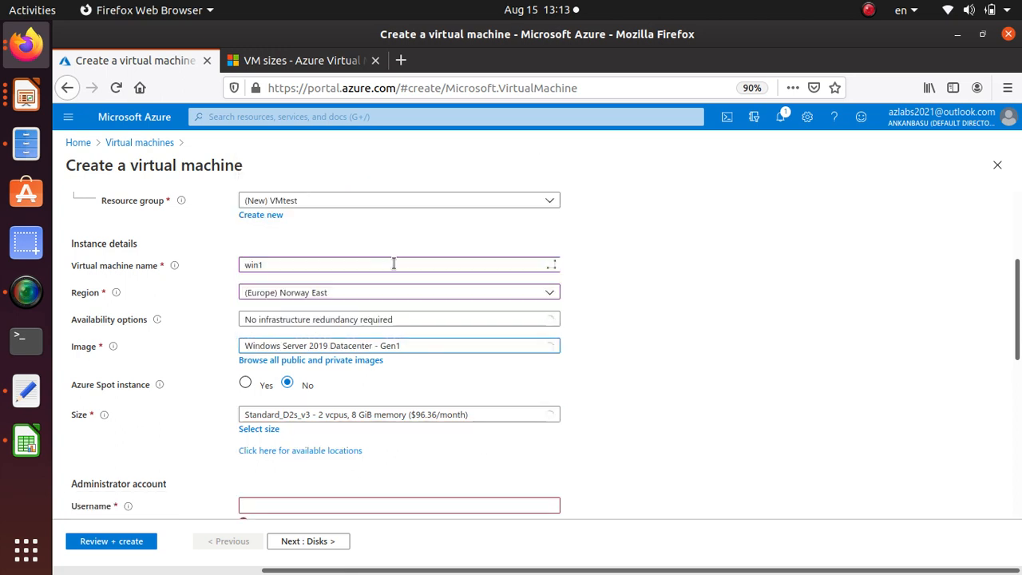
# Set the virtual machine's size to DS1_v2 from the list of available VM sizes
pyautogui.scroll(-2, 701, 310)
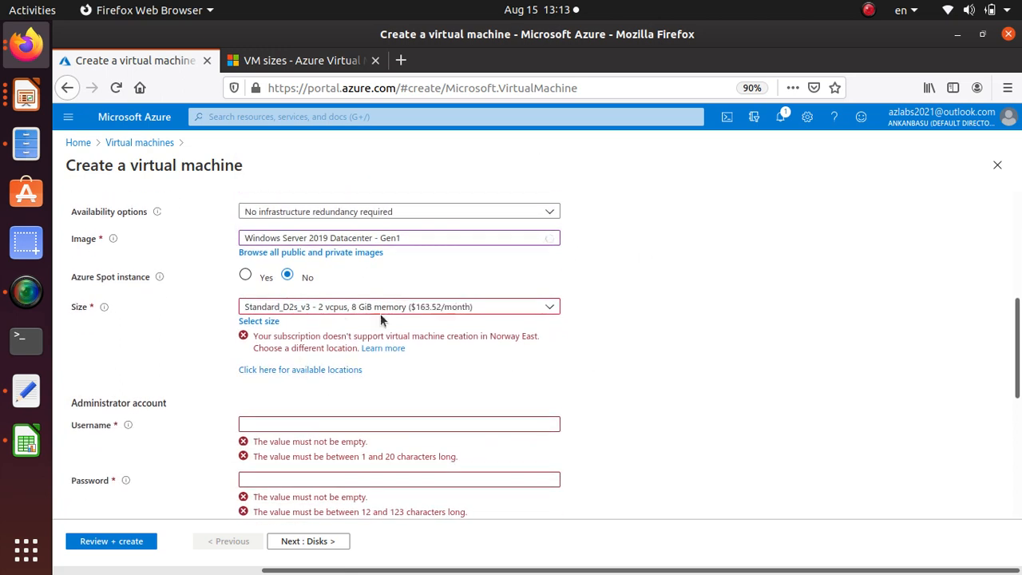
pyautogui.click(267, 321)
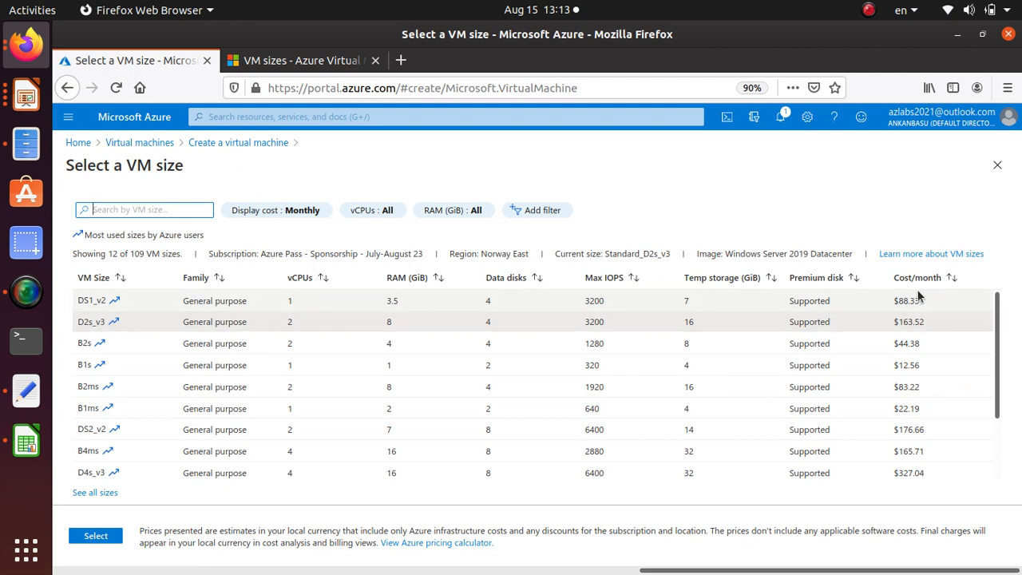
pyautogui.click(408, 302)
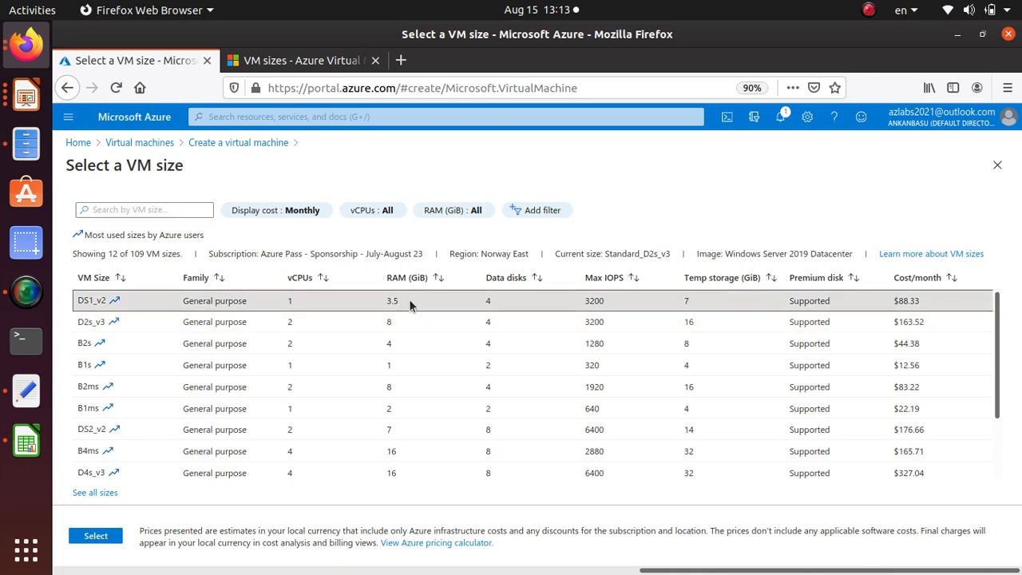
pyautogui.click(95, 536)
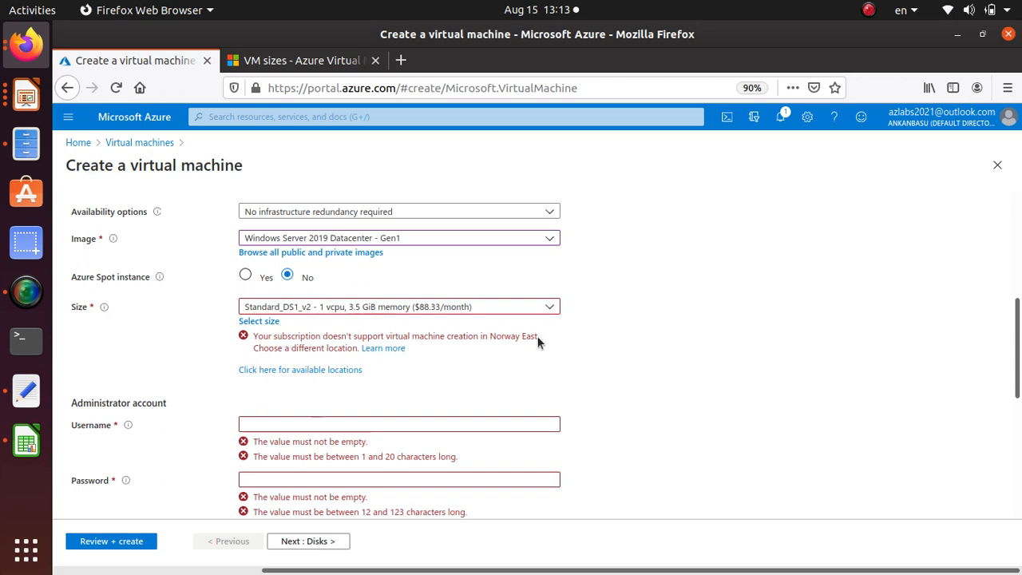
# Filter the regions by "west" and set the virtual machine's region to (US) West US 2
pyautogui.scroll(3, 311, 328)
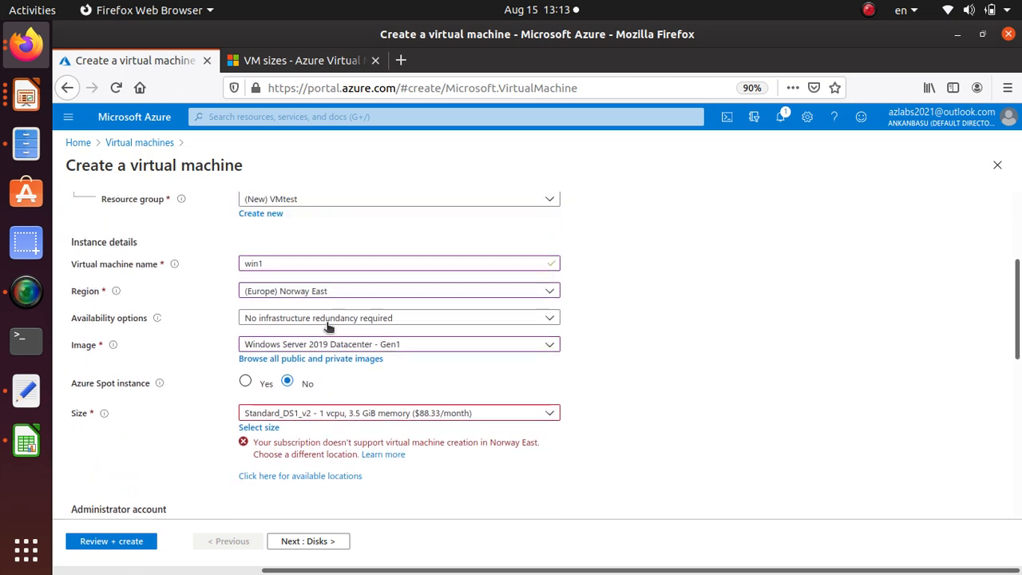
pyautogui.click(339, 292)
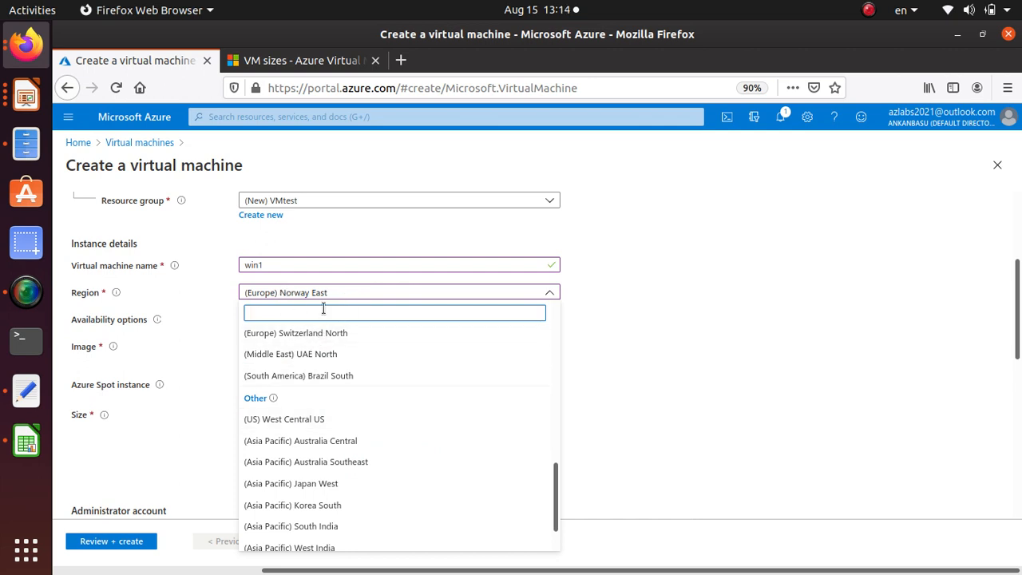
pyautogui.write('west')
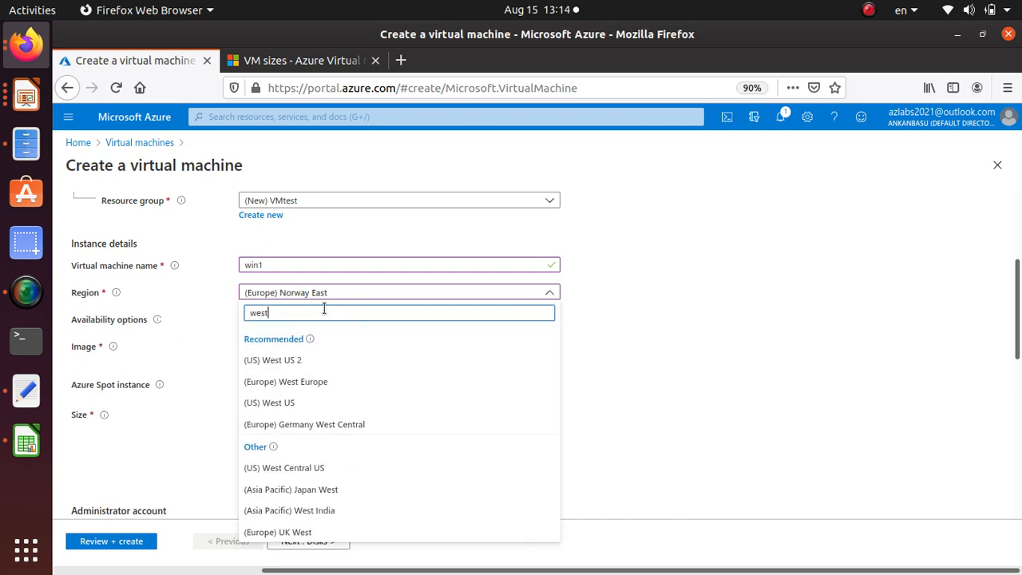
pyautogui.click(298, 360)
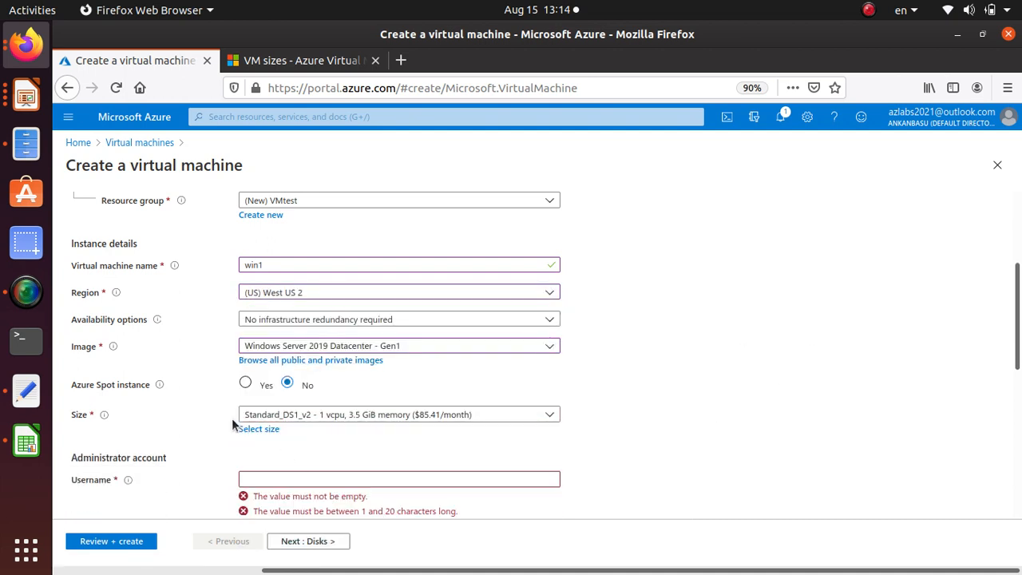
# Set the administrator username to student, then enter and confirm the administrator account password
pyautogui.scroll(-3, 388, 296)
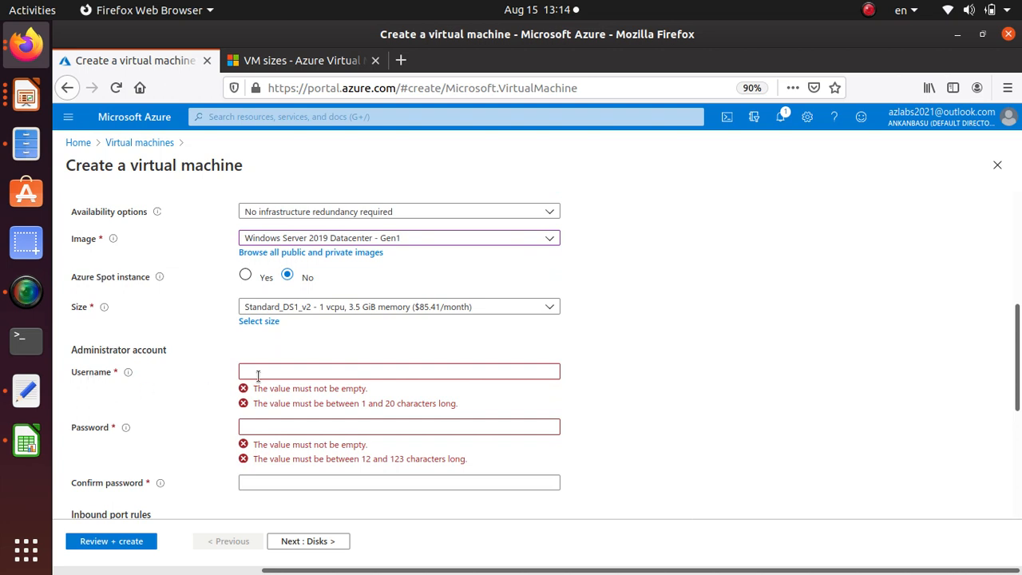
pyautogui.click(286, 370)
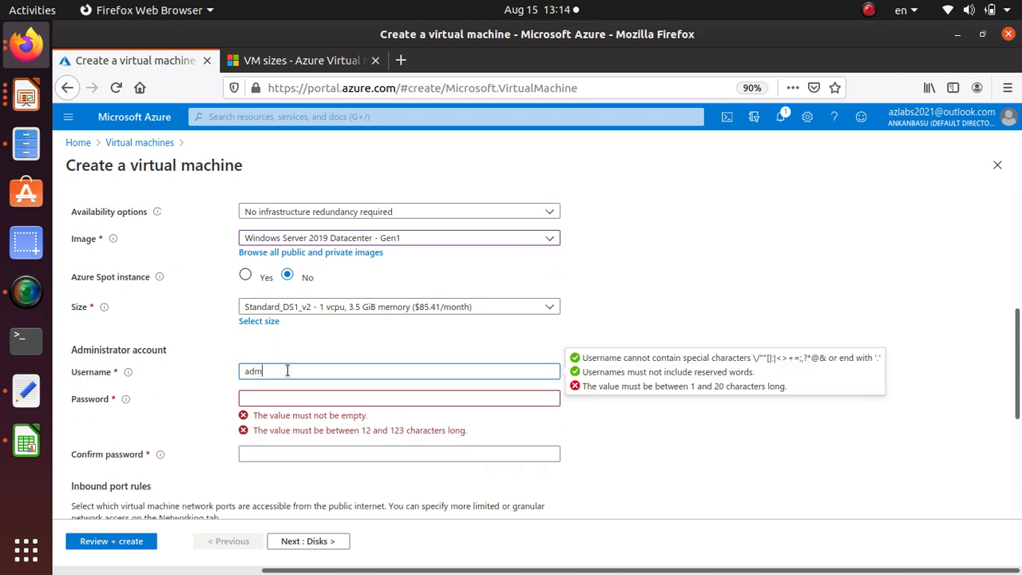
pyautogui.write('student')
pyautogui.press('Tab')
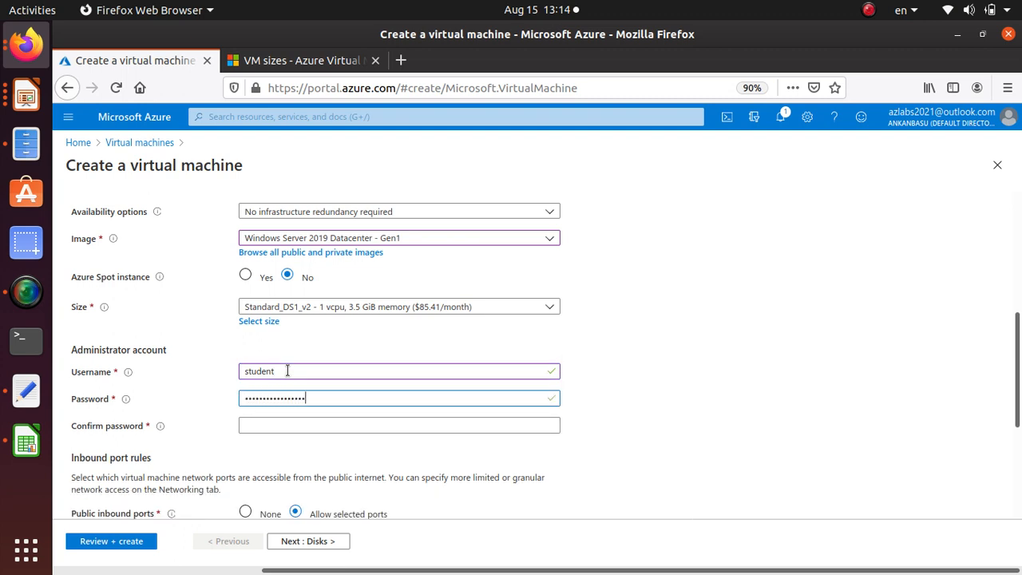
pyautogui.press('Tab')
pyautogui.write('P')
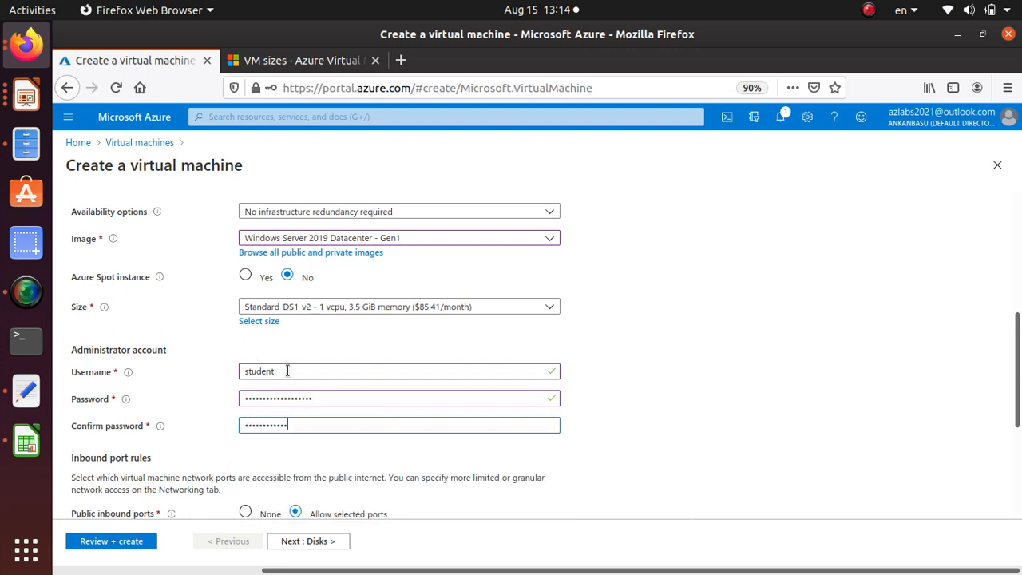
pyautogui.write('12')
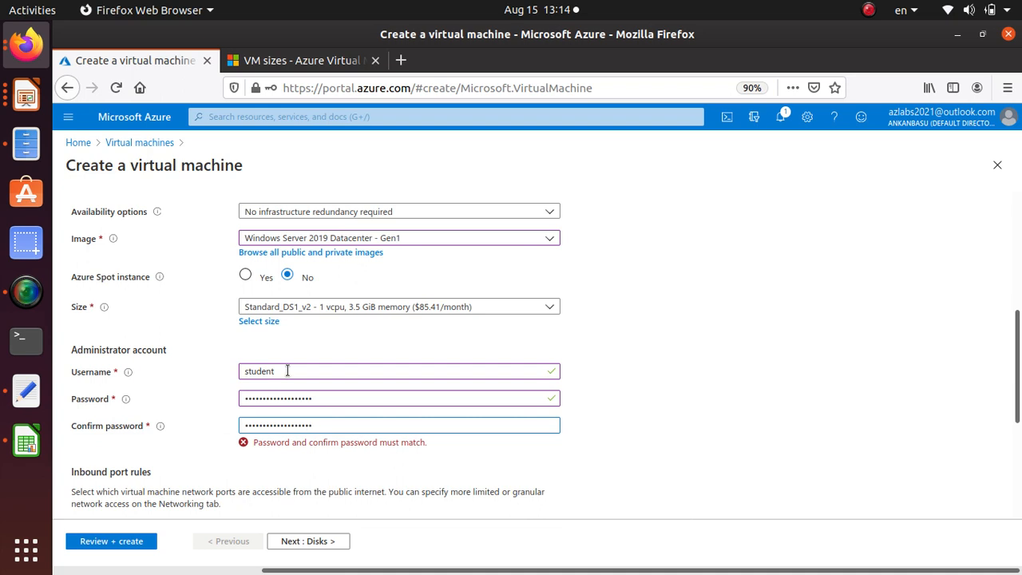
# Keep the default inbound port and licensing options and proceed to the disk settings
pyautogui.scroll(-4, 310, 365)
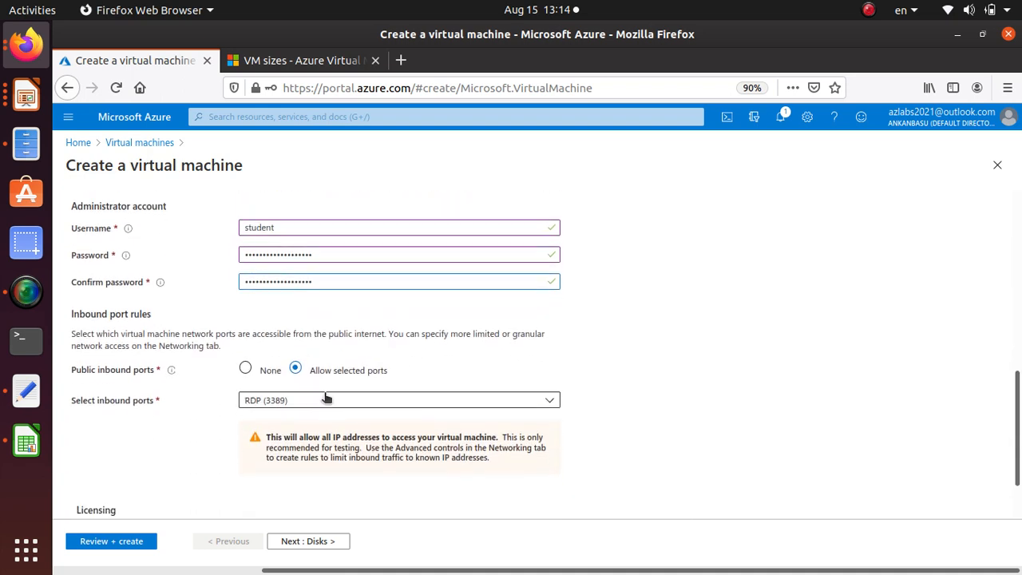
pyautogui.scroll(-2, 250, 438)
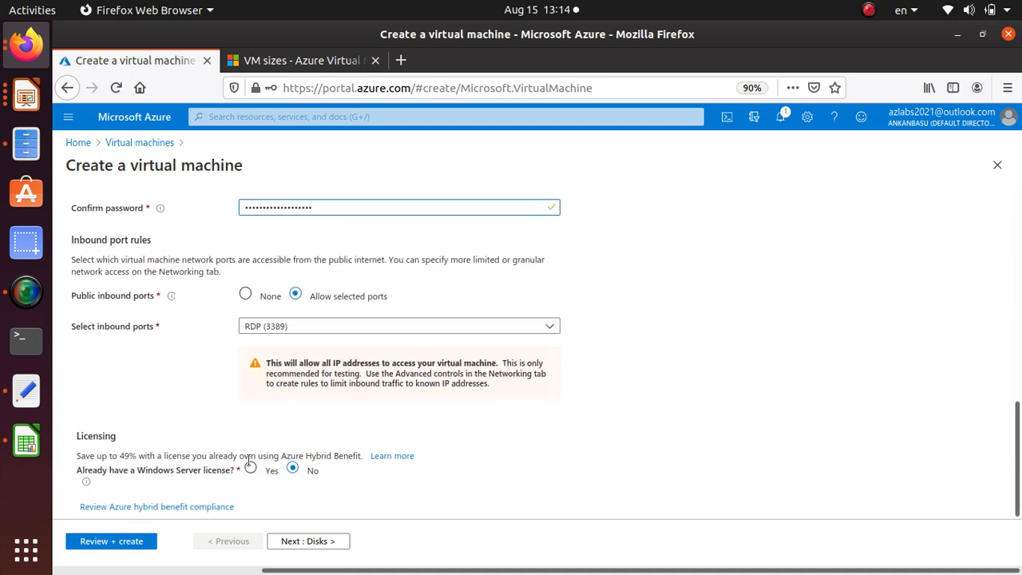
pyautogui.click(338, 543)
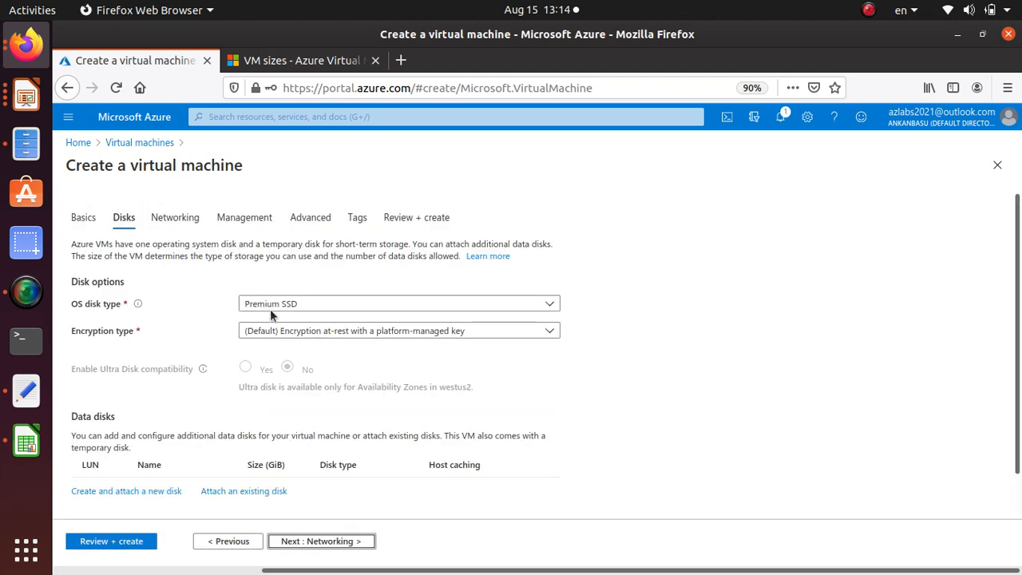
# Review the available OS disk types and encryption types without changing them
pyautogui.click(373, 306)
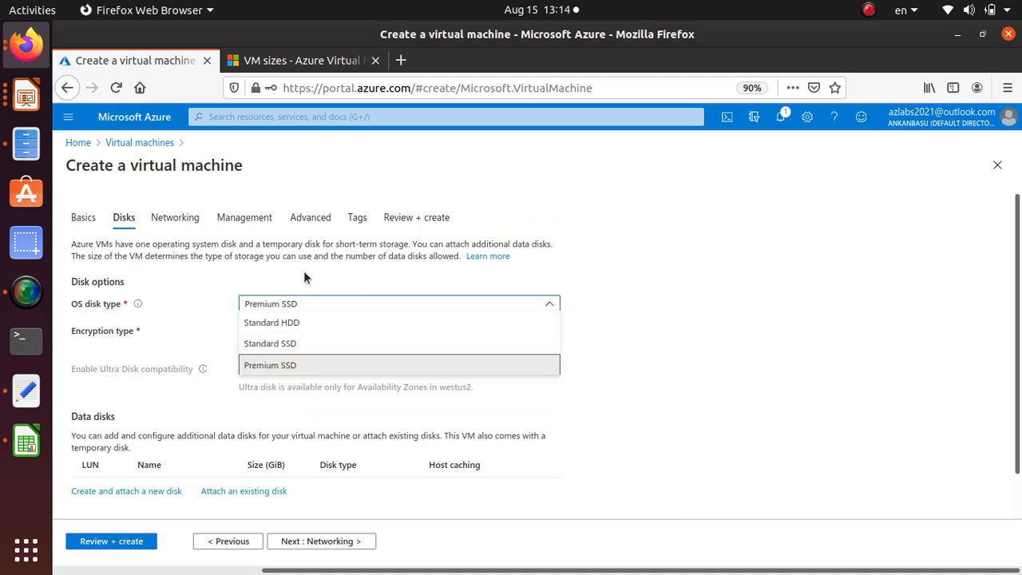
pyautogui.click(354, 273)
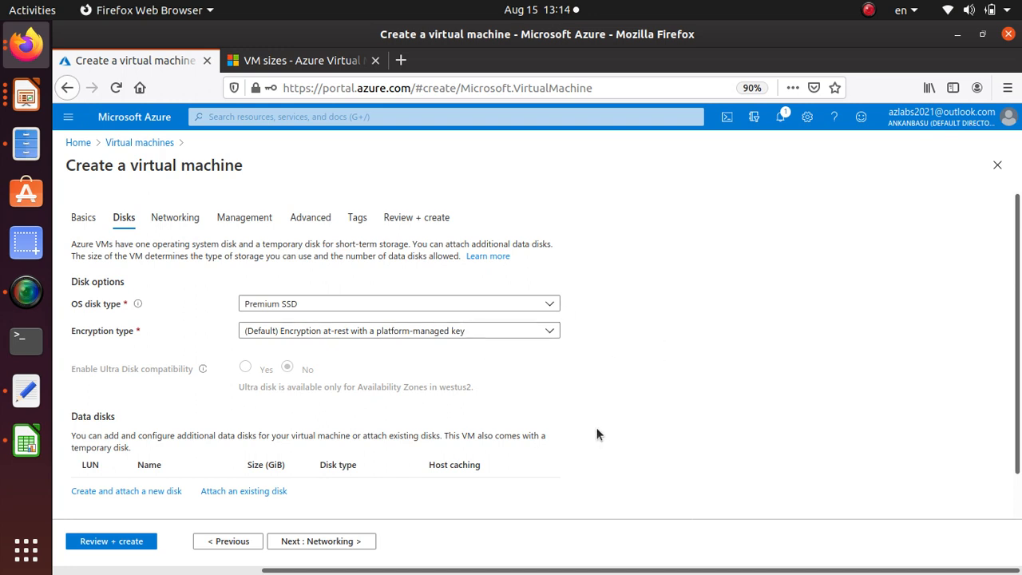
pyautogui.scroll(-1, 598, 427)
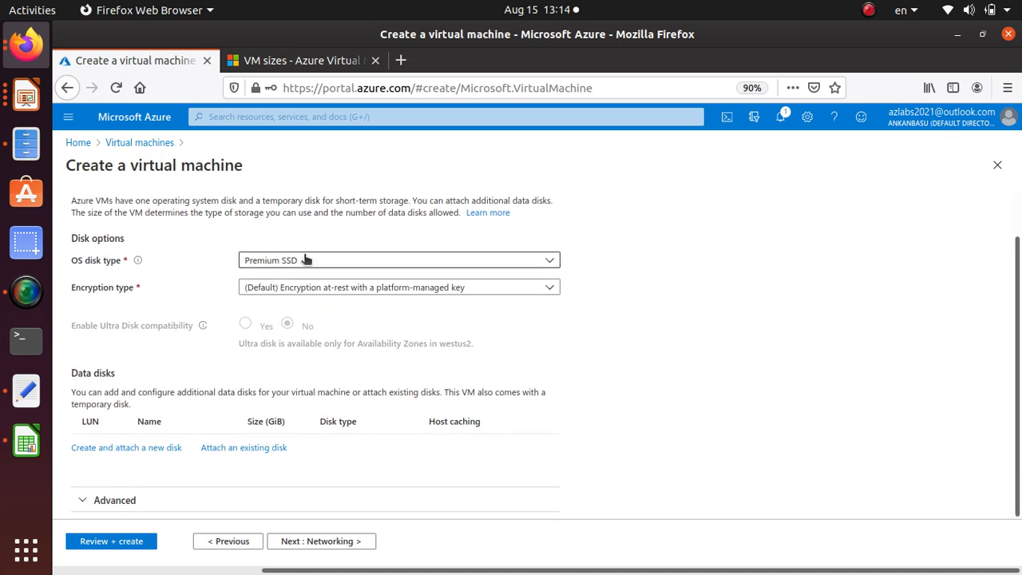
pyautogui.click(319, 286)
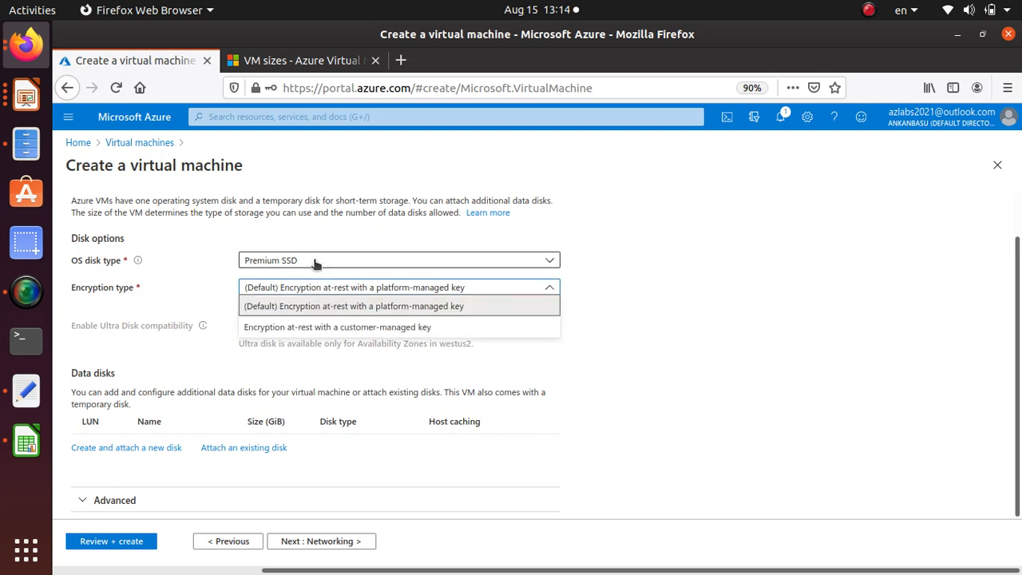
# Try Standard HDD and then Standard SSD as the OS disk type
pyautogui.click(315, 262)
pyautogui.click(296, 279)
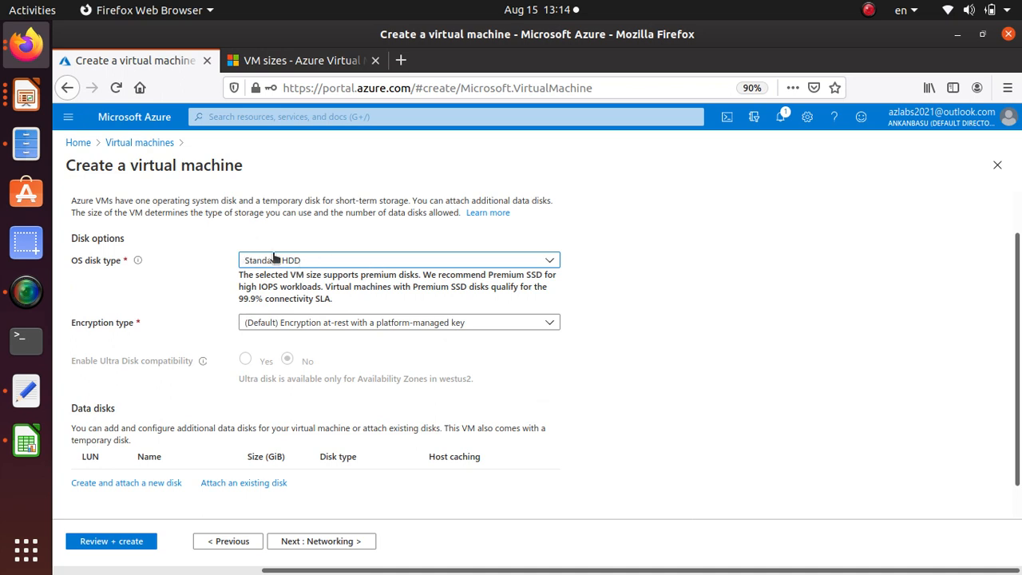
pyautogui.click(390, 268)
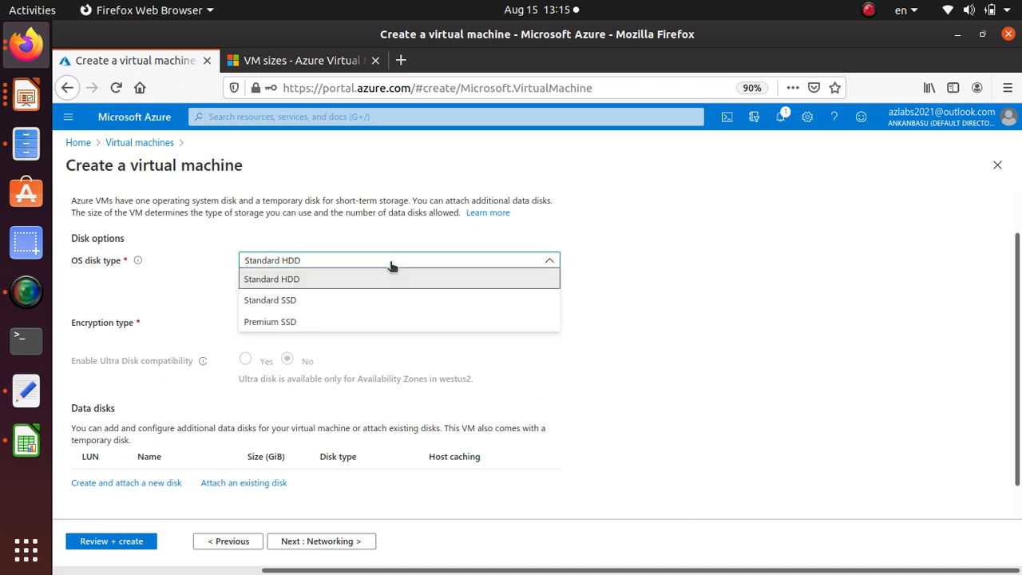
pyautogui.click(349, 300)
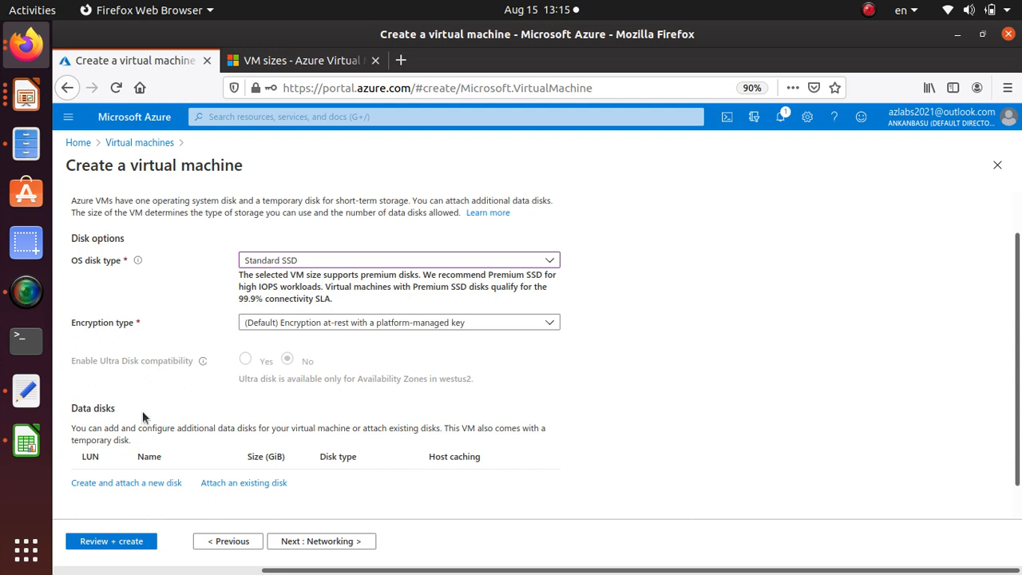
# Set the OS disk type to Premium SSD
pyautogui.scroll(-1, 202, 383)
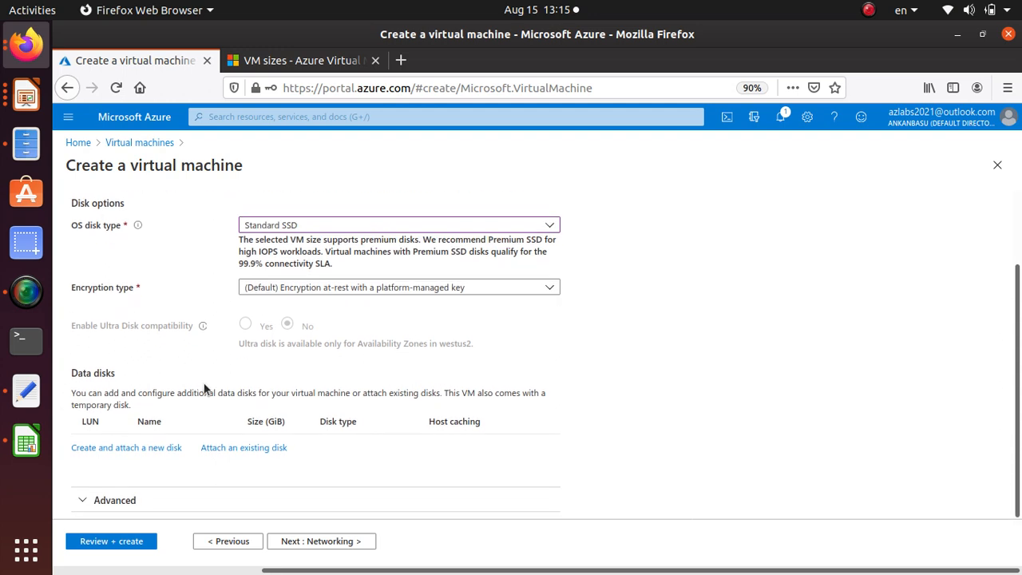
pyautogui.scroll(2, 202, 383)
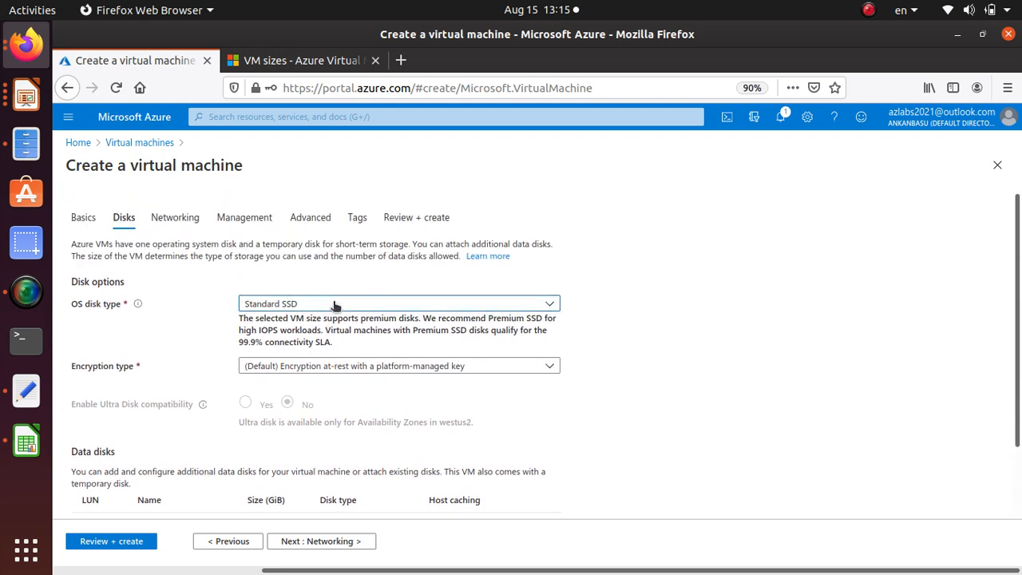
pyautogui.click(332, 304)
pyautogui.click(299, 367)
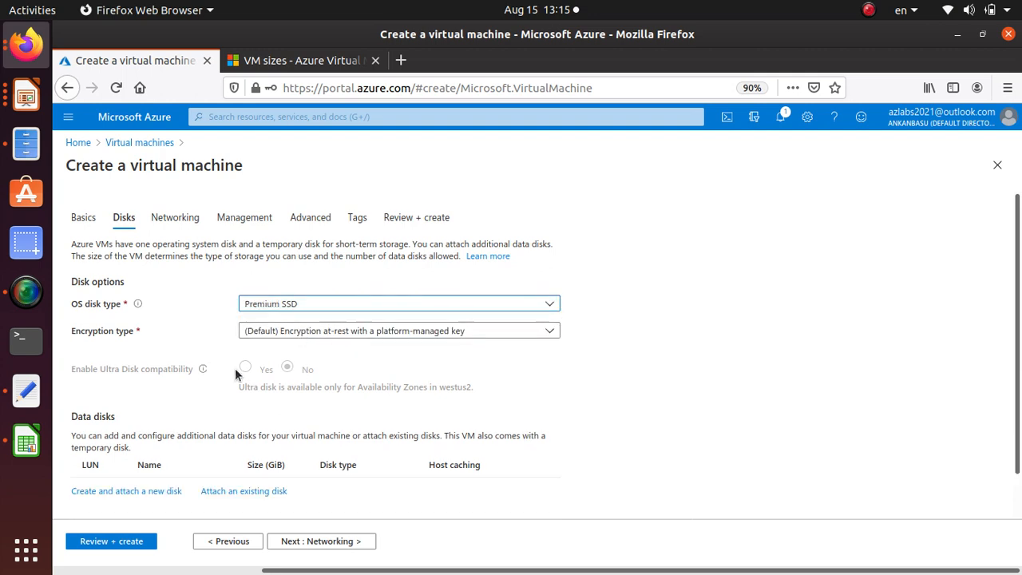
# Keep the default platform-managed key encryption and proceed to the networking settings
pyautogui.click(372, 333)
pyautogui.click(370, 334)
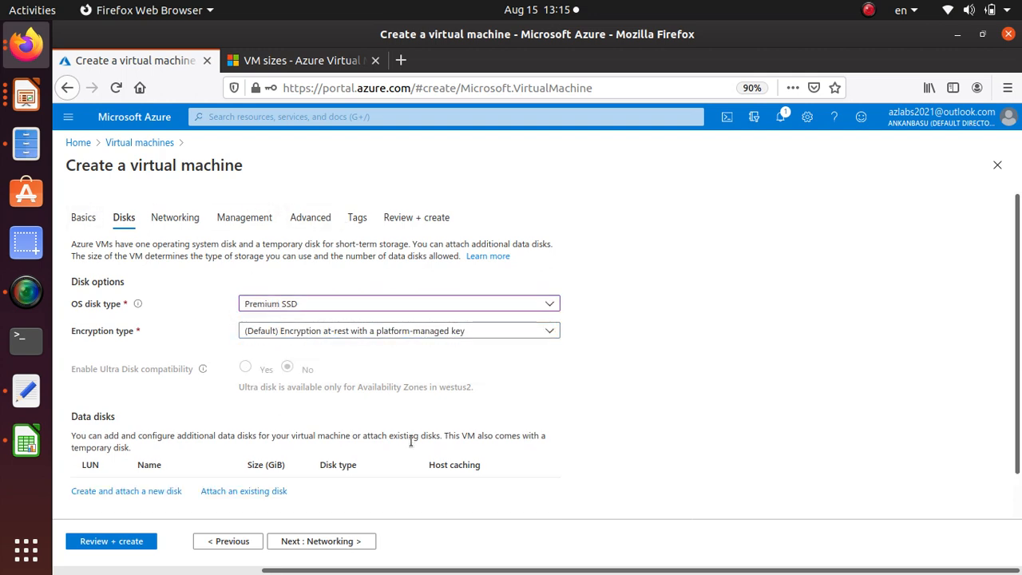
pyautogui.scroll(-1, 411, 442)
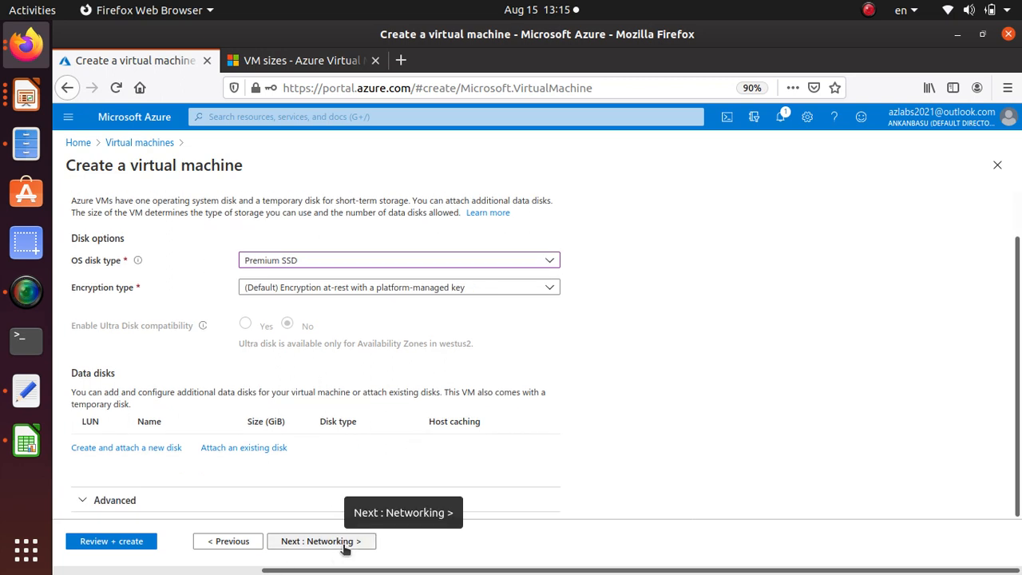
pyautogui.click(345, 543)
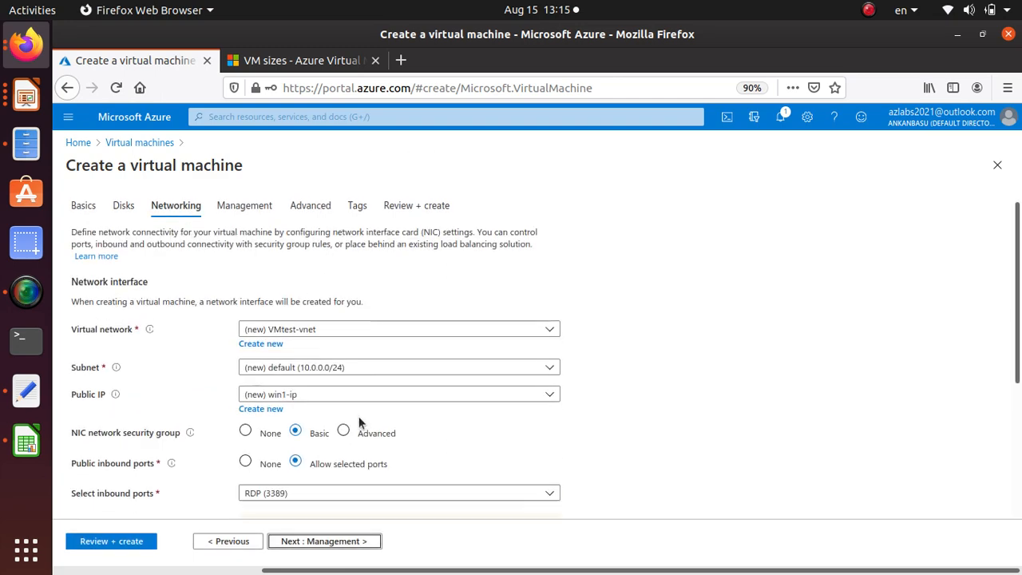
# Keep the default networking settings and proceed to the management settings
pyautogui.scroll(-5, 358, 415)
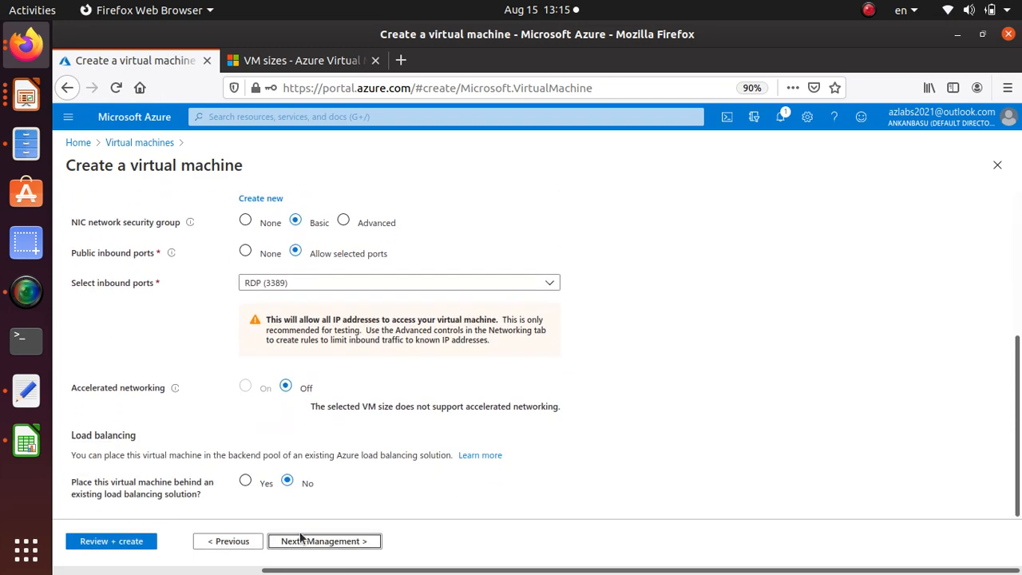
pyautogui.click(327, 542)
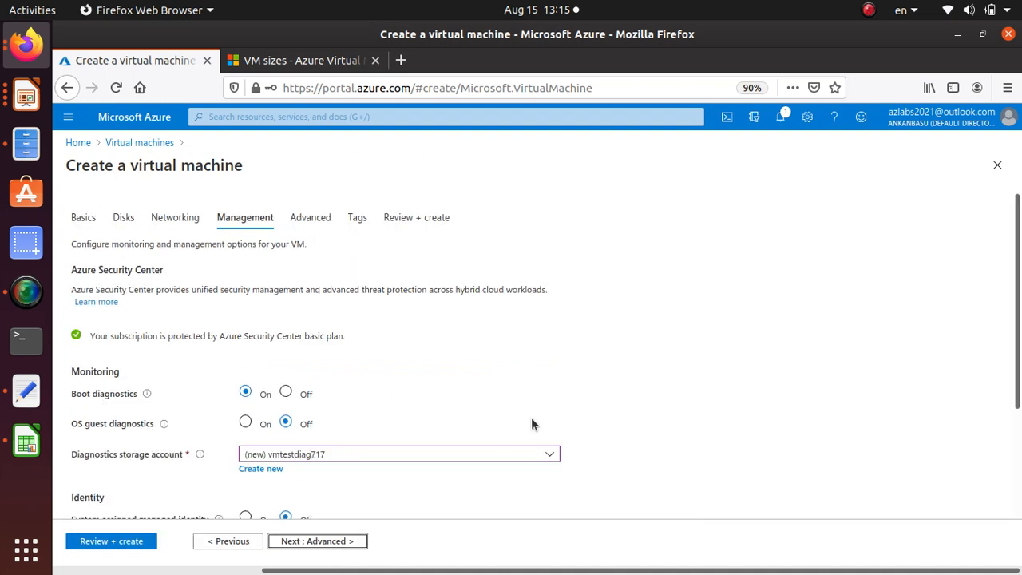
# Enable backup and auto-shutdown for the virtual machine, keeping their default schedule, vault and policy
pyautogui.scroll(-3, 532, 424)
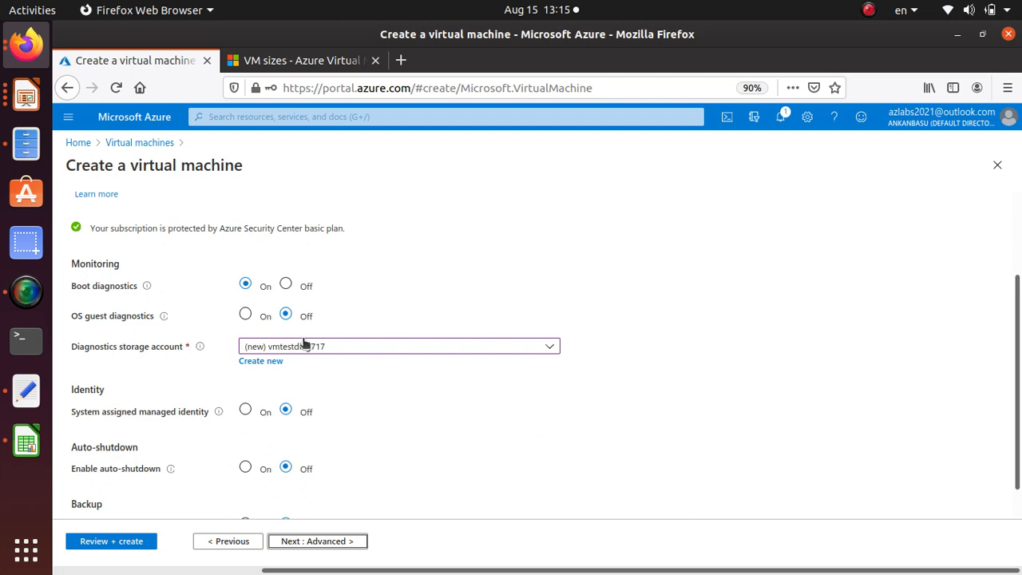
pyautogui.scroll(-1, 351, 351)
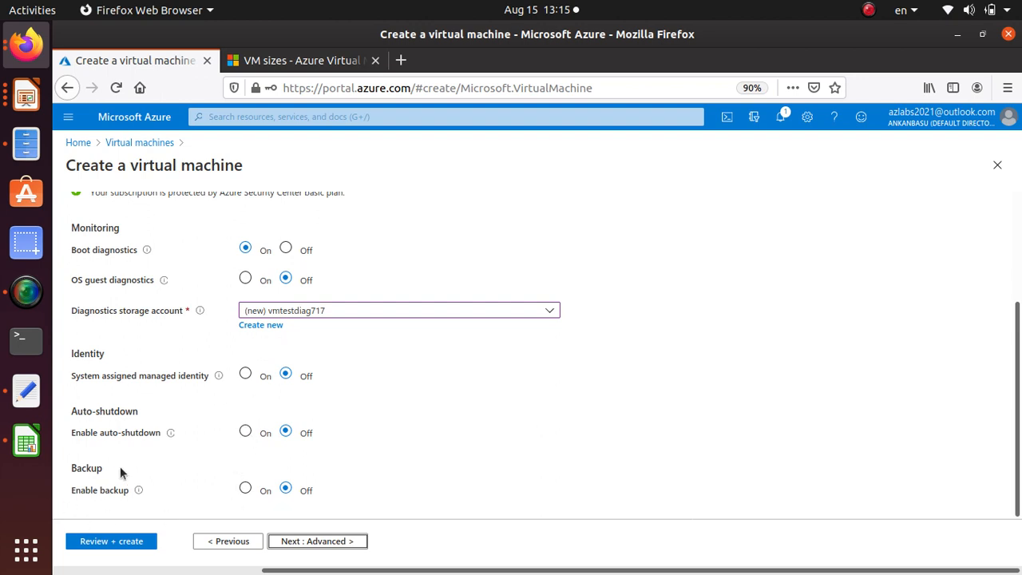
pyautogui.click(244, 489)
pyautogui.click(246, 432)
pyautogui.scroll(-4, 447, 438)
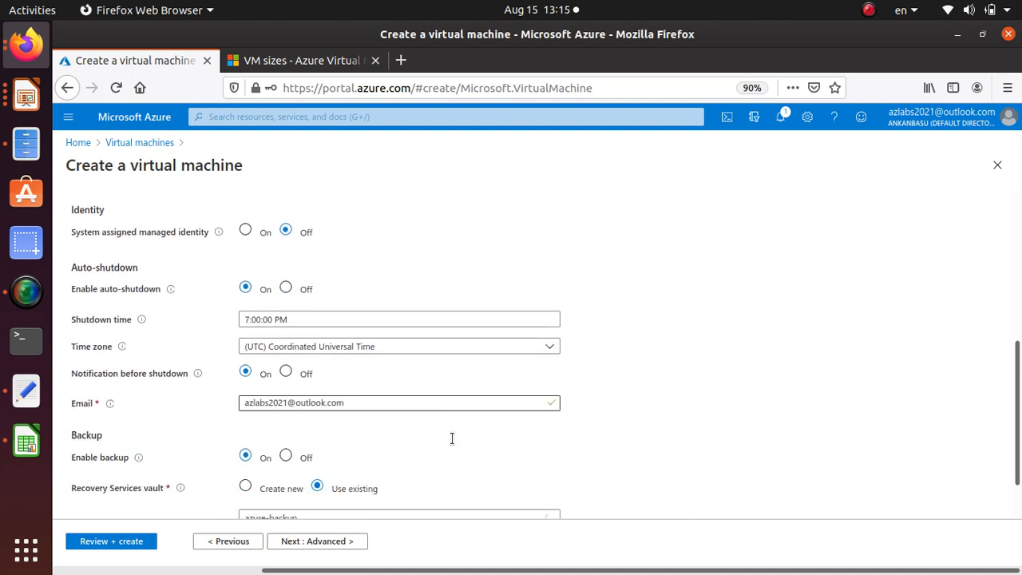
pyautogui.scroll(-2, 210, 461)
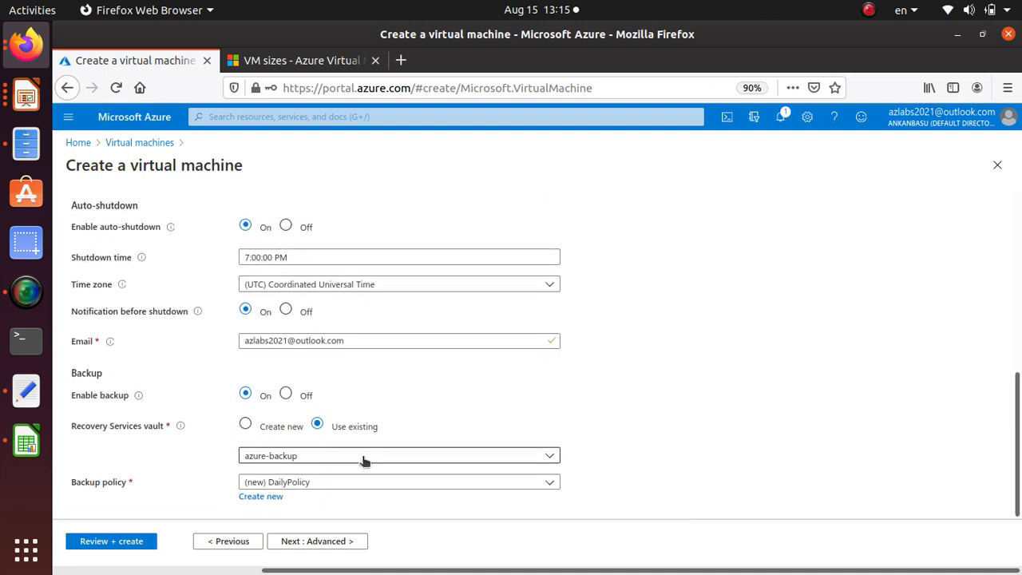
# Leave the advanced settings and tags unchanged, and go back to review all the basics settings
pyautogui.click(322, 542)
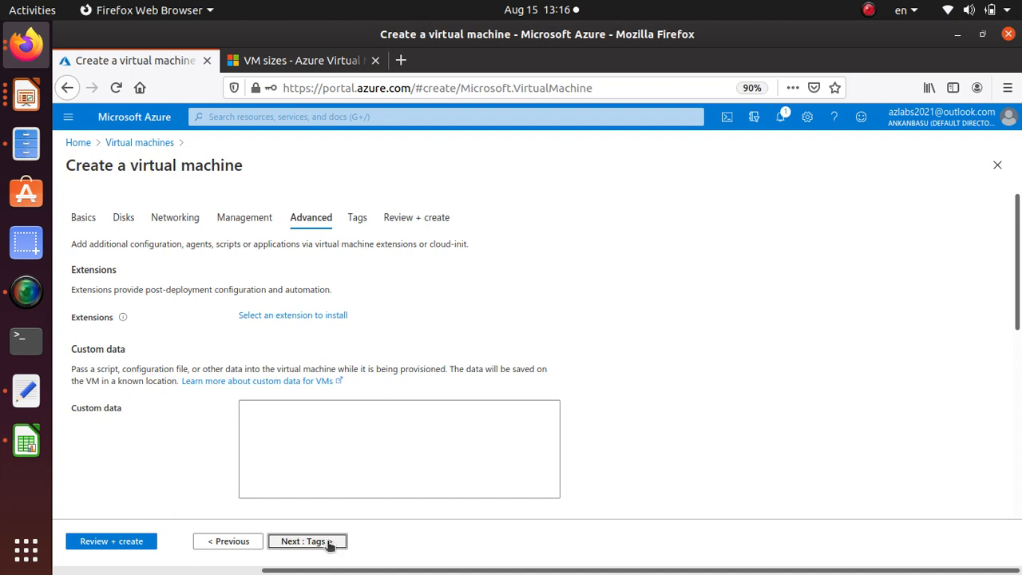
pyautogui.click(328, 542)
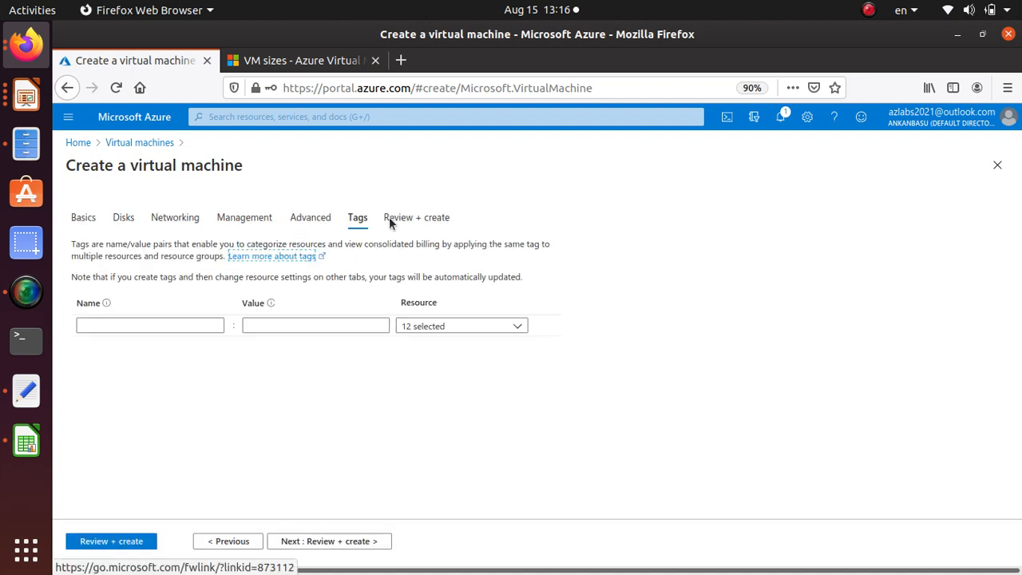
pyautogui.click(83, 217)
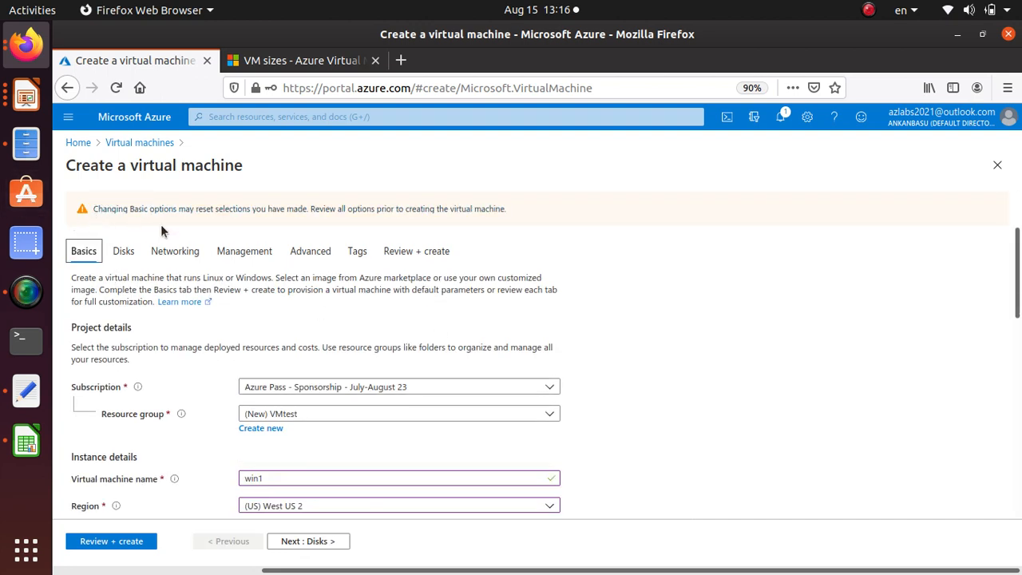
pyautogui.scroll(-3, 489, 244)
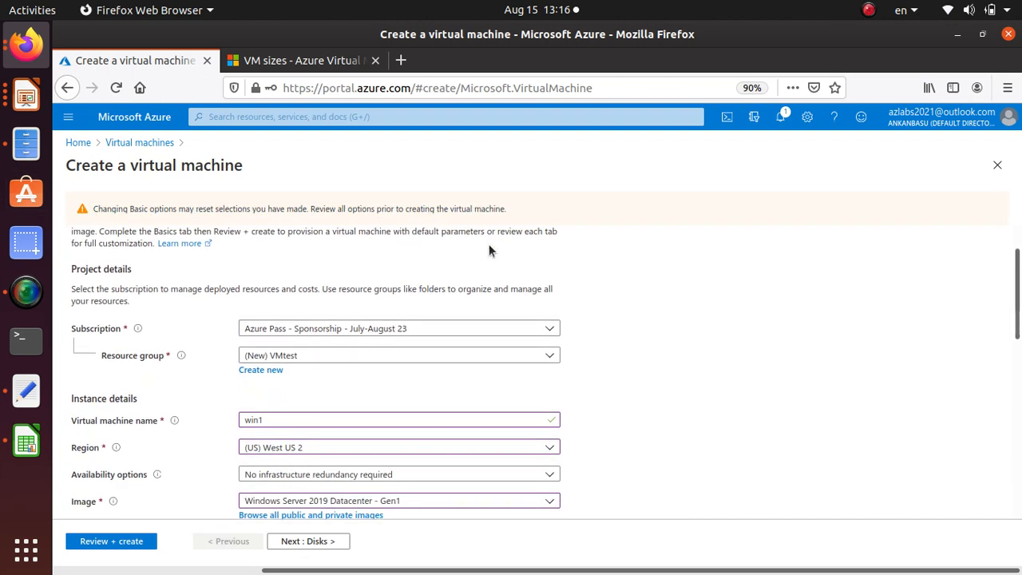
pyautogui.scroll(-2, 486, 250)
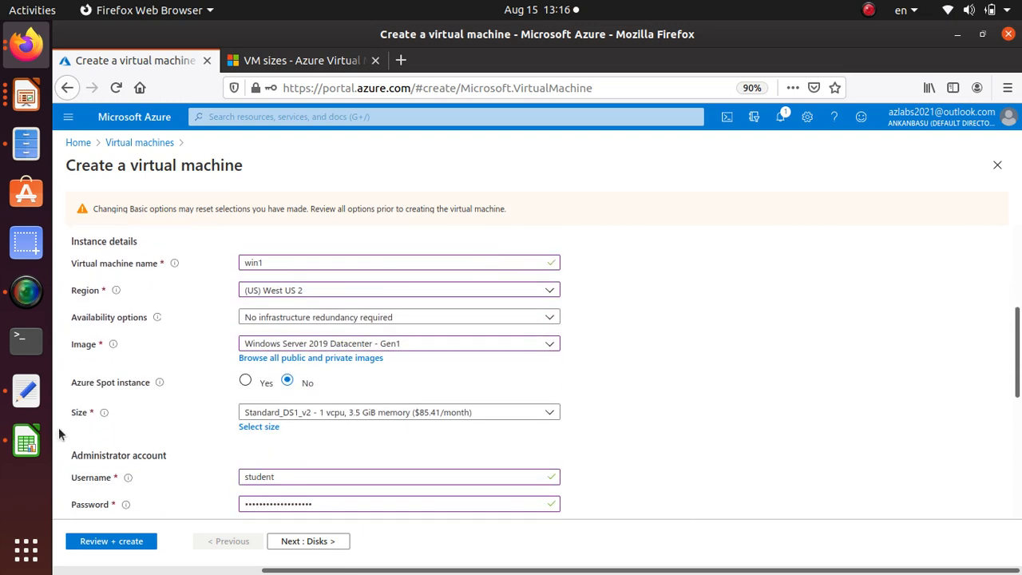
pyautogui.scroll(-5, 168, 415)
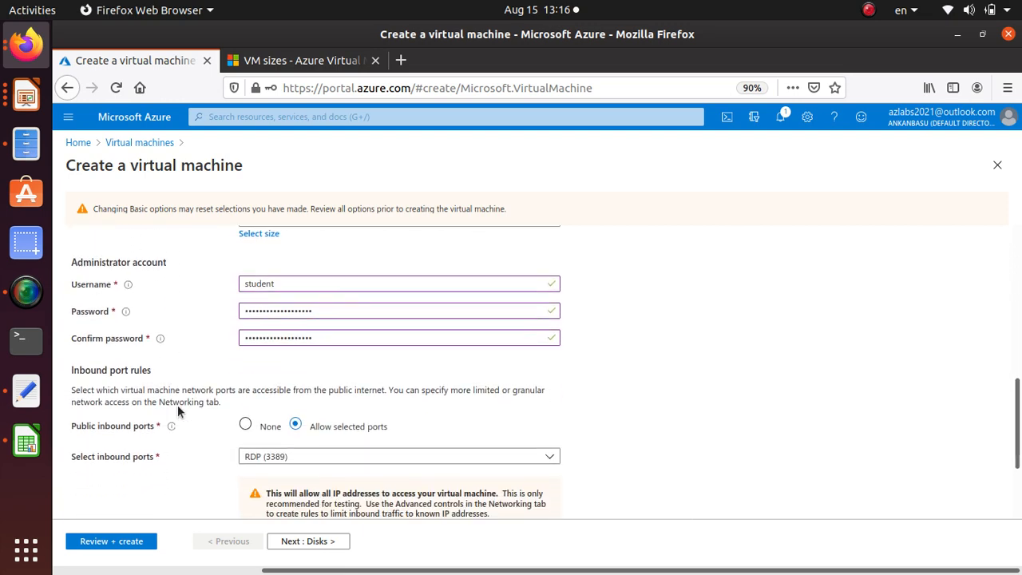
pyautogui.scroll(-3, 239, 407)
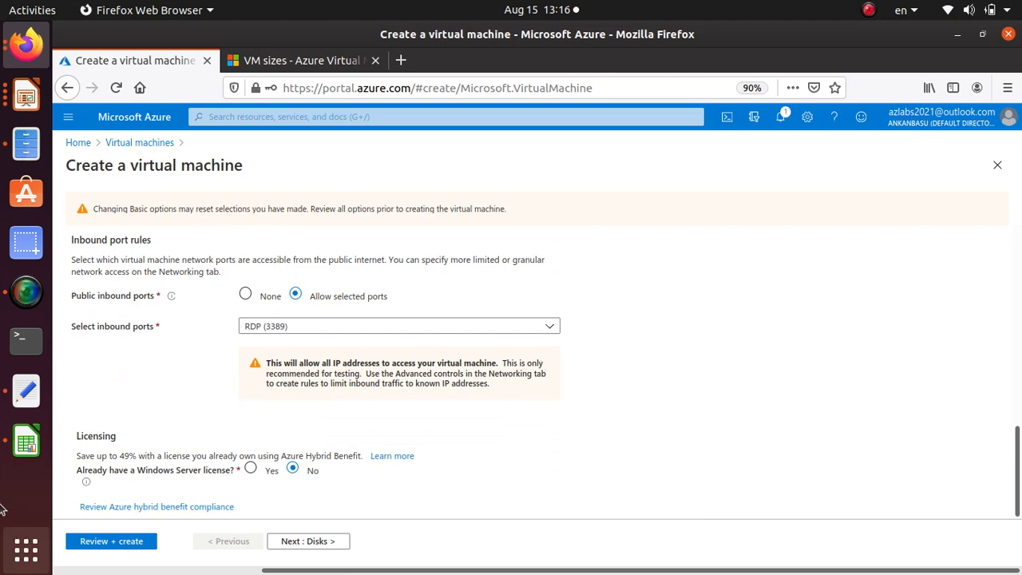
pyautogui.click(26, 292)
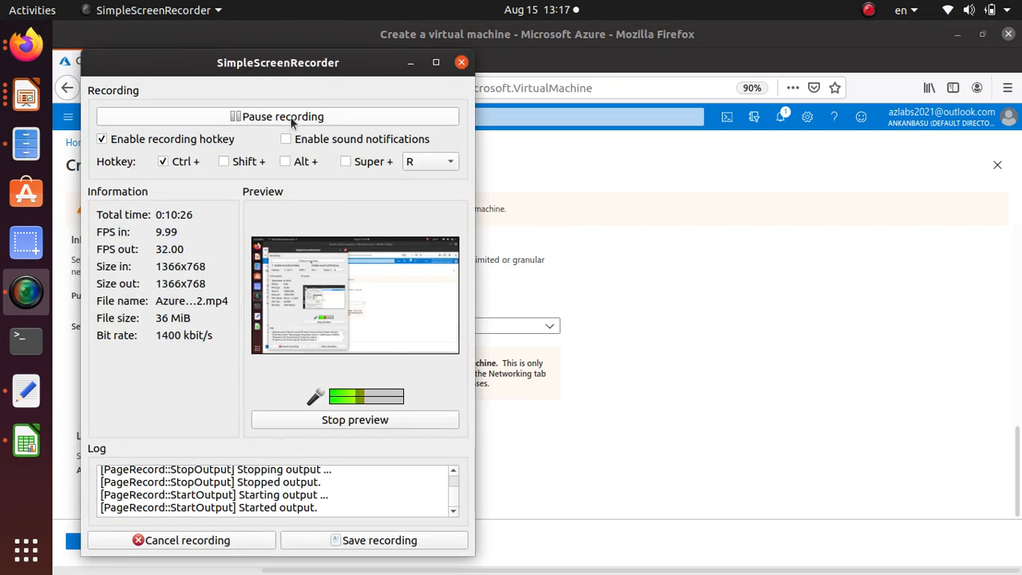
pyautogui.click(722, 262)
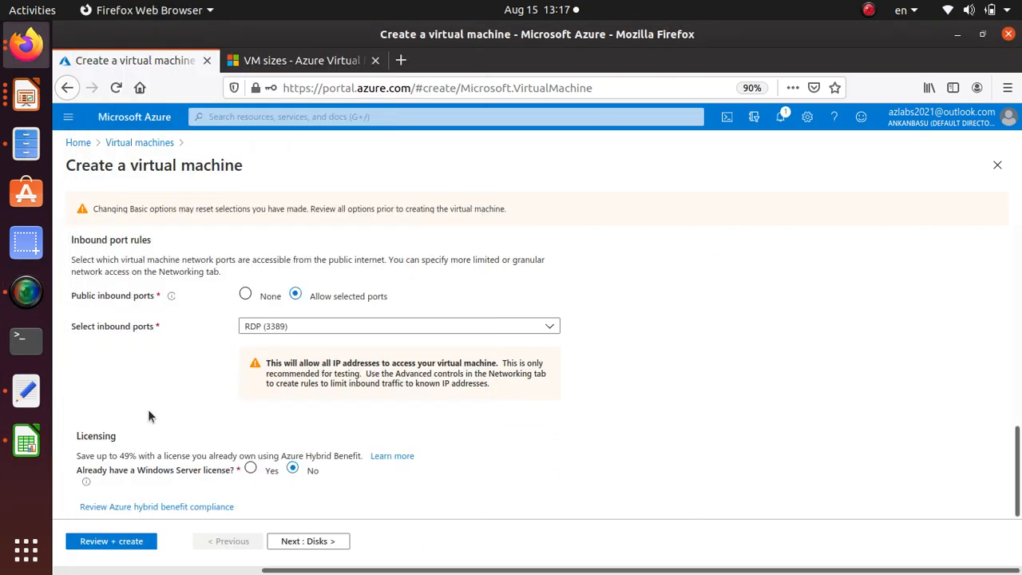
# Return to the disk settings and expand their advanced options
pyautogui.click(315, 542)
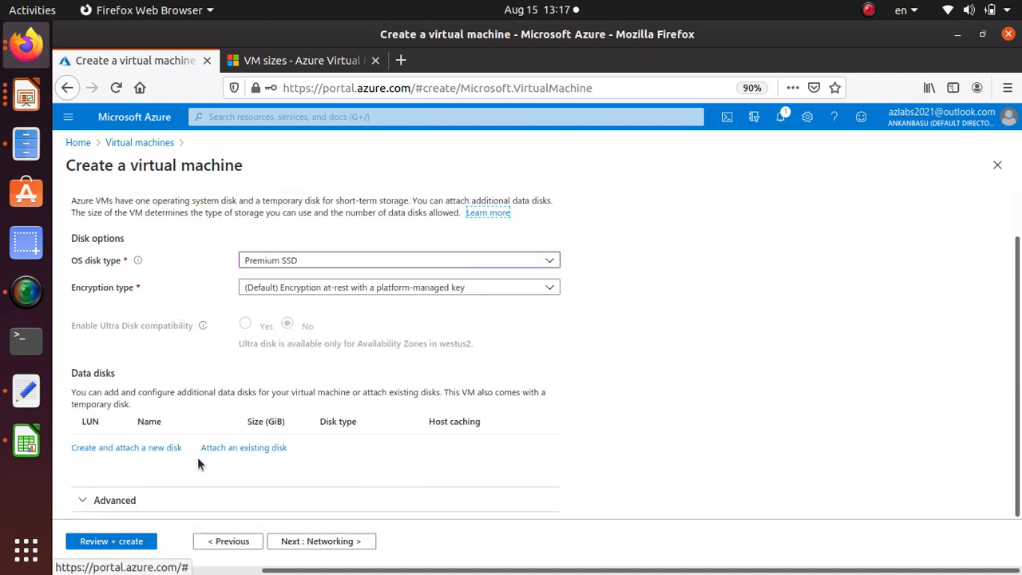
pyautogui.click(144, 498)
pyautogui.scroll(-2, 184, 351)
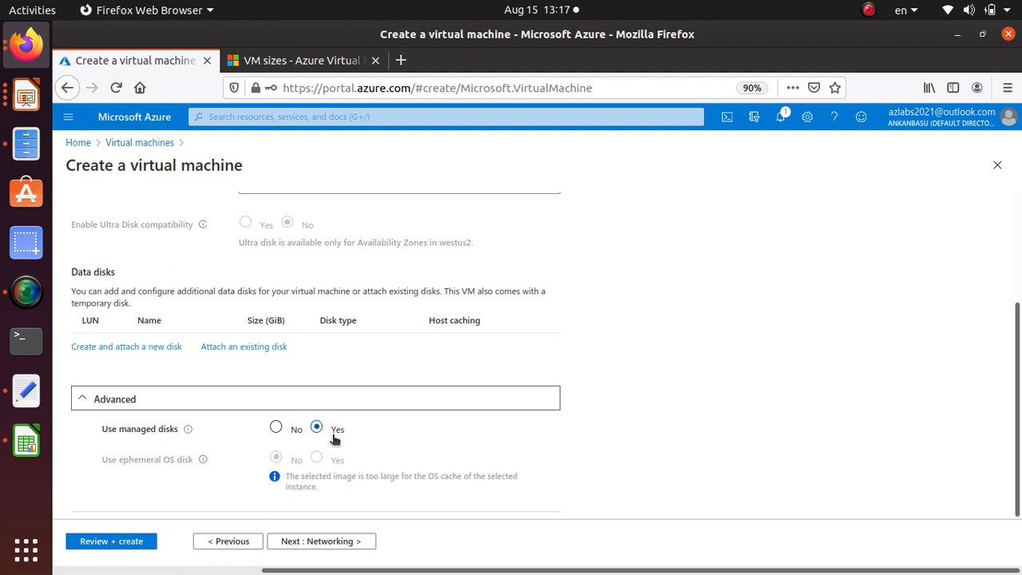
# Try disabling managed disks, review the storage account option and the recommendation, and set managed disks back to Yes
pyautogui.click(238, 441)
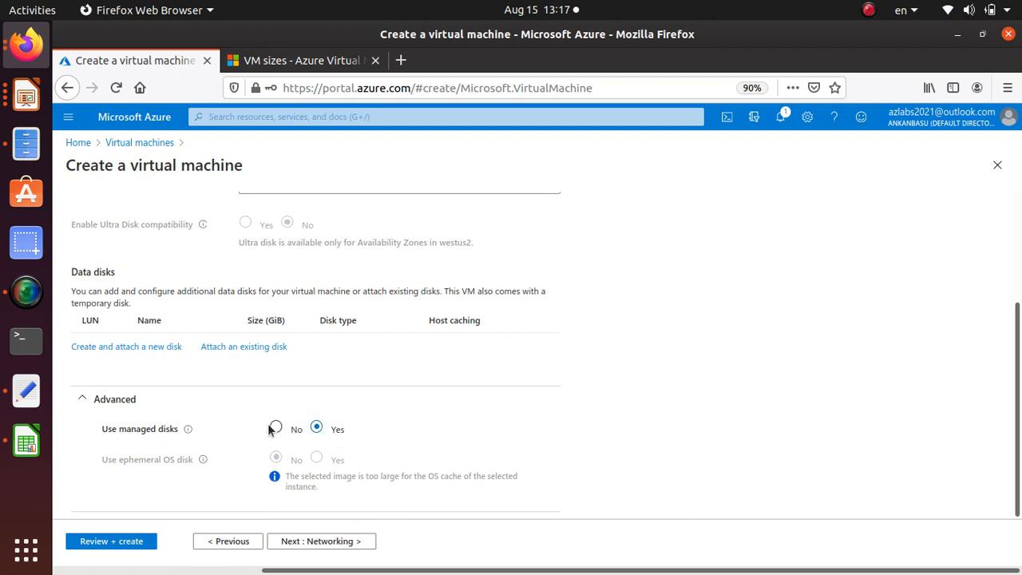
pyautogui.click(274, 428)
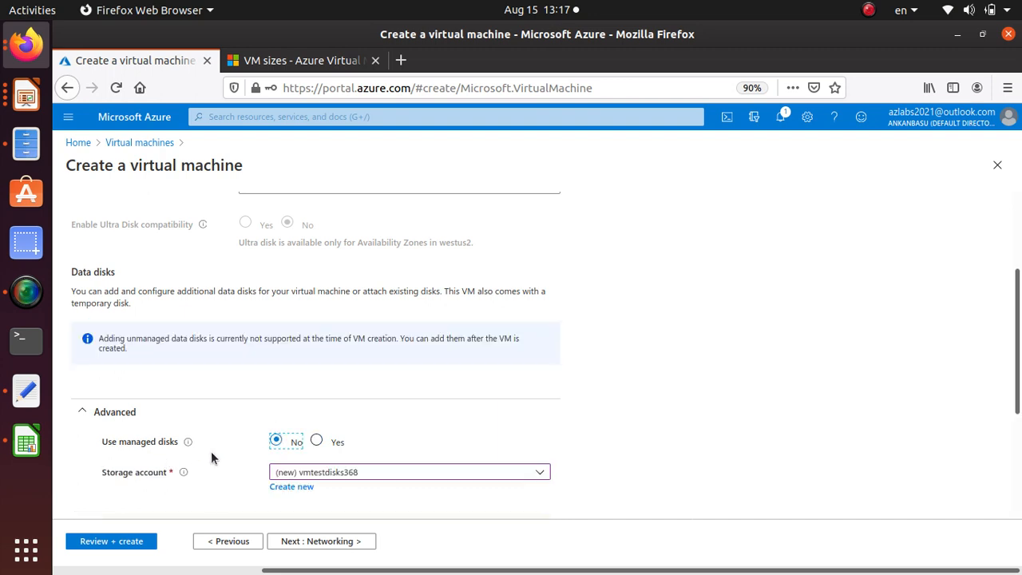
pyautogui.scroll(-5, 211, 451)
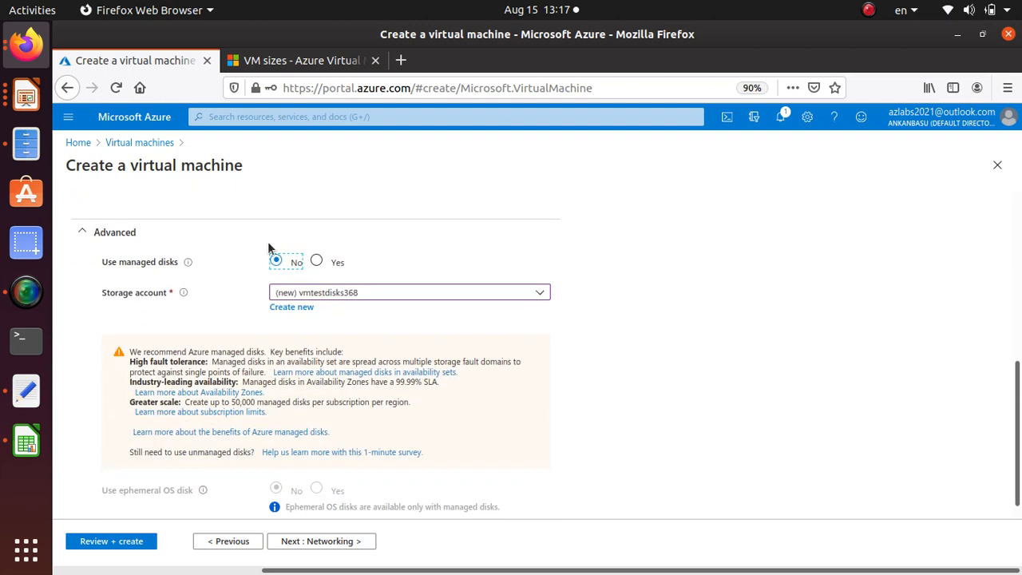
pyautogui.scroll(-1, 444, 462)
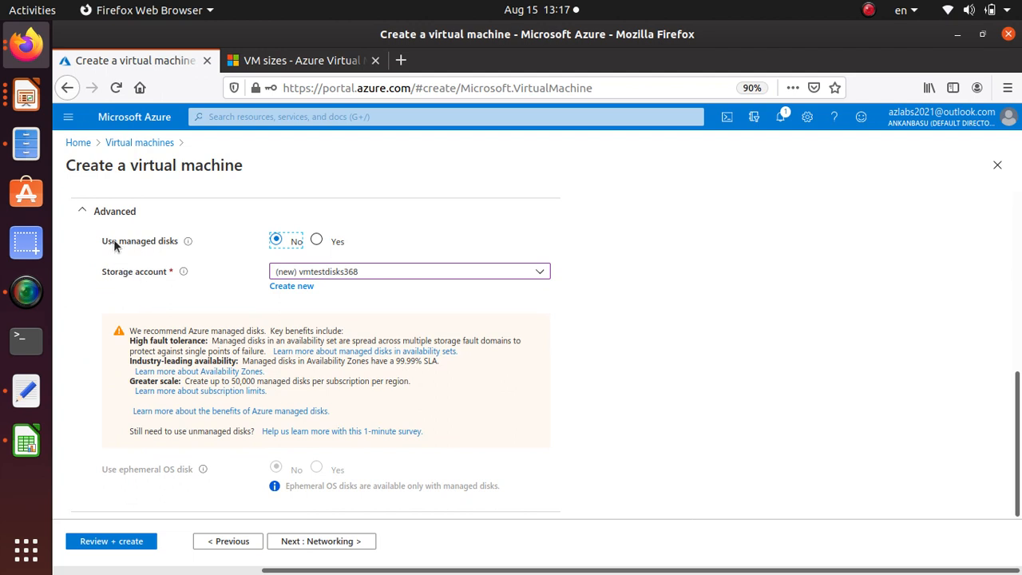
pyautogui.click(316, 240)
pyautogui.scroll(-1, 395, 459)
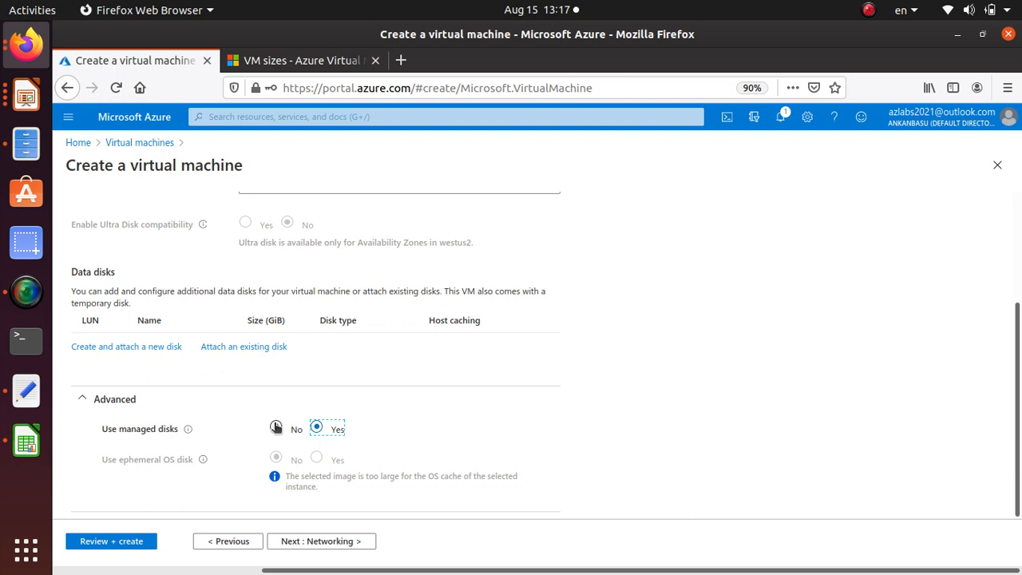
# Run the final validation, check the hourly price, and create the win1 virtual machine
pyautogui.click(138, 543)
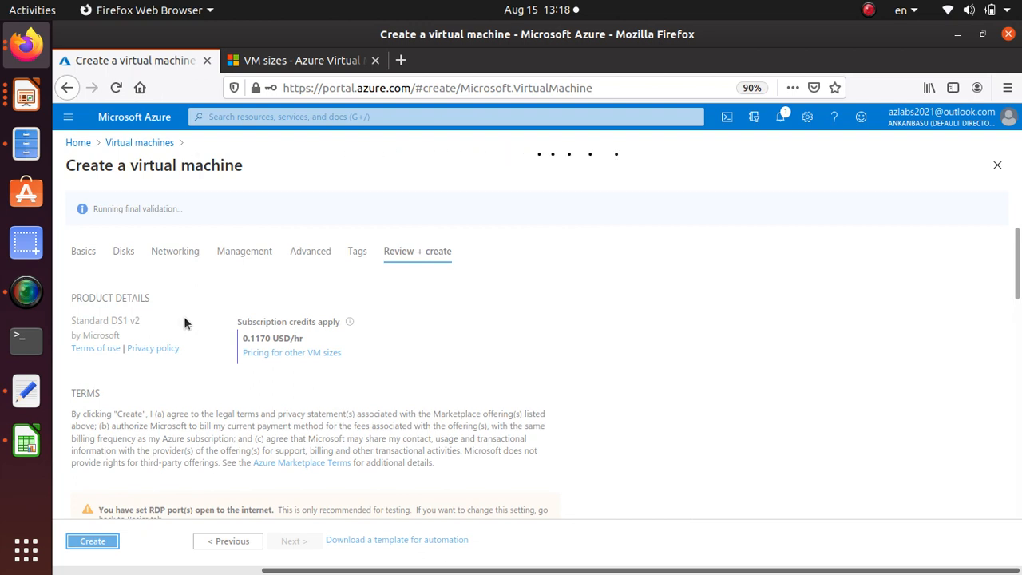
pyautogui.moveTo(250, 337); pyautogui.dragTo(326, 344)
pyautogui.click(91, 541)
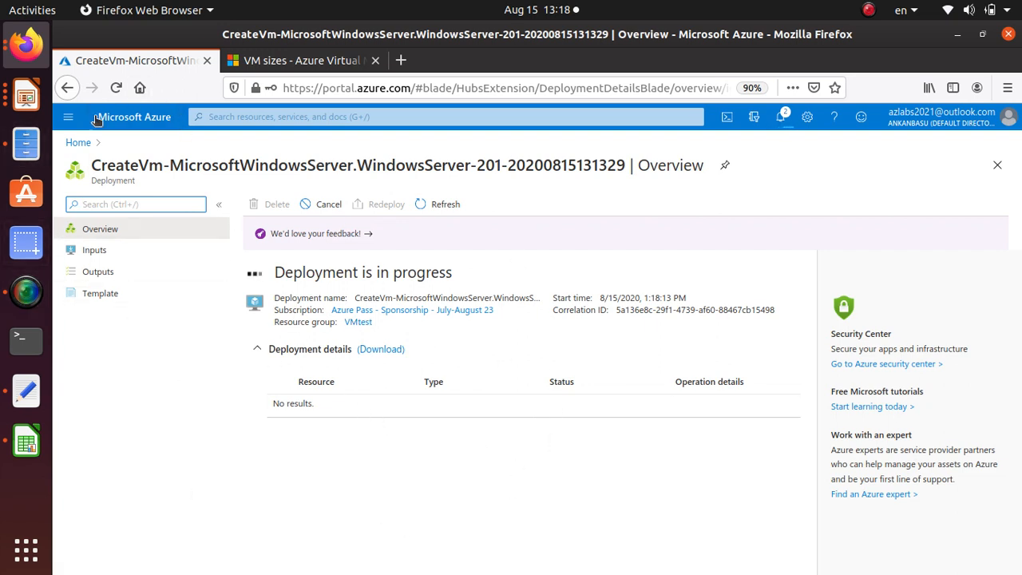
# Check the running deployment of the VMtest resource group and return to the group's resource overview
pyautogui.click(360, 323)
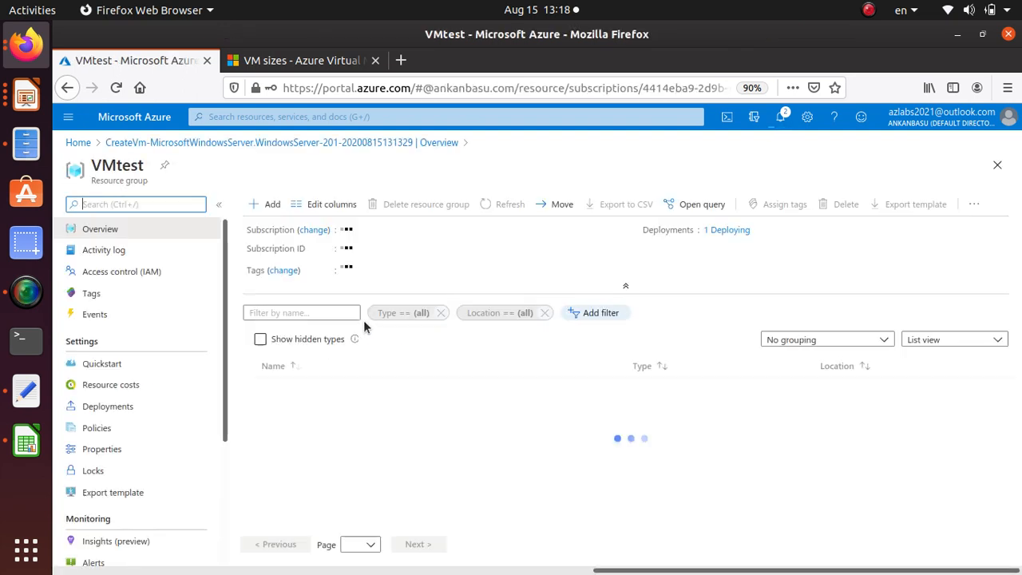
pyautogui.click(731, 230)
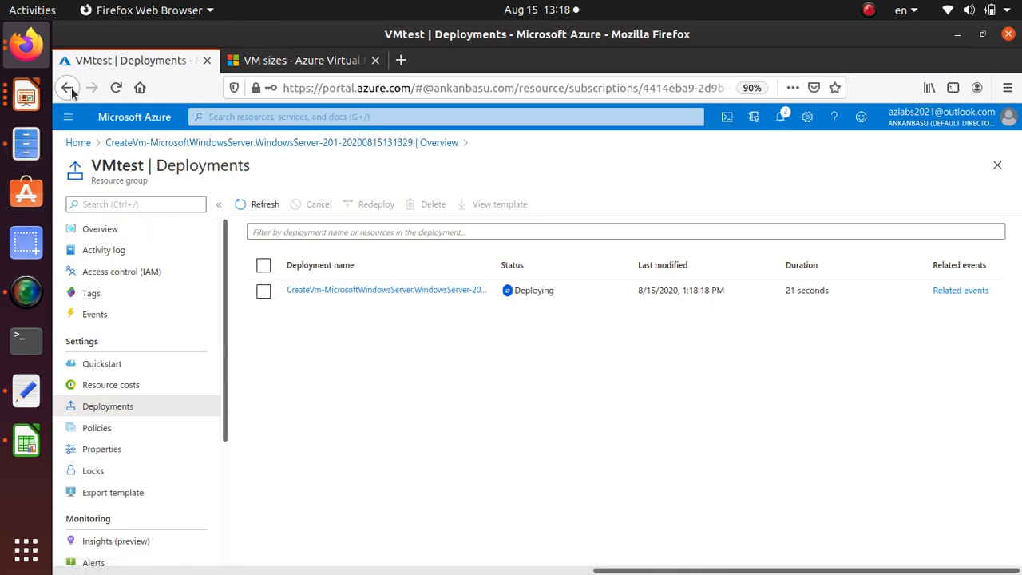
pyautogui.click(116, 87)
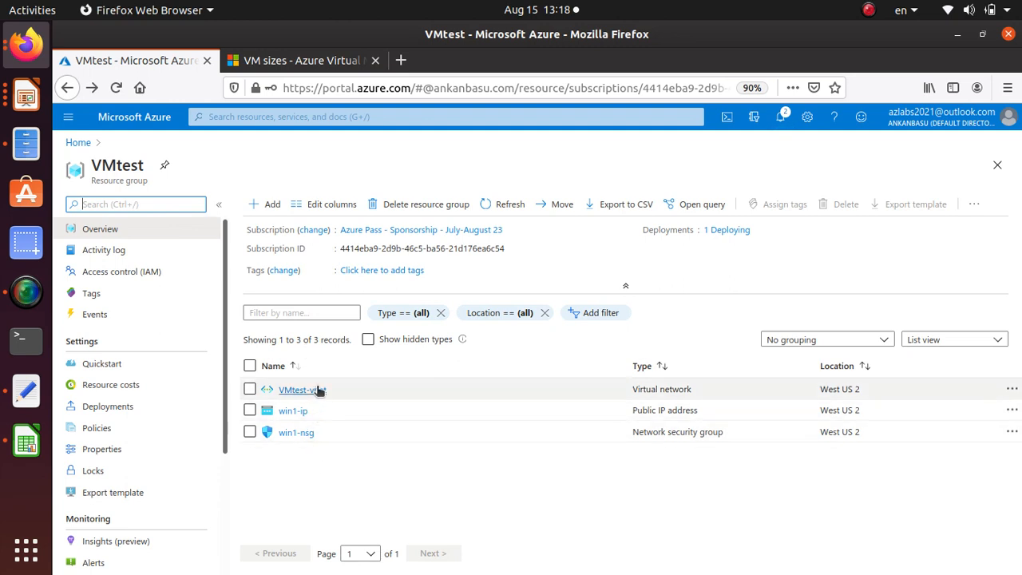
# Start adding another virtual machine to the VMtest resource group from the Compute category
pyautogui.click(273, 209)
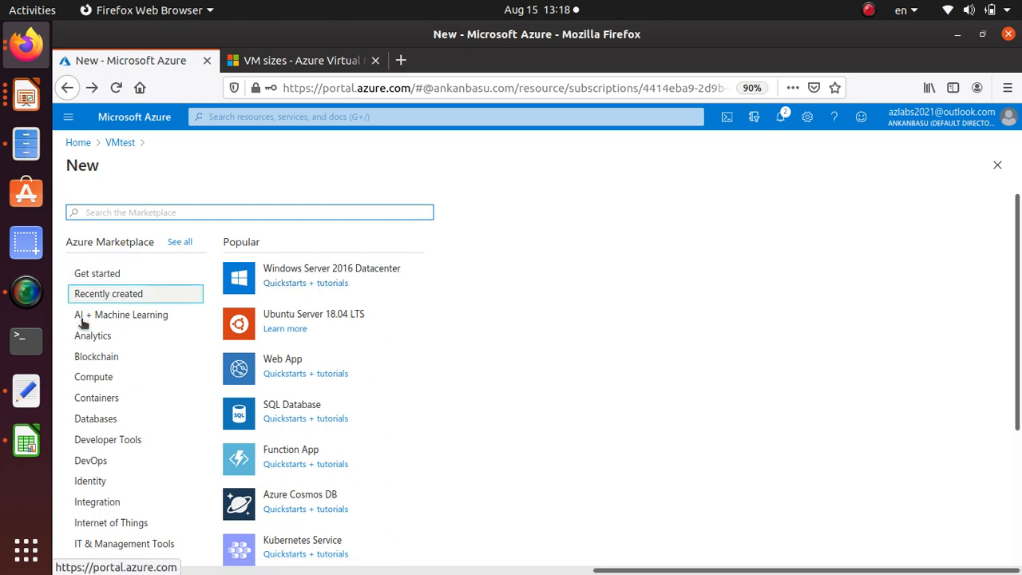
pyautogui.click(95, 381)
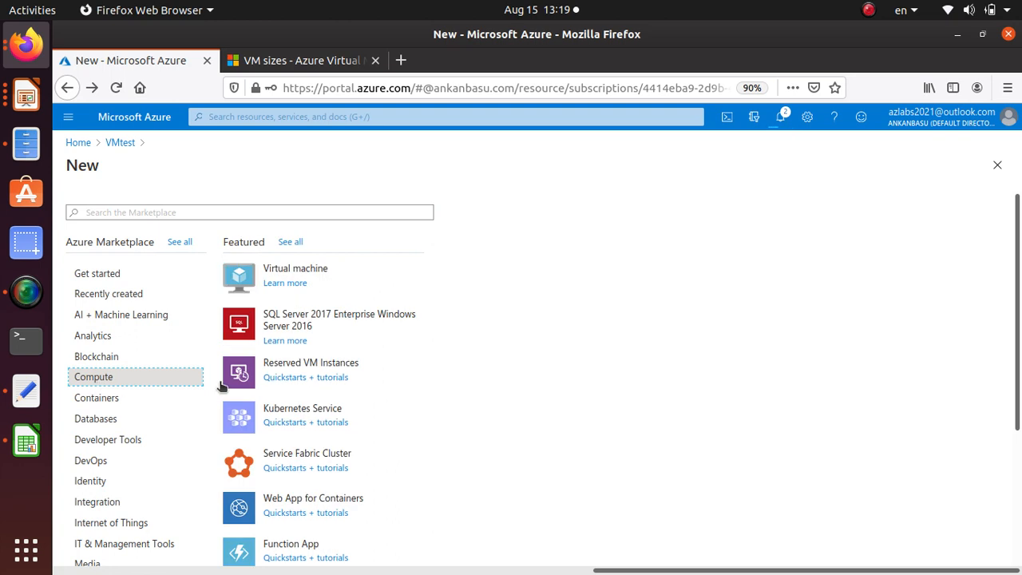
pyautogui.click(309, 269)
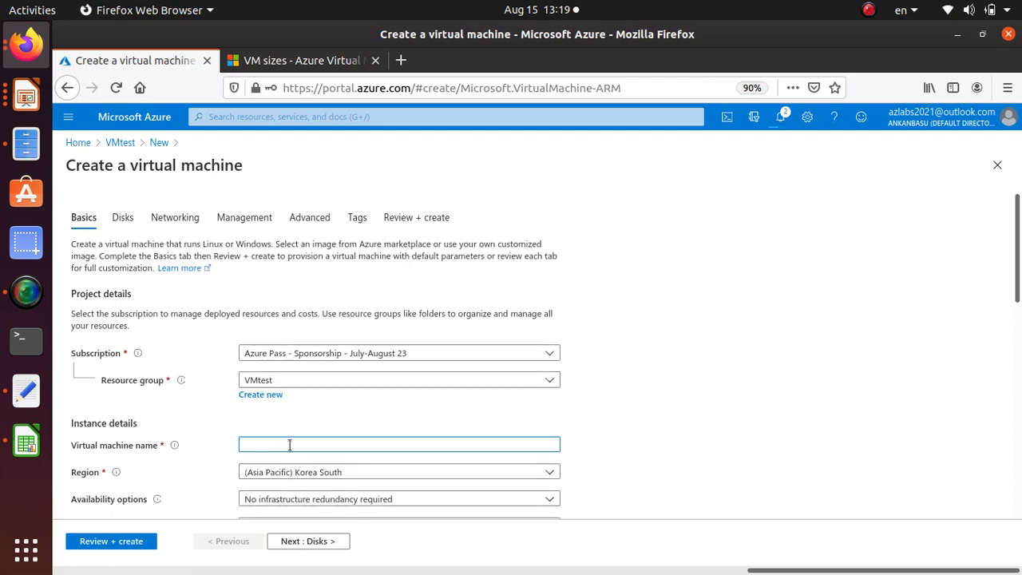
# Name the new virtual machine win2 and set its region to (US) West US 2
pyautogui.scroll(-3, 458, 267)
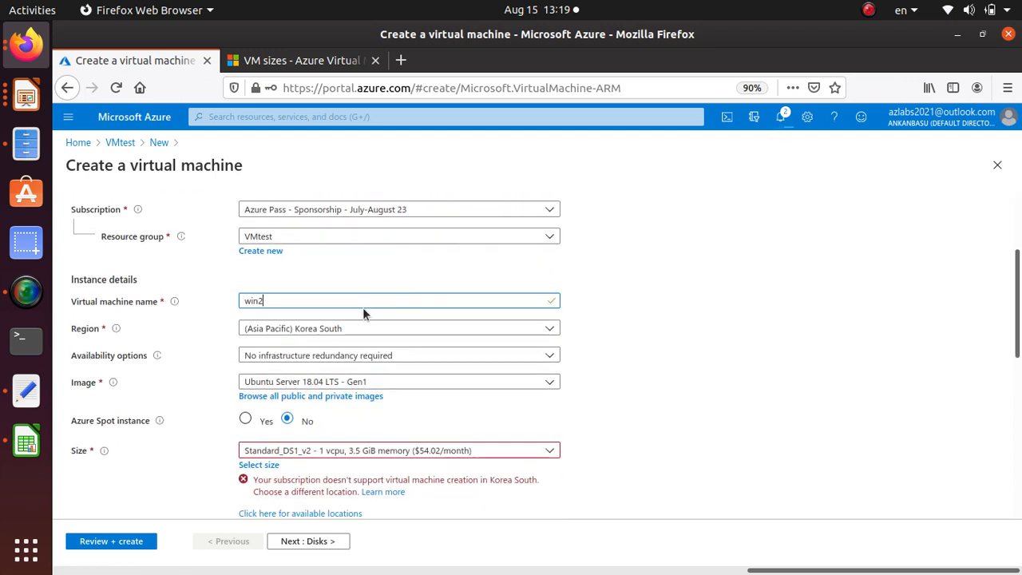
pyautogui.click(356, 328)
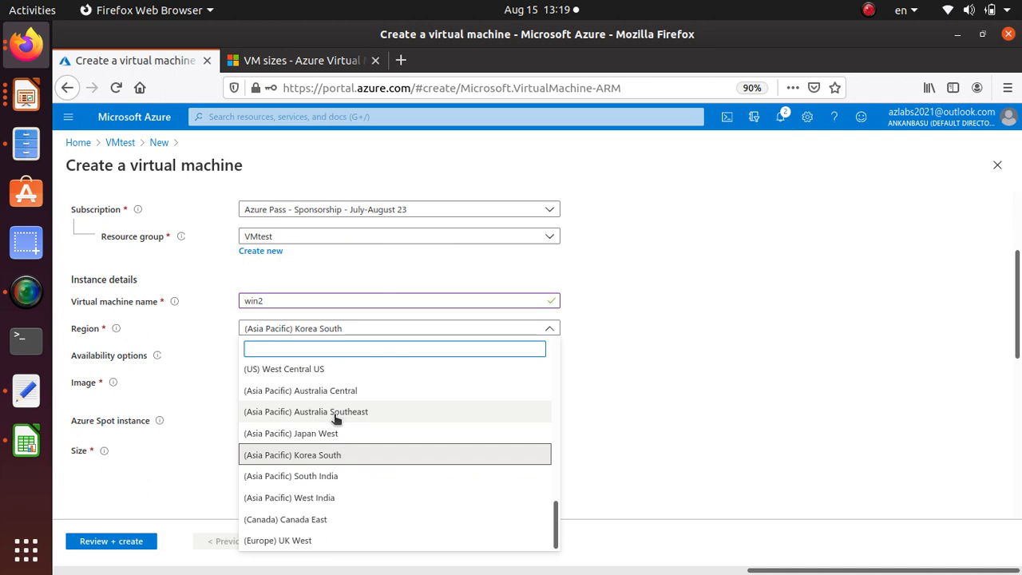
pyautogui.scroll(4, 335, 419)
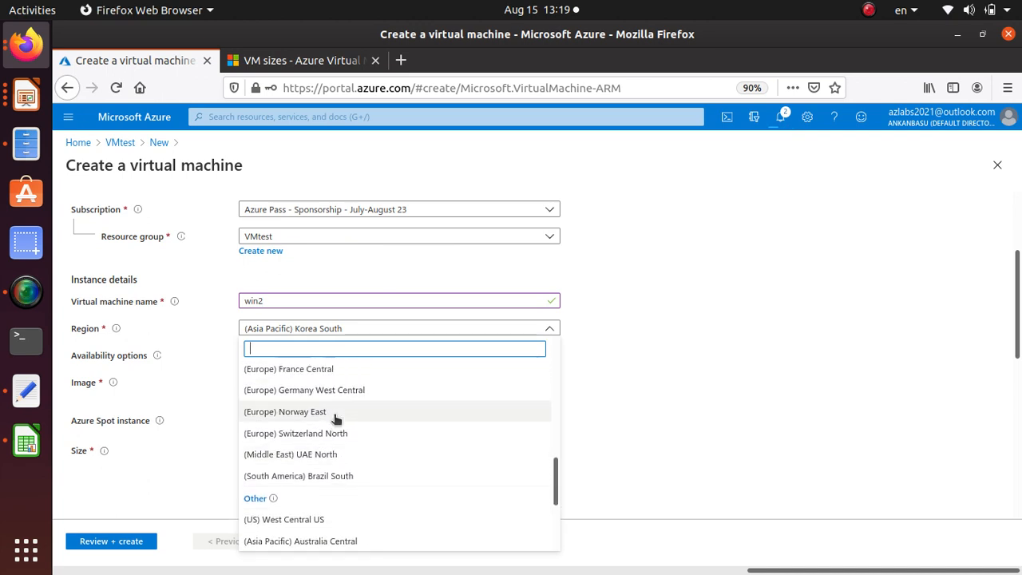
pyautogui.scroll(3, 335, 419)
pyautogui.write('west')
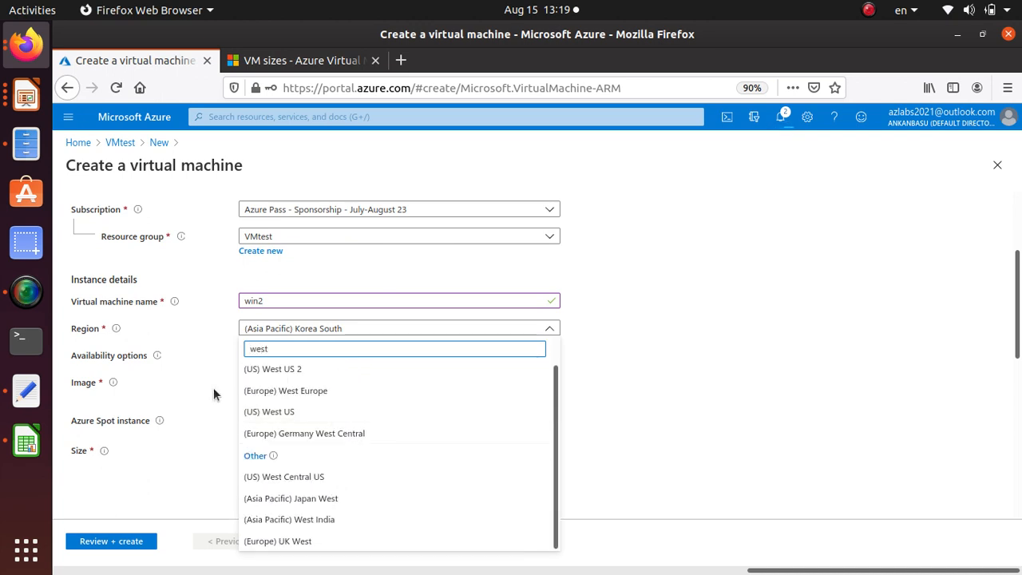
pyautogui.click(275, 371)
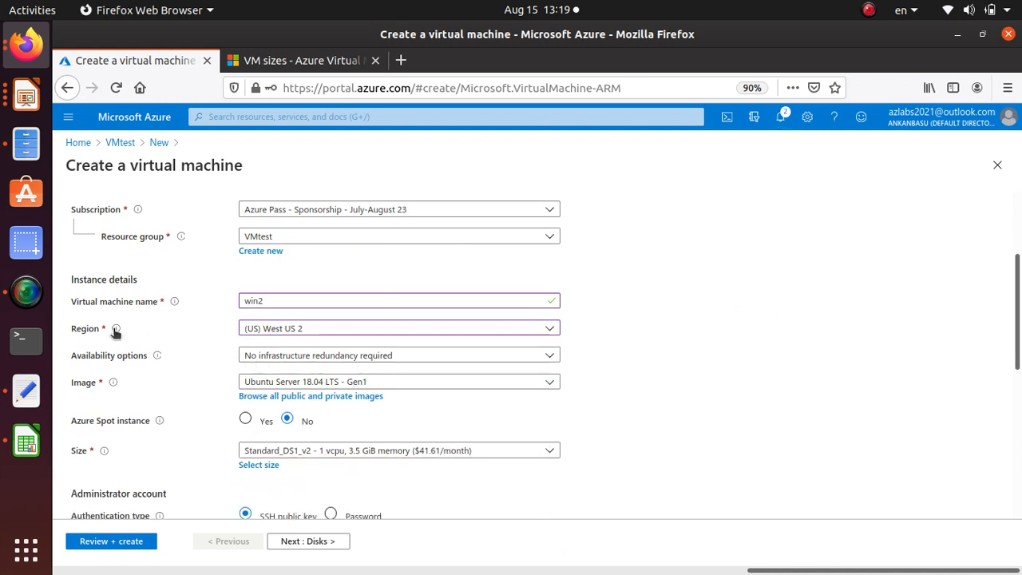
# Set the image of win2 to Windows Server 2019 Datacenter - Gen1
pyautogui.scroll(-2, 349, 349)
pyautogui.click(363, 311)
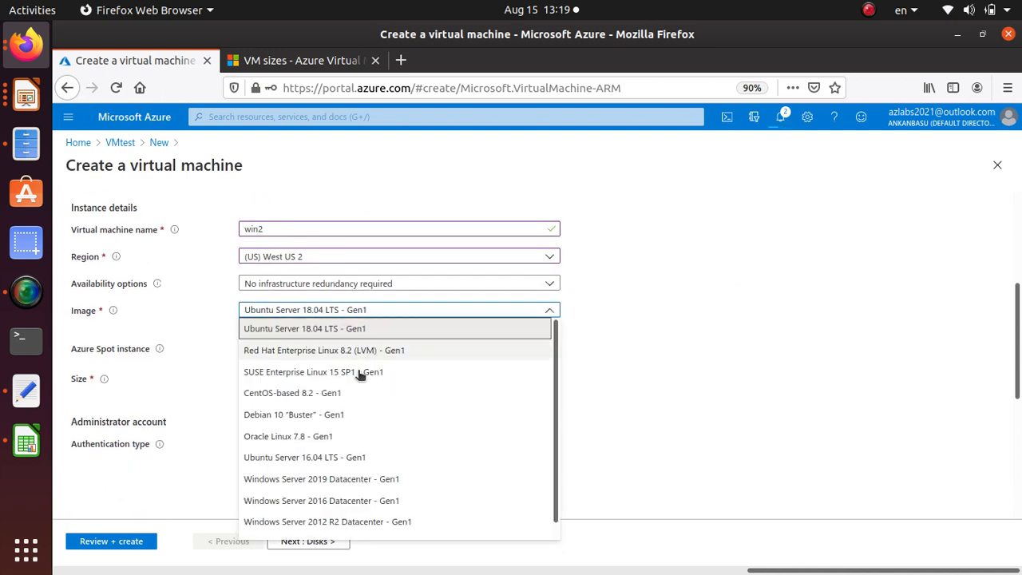
pyautogui.click(340, 479)
# Set the administrator username to student, then enter and confirm the administrator password
pyautogui.scroll(-3, 649, 383)
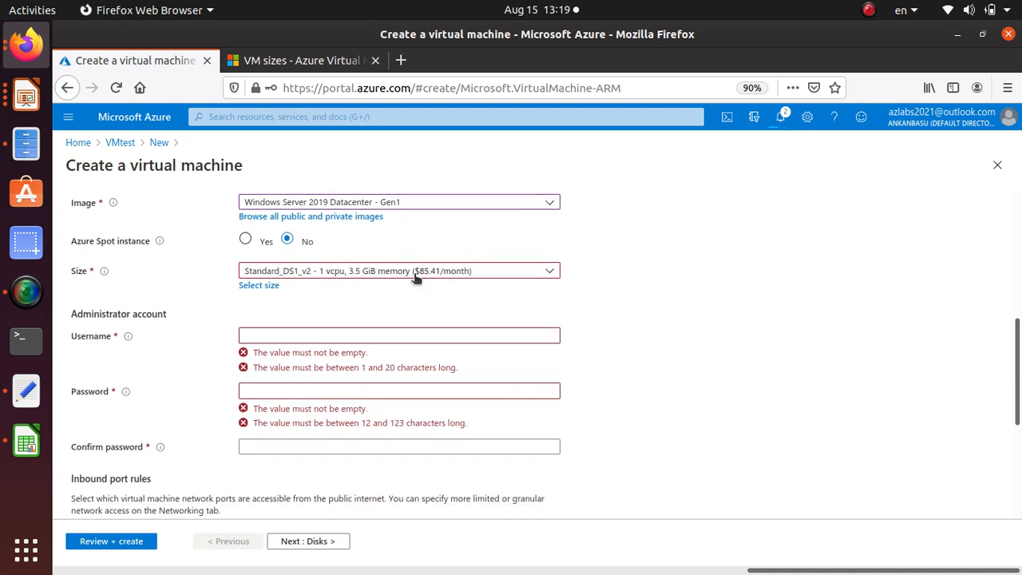
pyautogui.click(262, 335)
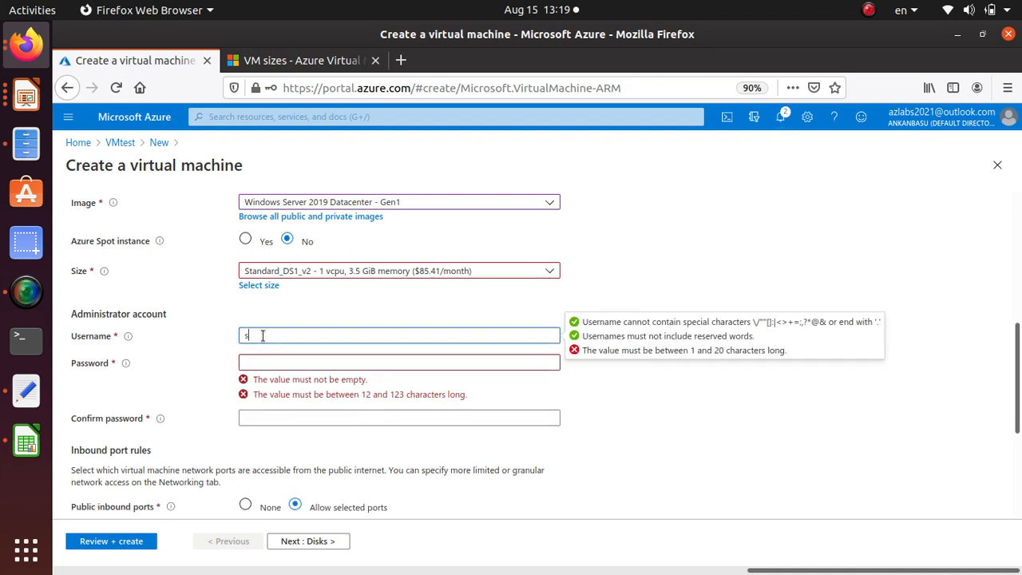
pyautogui.write('student')
pyautogui.press('Tab')
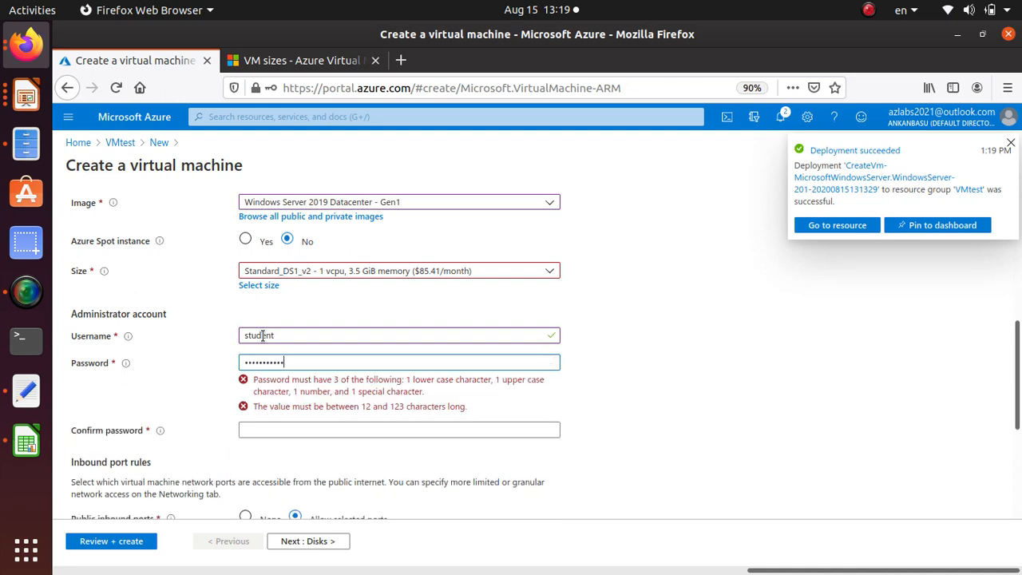
pyautogui.write('••••')
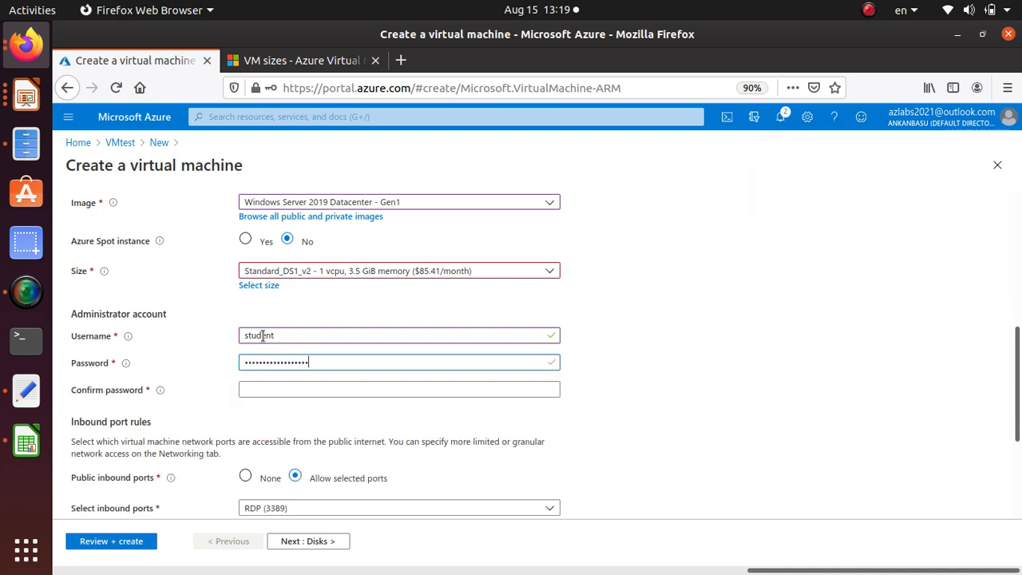
pyautogui.write('•')
pyautogui.press('Tab')
pyautogui.write('•')
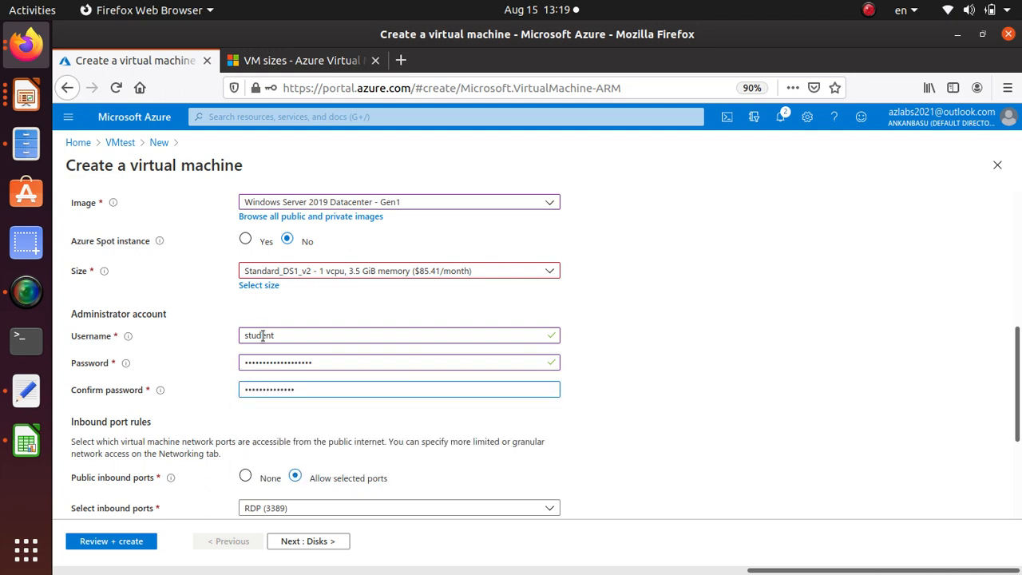
pyautogui.write('•••')
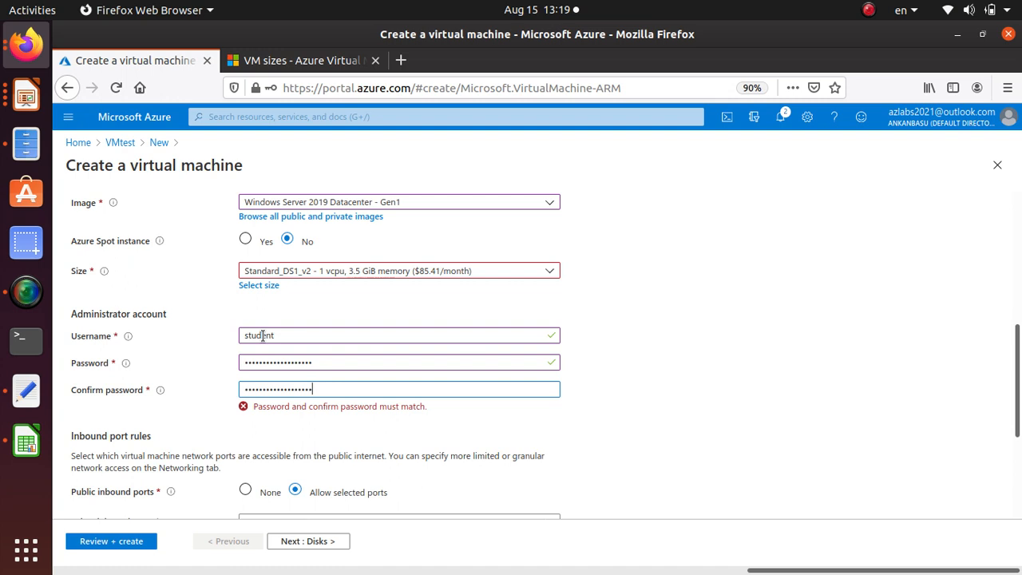
# Choose the DS1_v2 size for win2 and continue to the disk settings
pyautogui.click(258, 286)
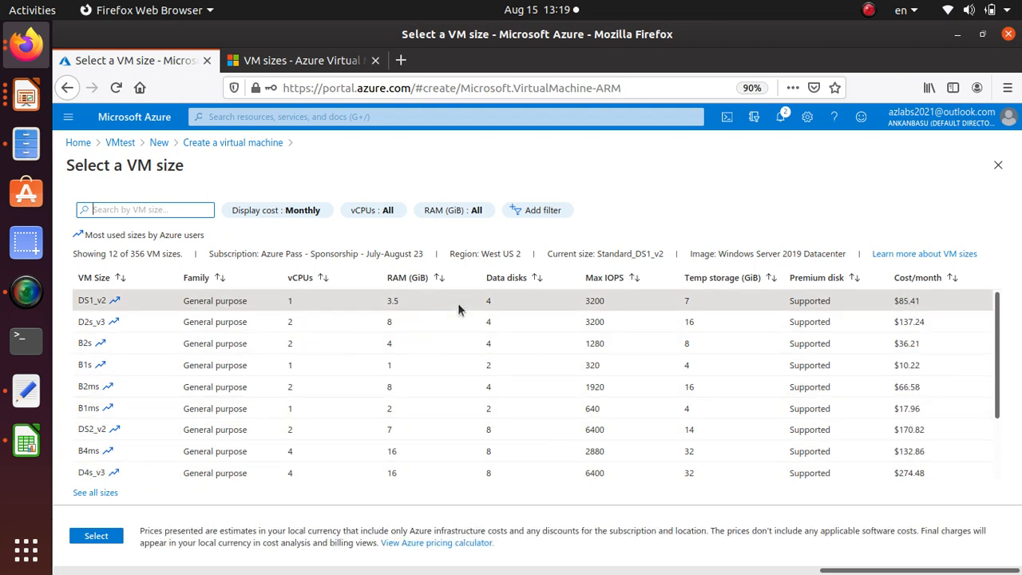
pyautogui.click(459, 308)
pyautogui.click(95, 536)
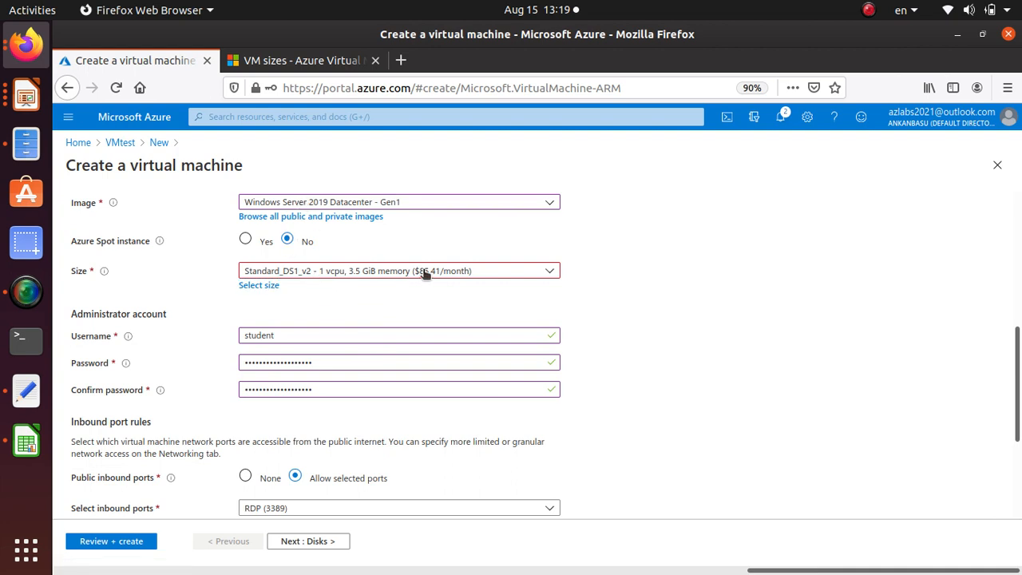
pyautogui.scroll(-5, 420, 390)
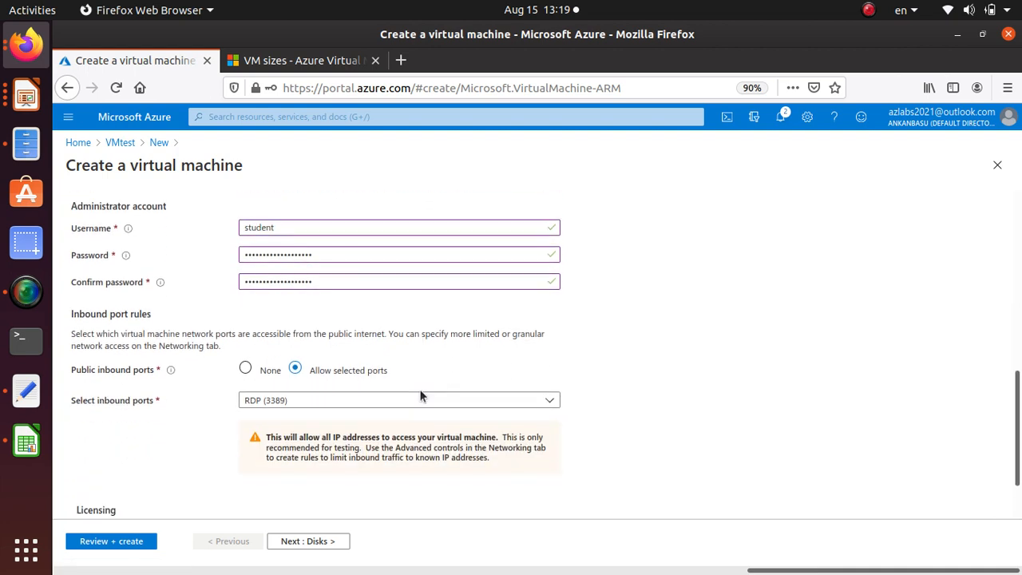
pyautogui.click(313, 542)
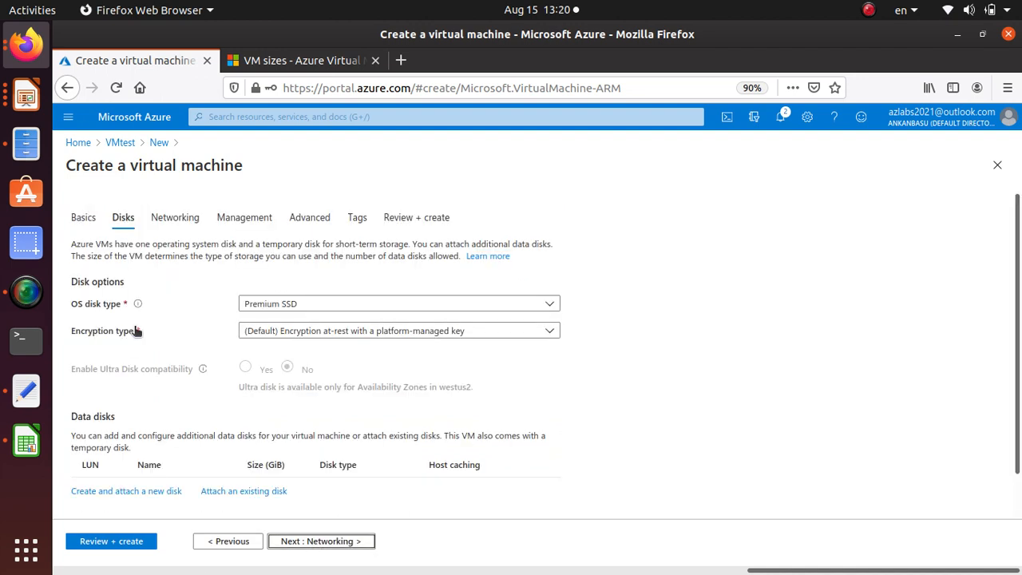
# Turn off managed disks in the advanced disk options, keeping the new storage account vmtestdisks756
pyautogui.scroll(-1, 133, 323)
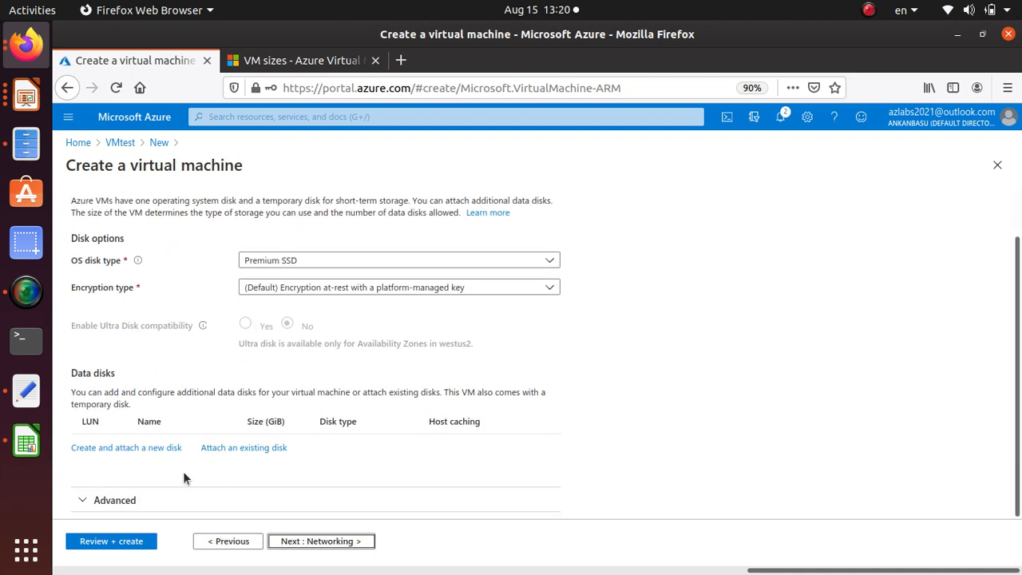
pyautogui.click(107, 500)
pyautogui.scroll(-2, 310, 345)
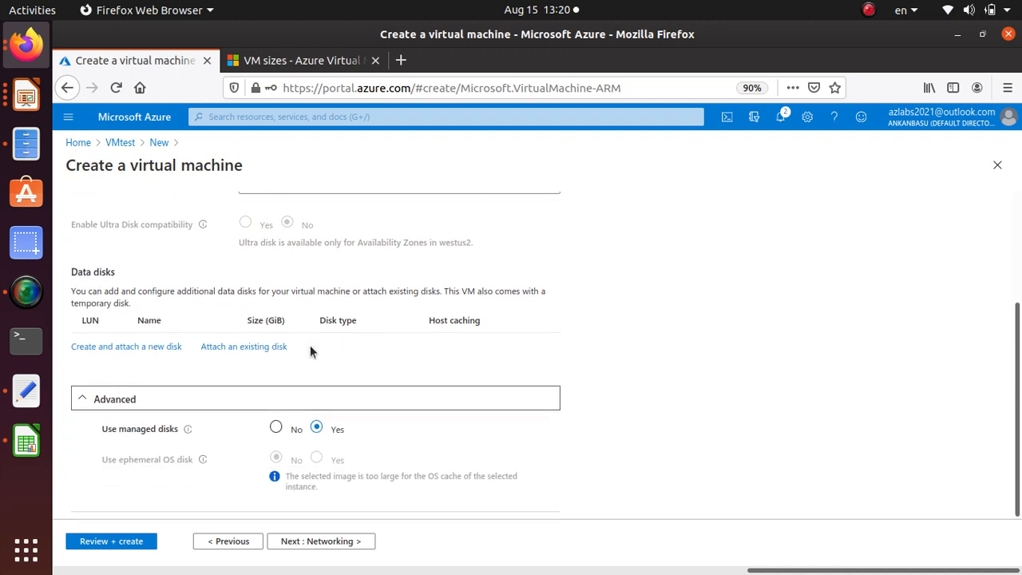
pyautogui.click(275, 427)
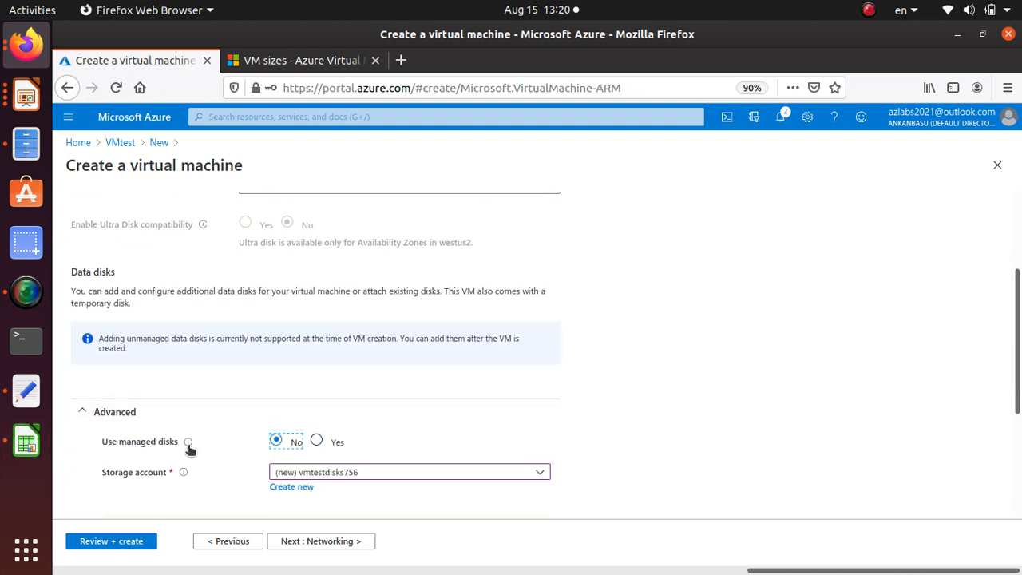
pyautogui.moveTo(188, 447)
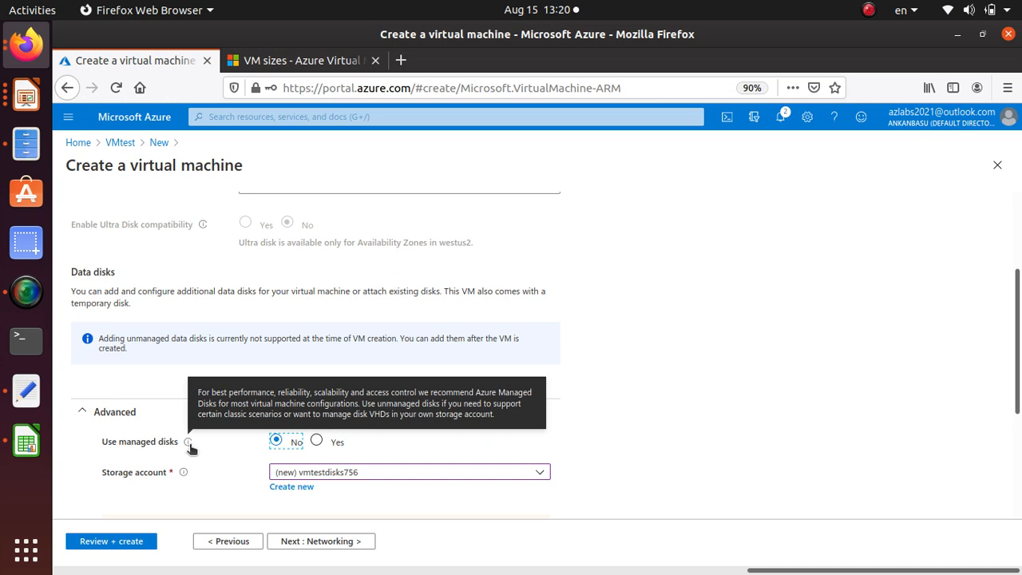
pyautogui.click(364, 473)
pyautogui.click(366, 473)
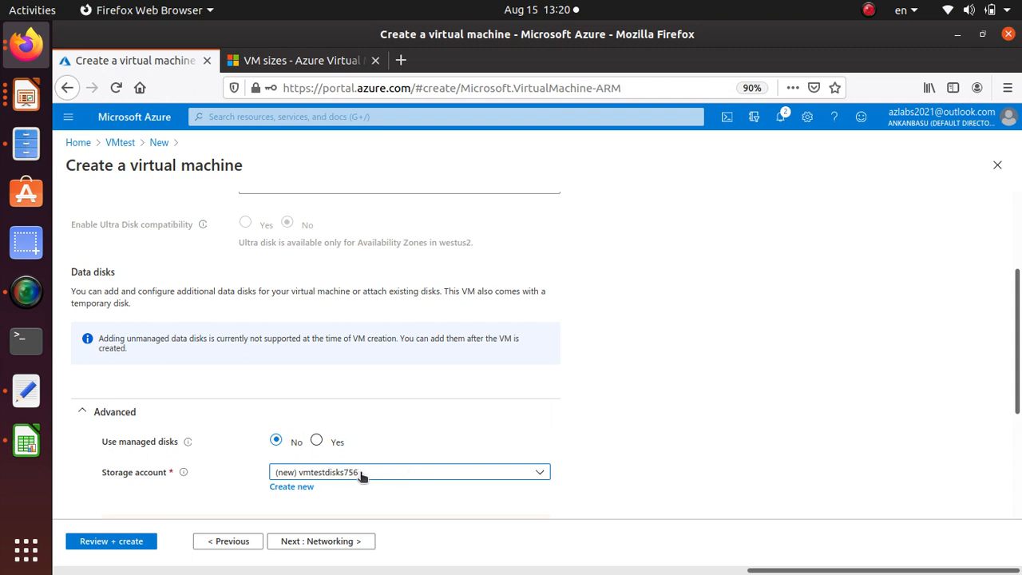
pyautogui.click(378, 474)
pyautogui.click(378, 476)
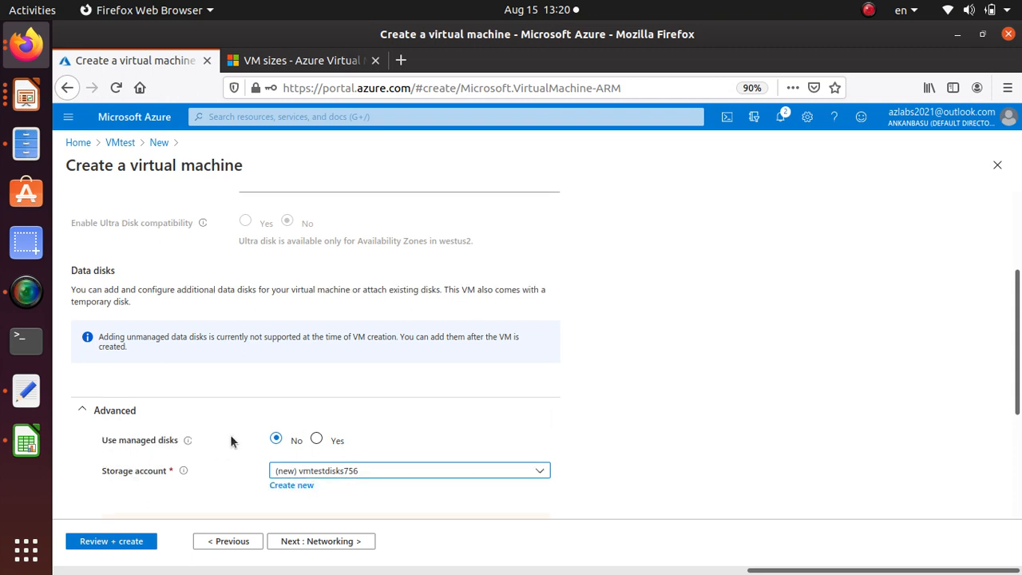
# Review the disk settings and proceed to the final review, keeping the default networking, management, advanced and tag settings
pyautogui.scroll(-3, 228, 438)
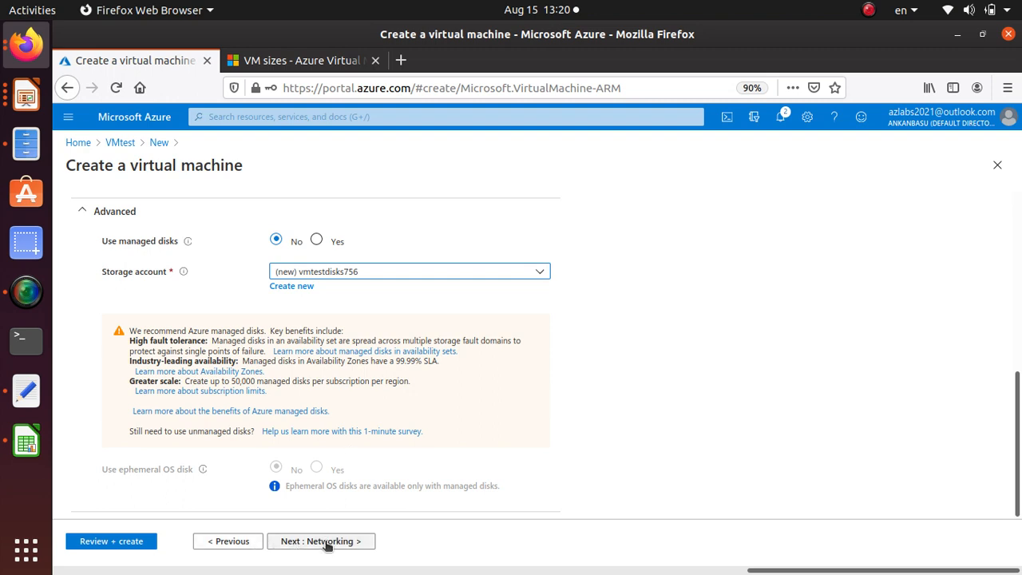
pyautogui.scroll(5, 331, 490)
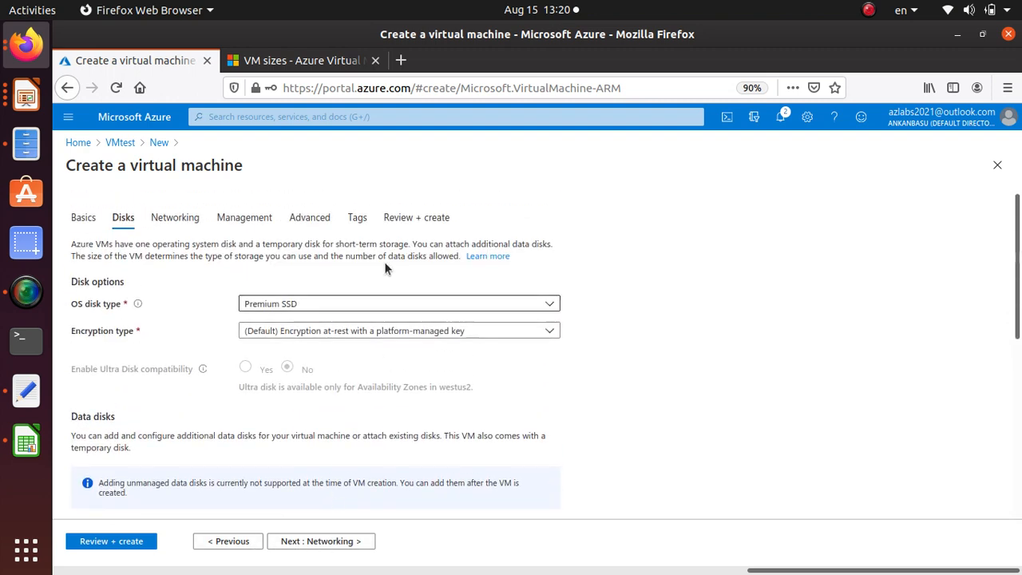
pyautogui.scroll(-5, 372, 489)
pyautogui.click(345, 541)
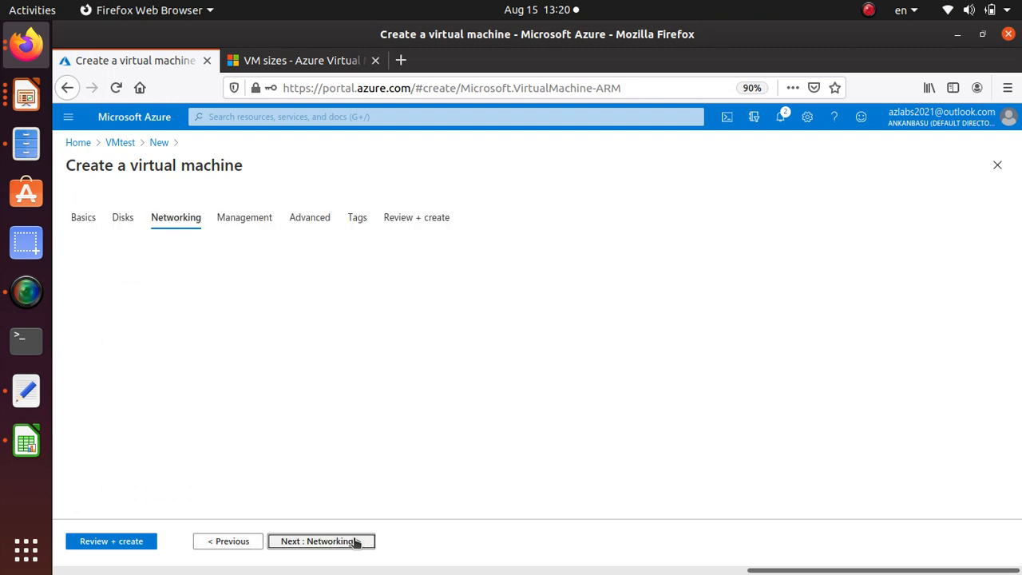
pyautogui.click(356, 543)
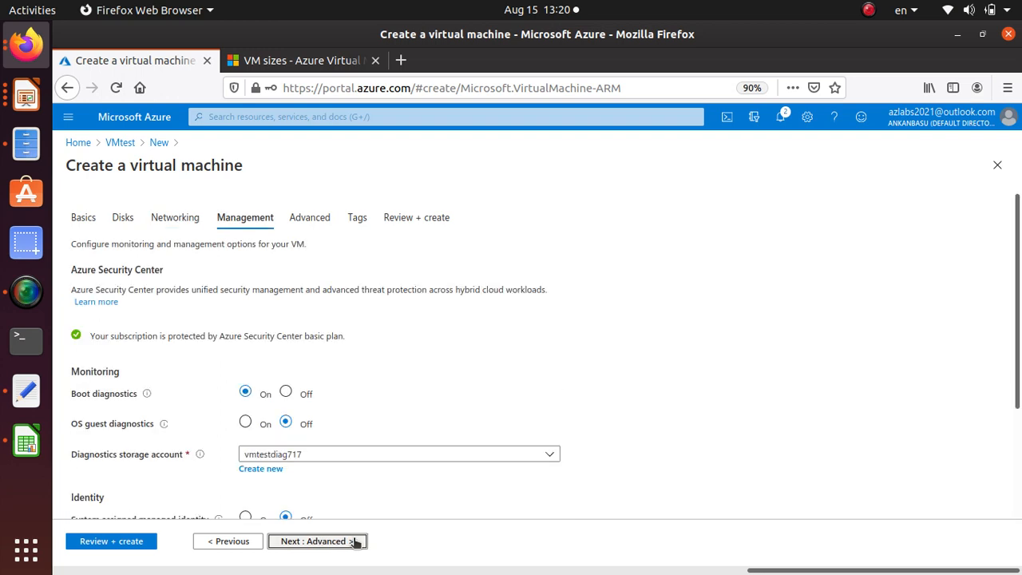
pyautogui.click(356, 542)
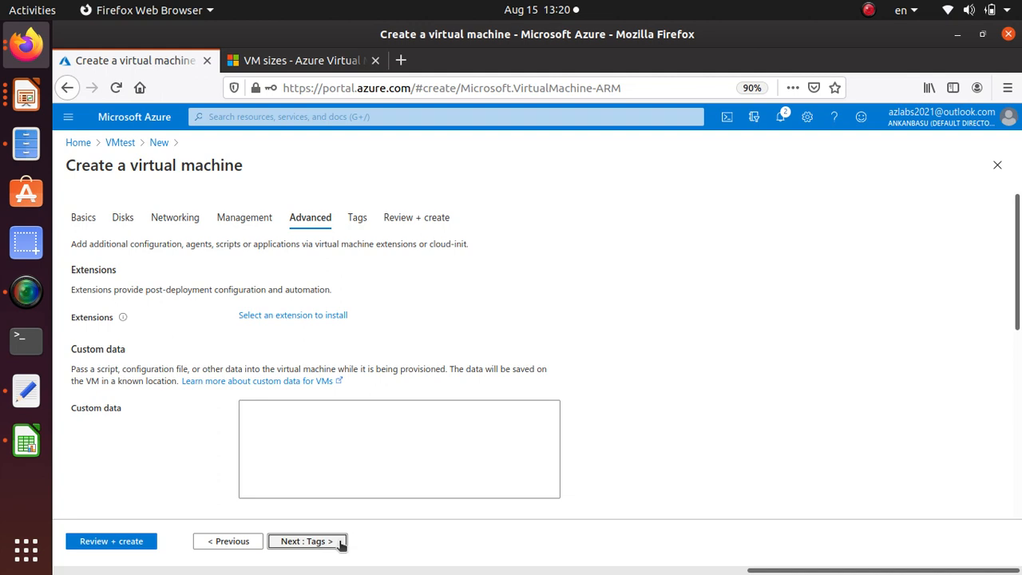
pyautogui.click(334, 545)
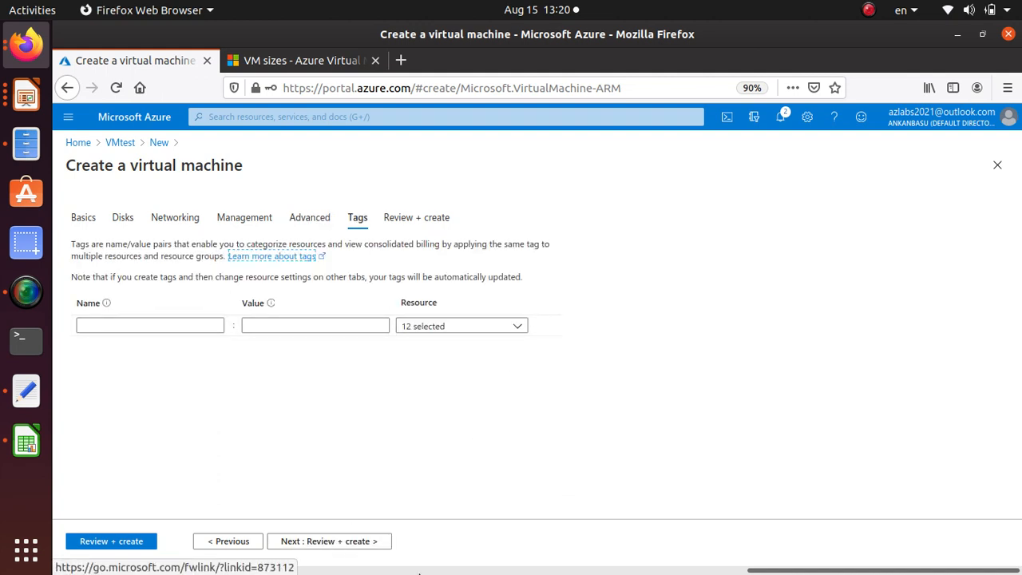
pyautogui.click(341, 543)
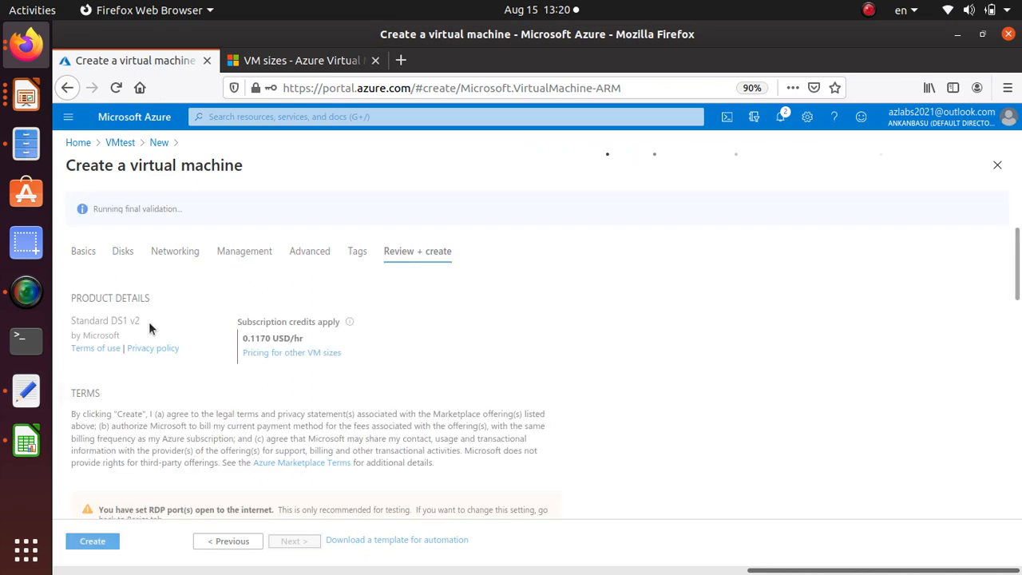
# Review the win2 configuration summary, including the managed disks setting, and create the virtual machine
pyautogui.scroll(-5, 198, 385)
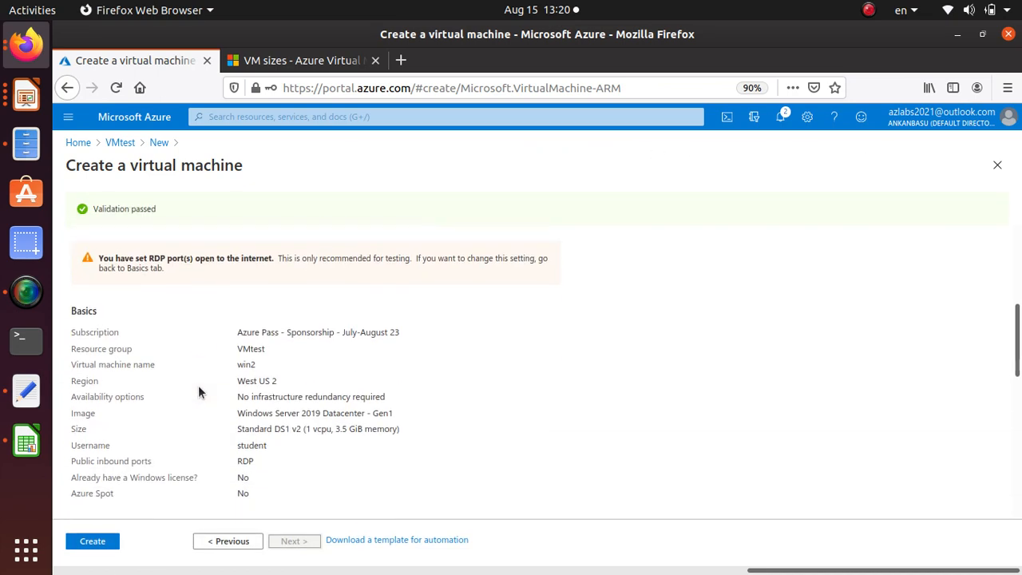
pyautogui.scroll(-2, 199, 391)
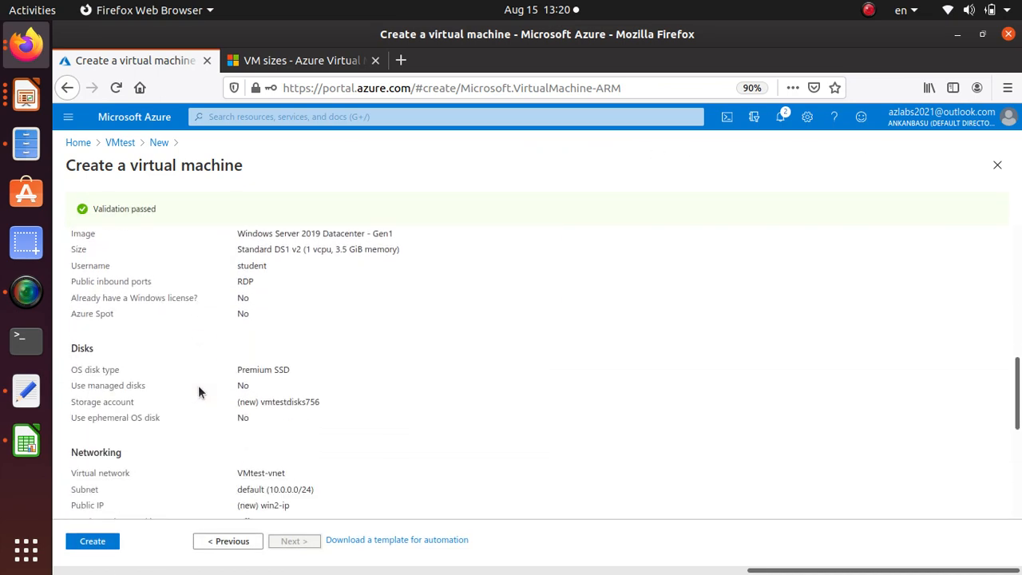
pyautogui.tripleClick(114, 384)
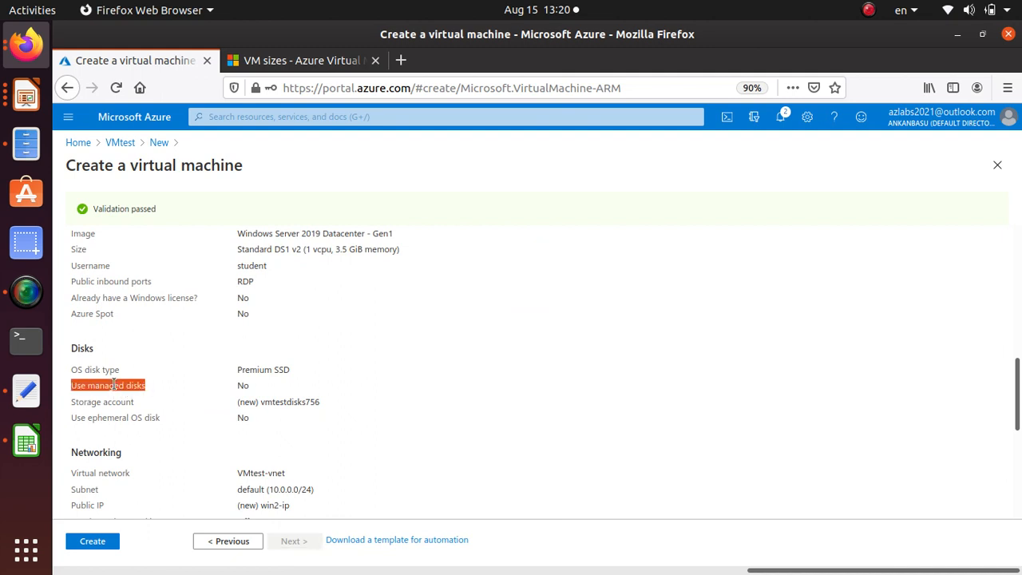
pyautogui.scroll(-4, 257, 387)
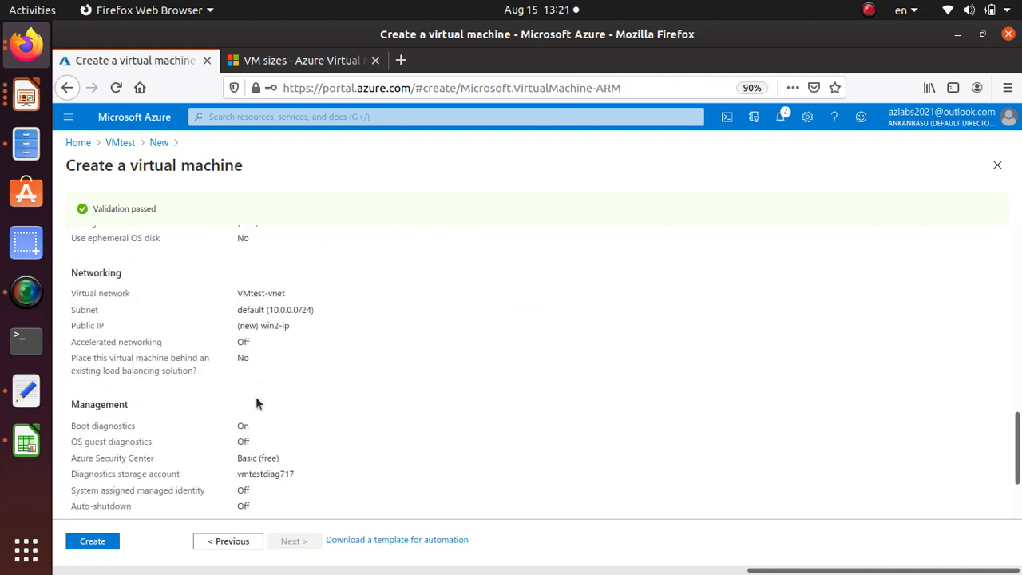
pyautogui.click(93, 541)
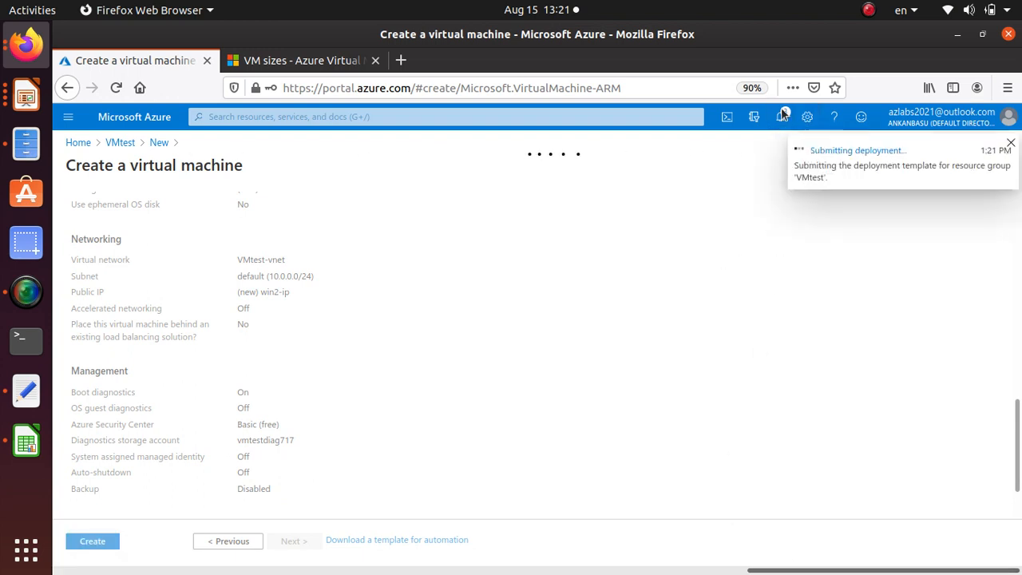
# Go from the running win2 deployment to the VMtest resource group and open the win1 virtual machine
pyautogui.click(782, 116)
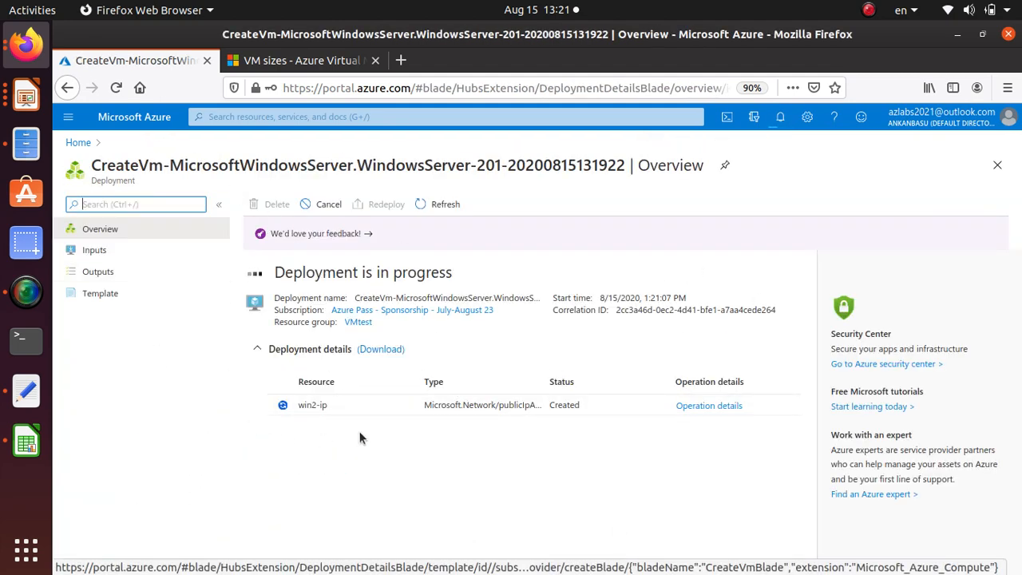
pyautogui.click(358, 322)
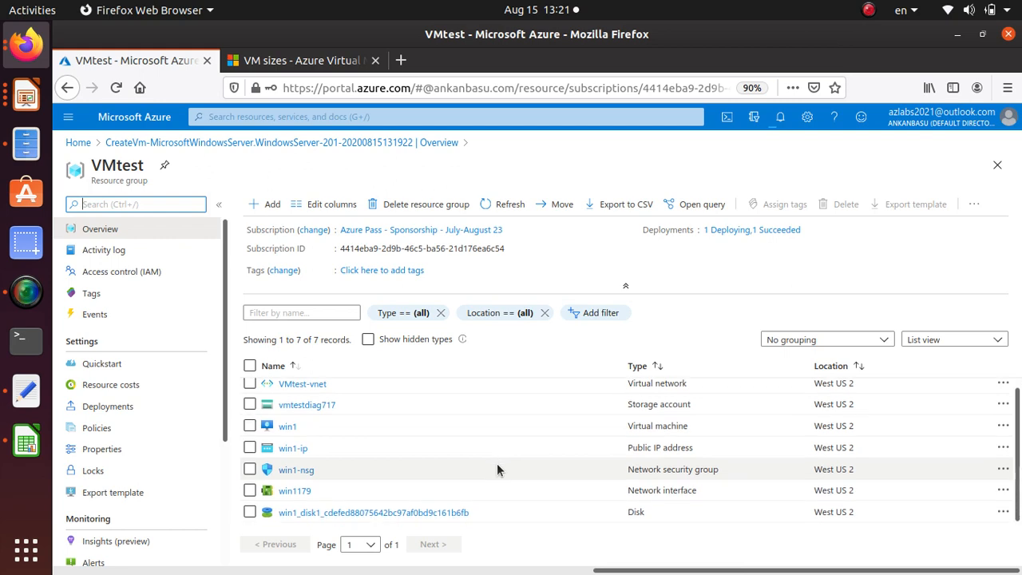
pyautogui.click(288, 431)
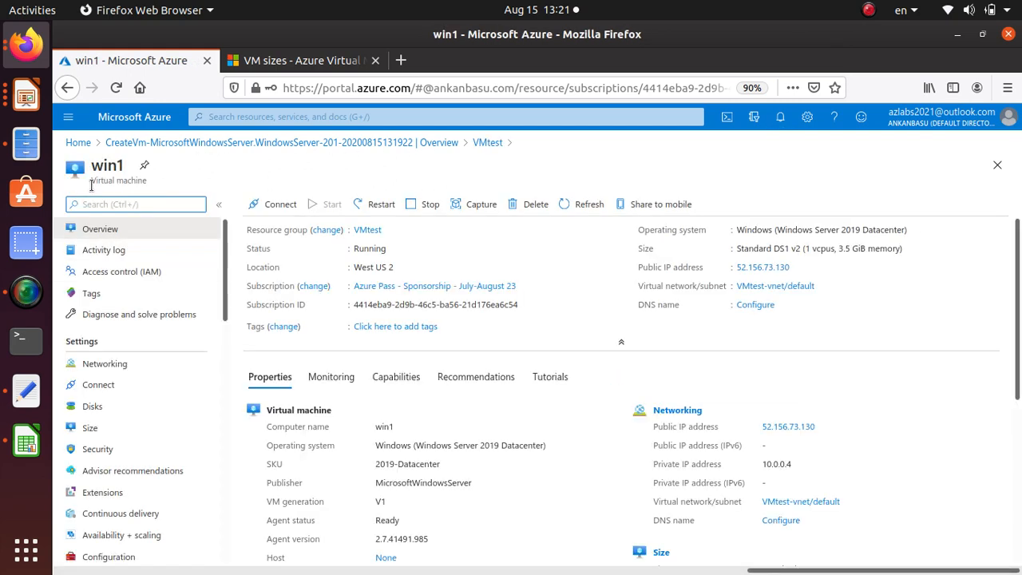
# Examine win1's overview, including its properties, monitoring, capabilities, recommendations and tutorials
pyautogui.scroll(-3, 475, 474)
pyautogui.scroll(3, 476, 471)
pyautogui.click(338, 375)
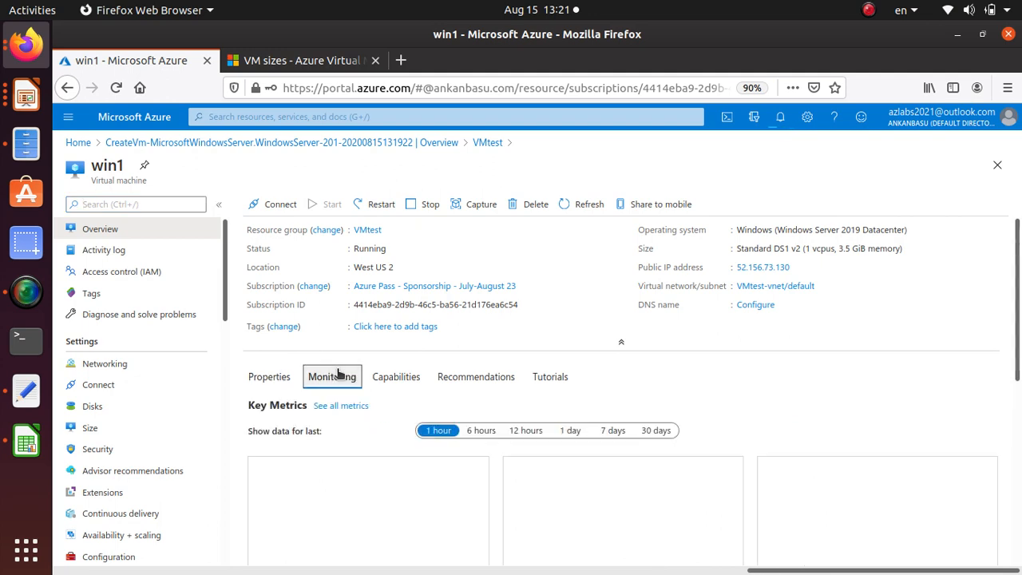
pyautogui.click(388, 375)
pyautogui.click(470, 376)
pyautogui.click(562, 377)
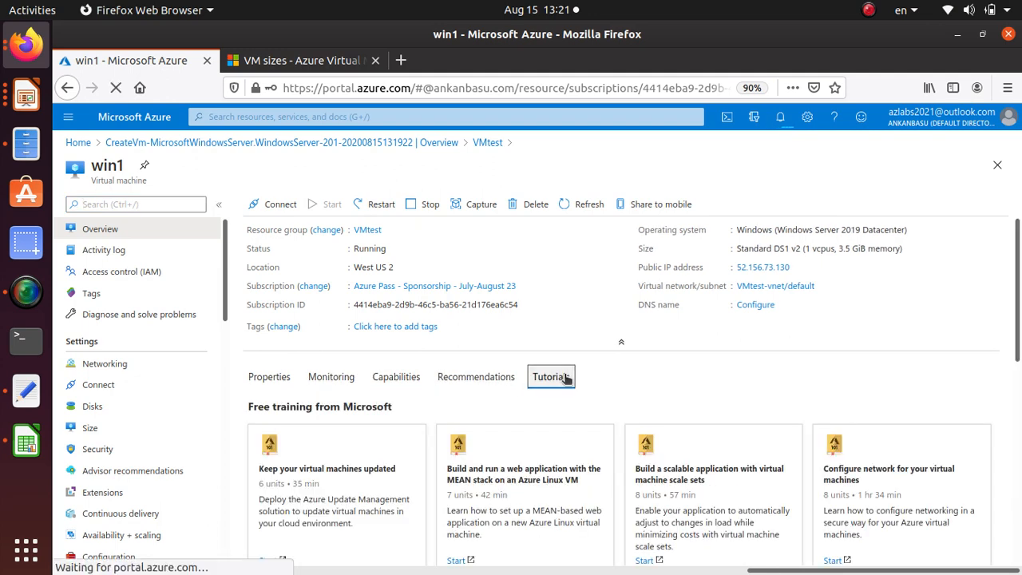
pyautogui.click(272, 379)
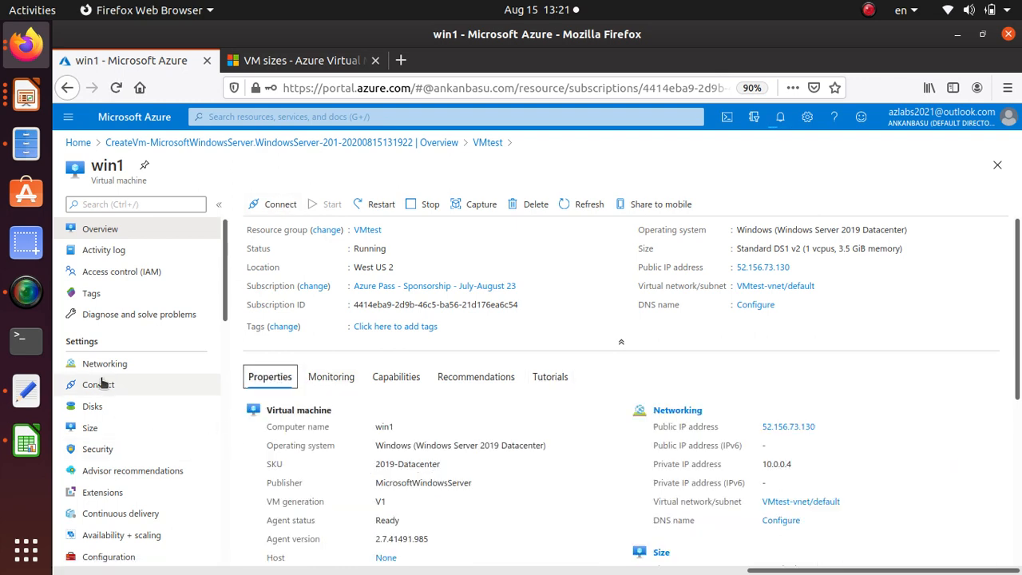
# Inspect win1's inbound port rules and its disk settings
pyautogui.click(126, 363)
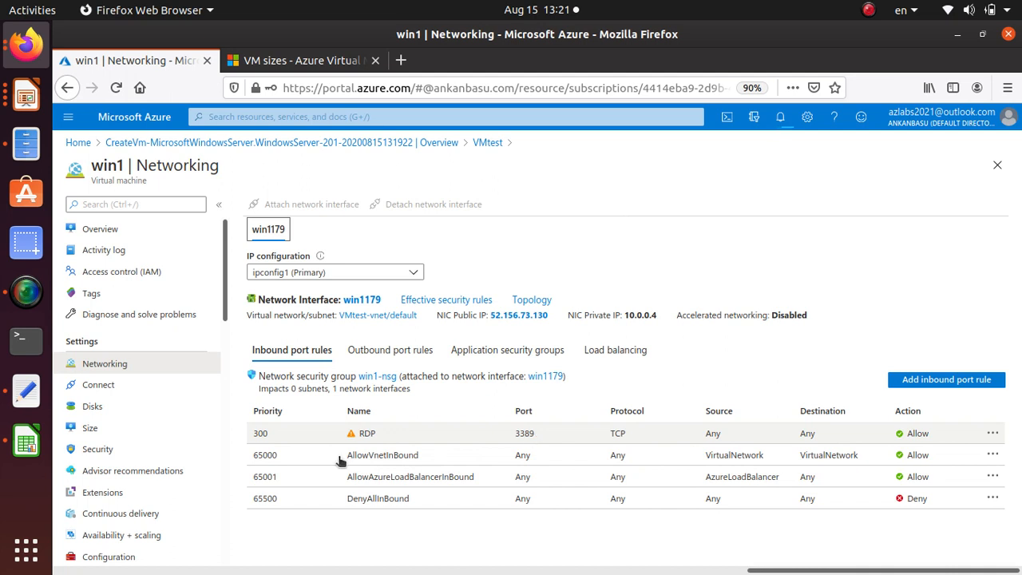
pyautogui.click(137, 407)
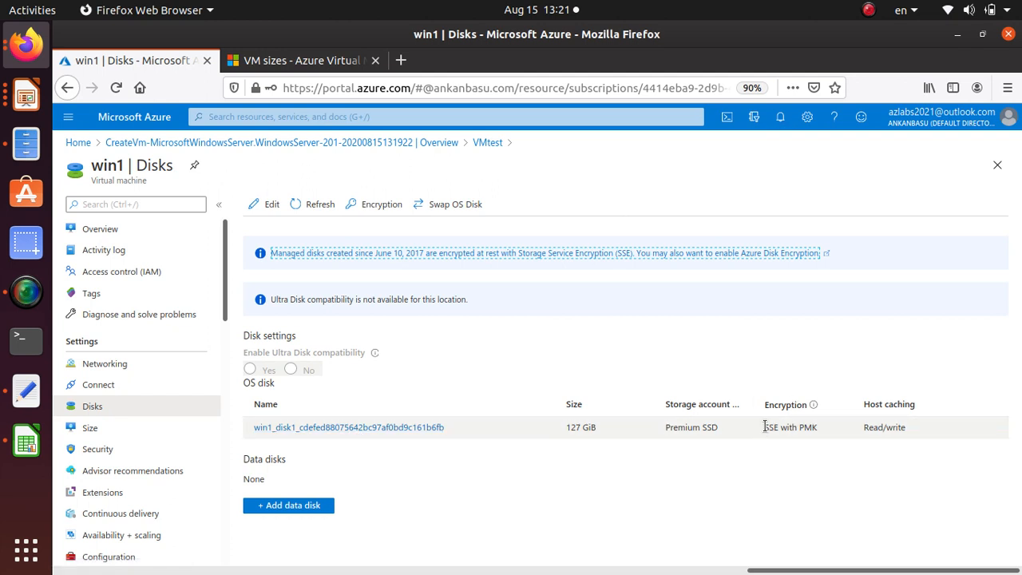
# Add a data disk to win1 by creating a managed disk named win1disk in VMtest with source type None
pyautogui.moveTo(765, 427); pyautogui.dragTo(772, 427)
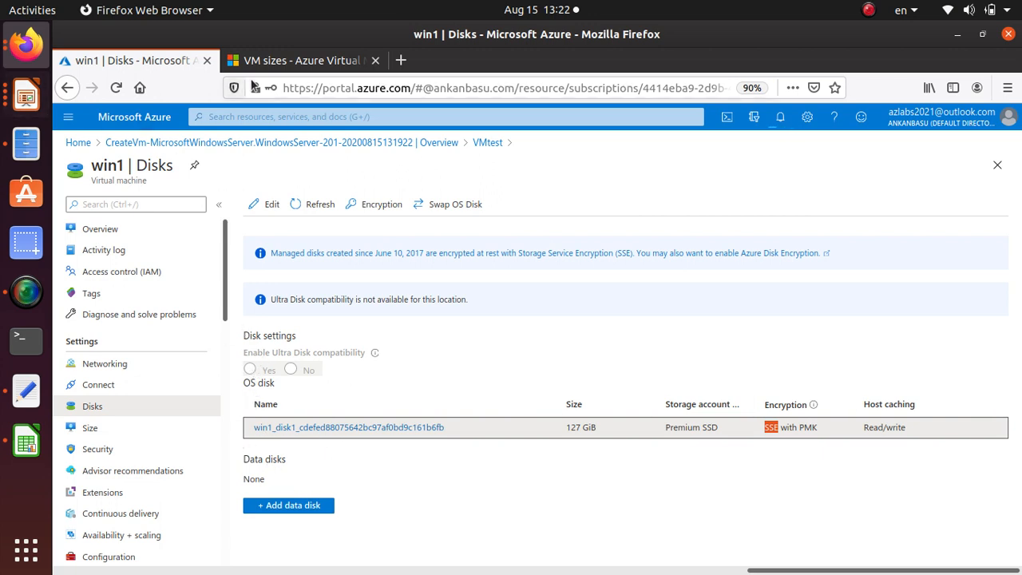
pyautogui.click(293, 504)
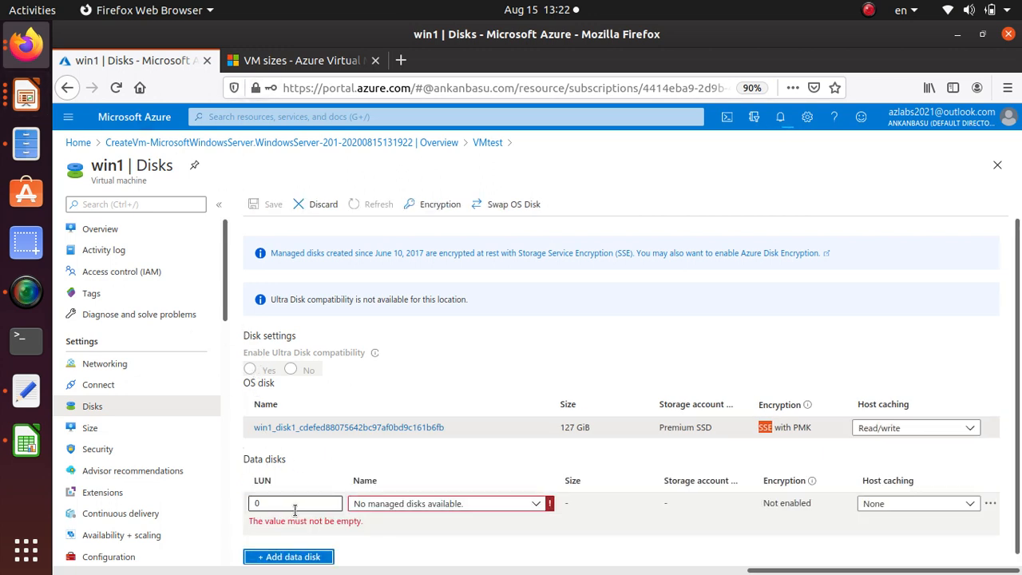
pyautogui.scroll(-1, 295, 509)
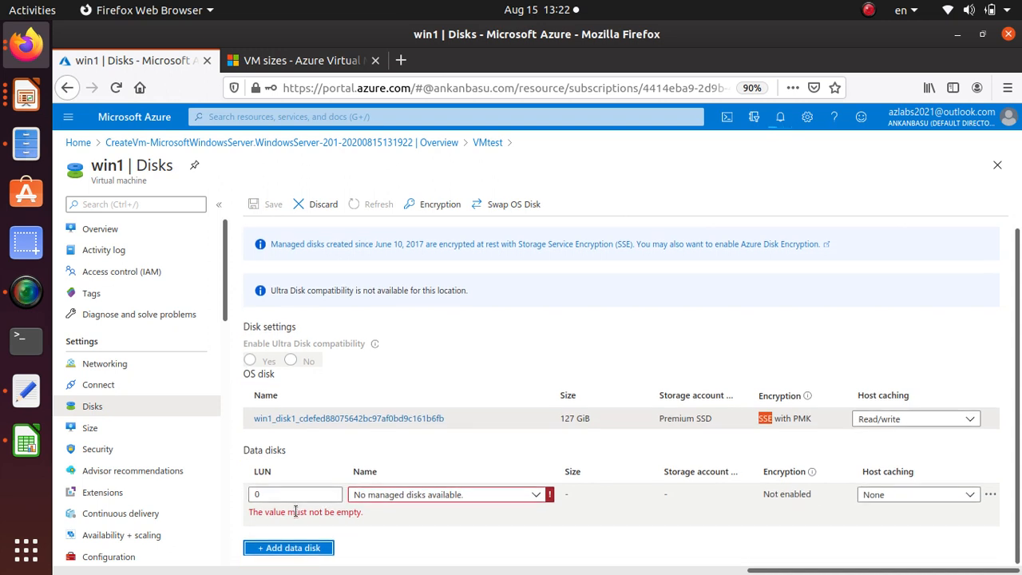
pyautogui.click(453, 495)
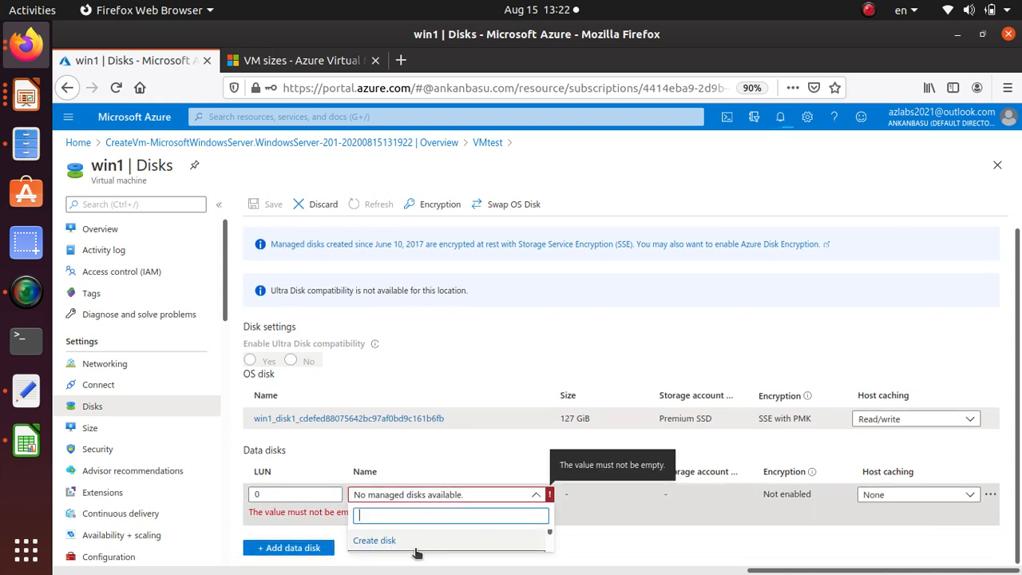
pyautogui.click(375, 540)
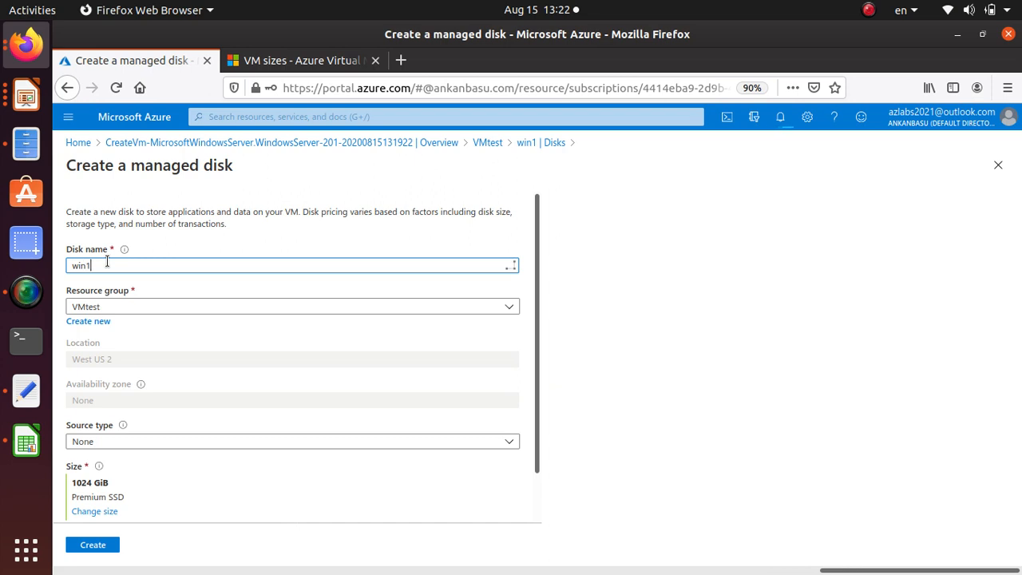
pyautogui.write('disk')
pyautogui.press('Tab')
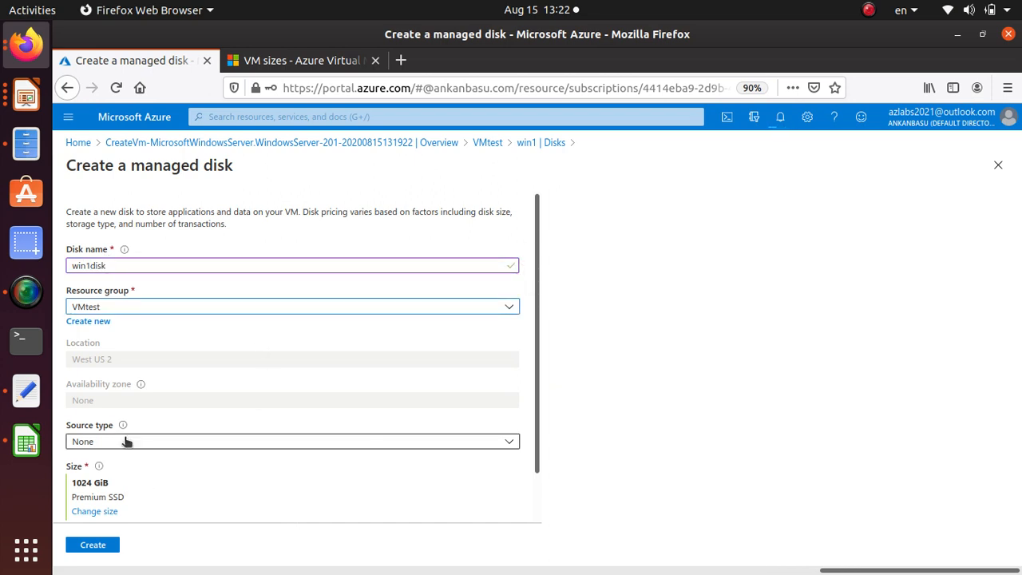
pyautogui.click(125, 441)
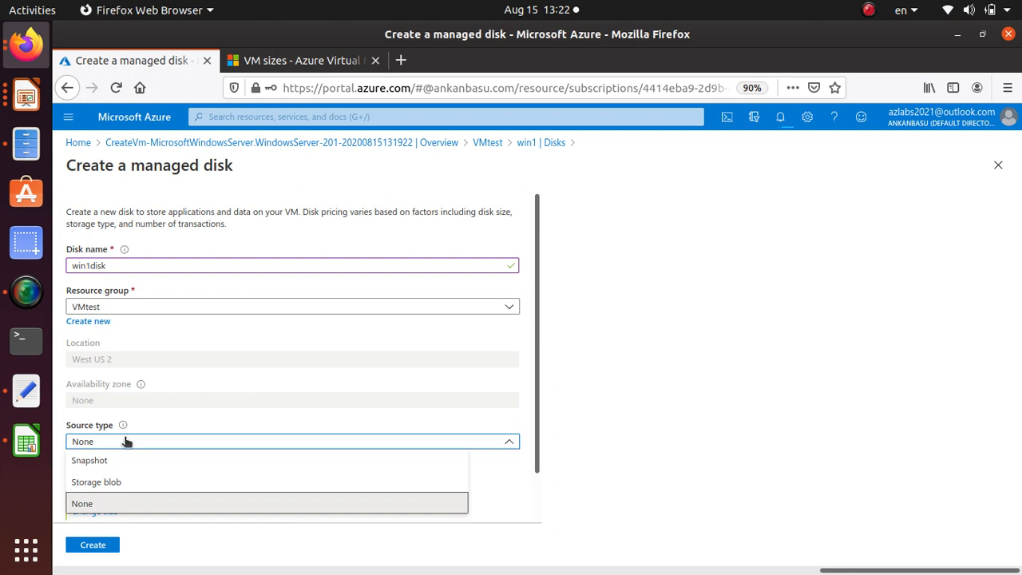
pyautogui.click(125, 442)
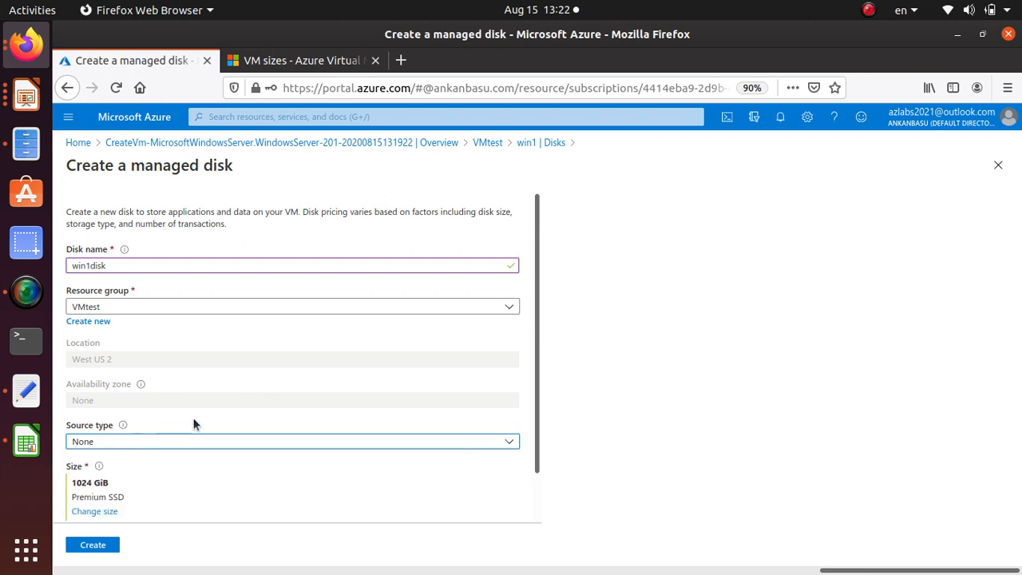
# Set the new managed disk's size to 4 GiB Premium SSD (tier P1) and create it
pyautogui.scroll(-1, 194, 422)
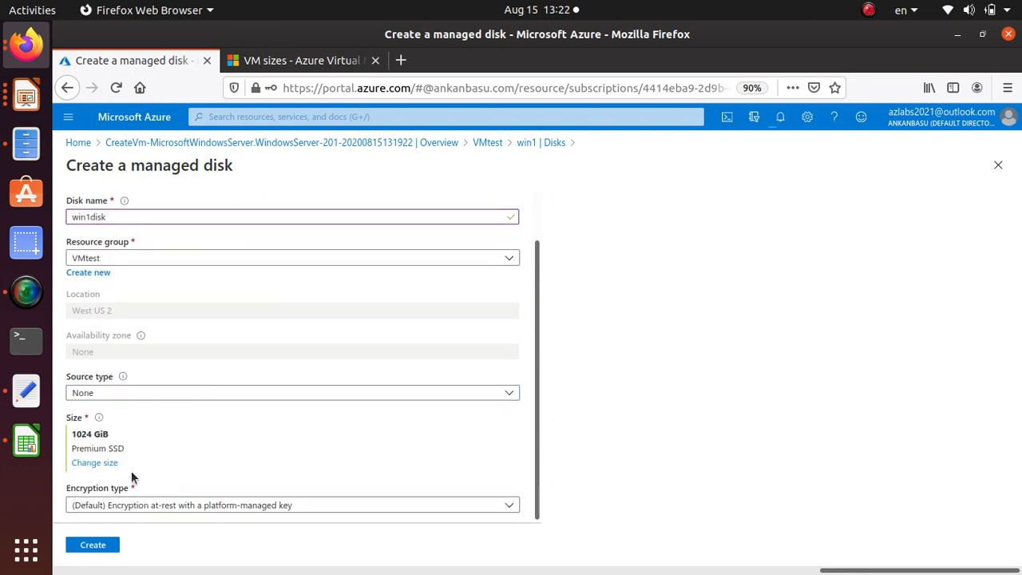
pyautogui.click(90, 463)
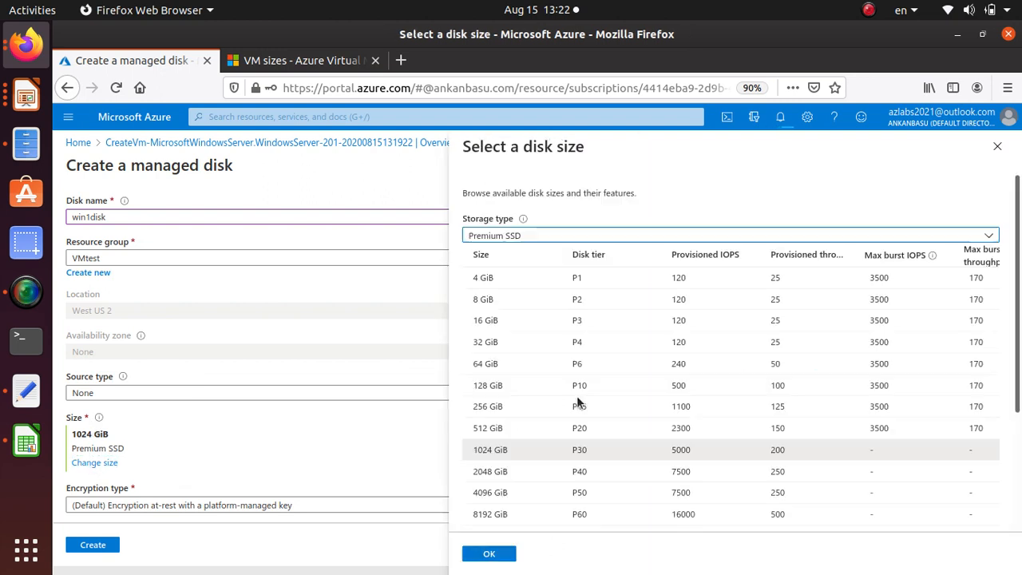
pyautogui.click(576, 277)
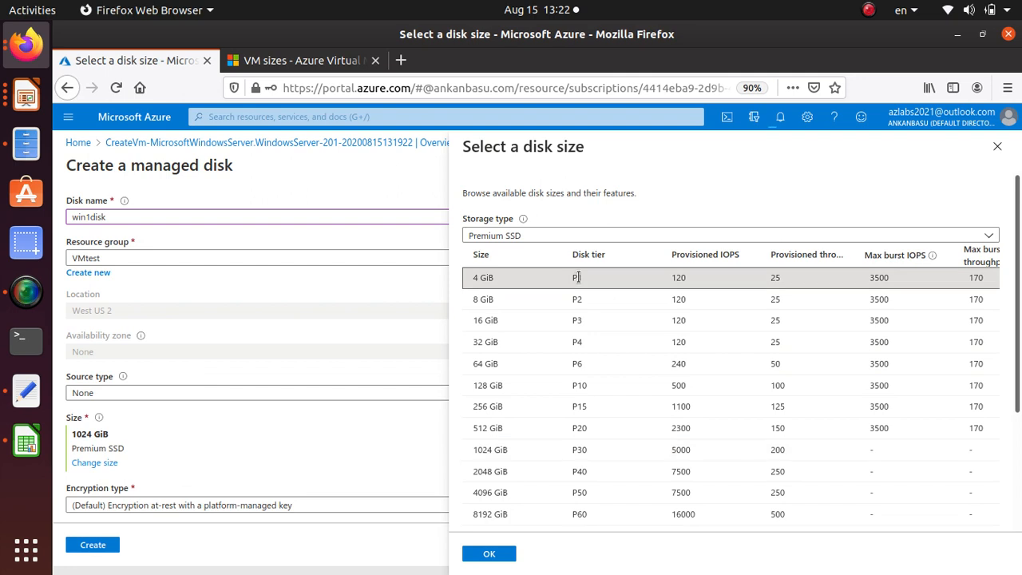
pyautogui.click(482, 554)
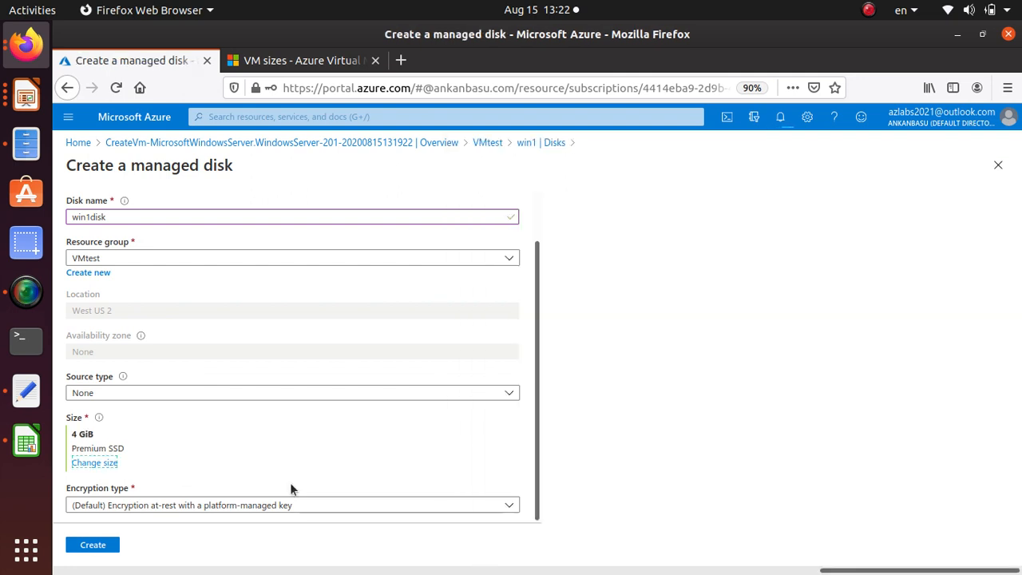
pyautogui.click(97, 546)
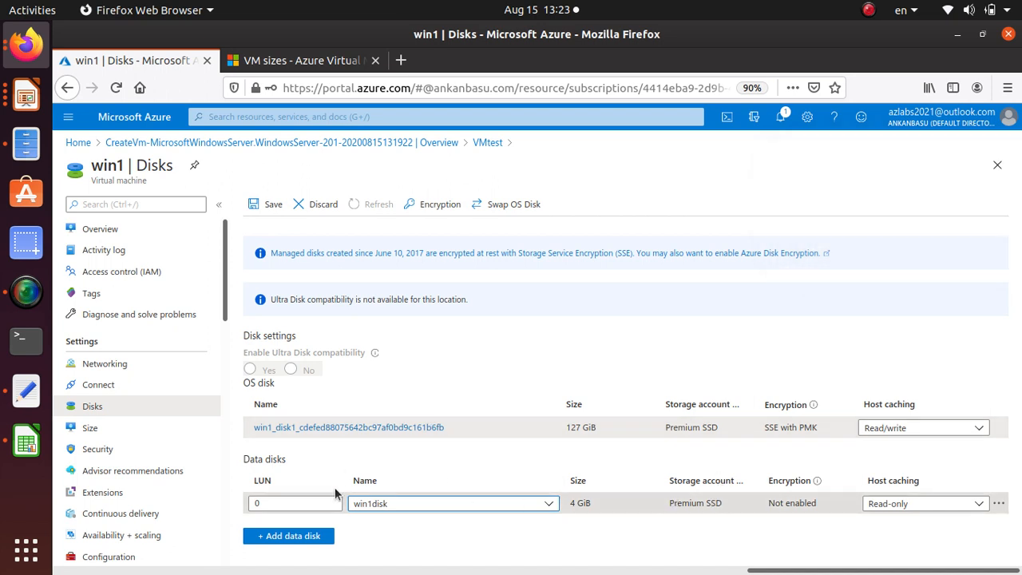
# Review the win1disk data disk's storage, encryption and host caching, keep caching at Read-only, and save win1's disk changes
pyautogui.doubleClick(269, 460)
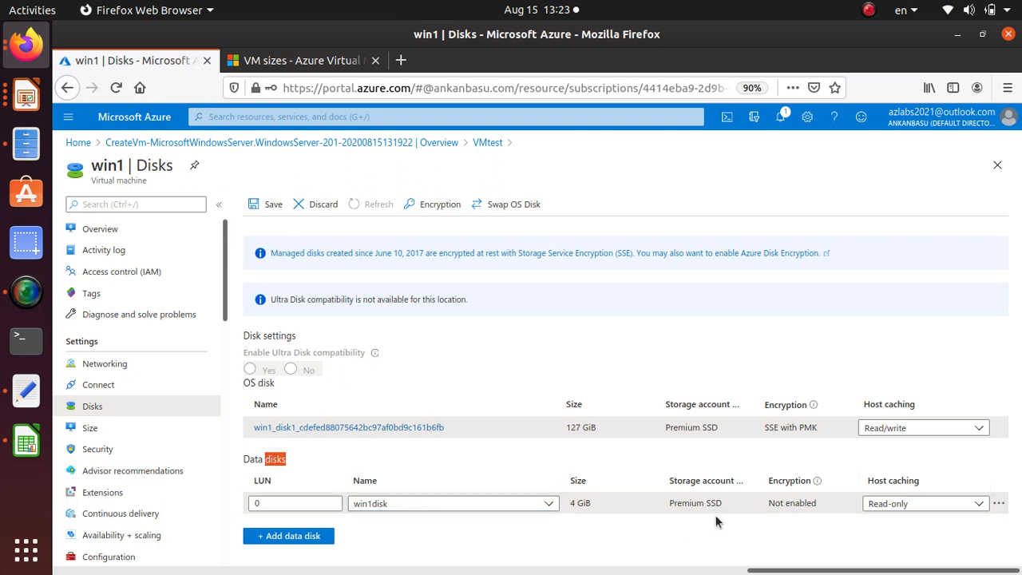
pyautogui.click(693, 502)
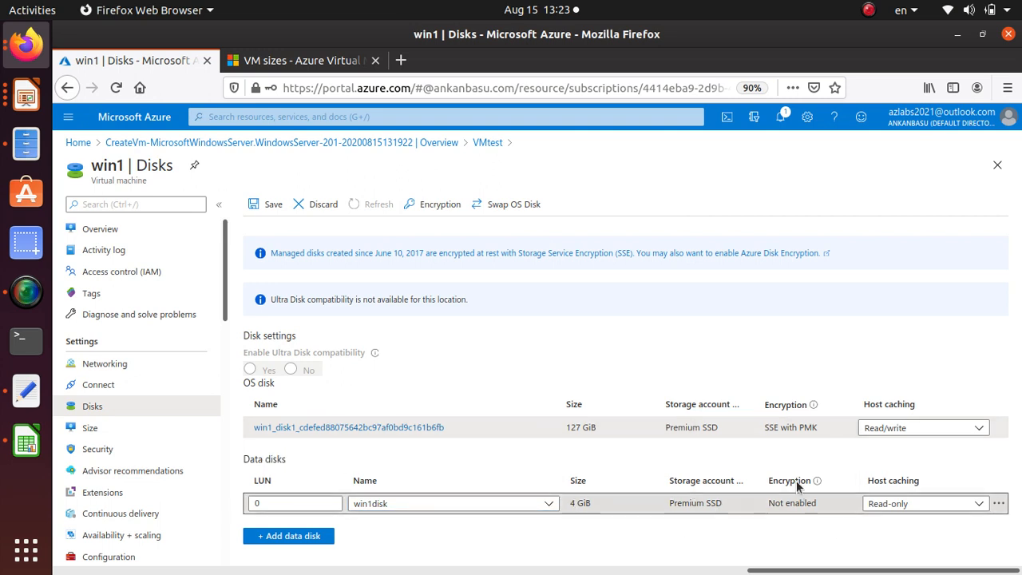
pyautogui.moveTo(816, 479)
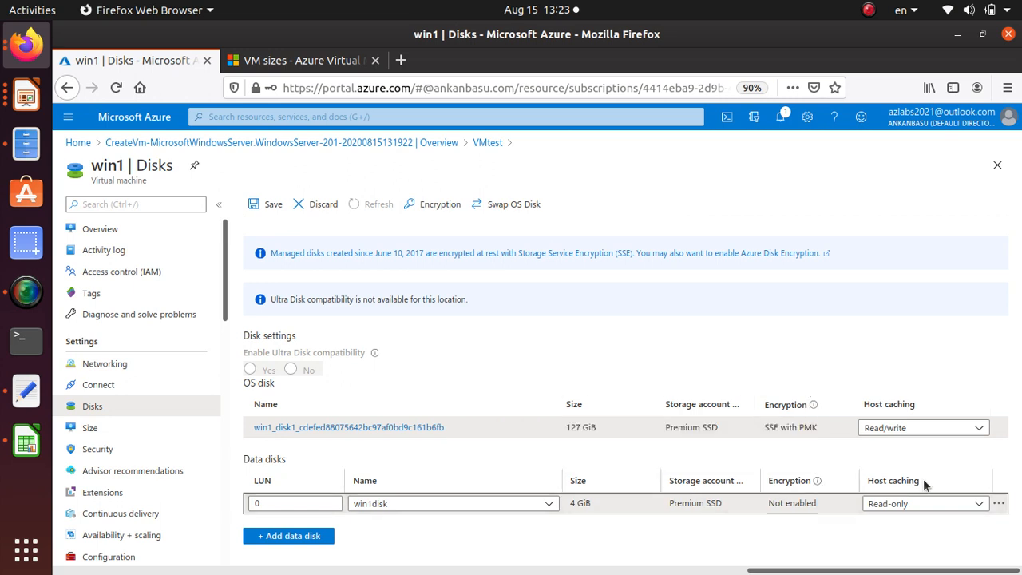
pyautogui.click(931, 508)
pyautogui.click(933, 511)
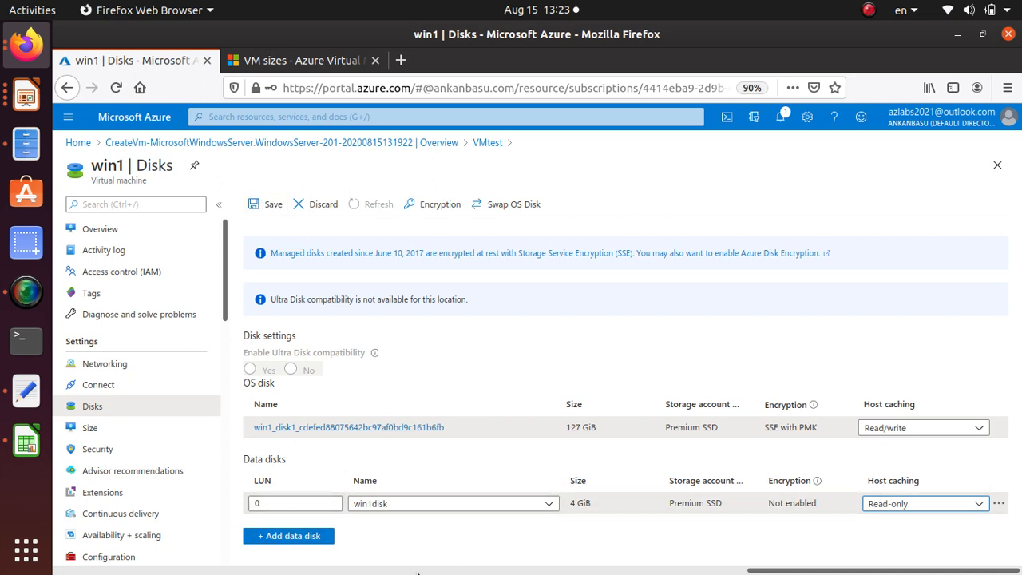
pyautogui.click(269, 206)
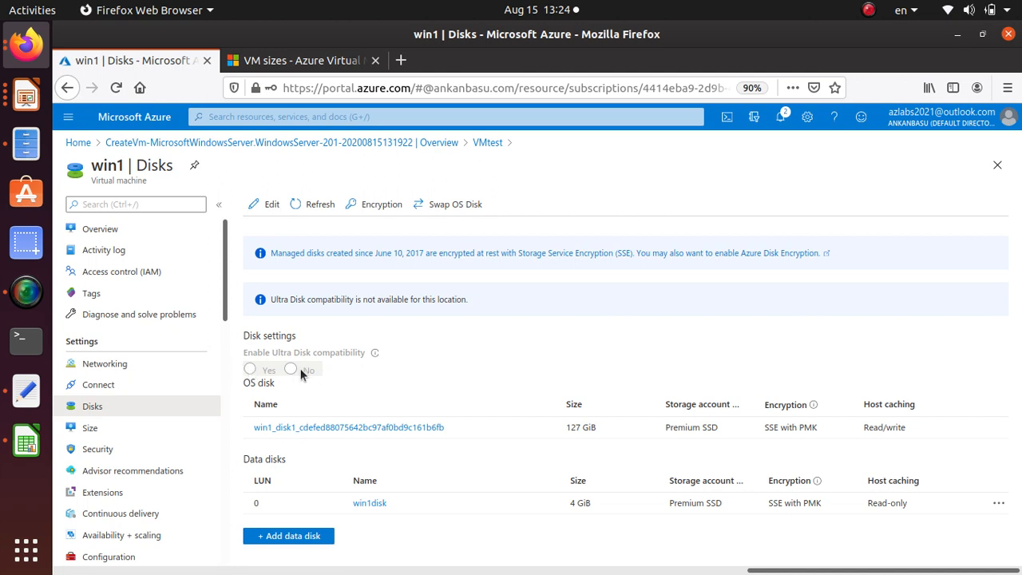
# Return through win1's overview to the VMtest resource group and inspect the vmtestdiag717 storage account and its containers
pyautogui.click(99, 229)
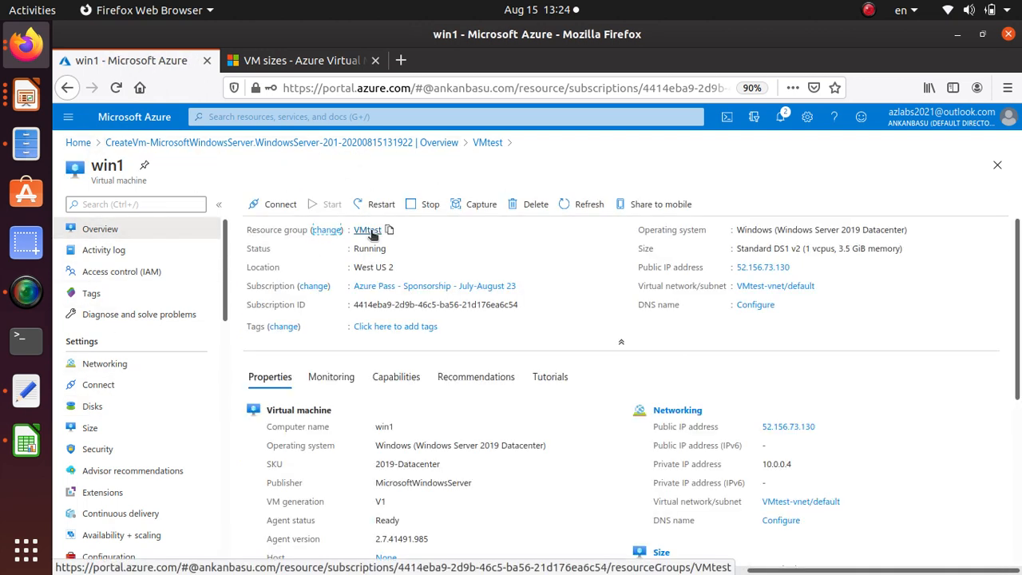
pyautogui.click(369, 231)
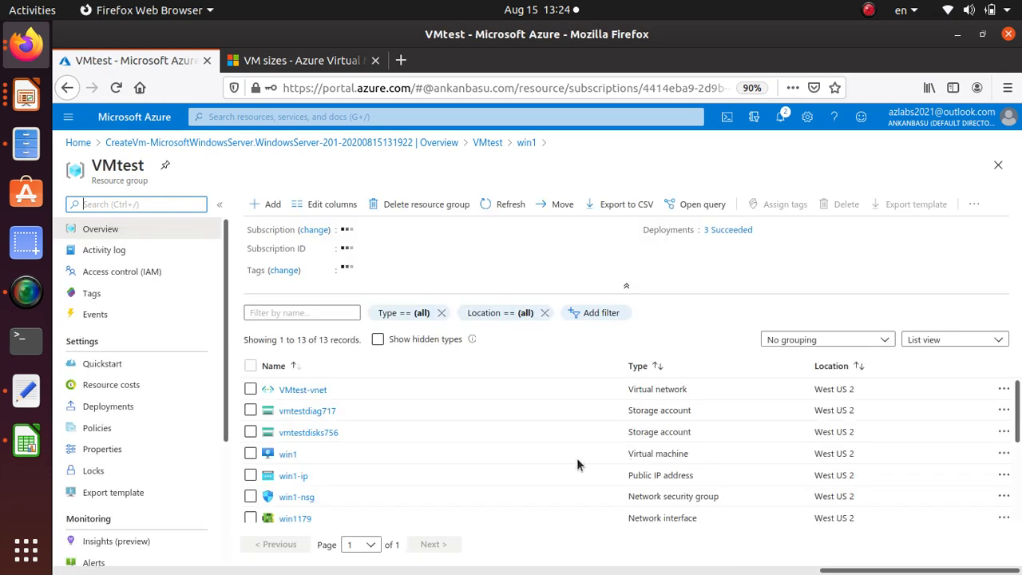
pyautogui.click(319, 412)
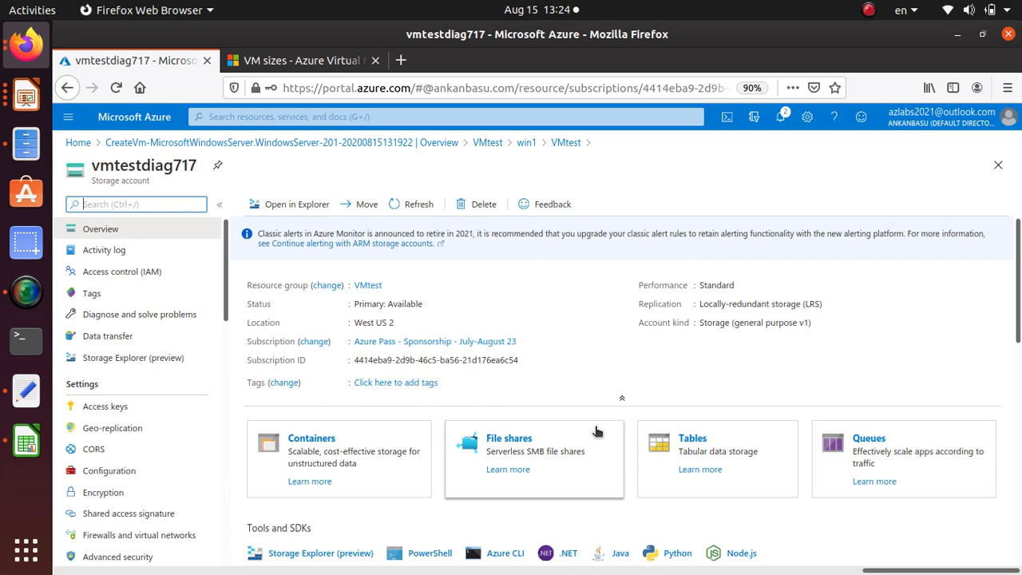
pyautogui.scroll(-3, 495, 407)
pyautogui.scroll(2, 403, 386)
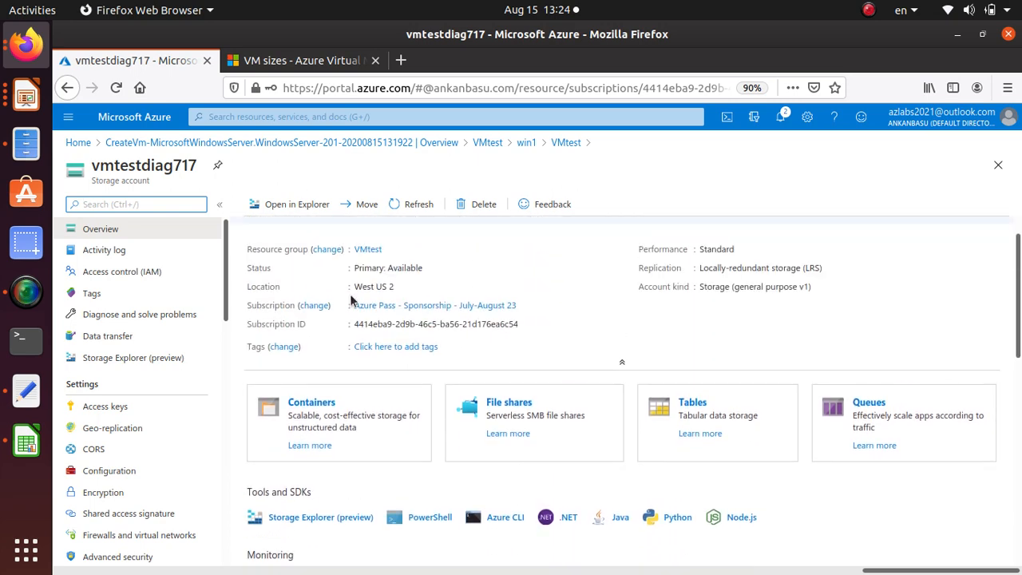
pyautogui.scroll(1, 352, 300)
pyautogui.click(312, 439)
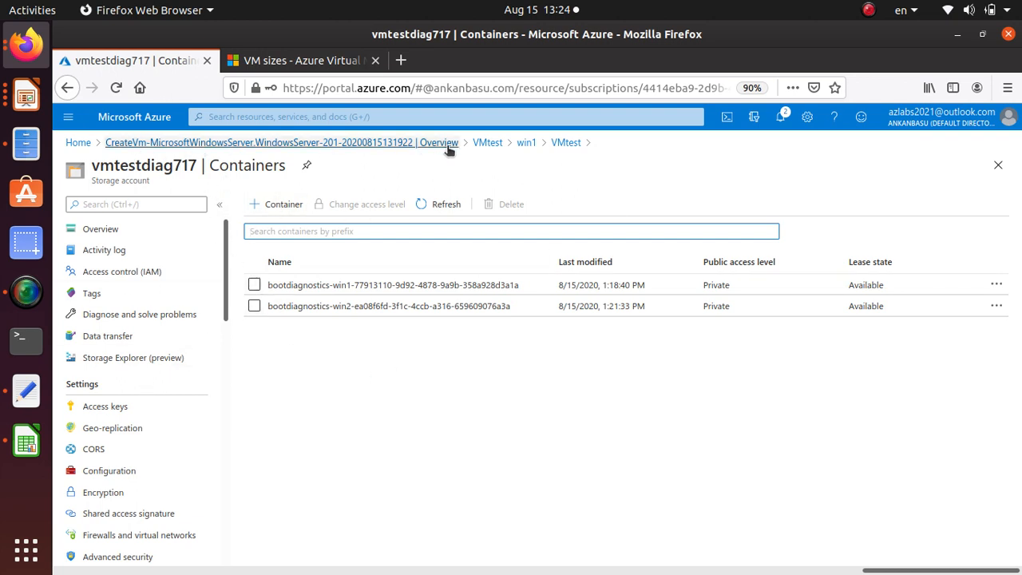
# Go back through the completed deployment to the VMtest resource group and check the notification about win1's disk update
pyautogui.click(379, 144)
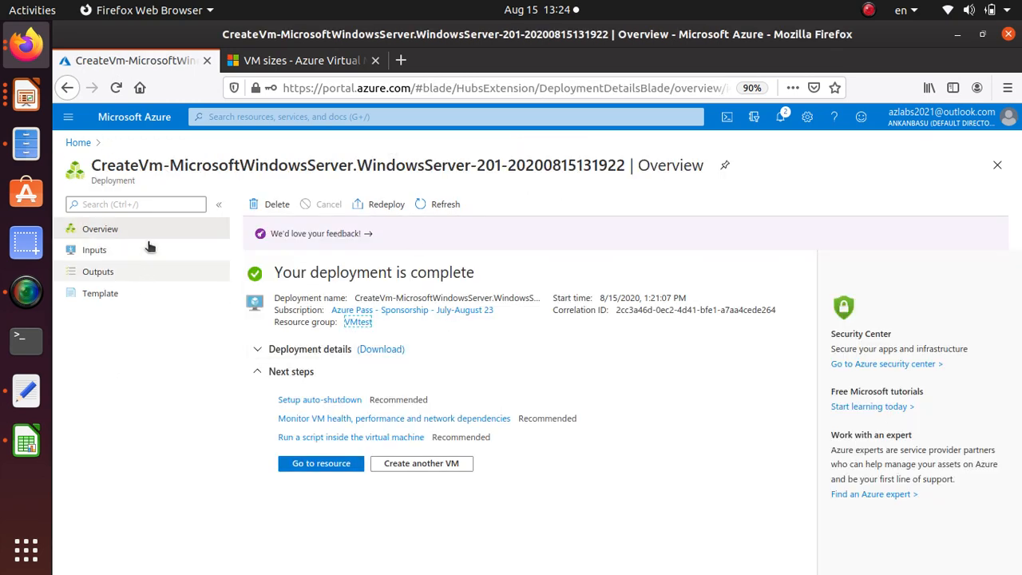
pyautogui.click(358, 322)
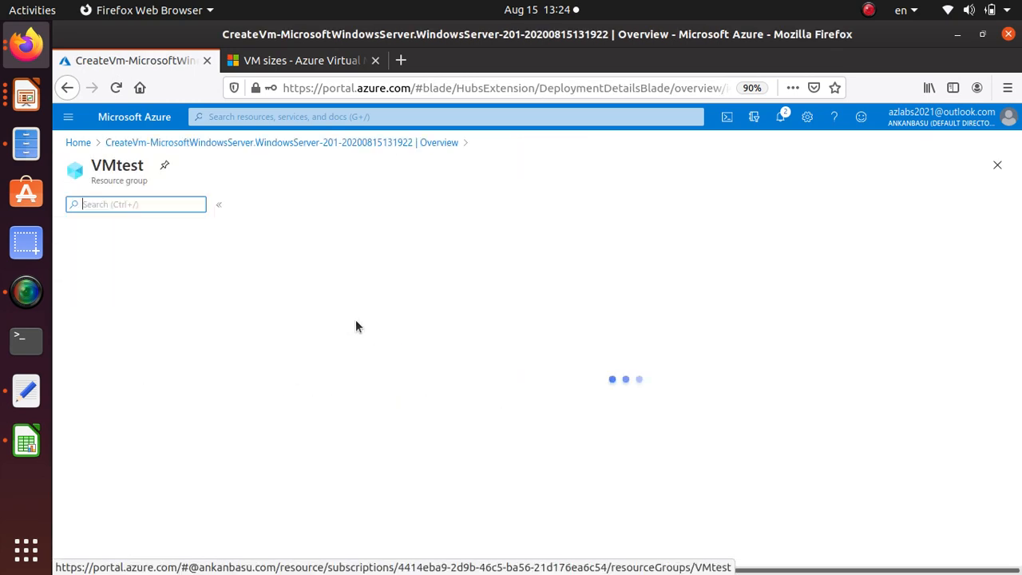
pyautogui.click(783, 120)
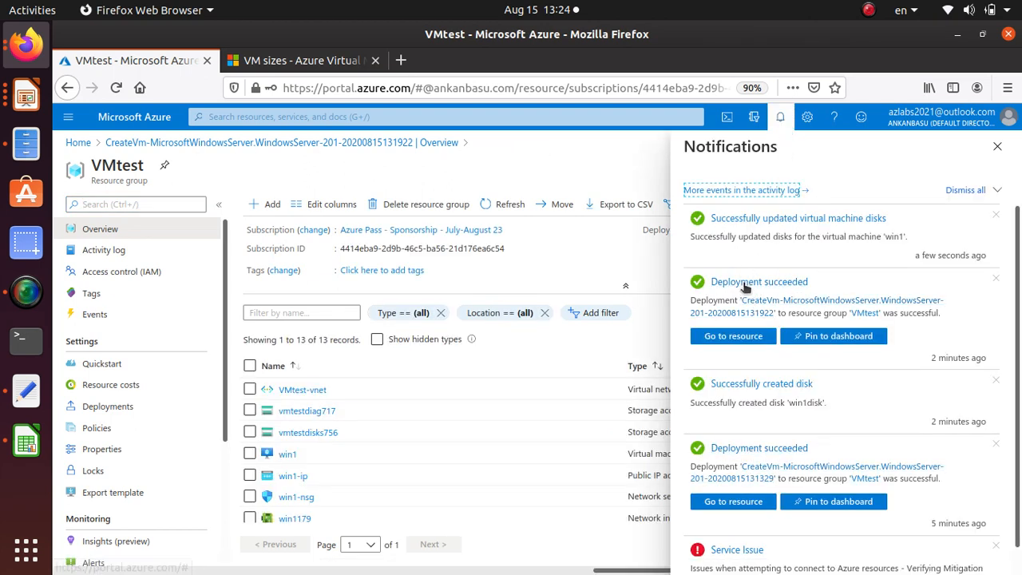
pyautogui.moveTo(710, 220); pyautogui.dragTo(900, 220)
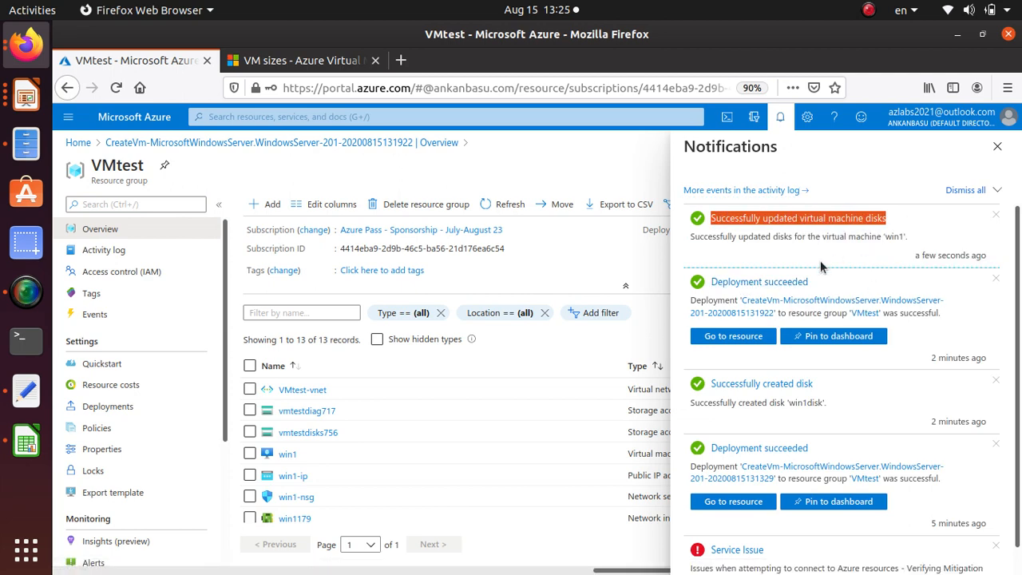
# Sort the VMtest resources by name in descending order and inspect the vhds container in the vmtestdisks756 storage account
pyautogui.click(494, 366)
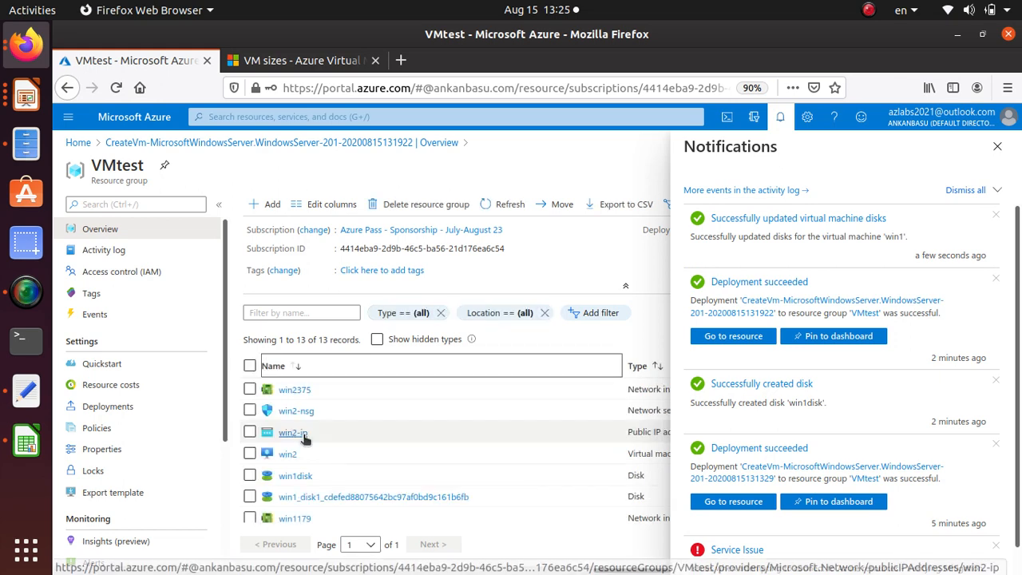
pyautogui.scroll(-3, 388, 449)
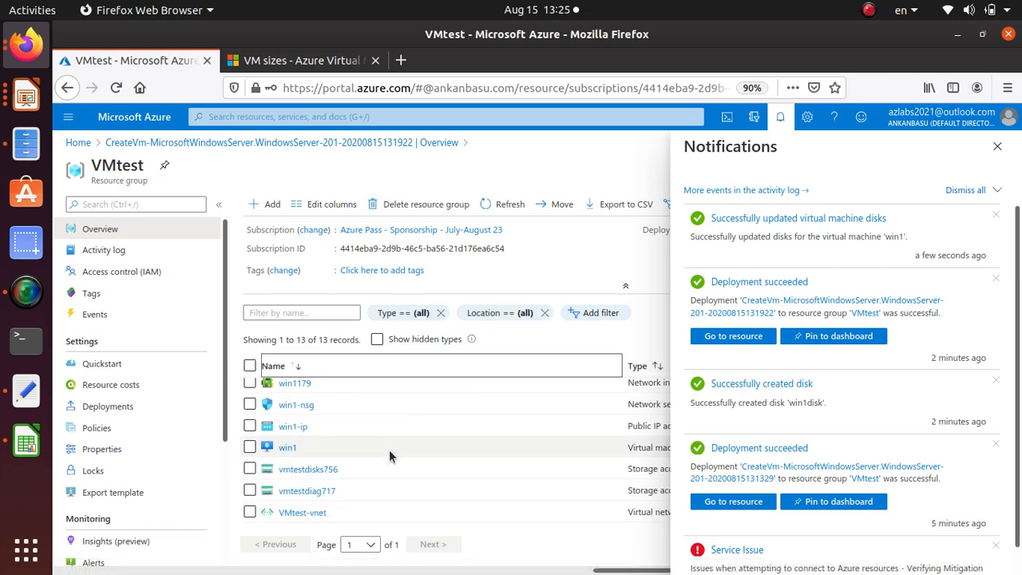
pyautogui.click(319, 471)
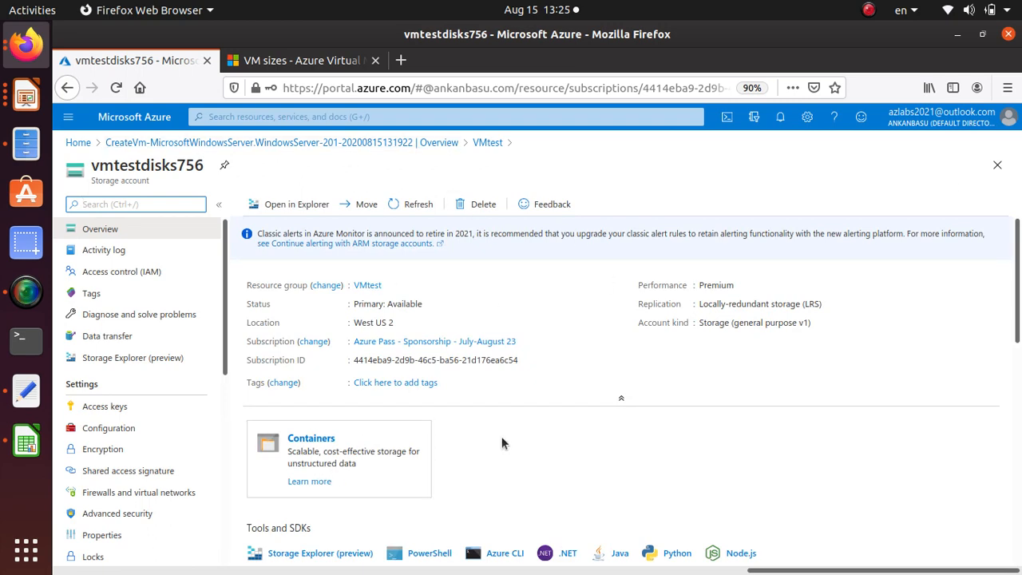
pyautogui.scroll(-3, 510, 431)
pyautogui.scroll(-3, 515, 423)
pyautogui.scroll(6, 509, 452)
pyautogui.click(328, 440)
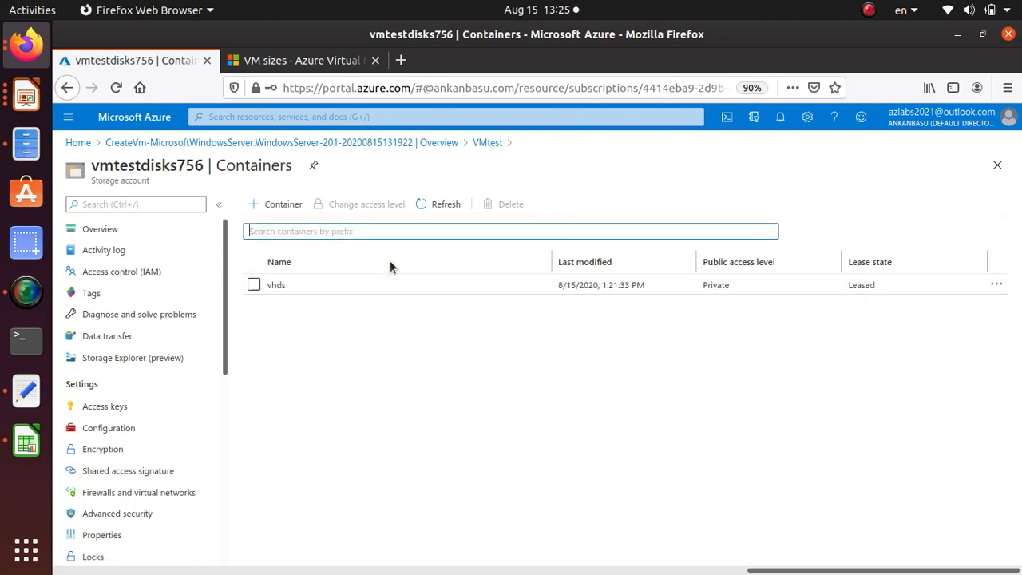
pyautogui.click(285, 288)
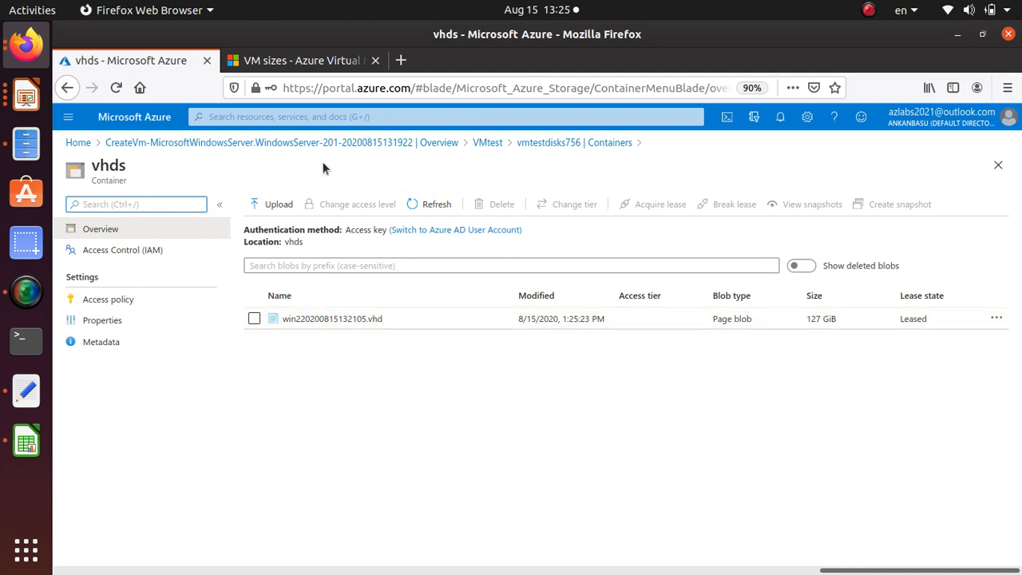
# Return to the VMtest resource group and open the win2 virtual machine
pyautogui.click(486, 145)
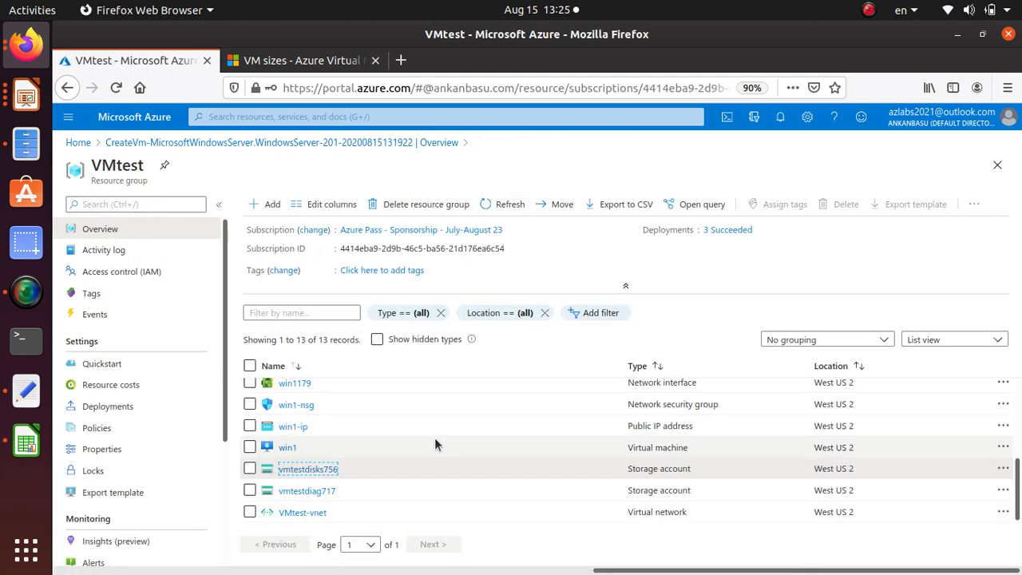
pyautogui.scroll(4, 435, 446)
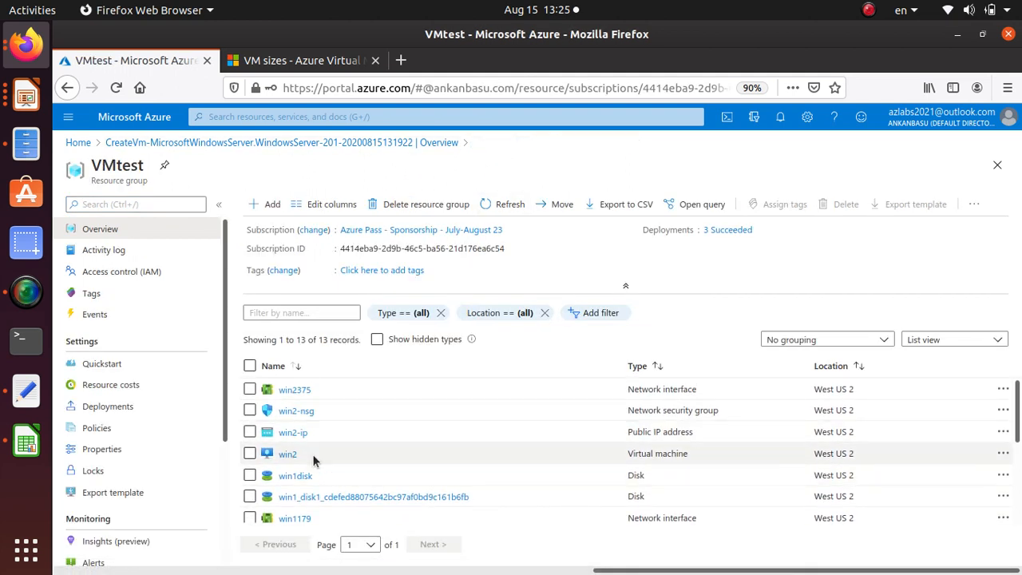
pyautogui.click(292, 453)
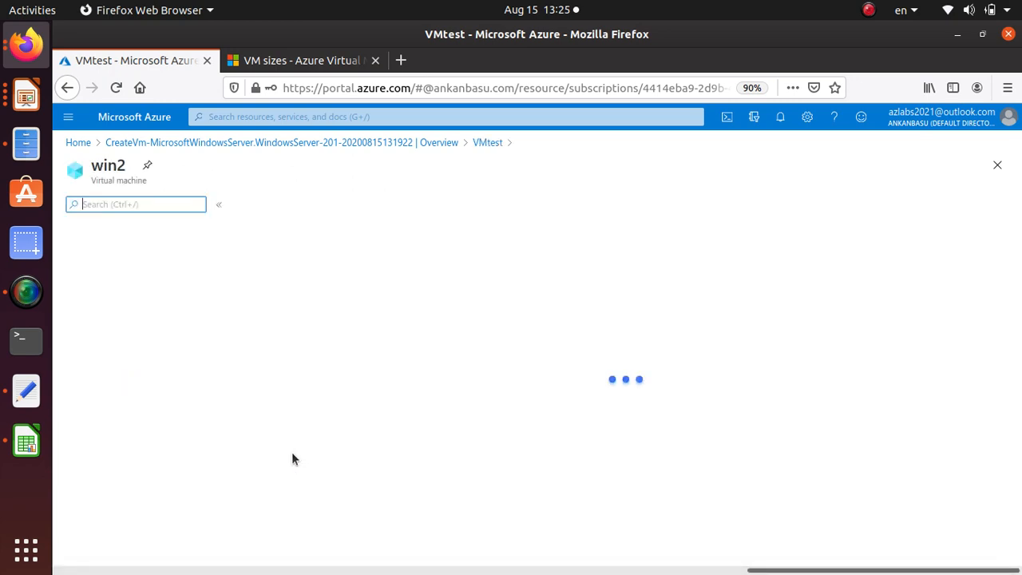
# Open win2's disk settings and check the OS disk's encryption status
pyautogui.click(99, 407)
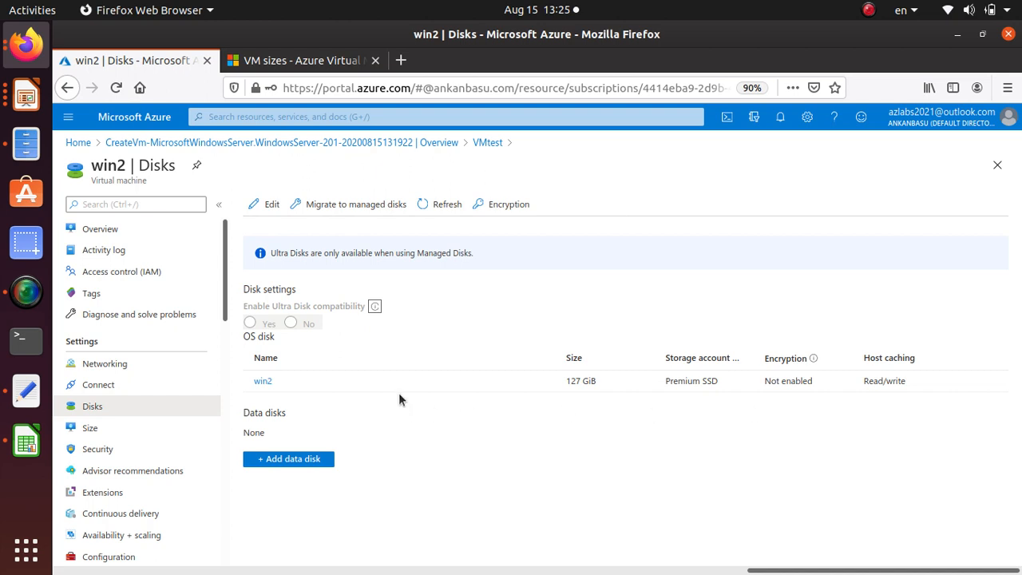
pyautogui.tripleClick(781, 381)
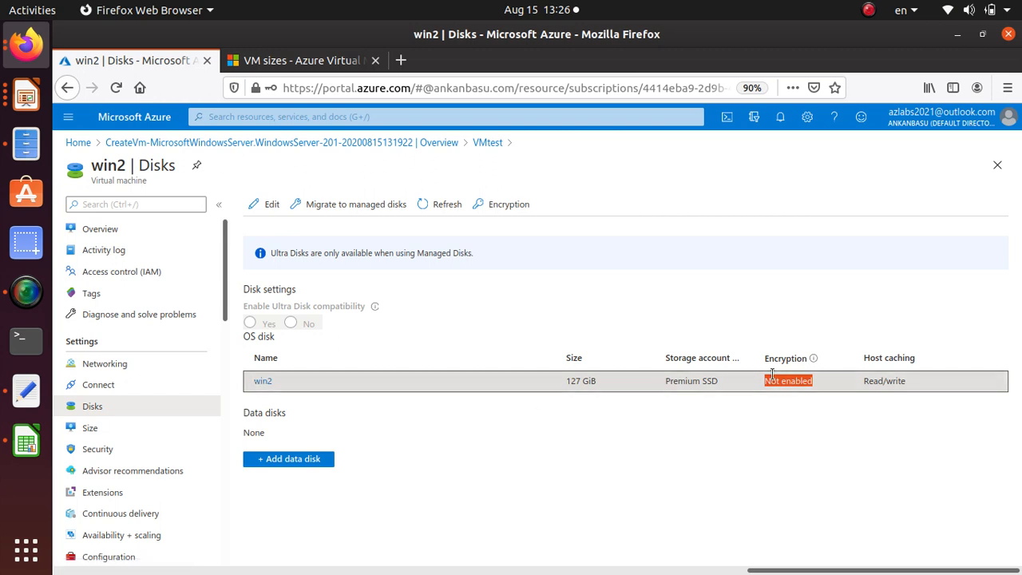
# Start adding a new unmanaged data disk to win2 and set its size to 4 GiB
pyautogui.click(311, 458)
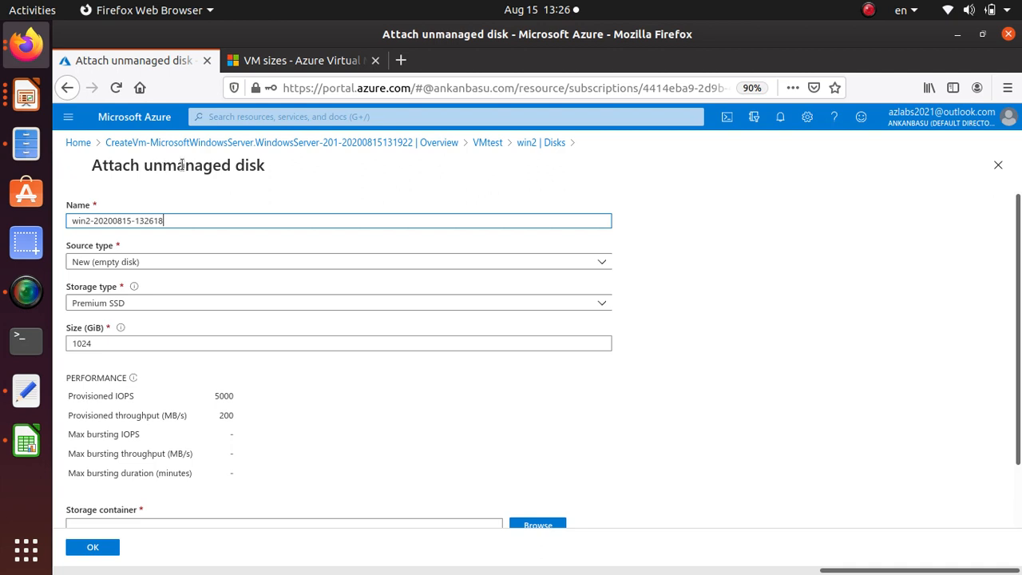
pyautogui.moveTo(215, 165); pyautogui.dragTo(112, 220)
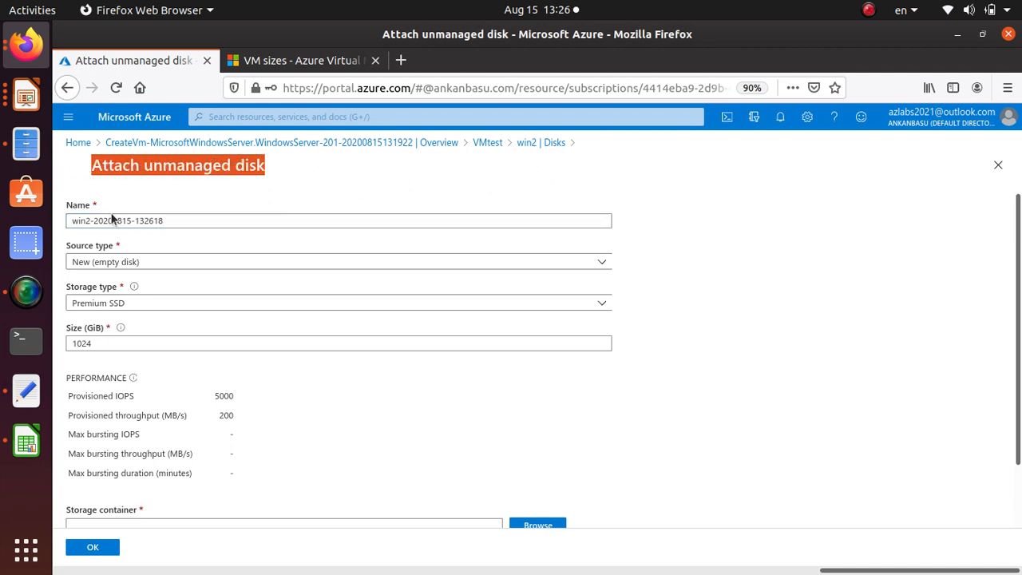
pyautogui.click(100, 343)
pyautogui.doubleClick(100, 343)
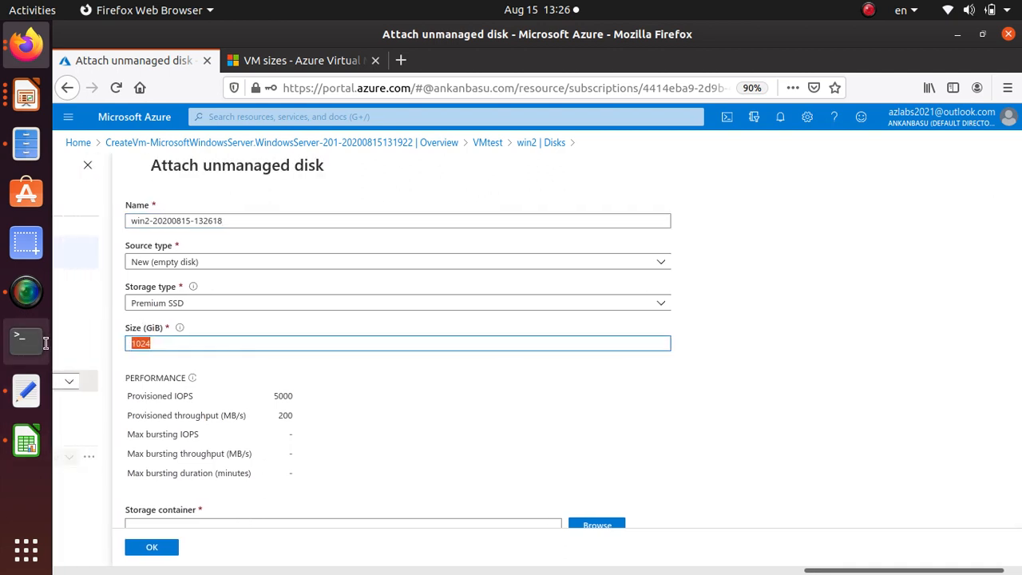
pyautogui.scroll(-1, 871, 478)
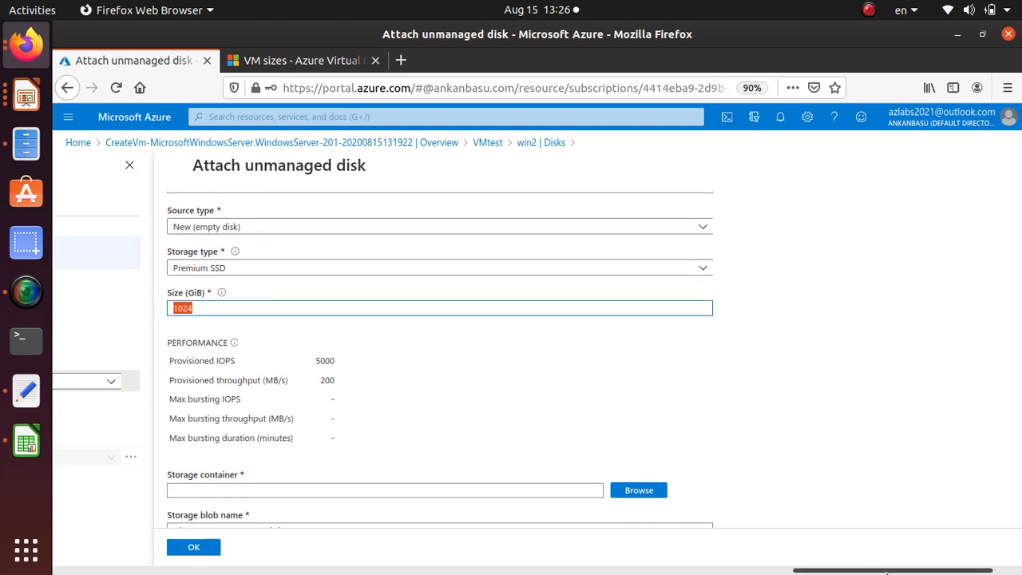
pyautogui.moveTo(894, 571); pyautogui.dragTo(910, 572)
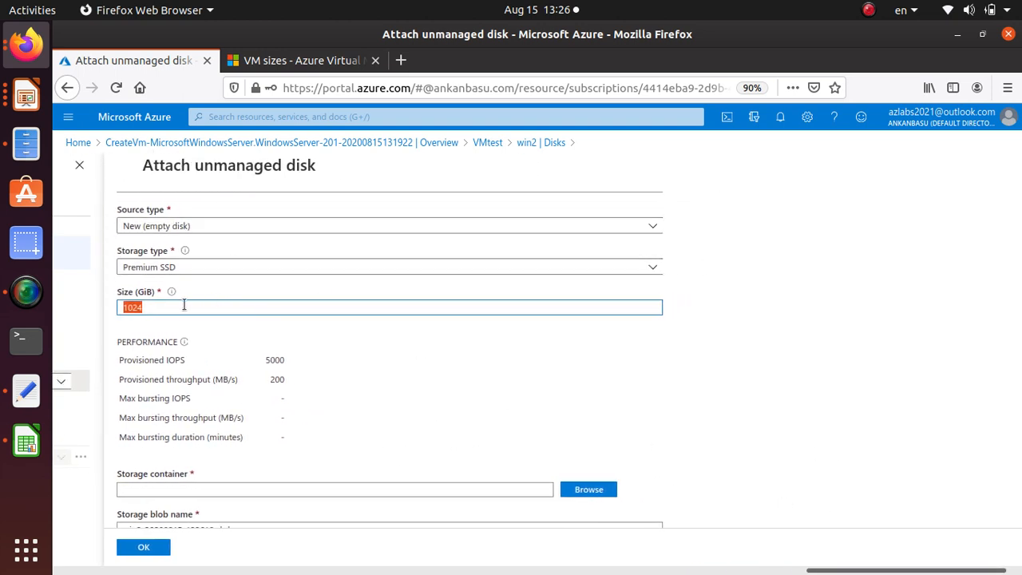
pyautogui.write('4')
pyautogui.click(408, 352)
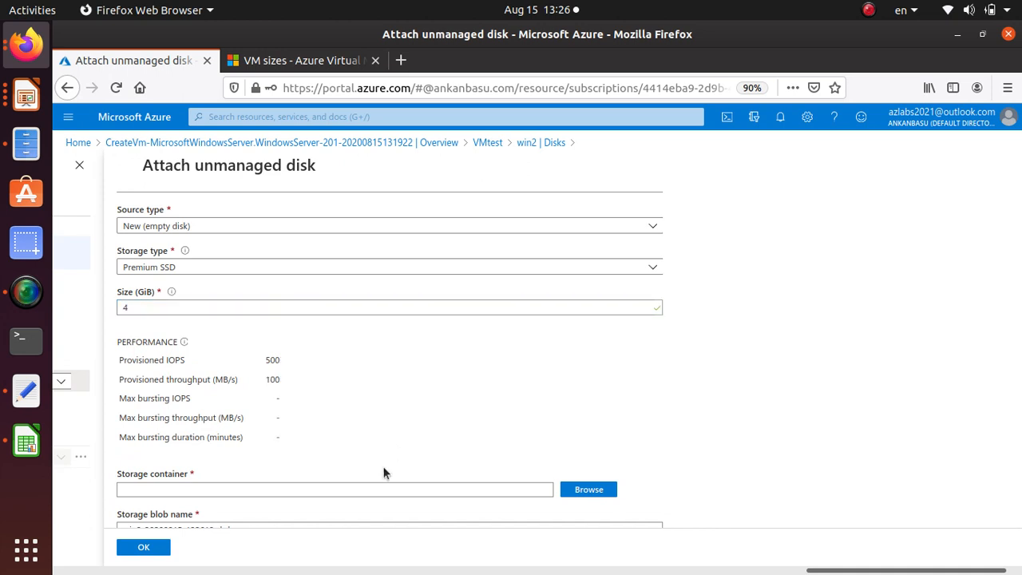
# Browse for the disk's storage container and create a container named testcontainer in the vmtestdisks756 storage account
pyautogui.scroll(-1, 381, 435)
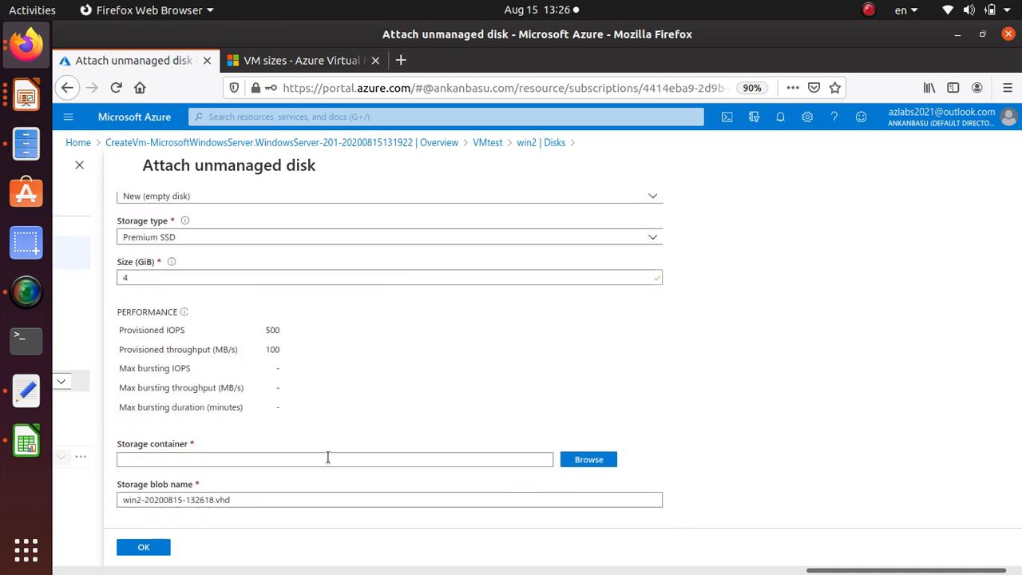
pyautogui.click(327, 457)
pyautogui.click(590, 459)
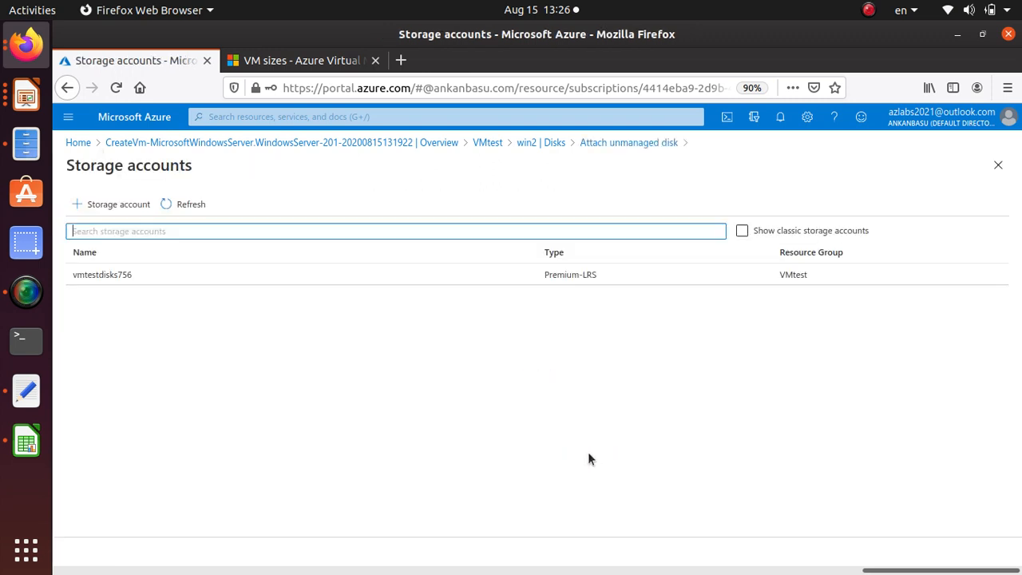
pyautogui.click(120, 275)
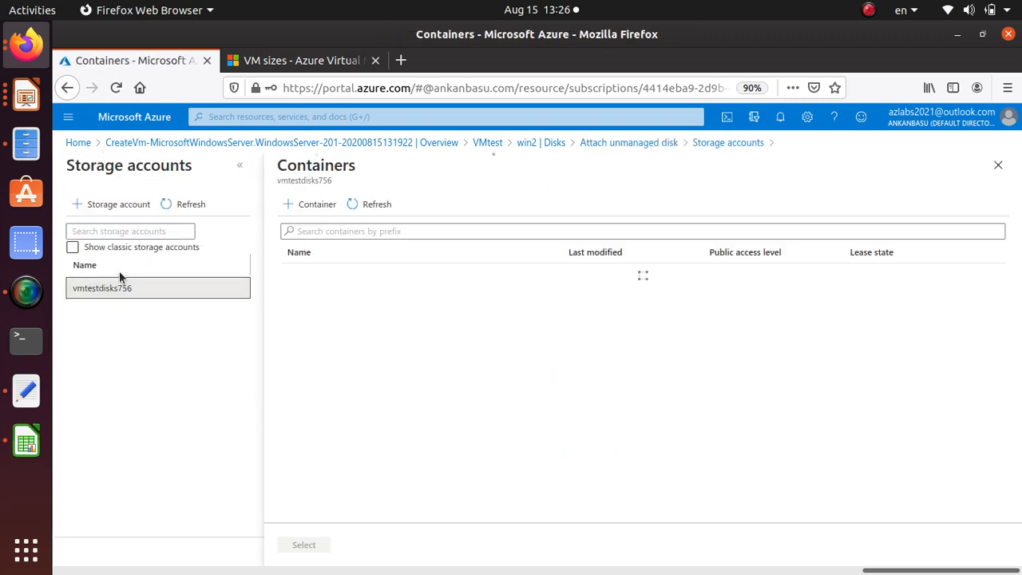
pyautogui.click(312, 206)
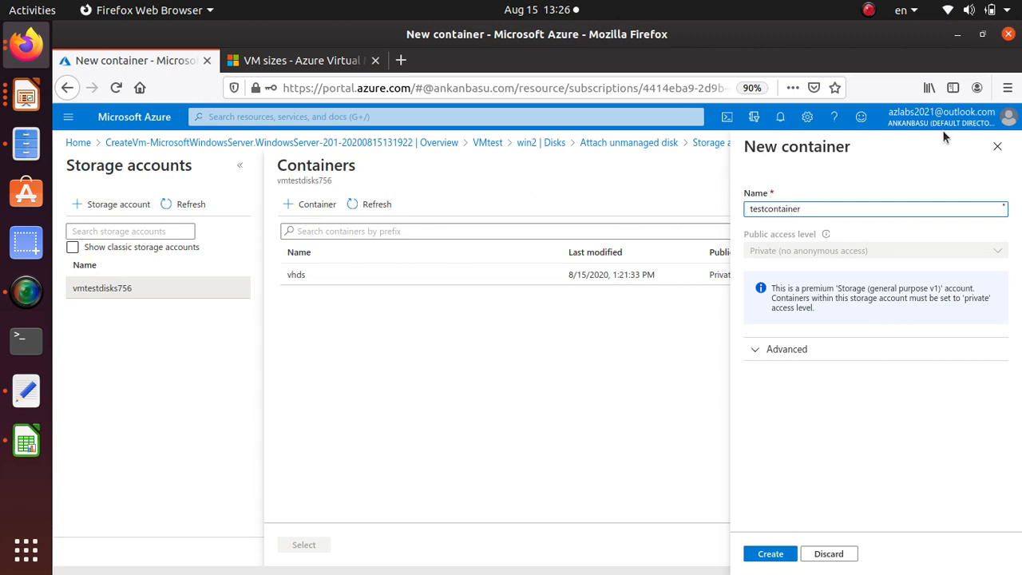
pyautogui.click(771, 554)
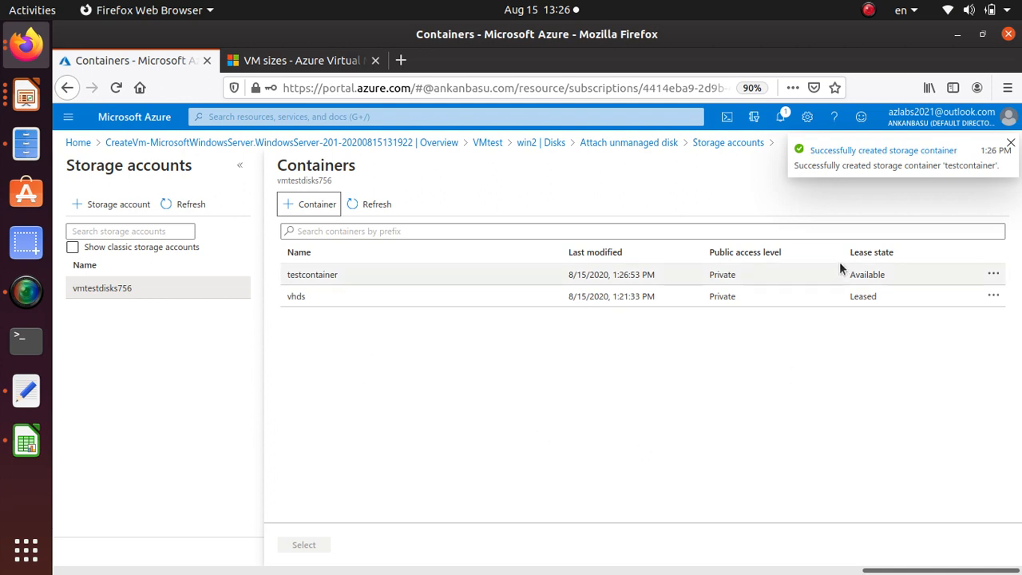
# Choose testcontainer for the new data disk, confirm the attachment, and save win2's disk changes
pyautogui.click(311, 276)
pyautogui.click(304, 544)
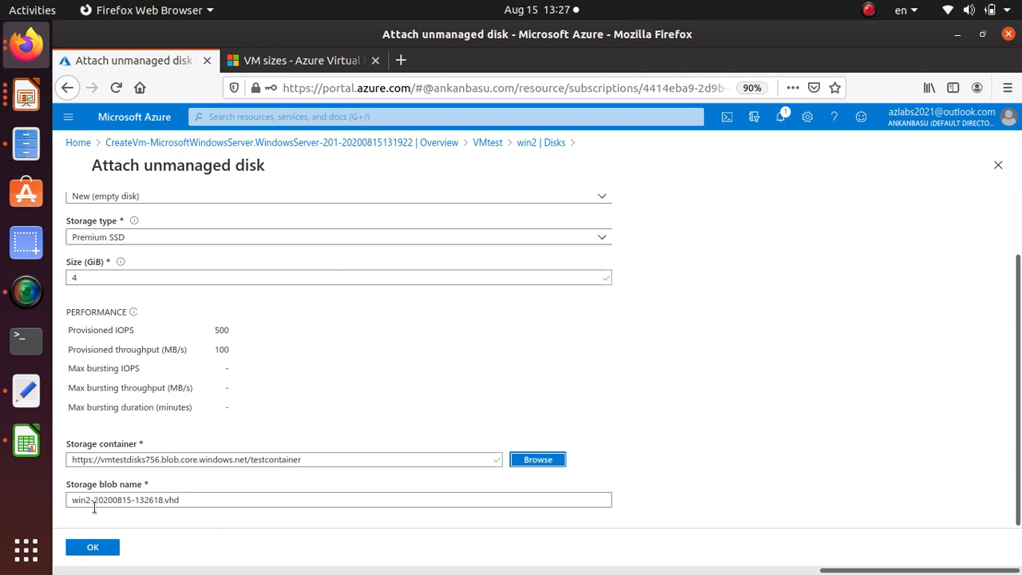
pyautogui.click(95, 547)
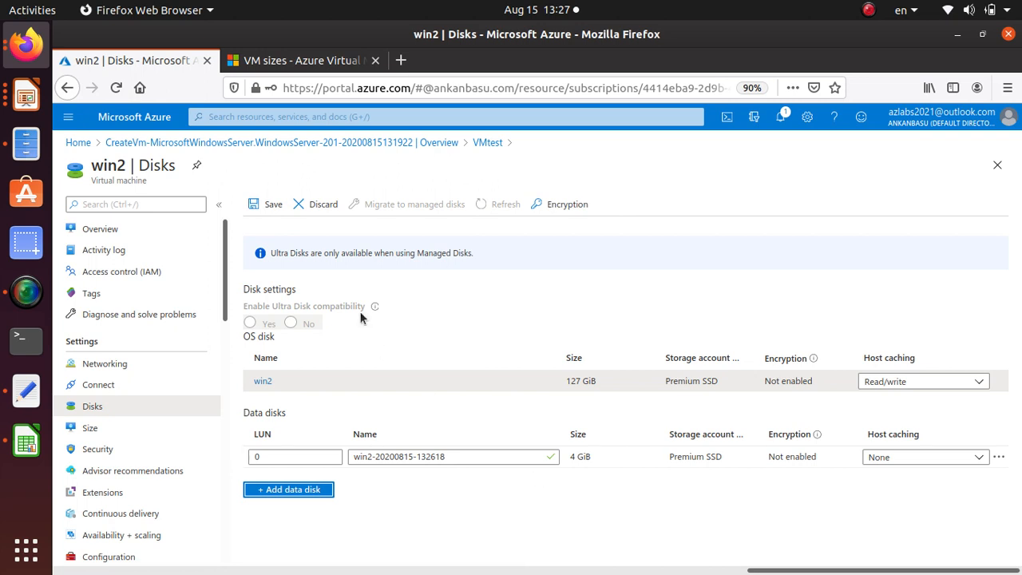
pyautogui.click(269, 205)
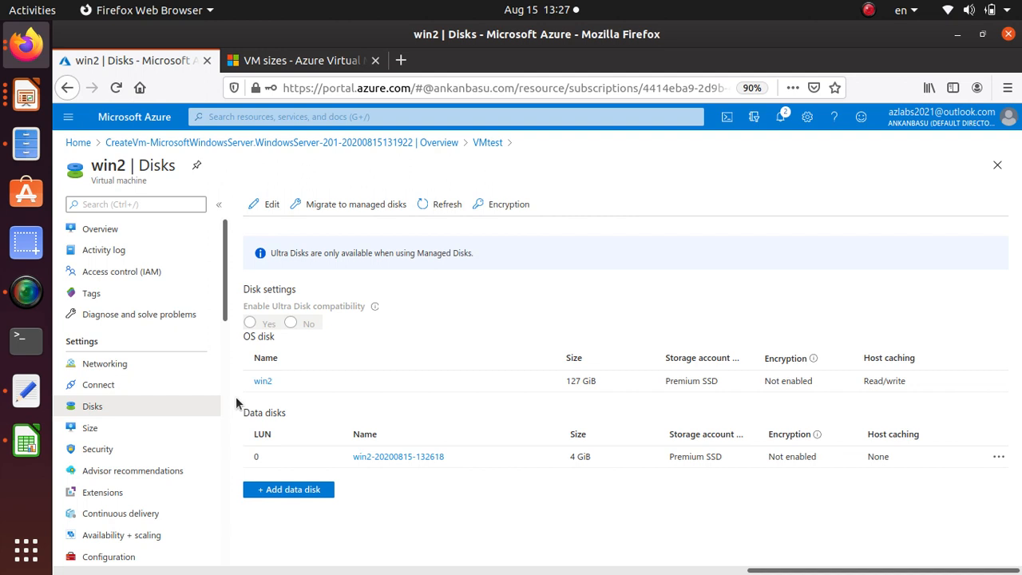
# Review the encryption status of win2's OS disk and data disk
pyautogui.click(789, 381)
pyautogui.moveTo(787, 431); pyautogui.dragTo(786, 487)
pyautogui.click(755, 372)
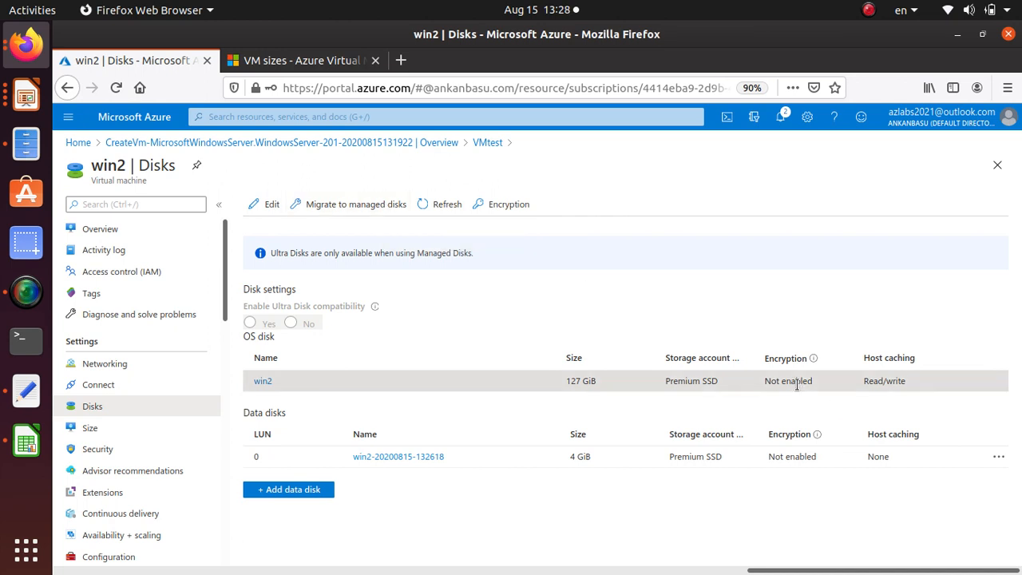
# Open win2's disk encryption settings and preview the options for OS and data disks, and for the OS disk only
pyautogui.click(511, 205)
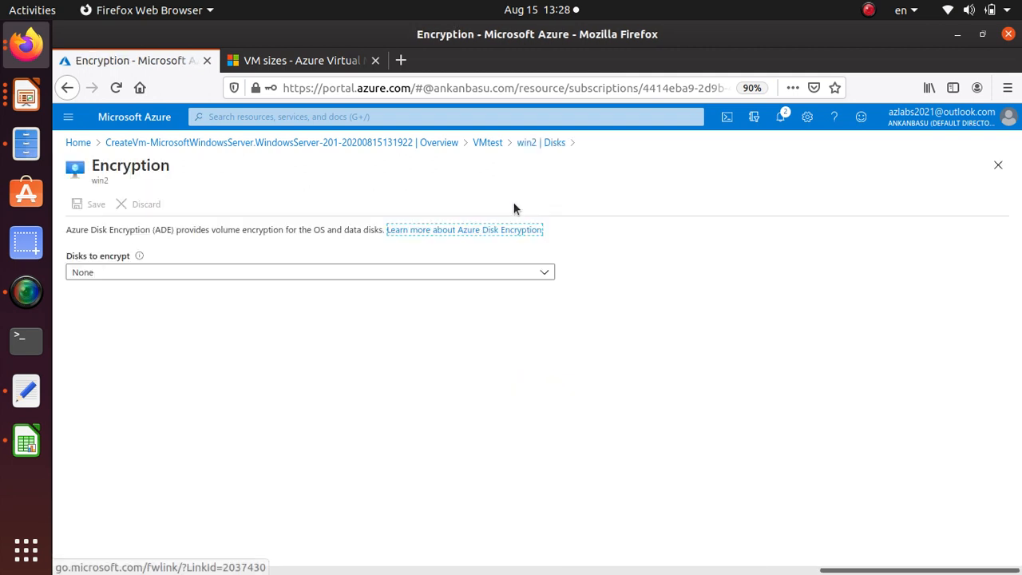
pyautogui.click(507, 273)
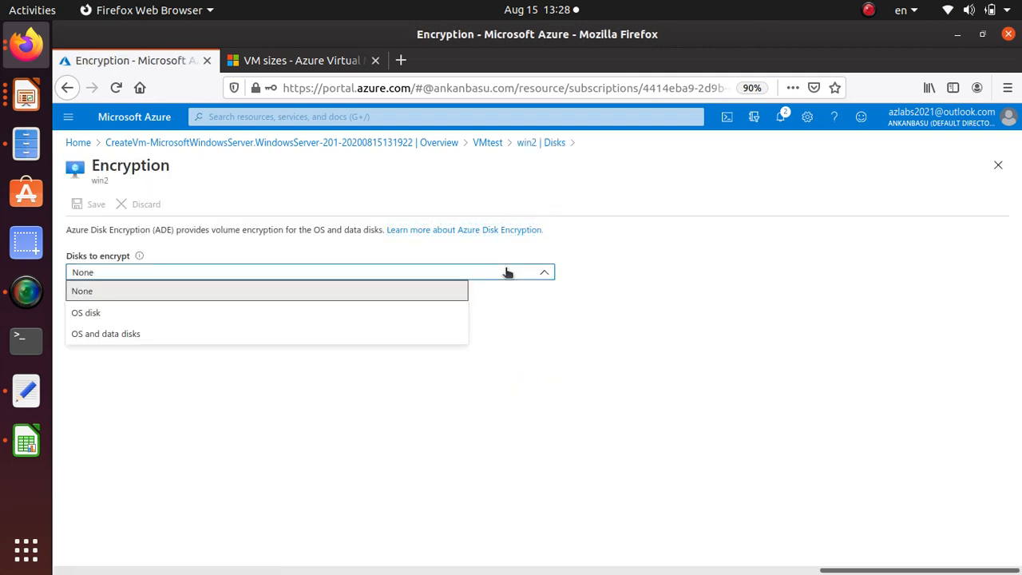
pyautogui.click(144, 331)
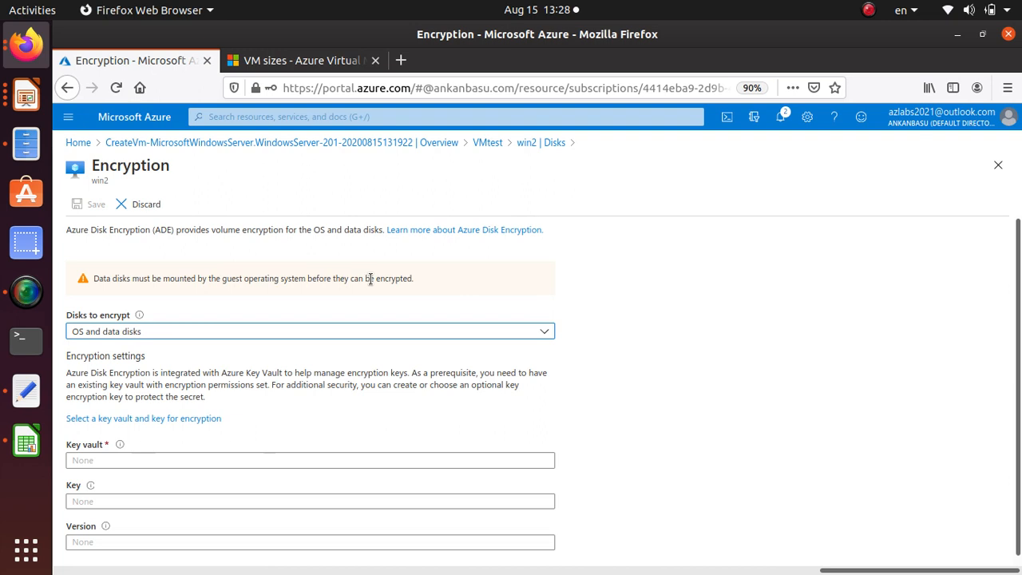
pyautogui.click(134, 325)
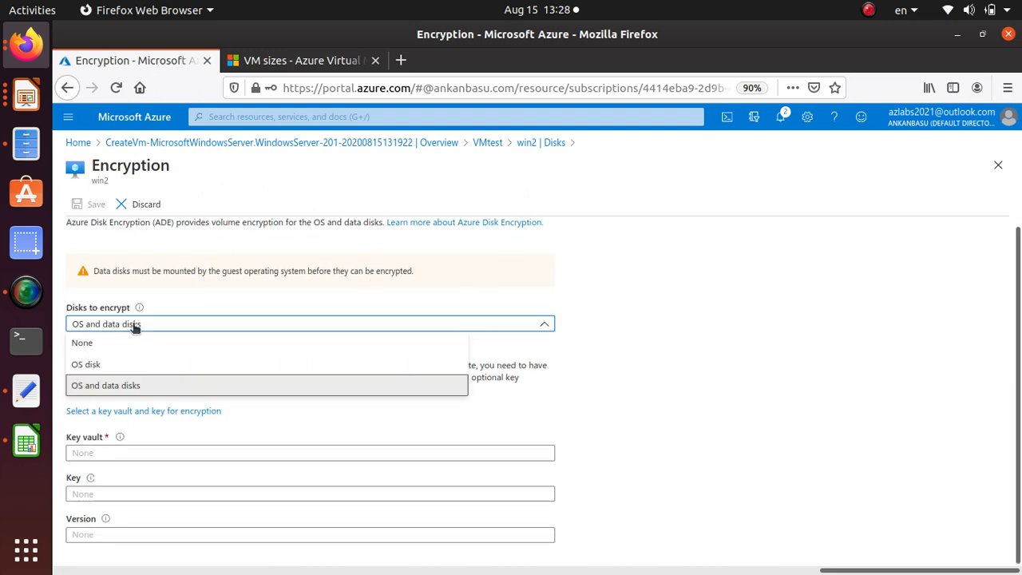
pyautogui.click(127, 364)
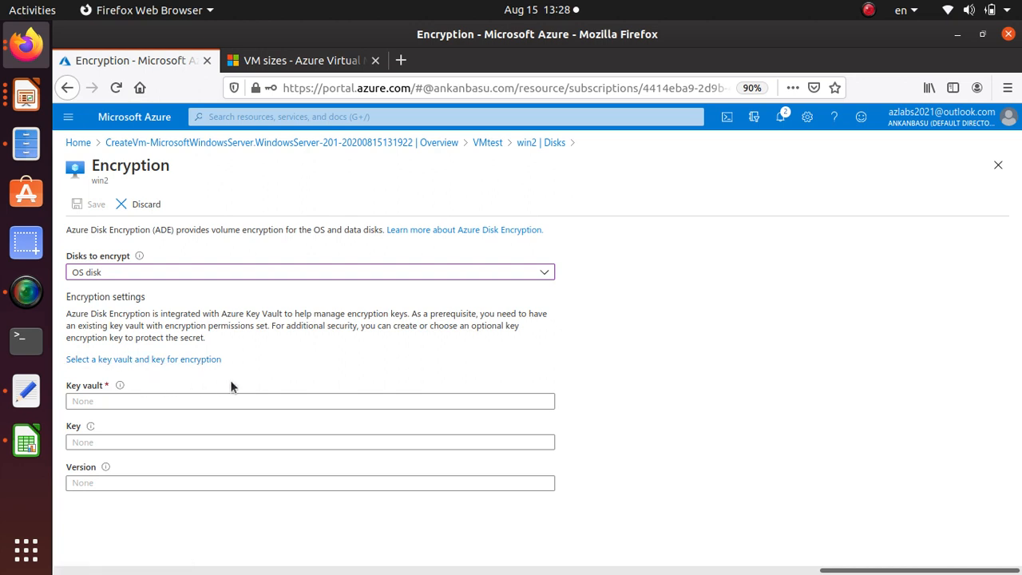
# Return to the VMtest resource group, discarding the unsaved encryption edits, and review its list of resources
pyautogui.click(494, 144)
pyautogui.click(618, 328)
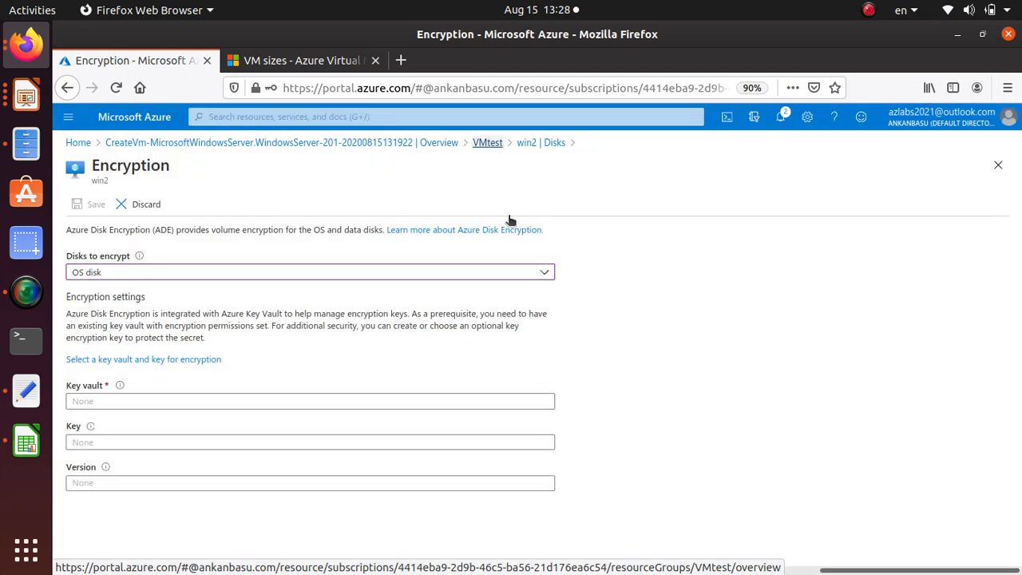
pyautogui.scroll(-3, 323, 468)
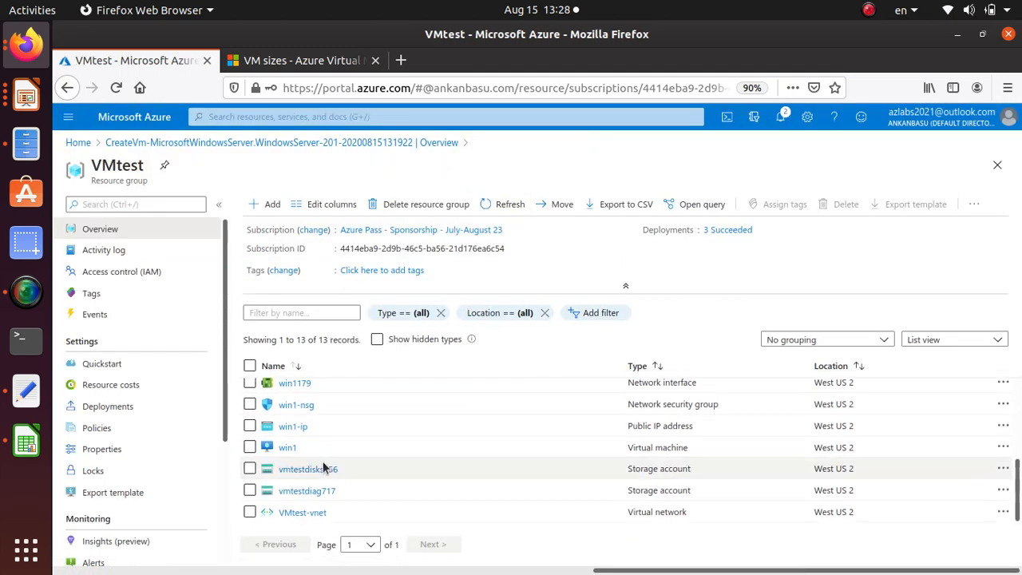
pyautogui.scroll(3, 325, 477)
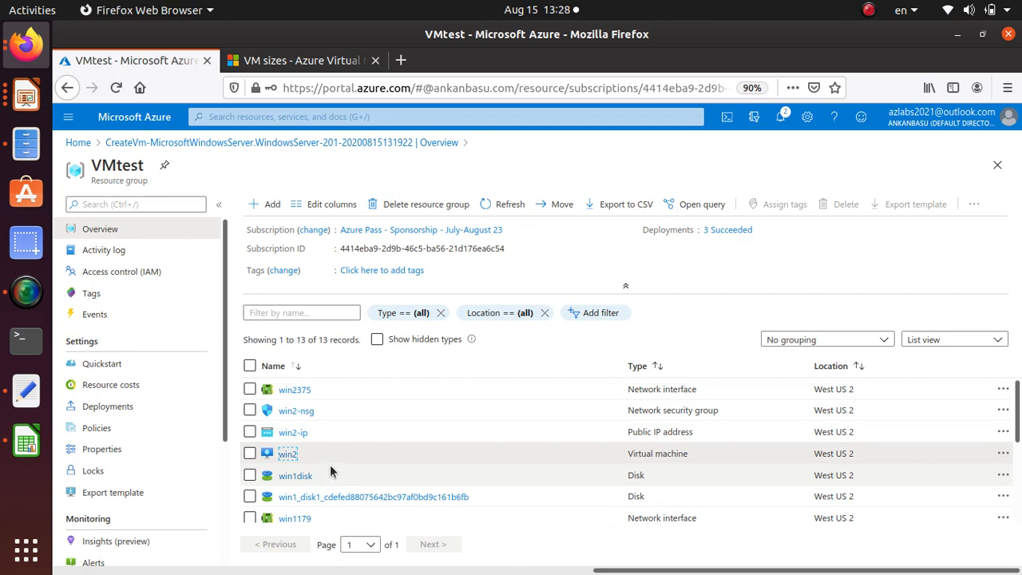
# Switch to the AZ300-301.odp presentation in LibreOffice Impress and insert a new slide after slide 30, Virtual Machine
pyautogui.click(25, 96)
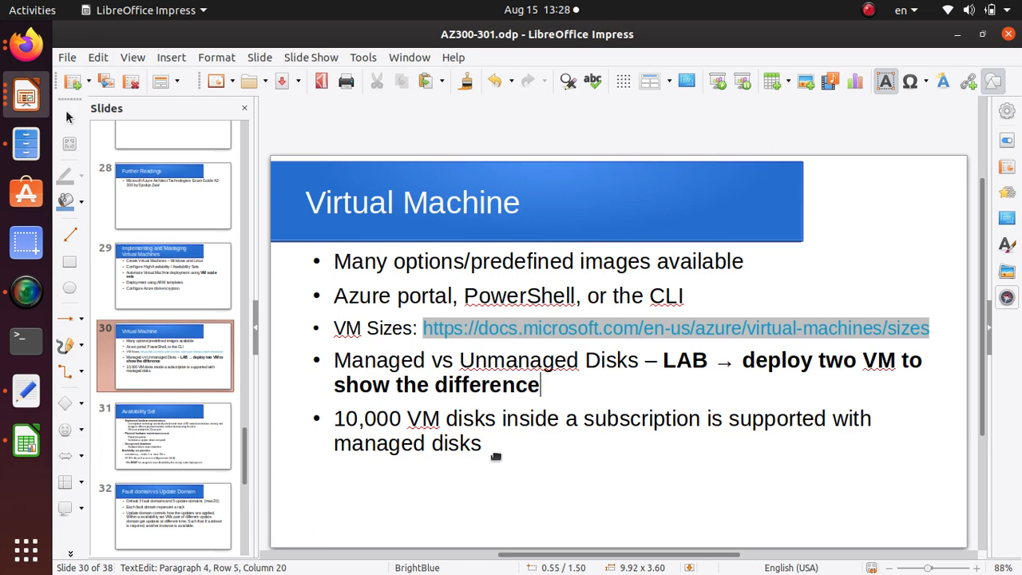
pyautogui.press('Escape')
pyautogui.click(196, 419)
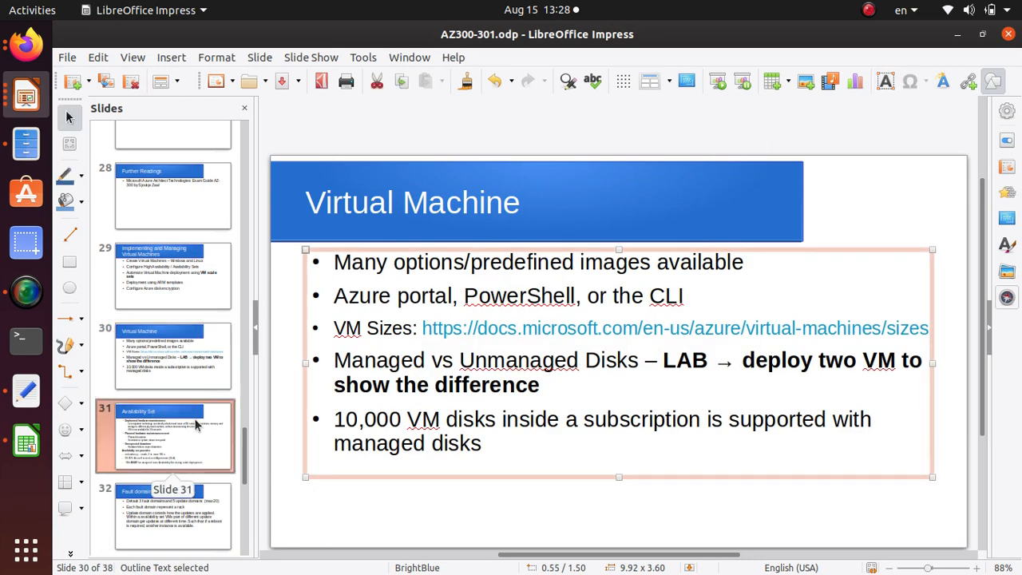
pyautogui.click(193, 349)
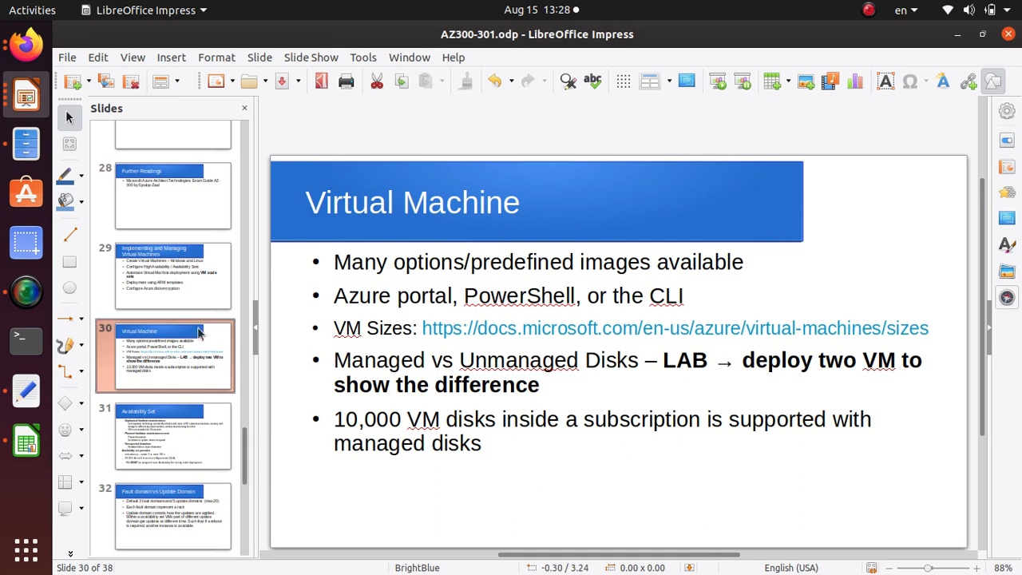
pyautogui.hotkey('ctrl', 'm')
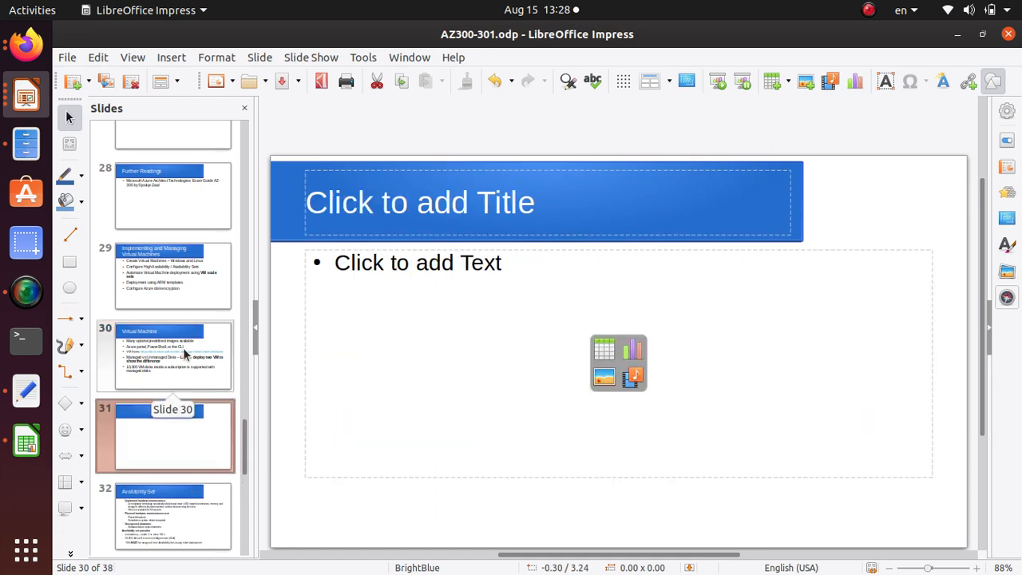
# Title the new slide "Summary for managed vs unmanageed"
pyautogui.click(418, 217)
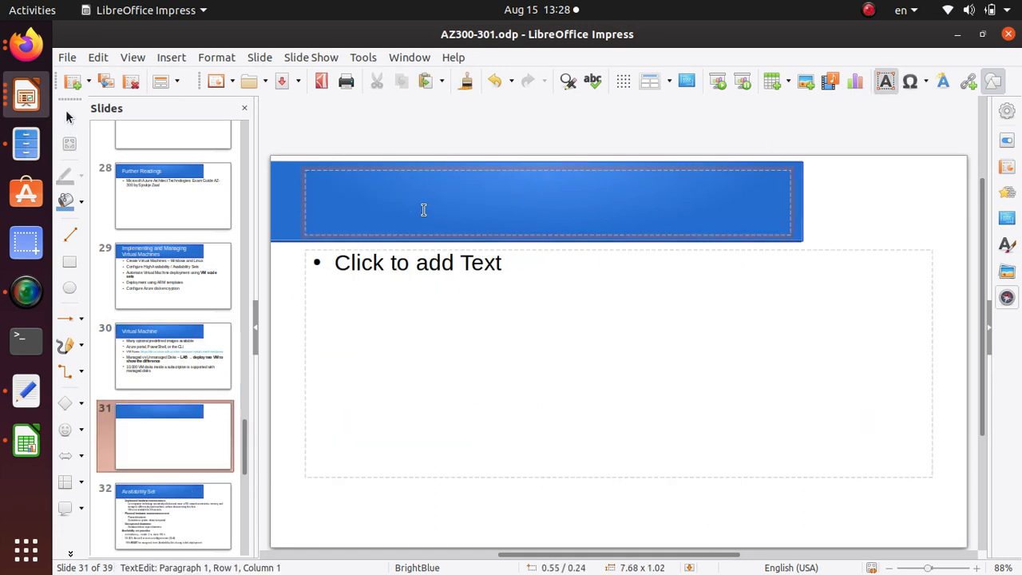
pyautogui.write('Summary for manages')
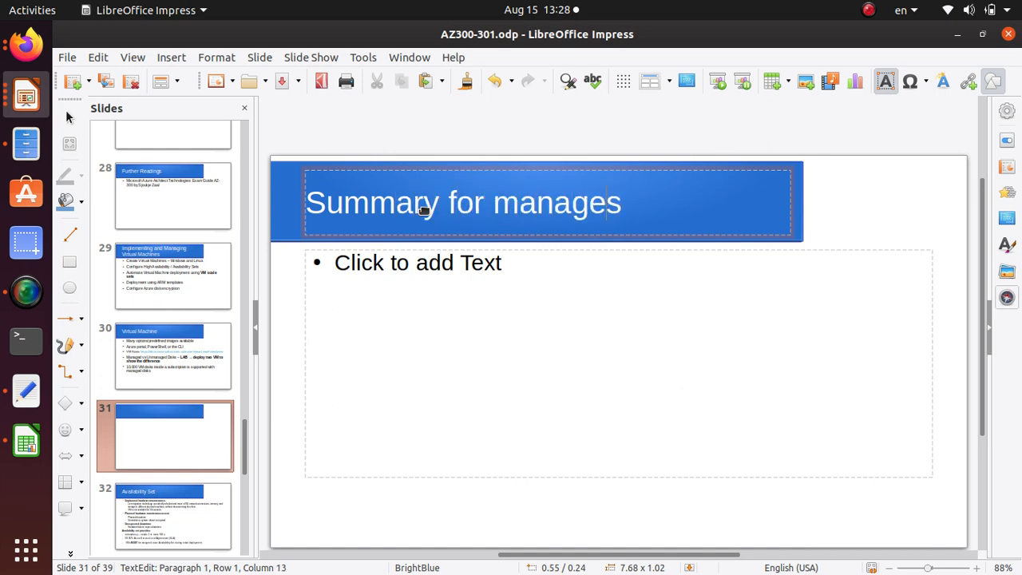
pyautogui.press('BackSpace')
pyautogui.write('d vs unma')
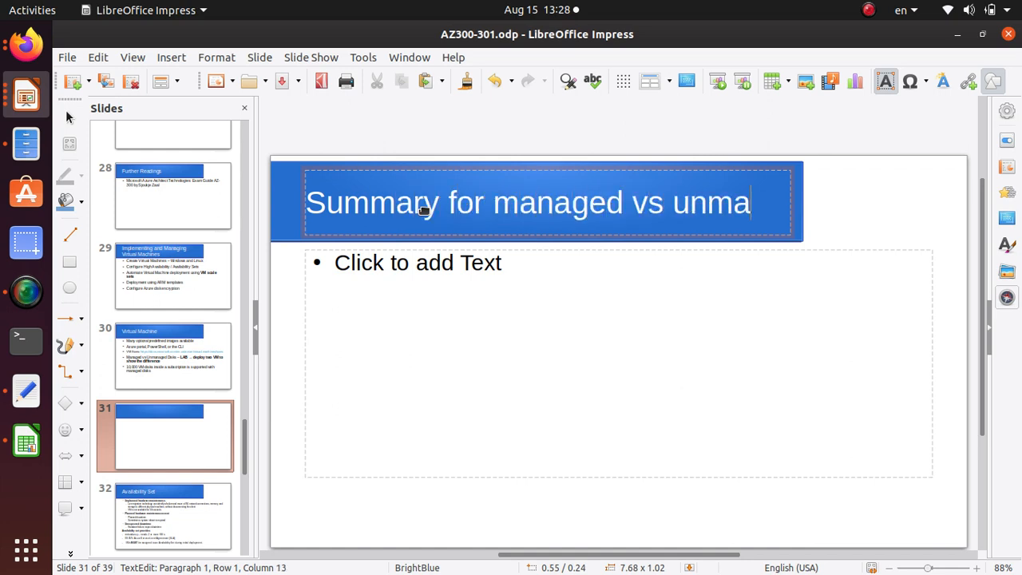
pyautogui.write('nager')
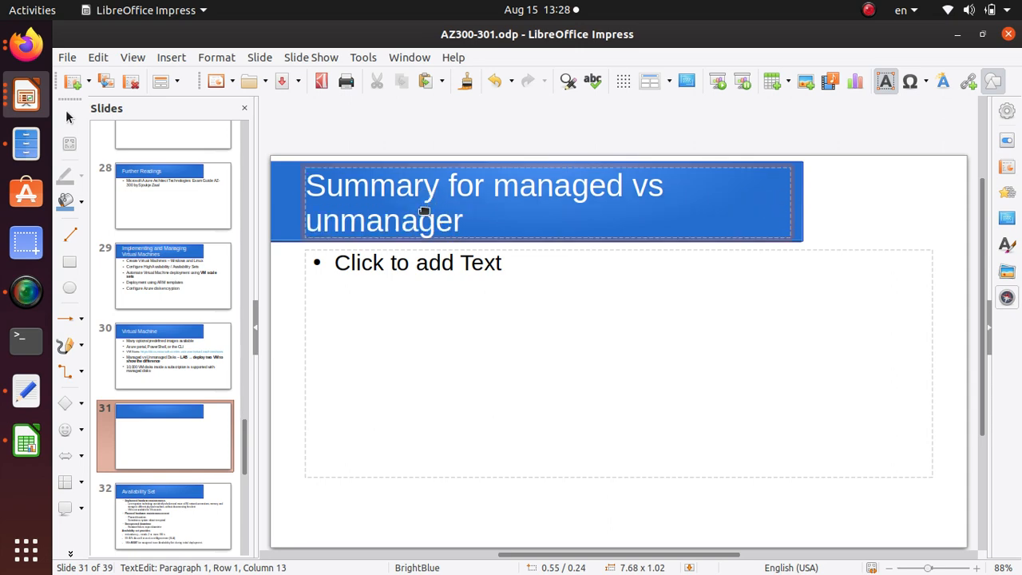
pyautogui.press('BackSpace')
pyautogui.write('ed')
# Add the bullet "Managed → recommended by Microsoft" to the content area of the summary slide
pyautogui.click(372, 276)
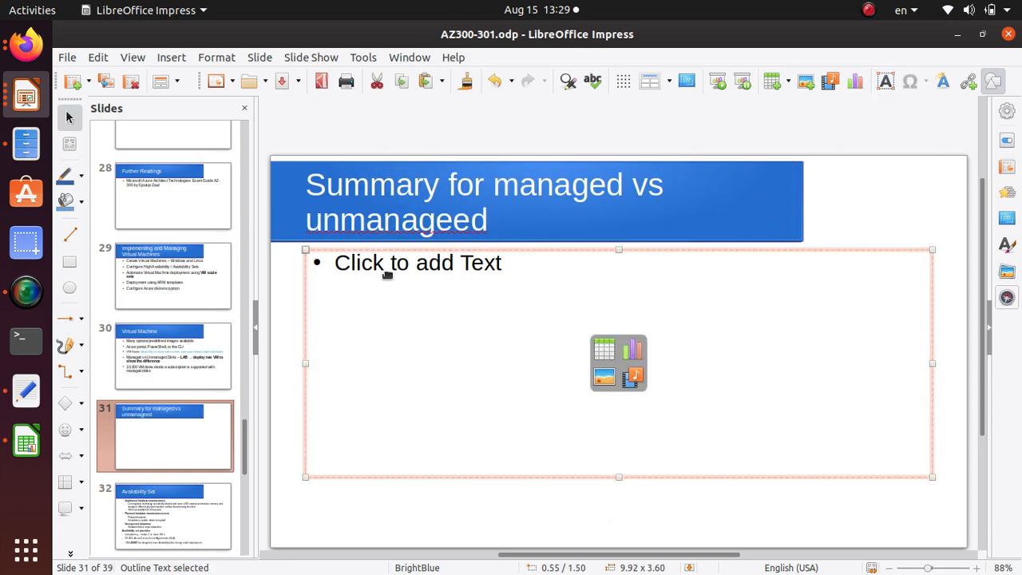
pyautogui.click(386, 274)
pyautogui.write('Managed')
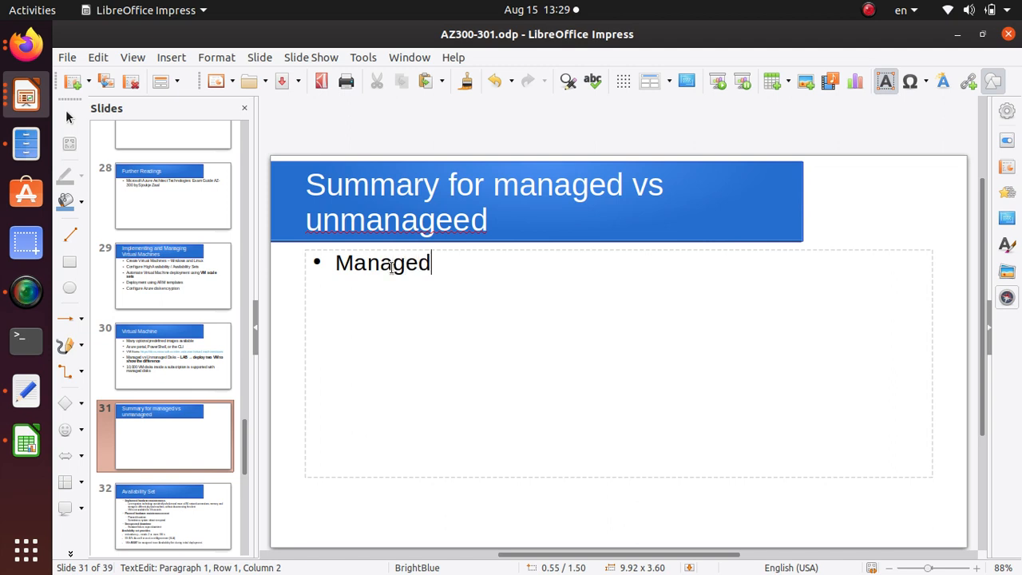
pyautogui.write(' -> reco')
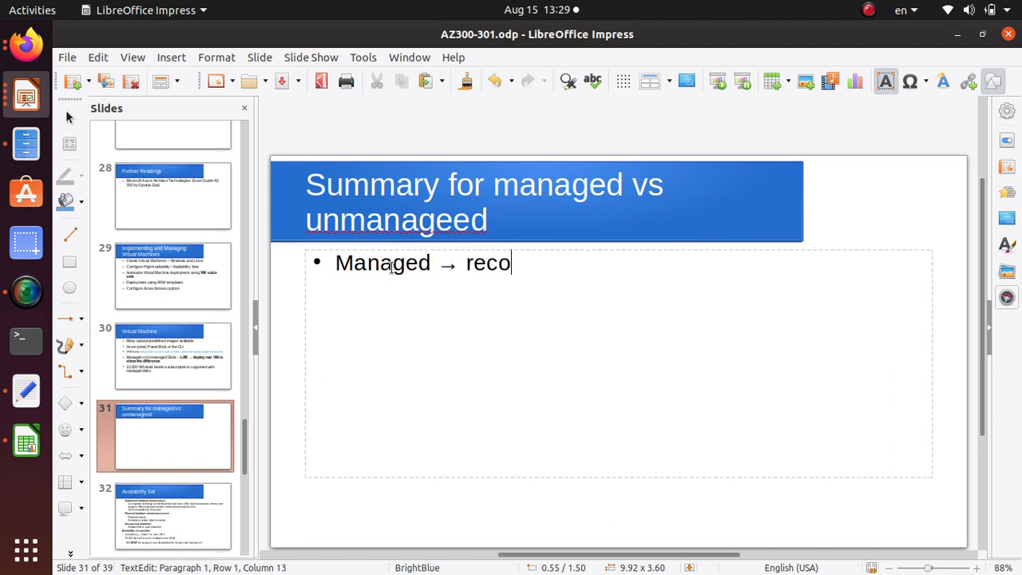
pyautogui.write('mmended f')
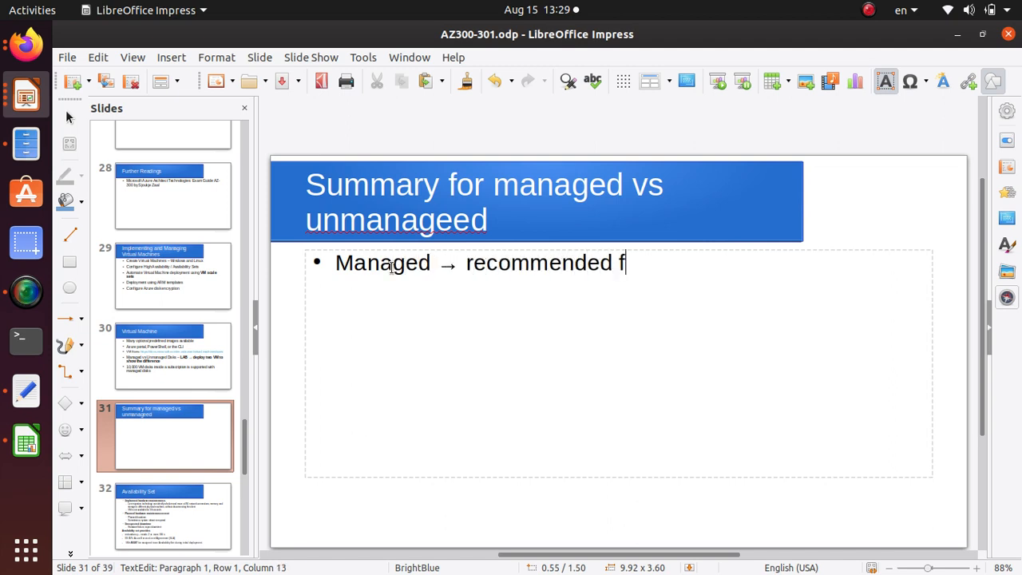
pyautogui.press('BackSpace')
pyautogui.write('by Microsoft')
pyautogui.press('Return')
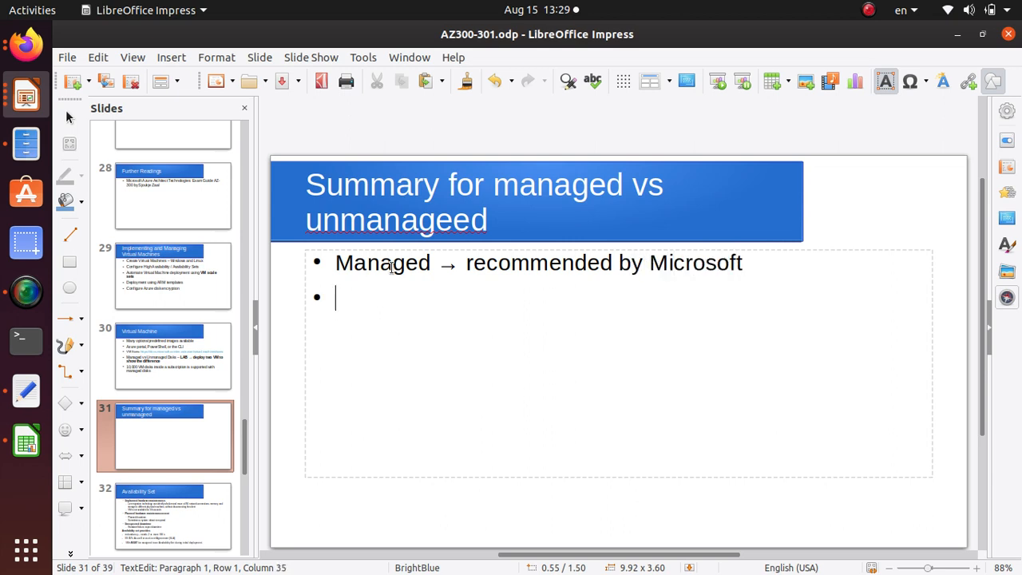
# Add a second bullet reading "Unmanaged → you manage everything" and start a new bullet below it
pyautogui.write('Unmanages')
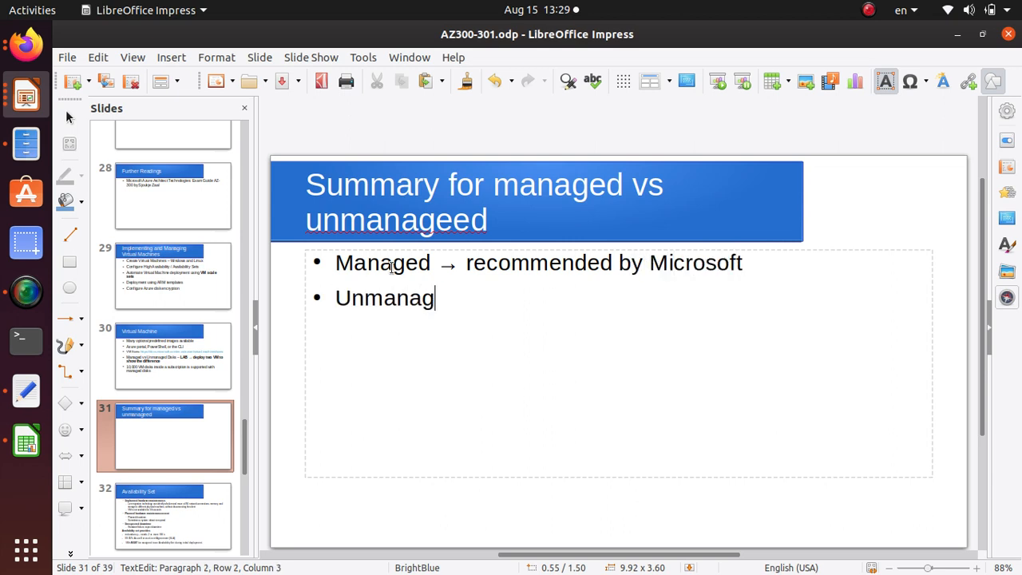
pyautogui.press('BackSpace')
pyautogui.press('BackSpace')
pyautogui.write('d ')
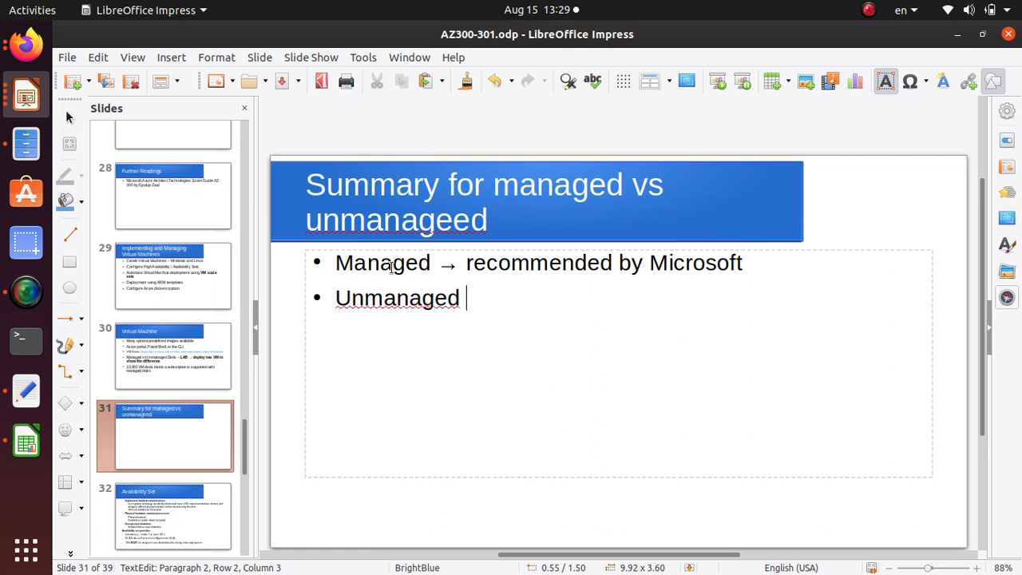
pyautogui.write('--> you mana')
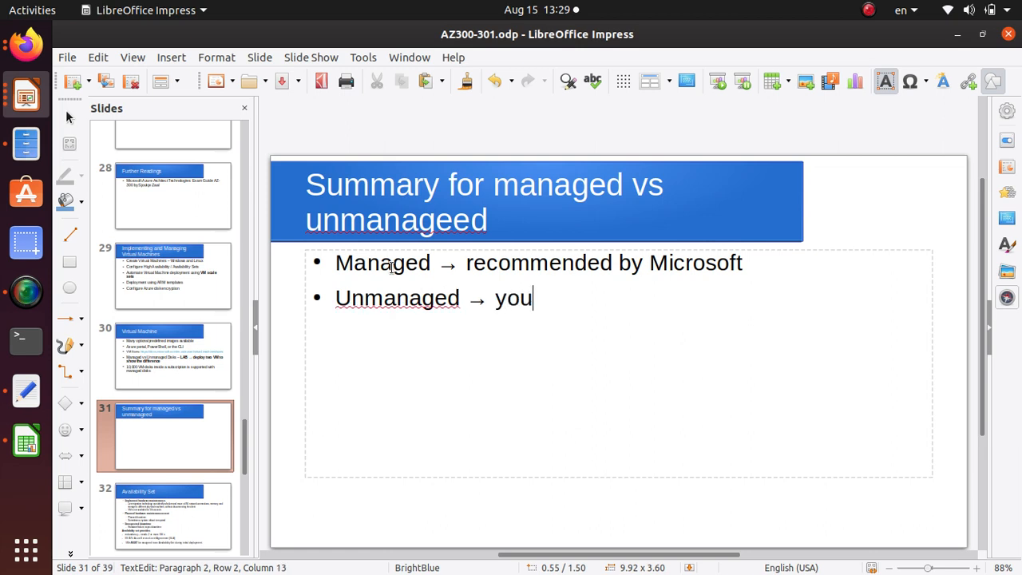
pyautogui.write('ge e')
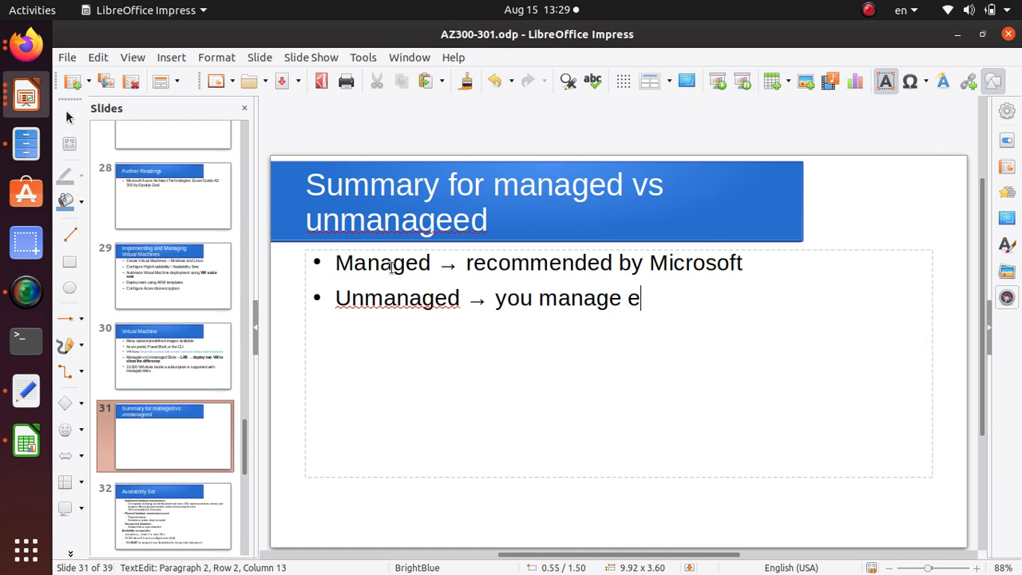
pyautogui.write('verything')
pyautogui.press('Return')
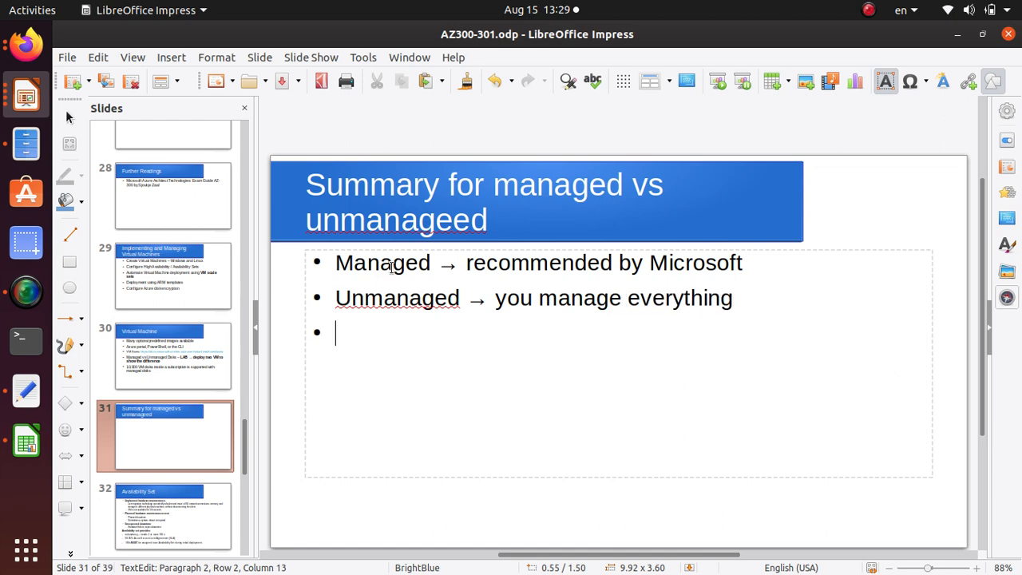
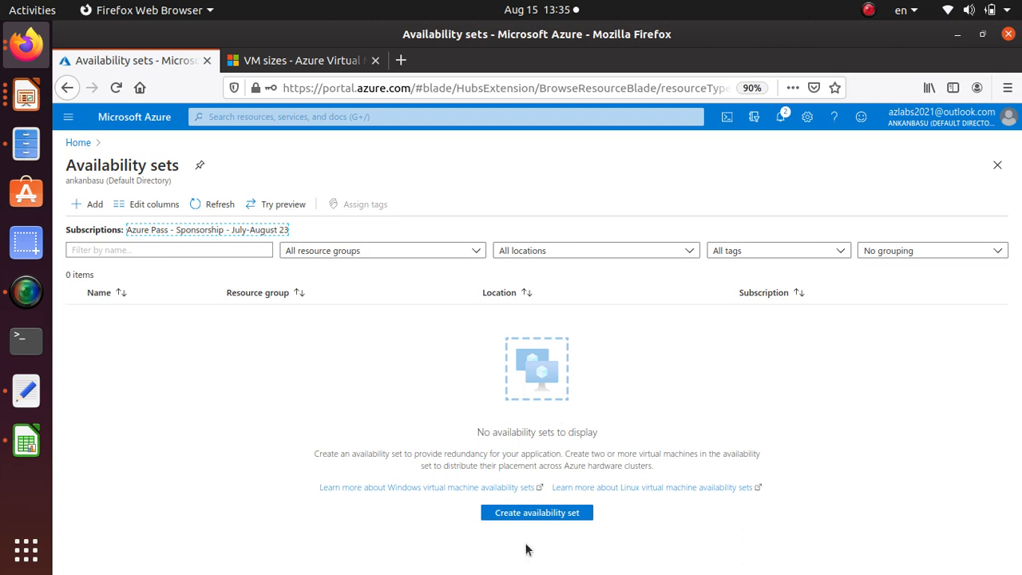
# Start a new availability set in the VMtest resource group and name it availabilityset
pyautogui.click(579, 513)
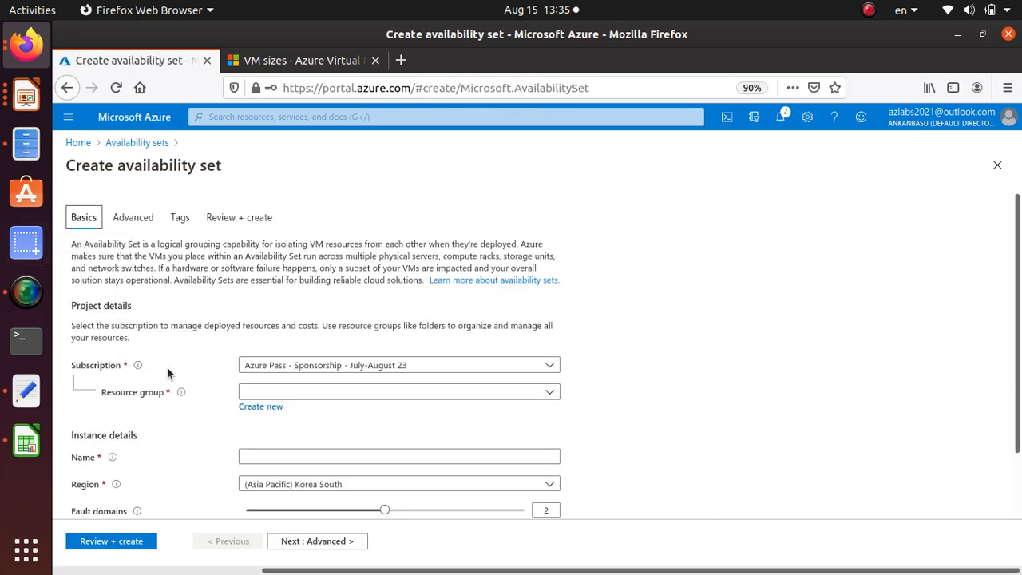
pyautogui.scroll(-2, 167, 366)
pyautogui.click(291, 324)
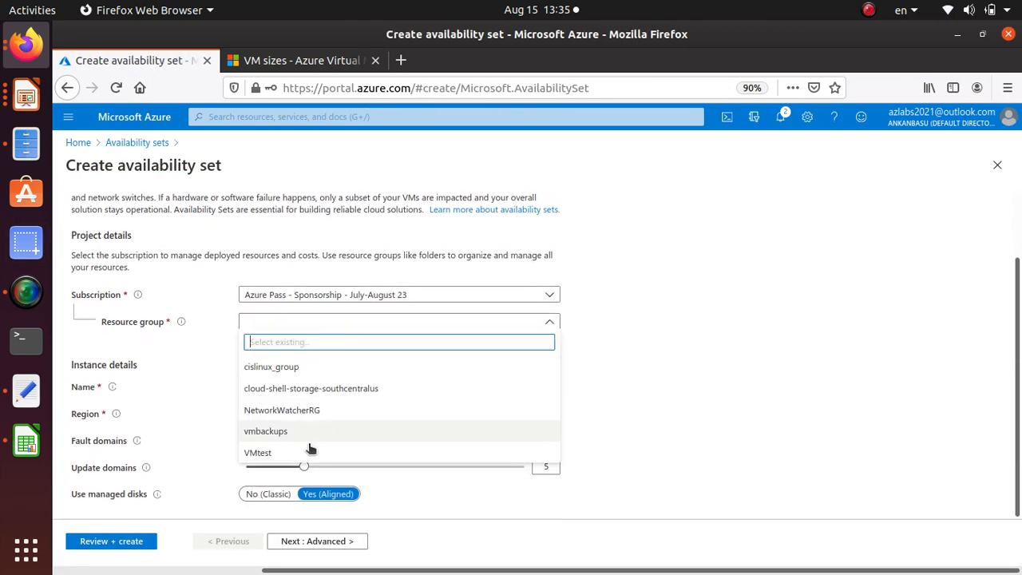
pyautogui.click(289, 452)
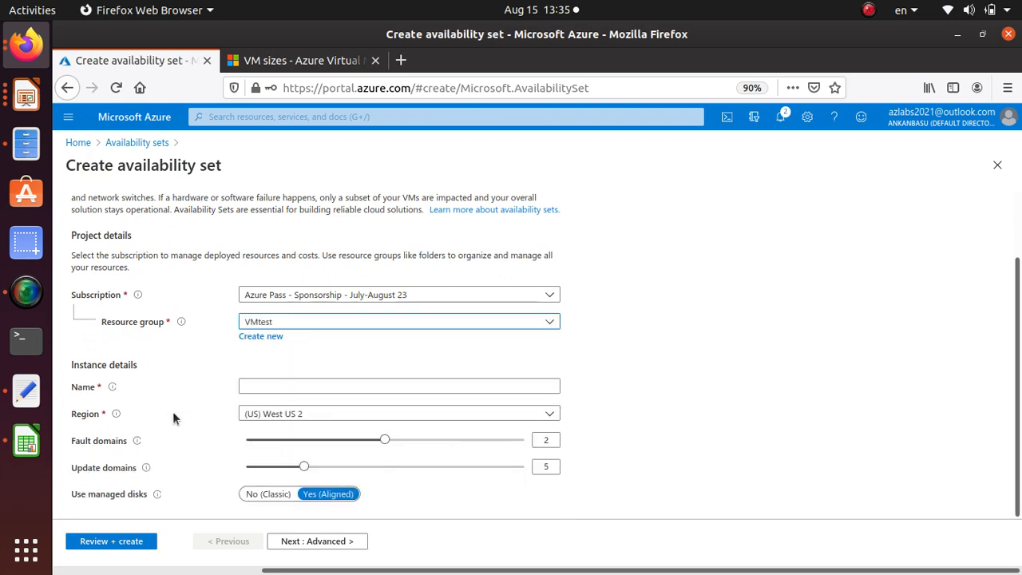
pyautogui.click(270, 386)
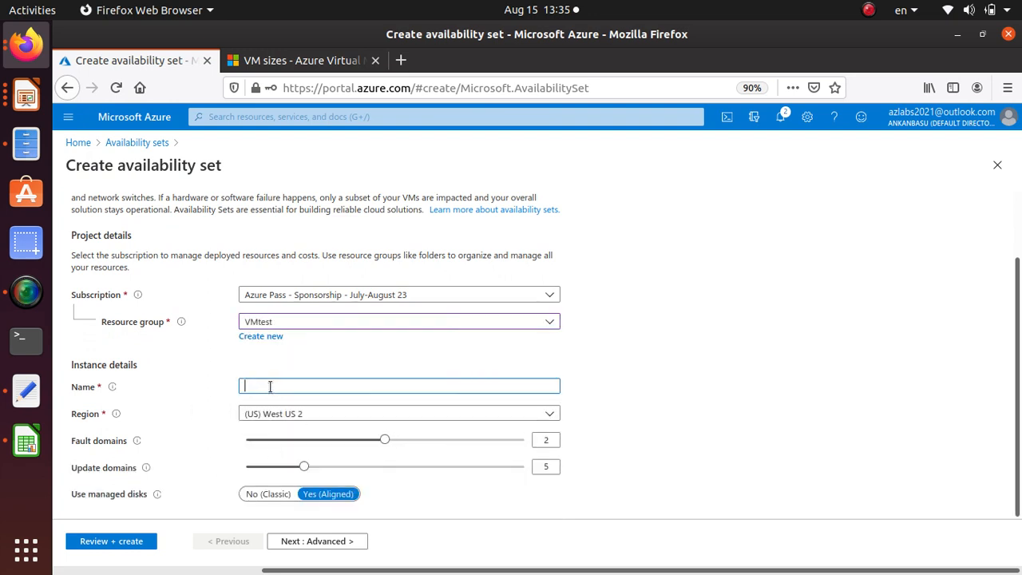
pyautogui.write('availabilityset')
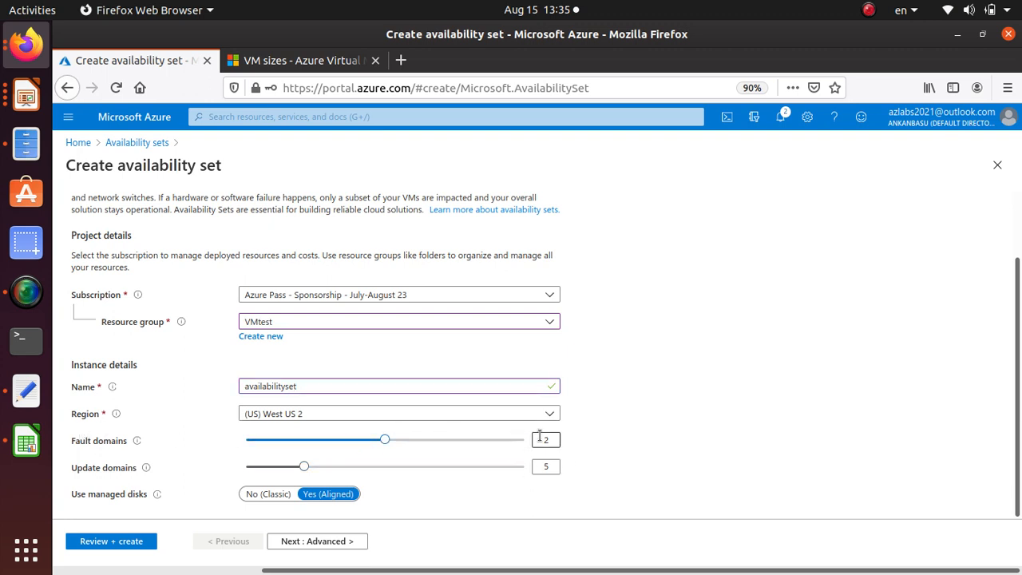
pyautogui.moveTo(383, 439); pyautogui.dragTo(411, 441)
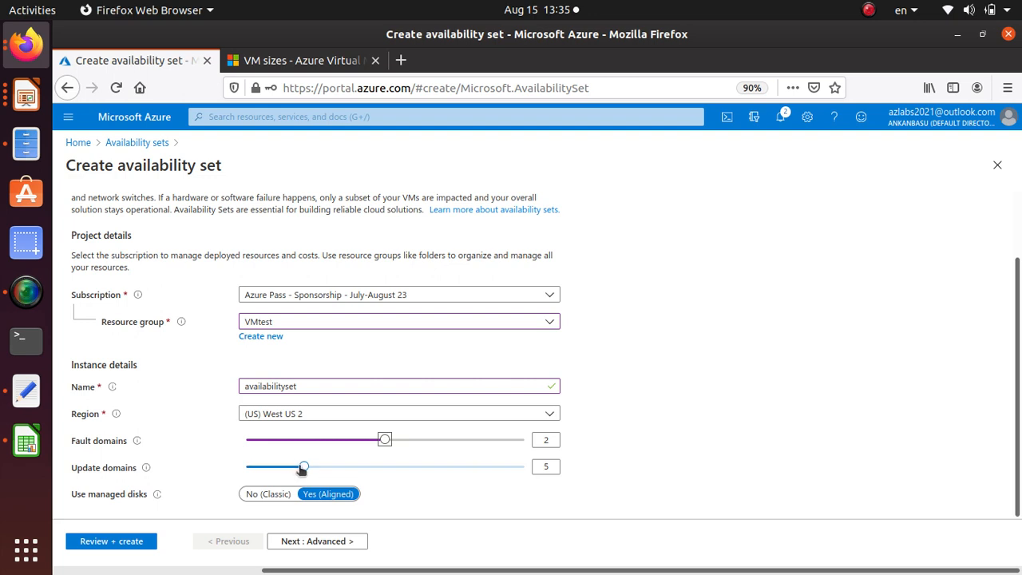
pyautogui.moveTo(303, 468)
pyautogui.mouseDown()
pyautogui.moveTo(559, 474)
pyautogui.moveTo(349, 459)
pyautogui.moveTo(314, 478)
pyautogui.mouseUp()
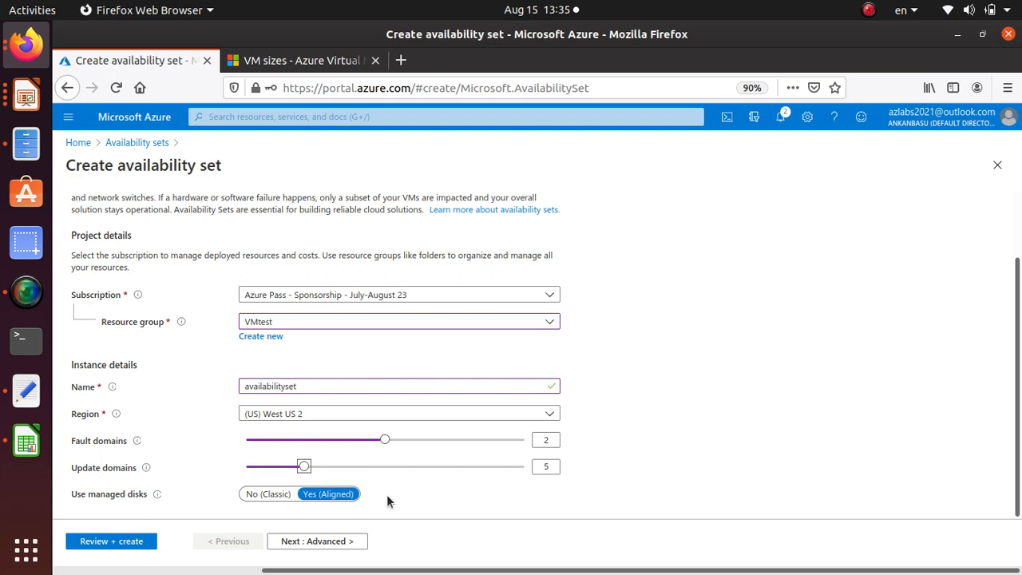
pyautogui.click(26, 291)
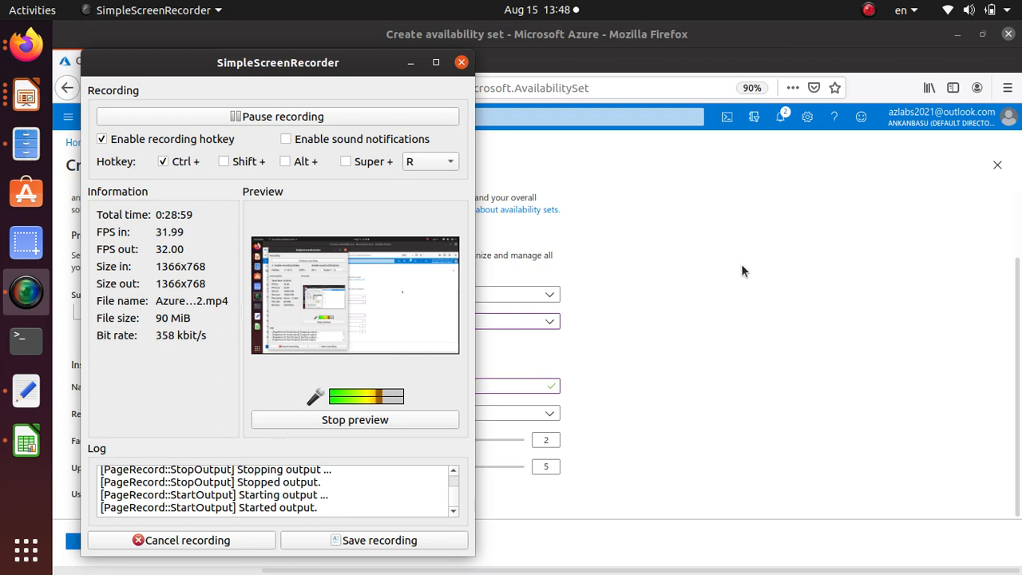
pyautogui.click(740, 263)
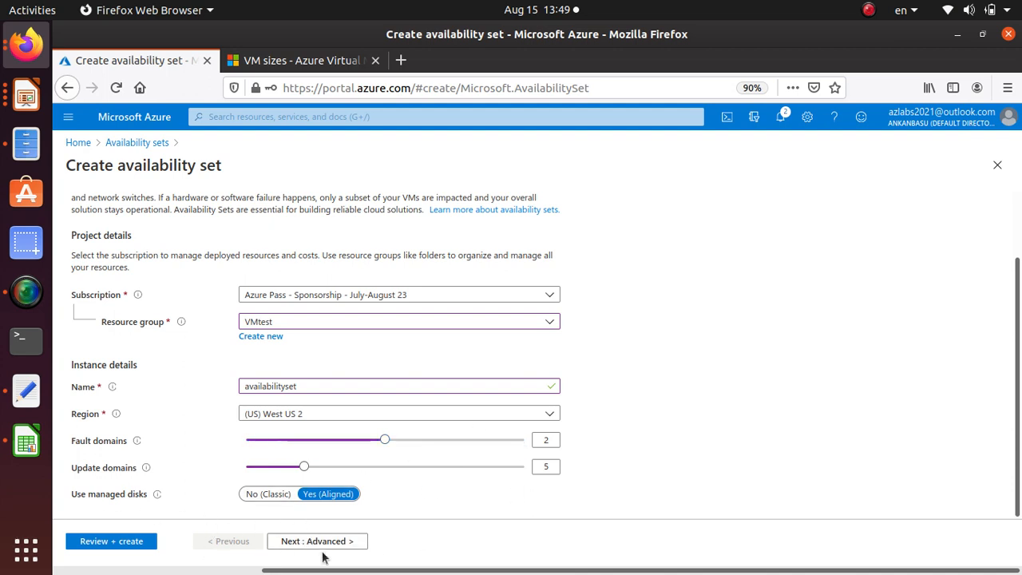
# Review the availability set's configuration and create it
pyautogui.click(140, 546)
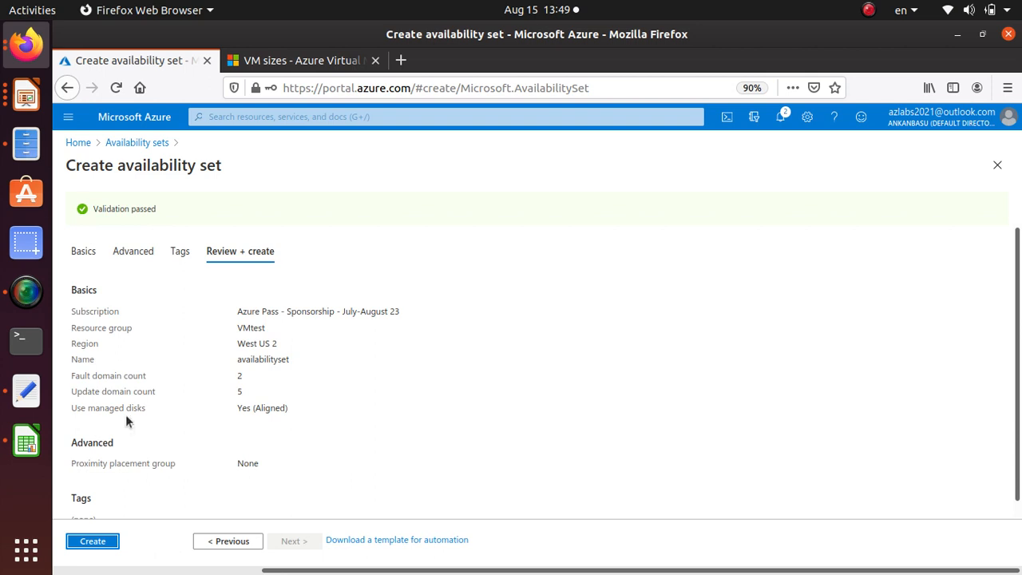
pyautogui.click(91, 542)
pyautogui.scroll(-1, 214, 317)
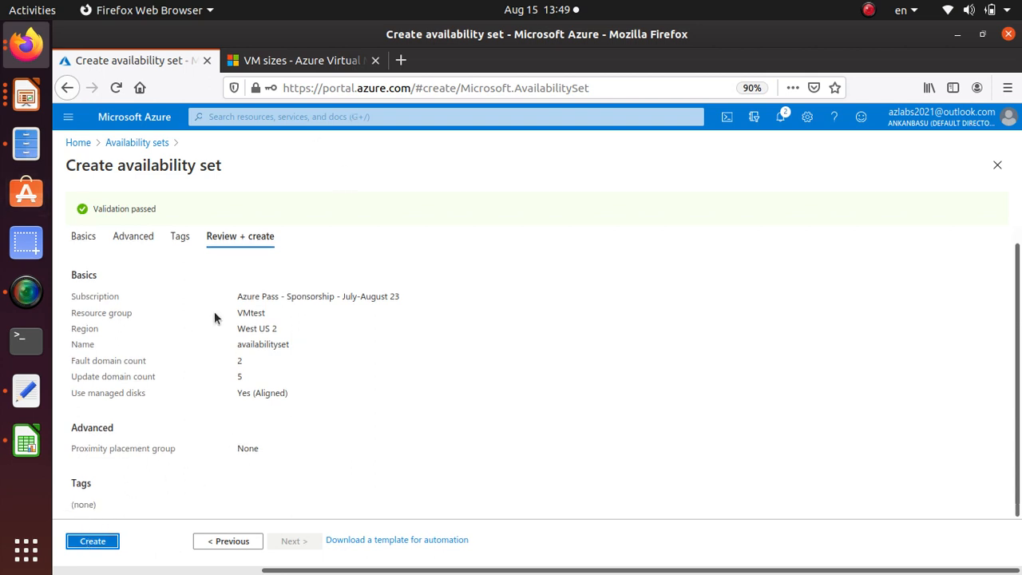
pyautogui.click(93, 542)
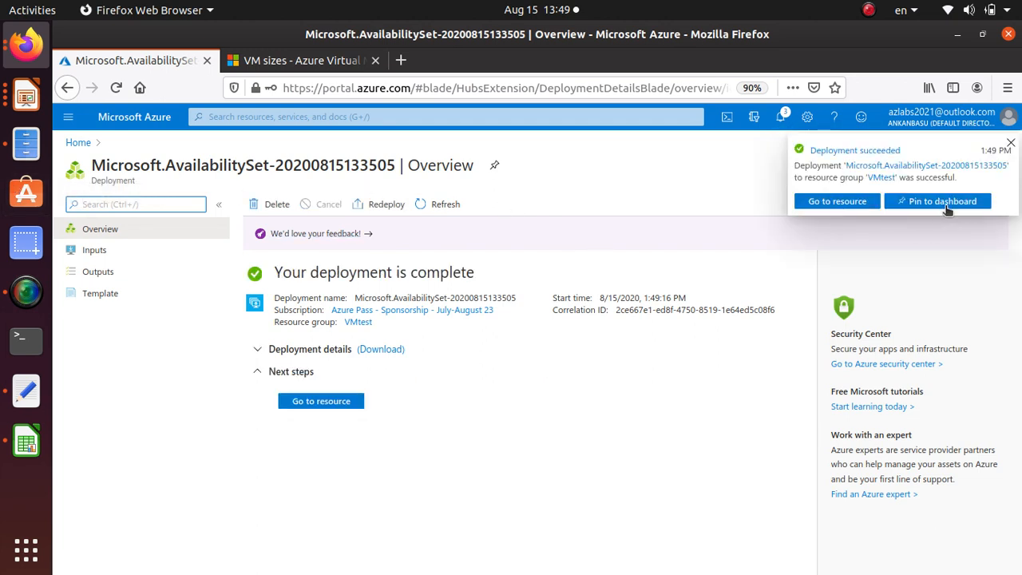
# Open the deployed availability set and examine its virtual machines list and its location
pyautogui.click(846, 203)
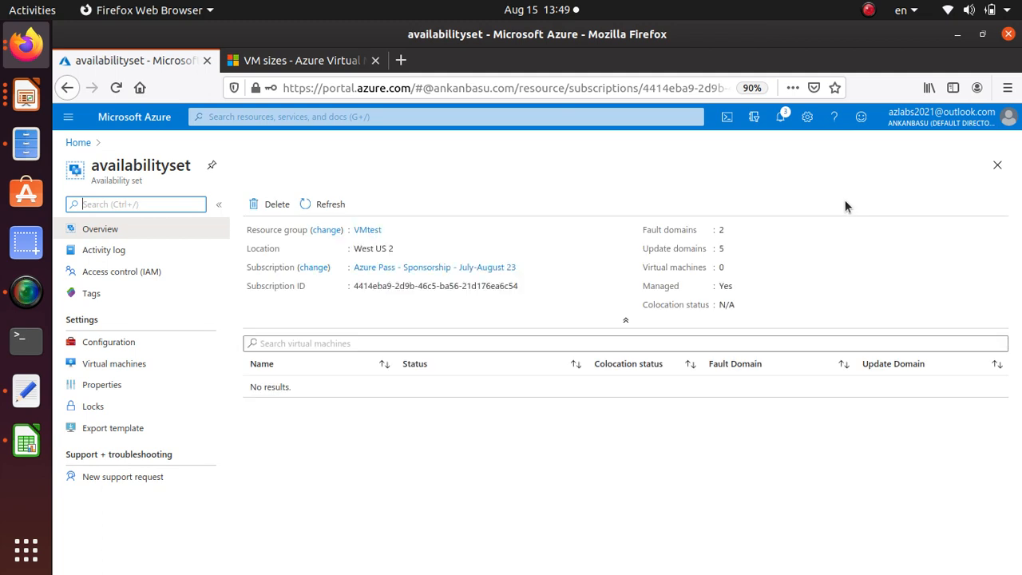
pyautogui.click(147, 367)
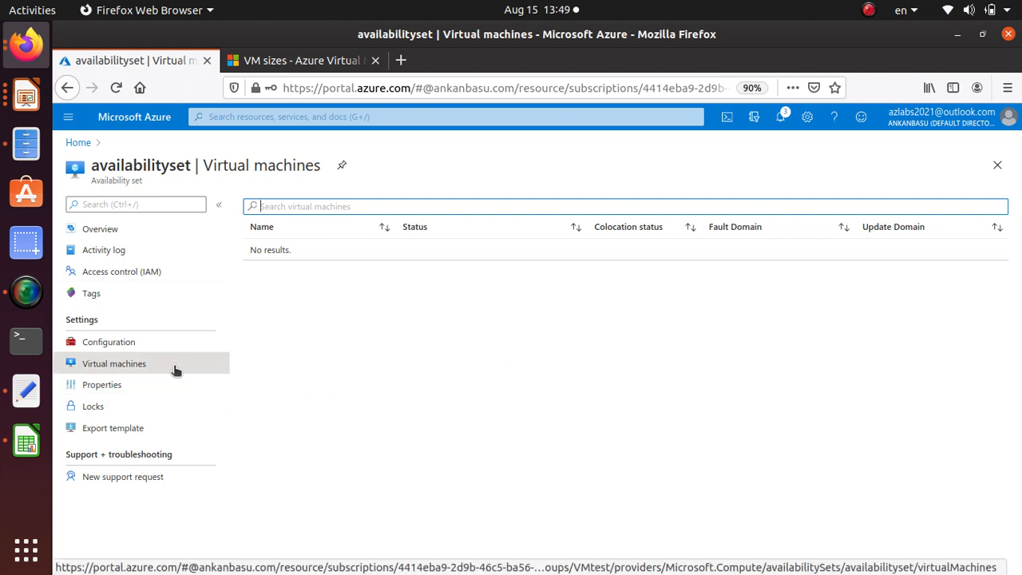
pyautogui.moveTo(191, 165); pyautogui.dragTo(83, 168)
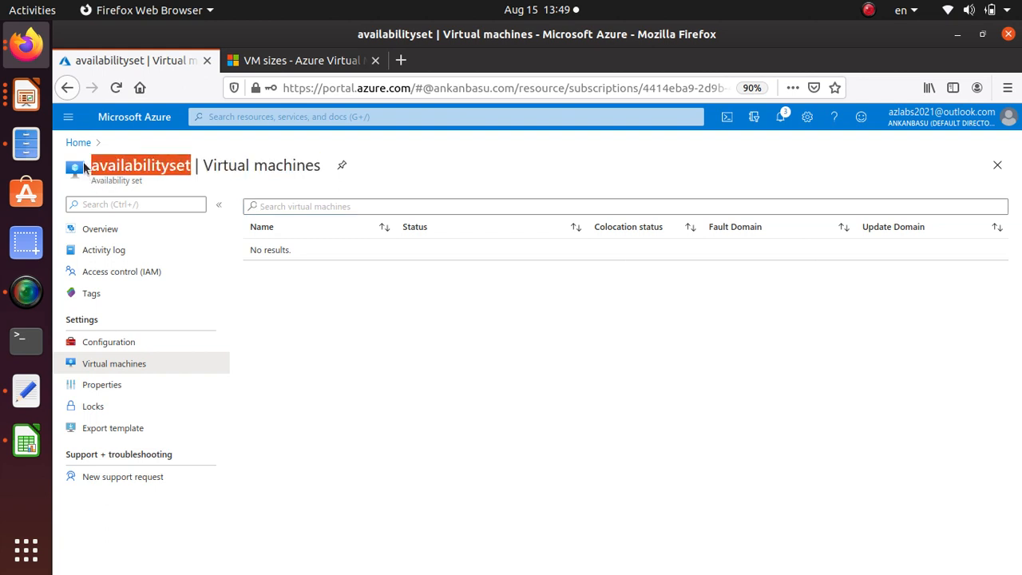
pyautogui.click(119, 231)
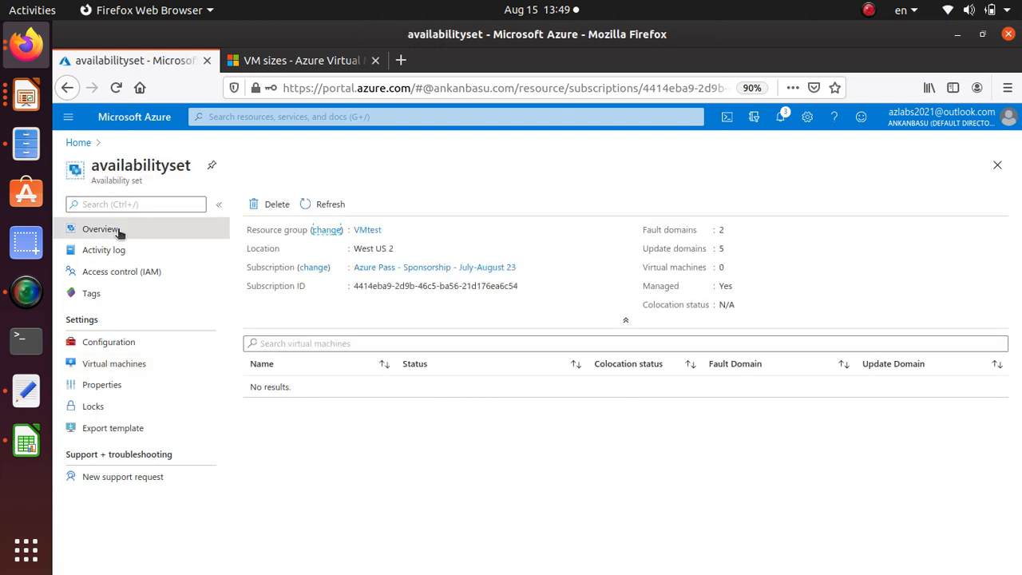
pyautogui.tripleClick(375, 248)
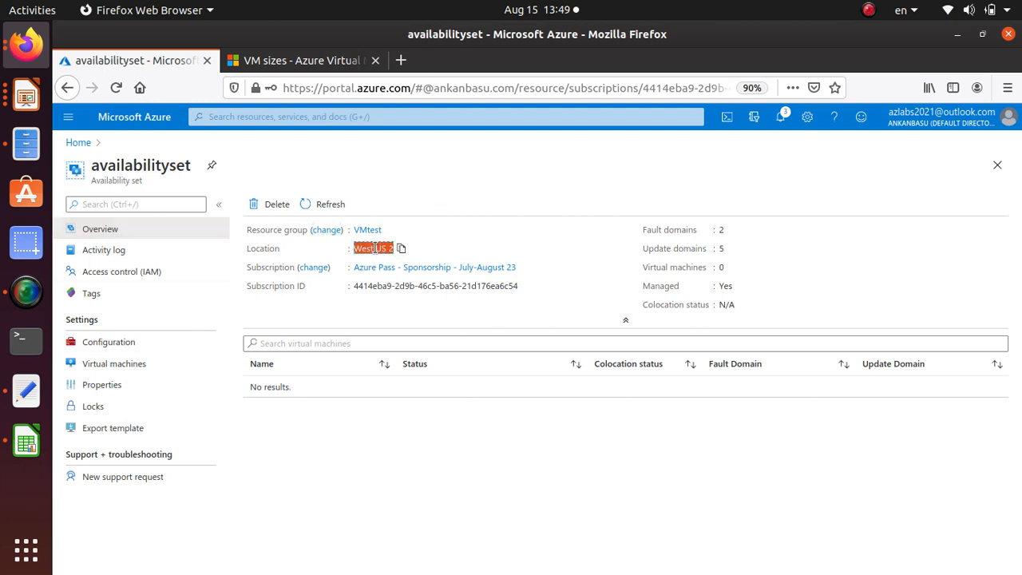
pyautogui.click(375, 248)
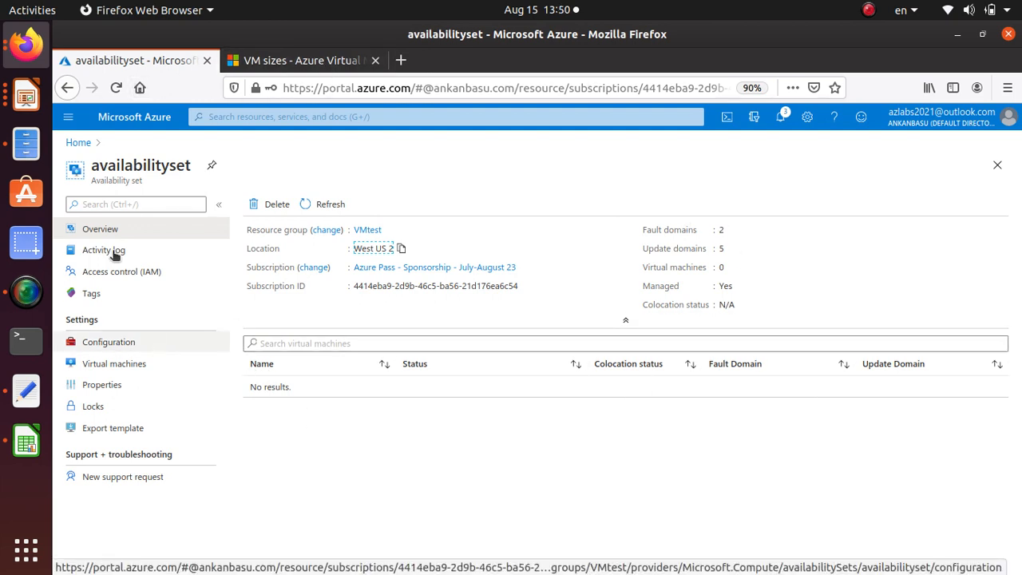
# Return to the portal home and open the win1 virtual machine from the virtual machines list
pyautogui.click(79, 142)
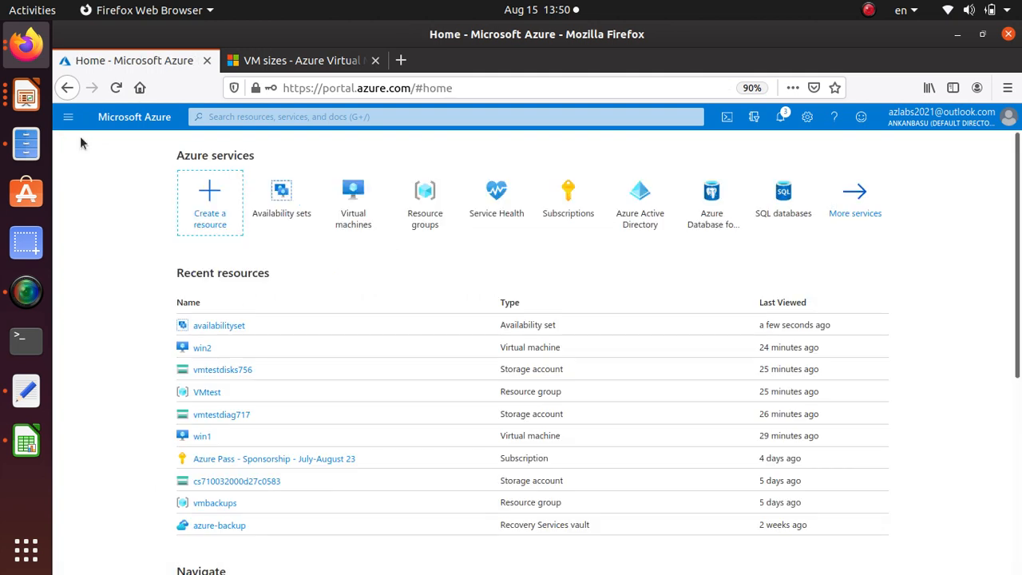
pyautogui.moveTo(356, 223)
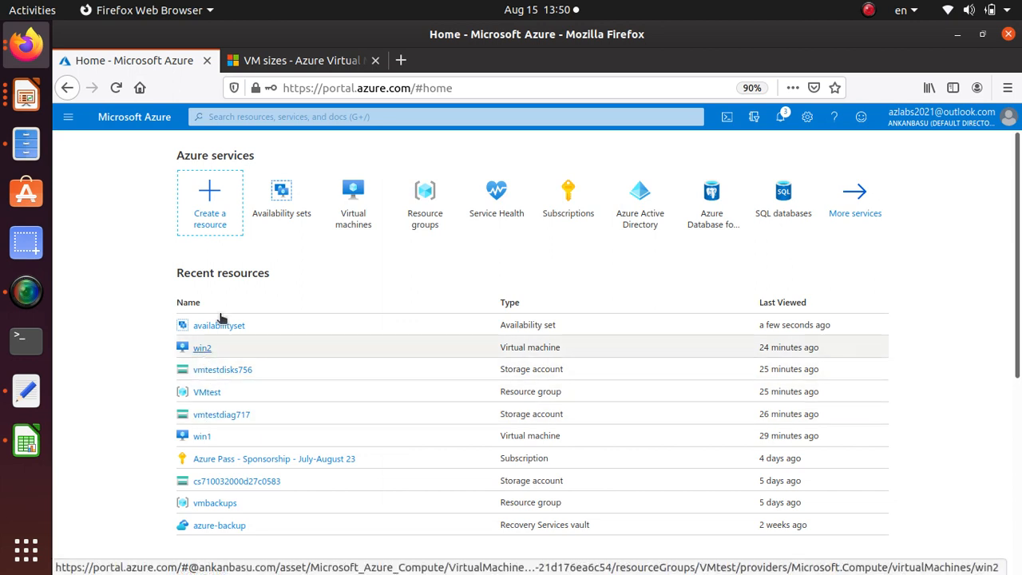
pyautogui.click(342, 213)
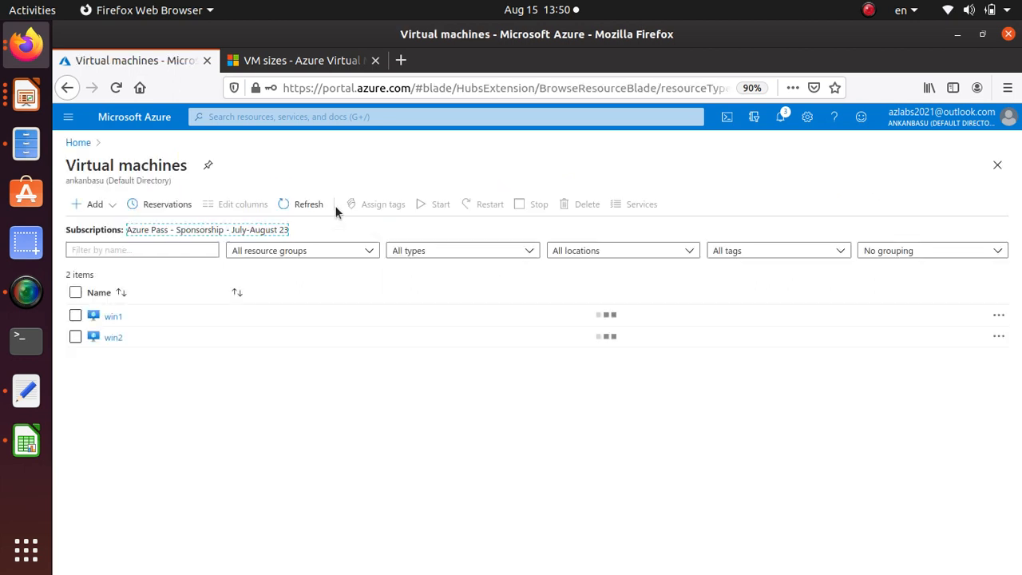
pyautogui.click(112, 316)
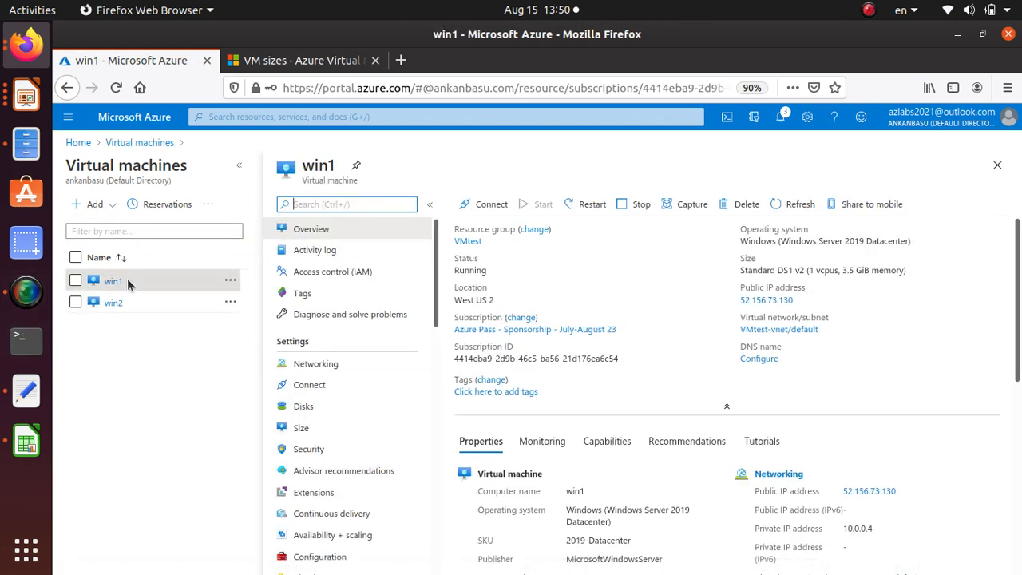
# Find win1's Export template setting by searching for "tem", open it and look through the generated template
pyautogui.scroll(-3, 821, 364)
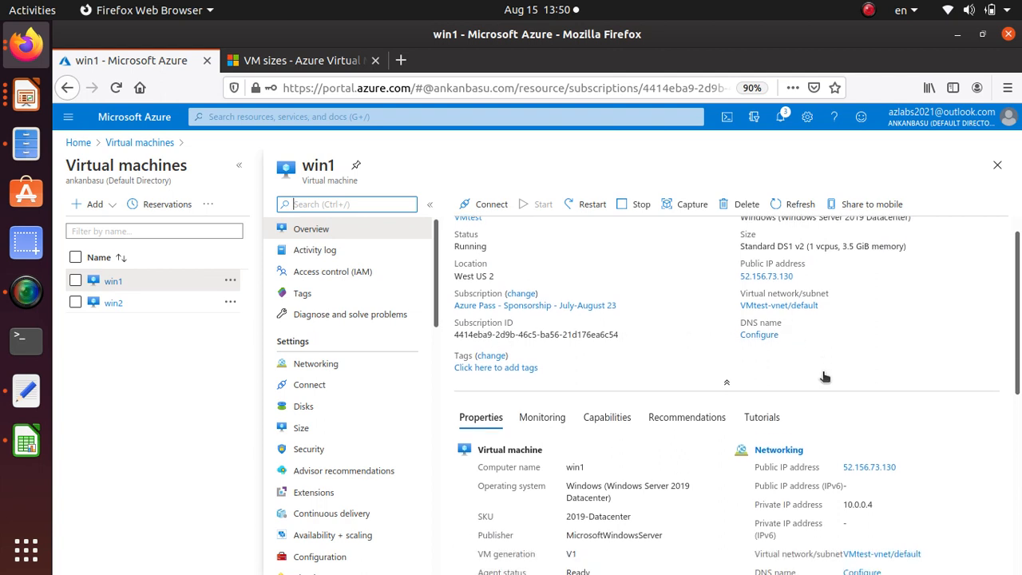
pyautogui.scroll(-5, 423, 407)
pyautogui.scroll(-4, 423, 407)
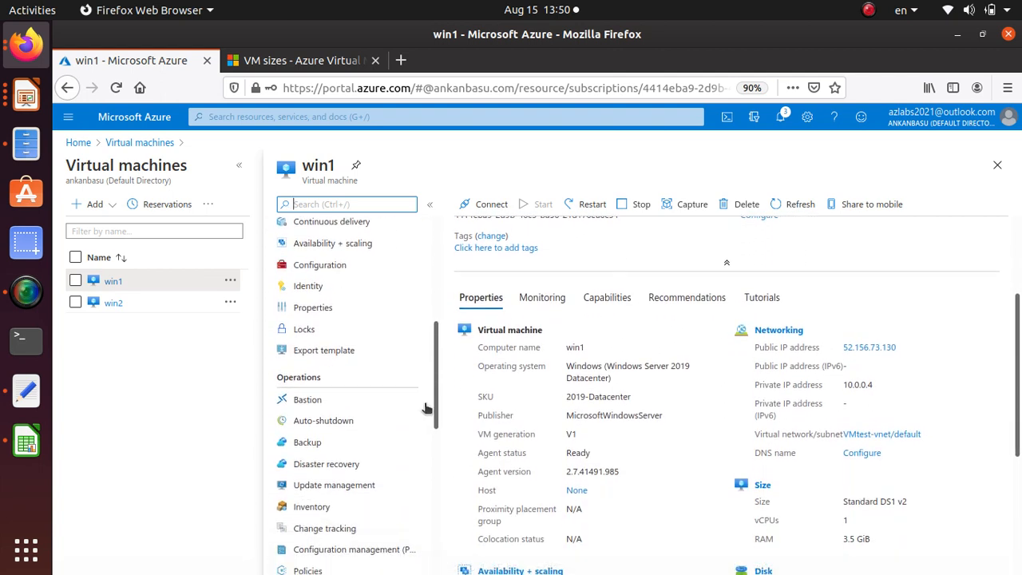
pyautogui.scroll(-5, 427, 407)
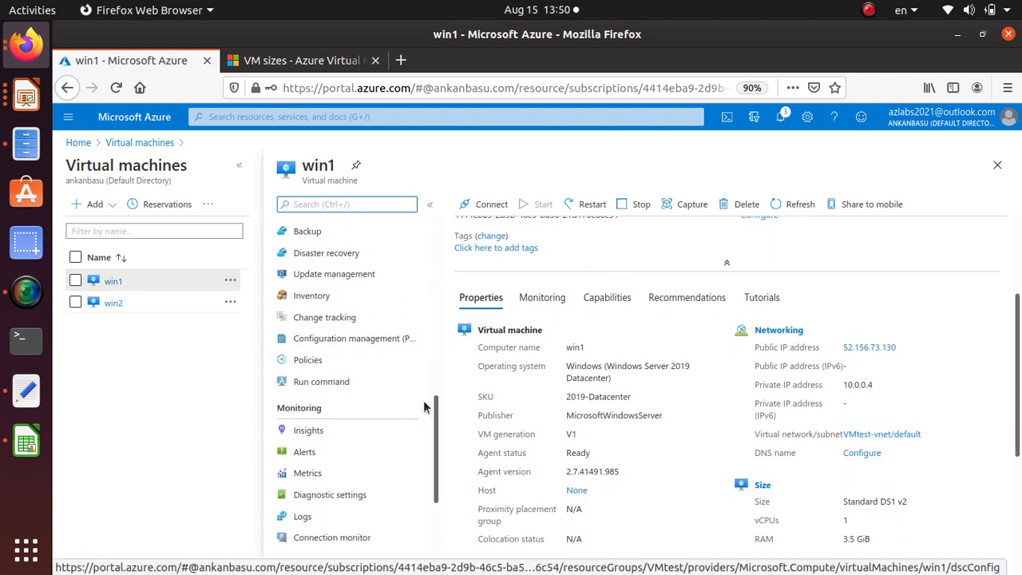
pyautogui.scroll(-1, 427, 407)
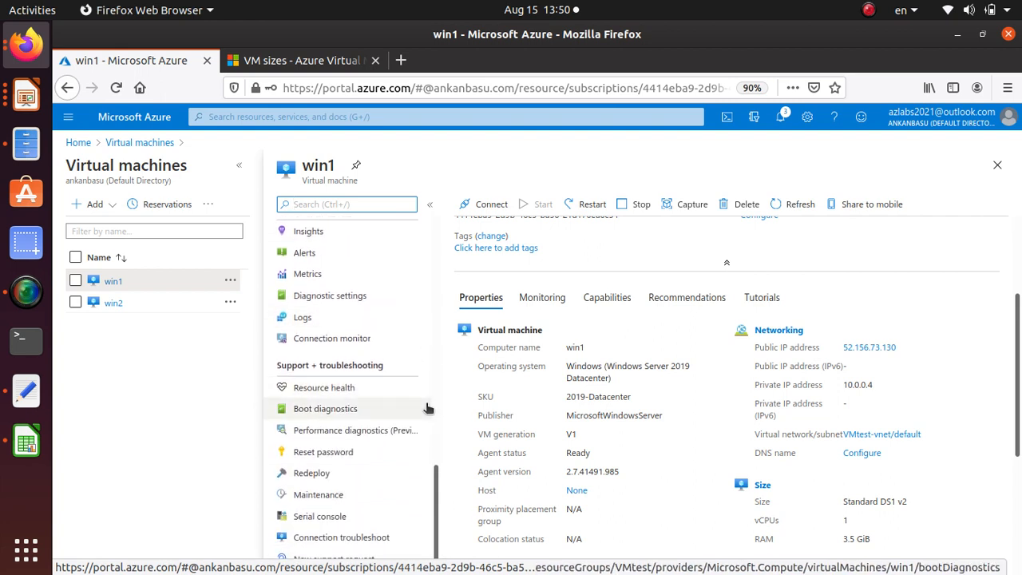
pyautogui.click(339, 204)
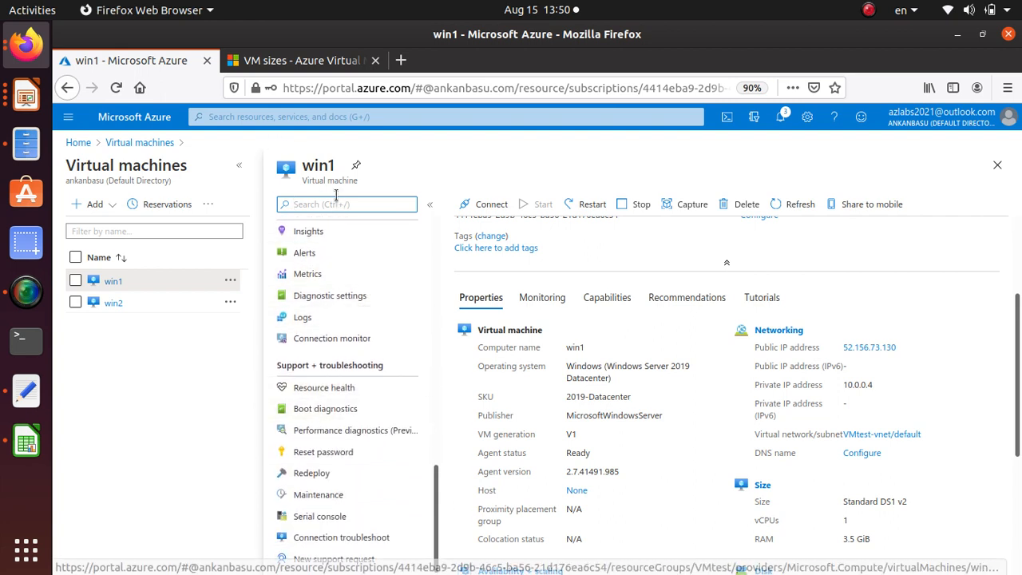
pyautogui.write('tem')
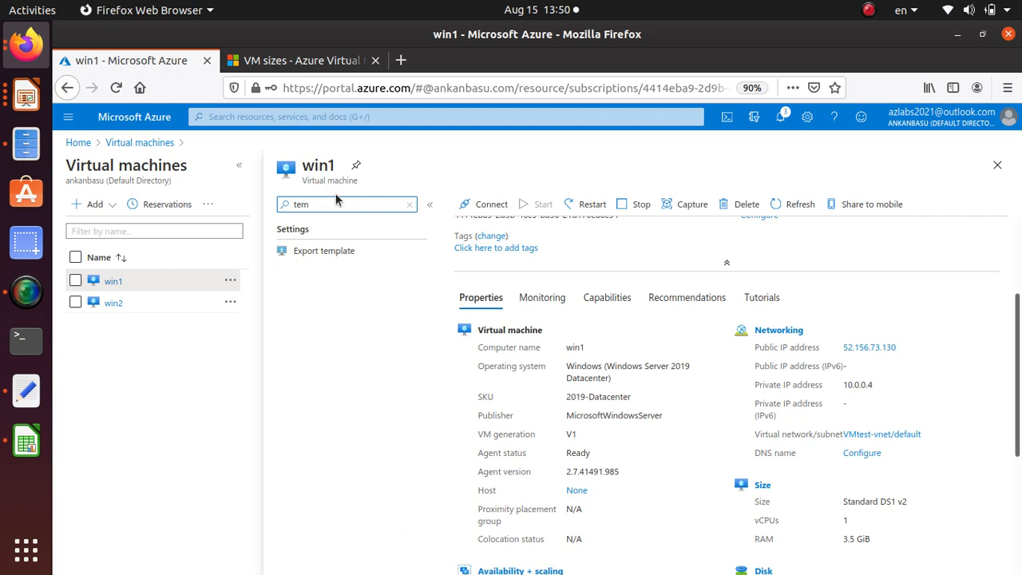
pyautogui.click(320, 251)
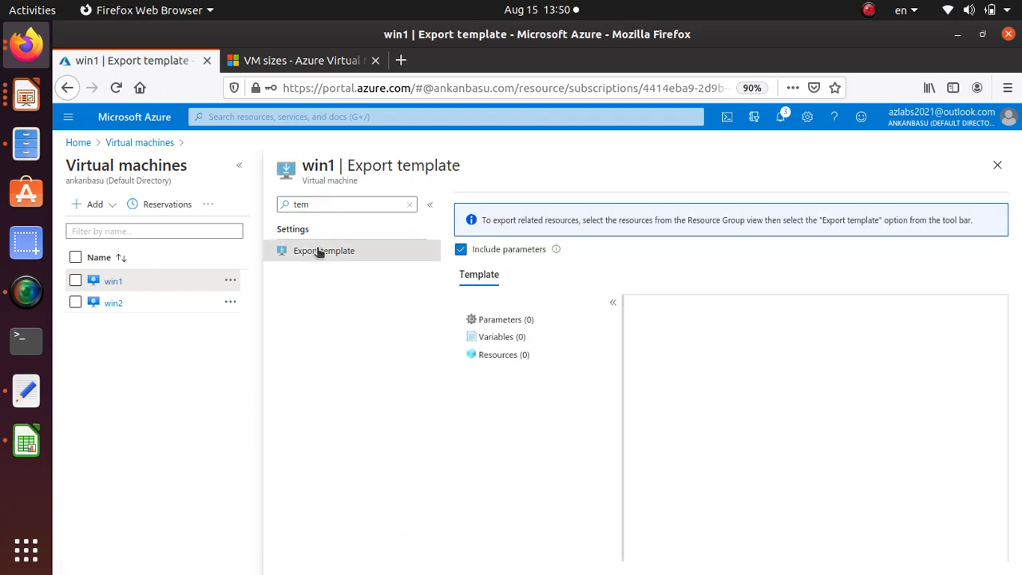
pyautogui.scroll(-10, 737, 391)
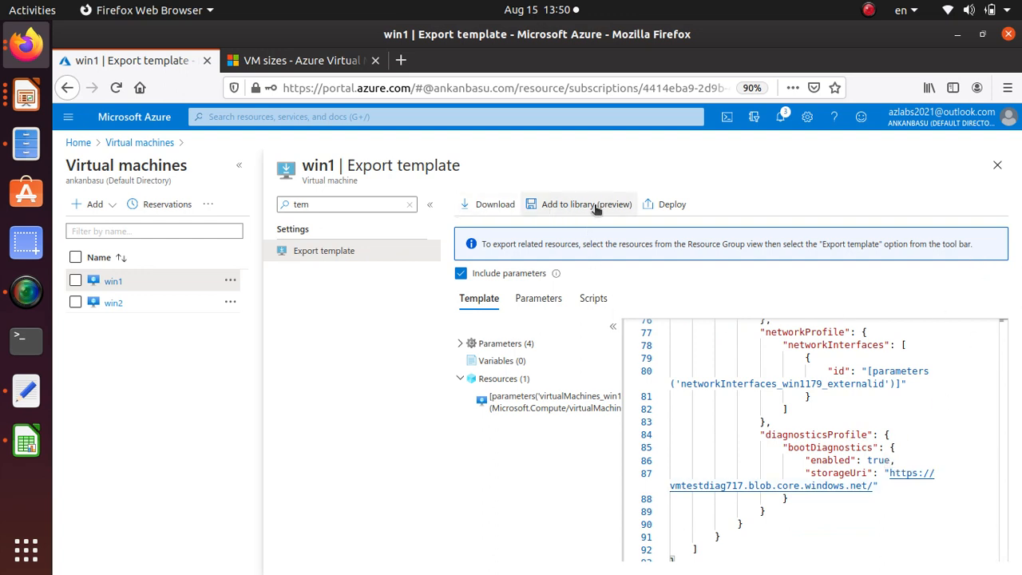
# Start a custom deployment from win1's exported template and review its resource group, location and parameter settings
pyautogui.click(675, 205)
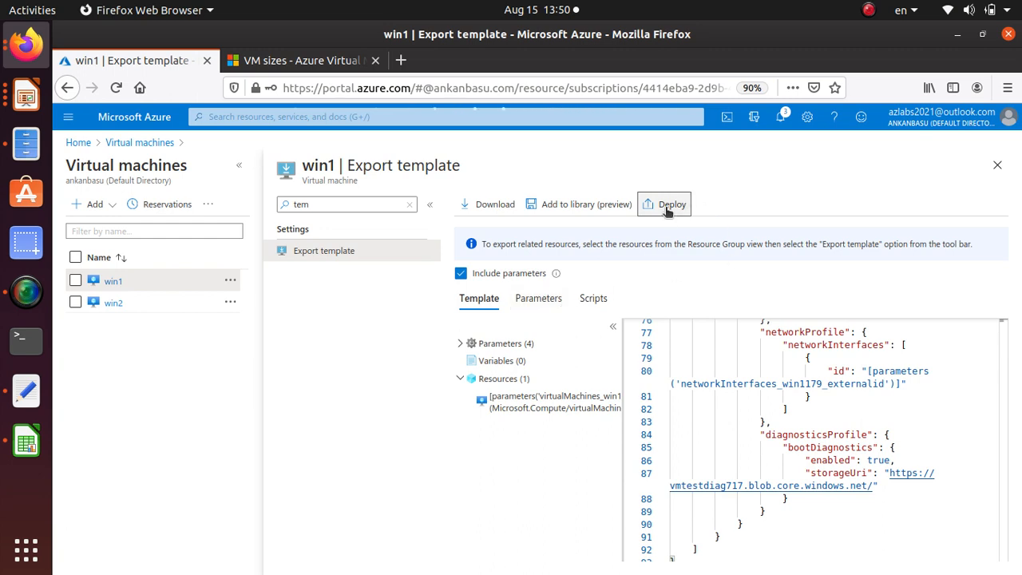
pyautogui.click(778, 118)
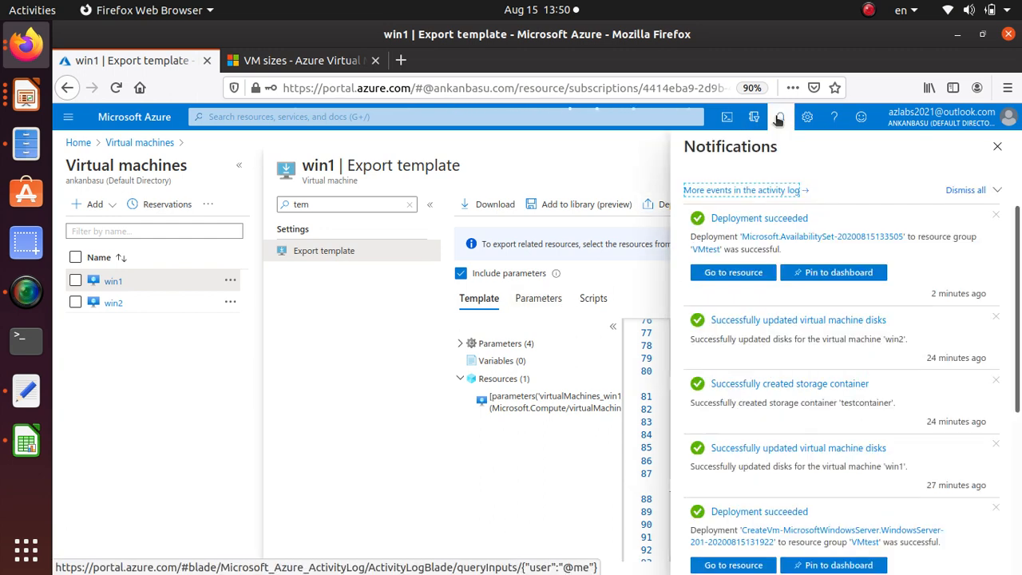
pyautogui.click(778, 120)
pyautogui.click(669, 204)
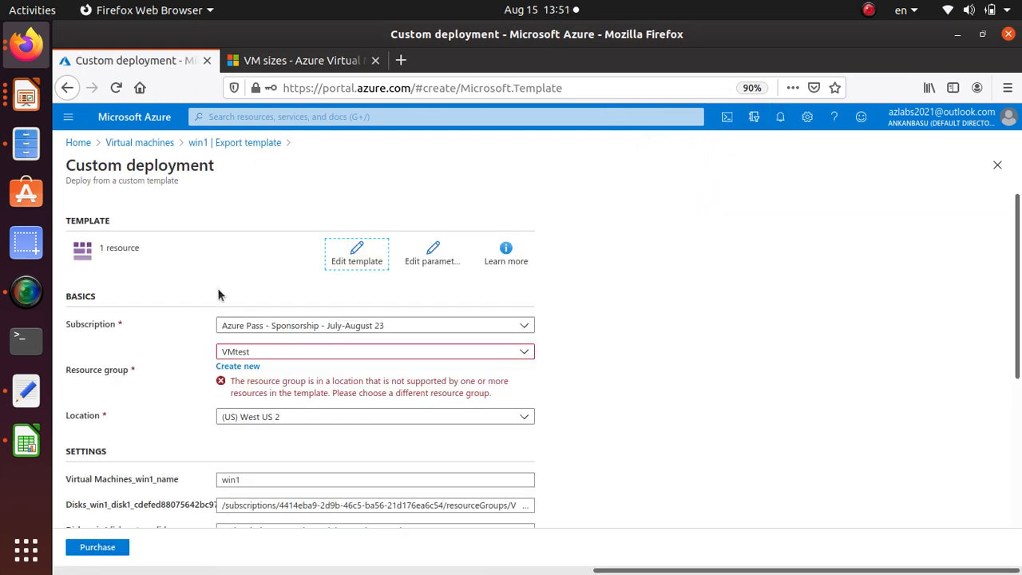
pyautogui.scroll(-1, 219, 296)
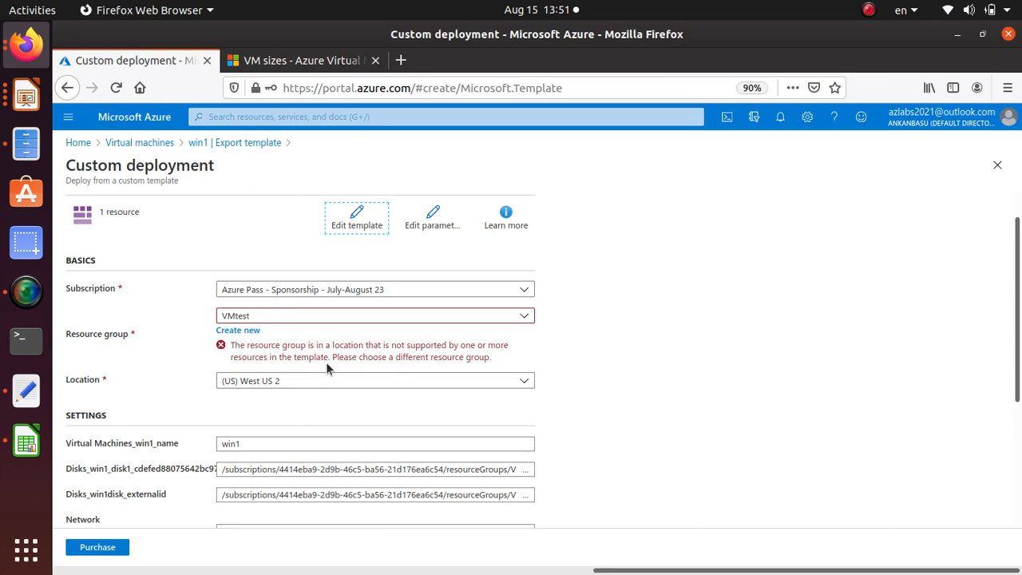
pyautogui.scroll(-3, 135, 443)
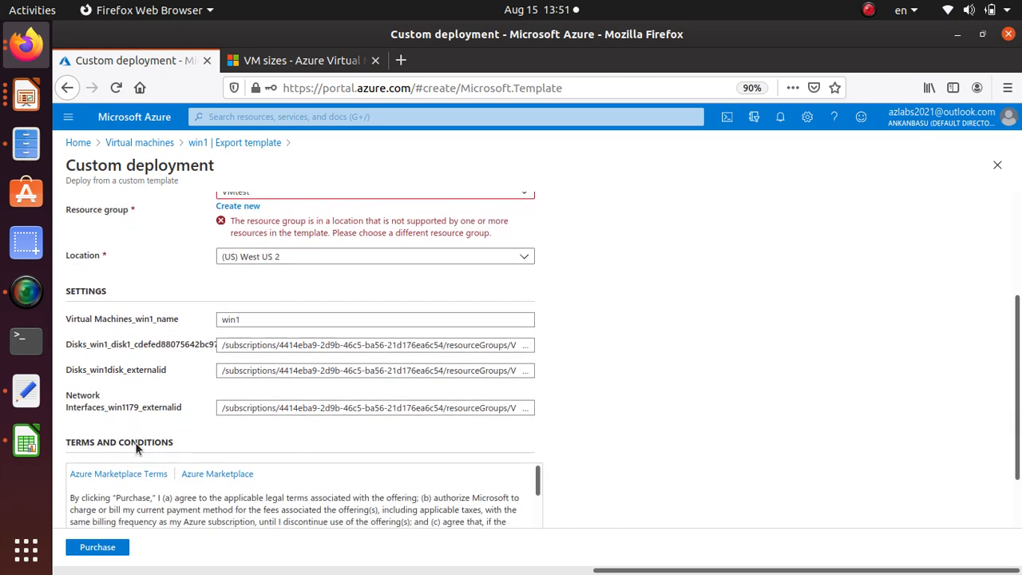
# Look over the custom deployment's parameters and terms and conditions, and leave it for the virtual machines list, discarding the unsaved edits
pyautogui.scroll(-1, 134, 449)
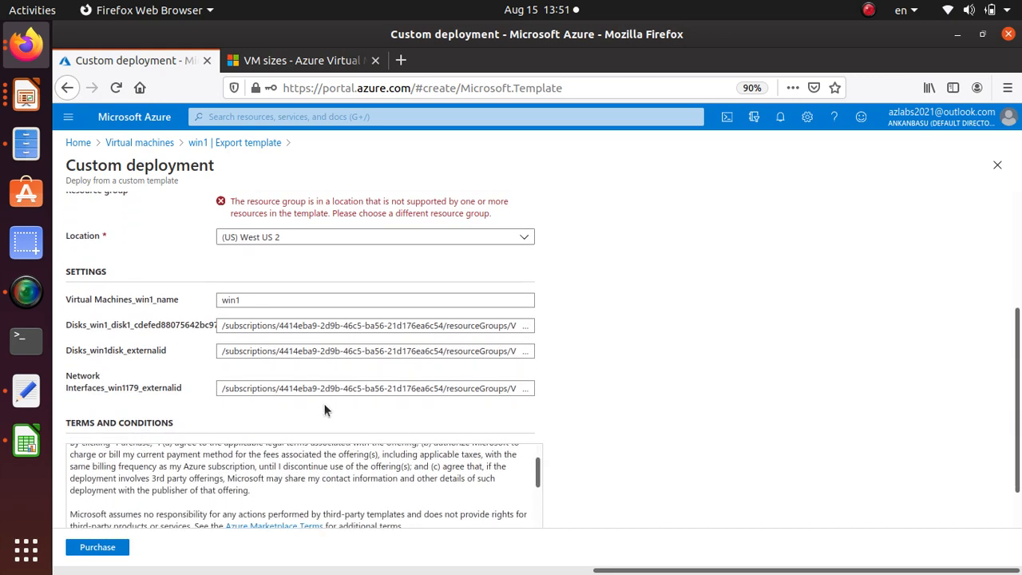
pyautogui.scroll(-1, 122, 345)
pyautogui.scroll(-3, 319, 455)
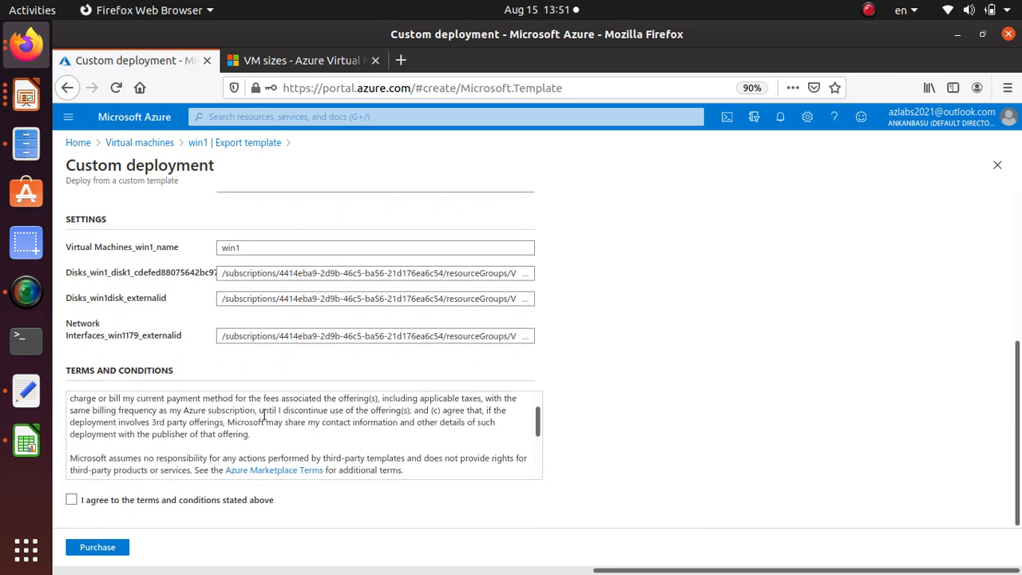
pyautogui.scroll(3, 80, 408)
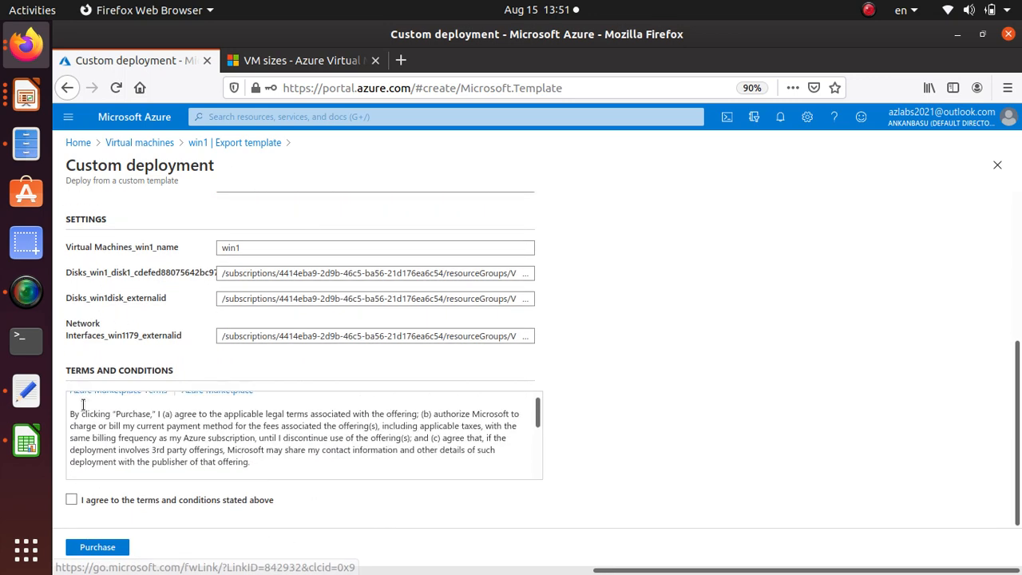
pyautogui.scroll(5, 269, 317)
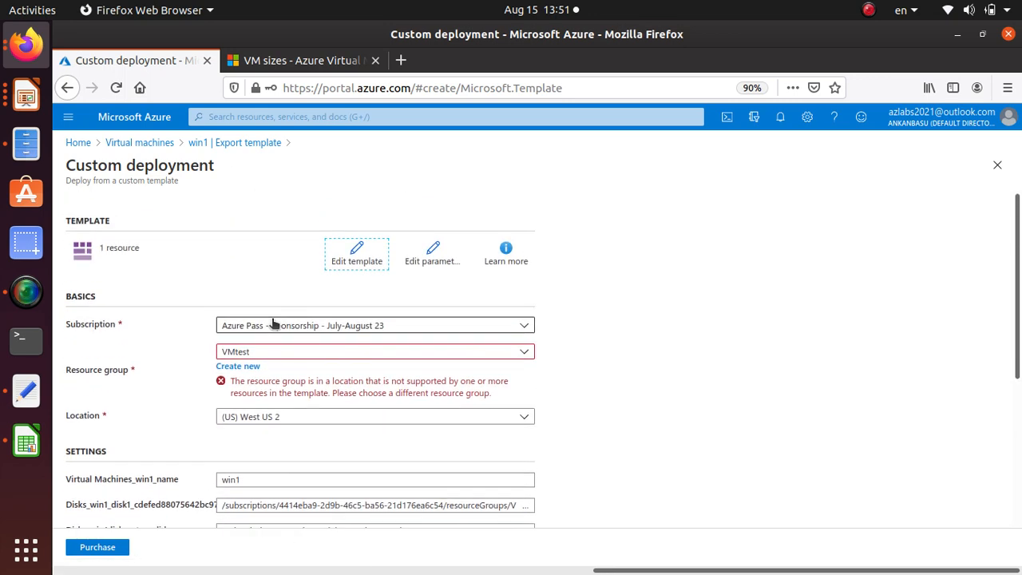
pyautogui.click(138, 144)
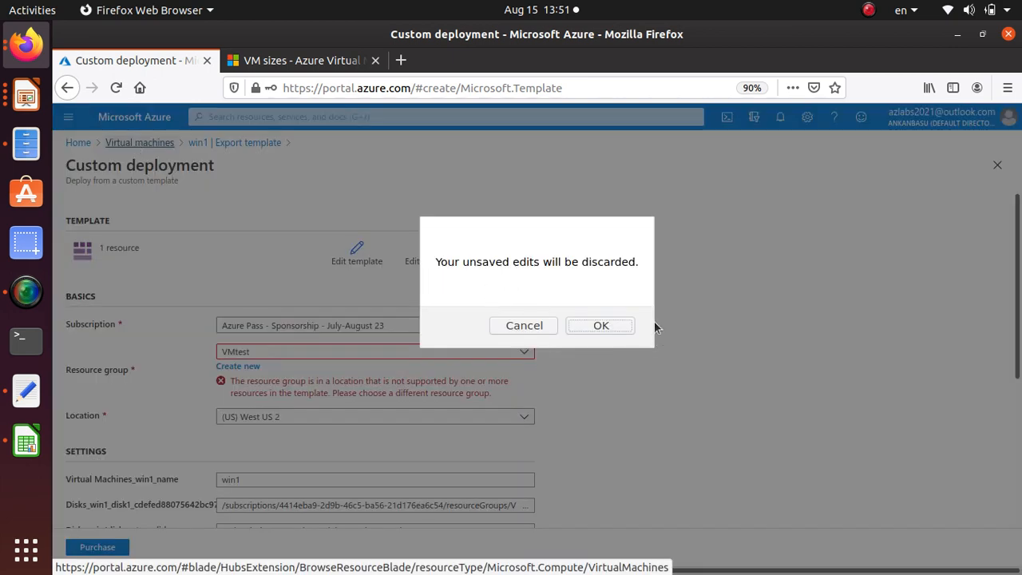
pyautogui.click(601, 324)
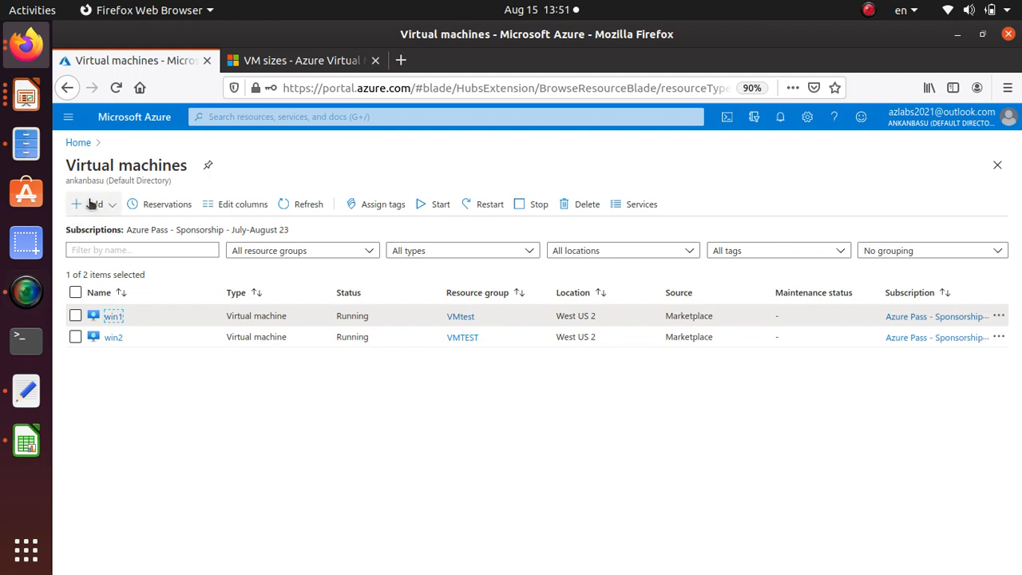
# Start creating a new virtual machine in the VMtest resource group and name it win3
pyautogui.click(90, 203)
pyautogui.click(96, 226)
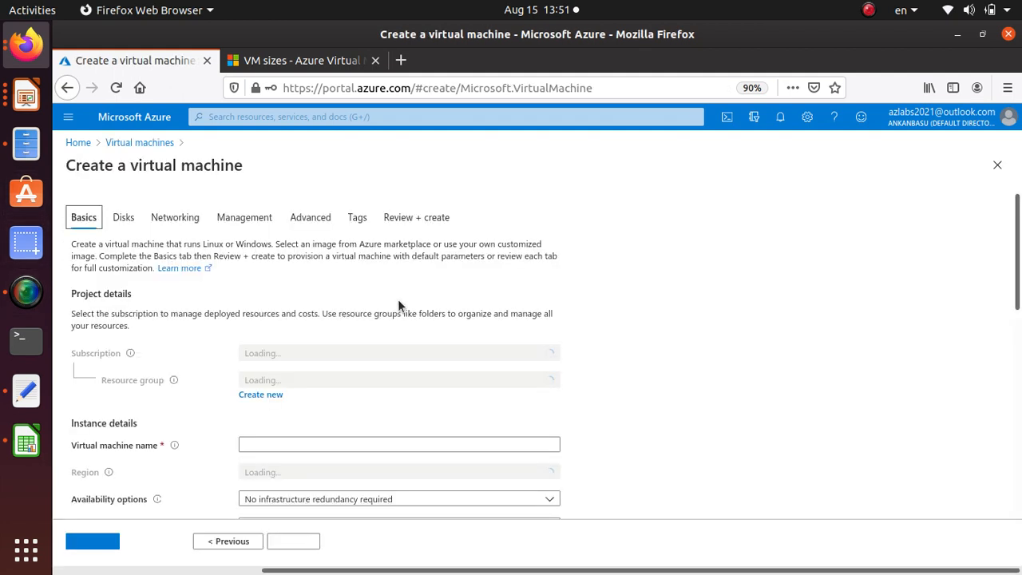
pyautogui.click(324, 441)
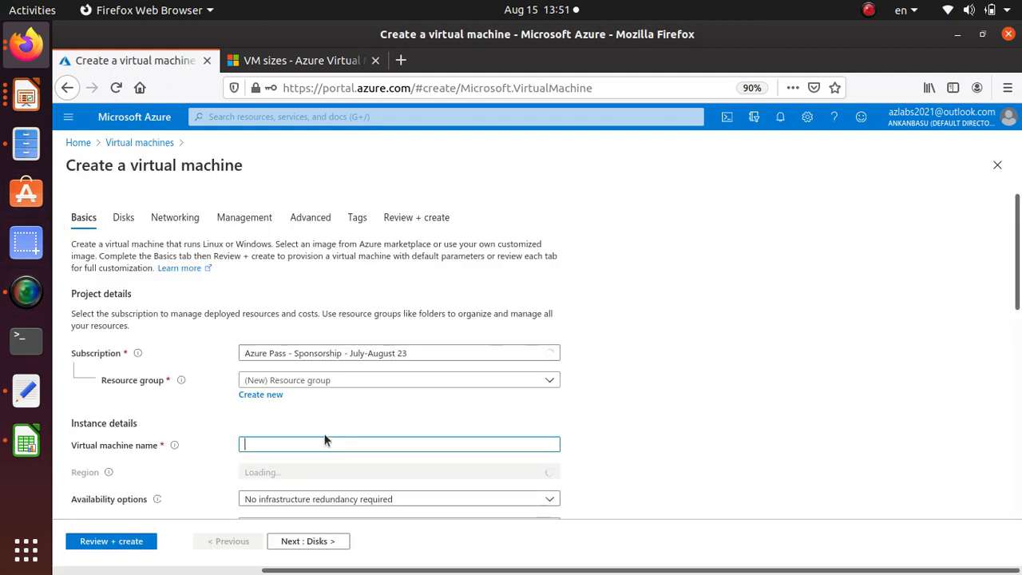
pyautogui.click(292, 381)
pyautogui.click(296, 511)
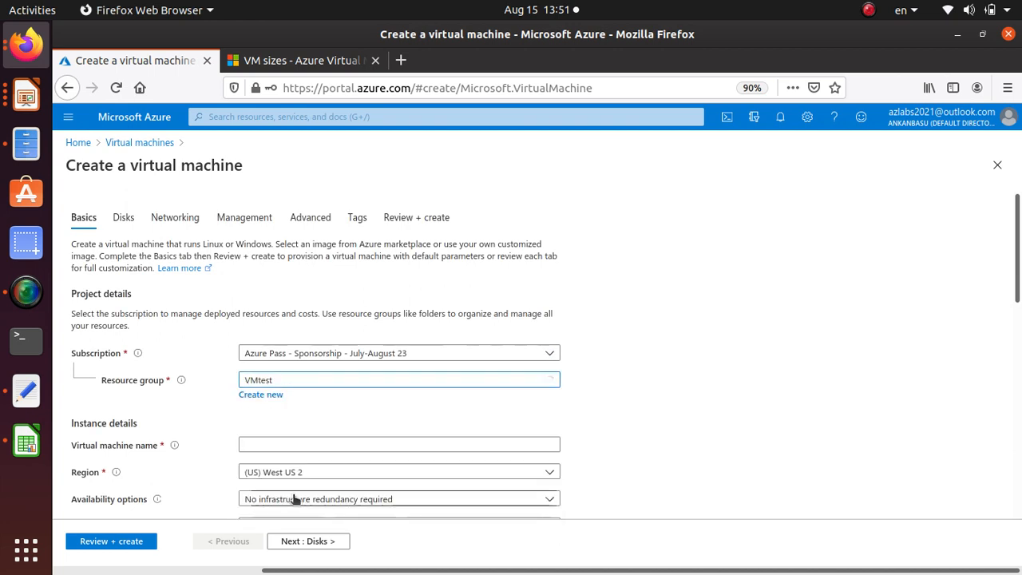
pyautogui.click(291, 445)
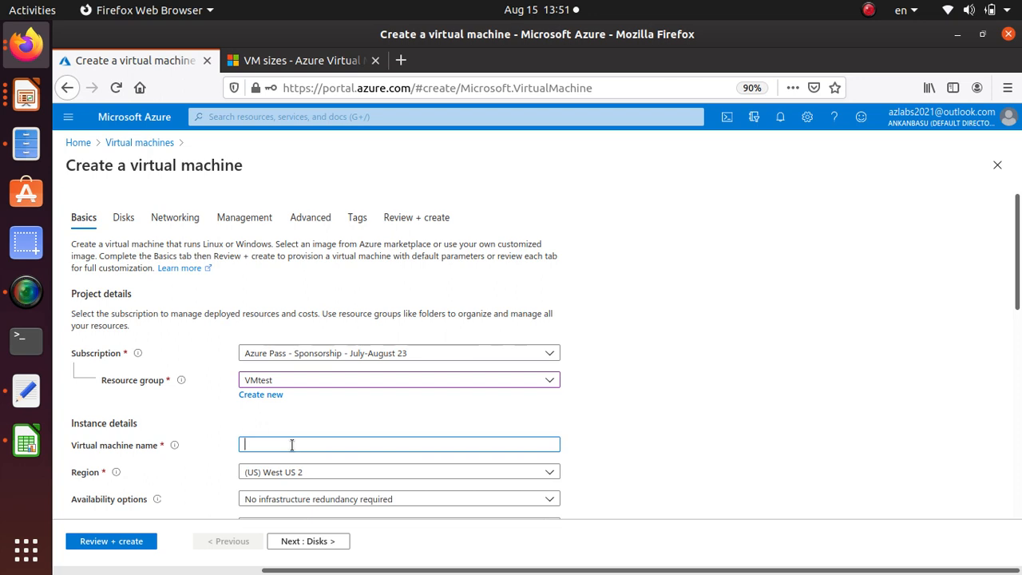
pyautogui.write('win3')
# Set win3's availability options to Availability set and select the existing set availabilityset
pyautogui.scroll(-2, 701, 396)
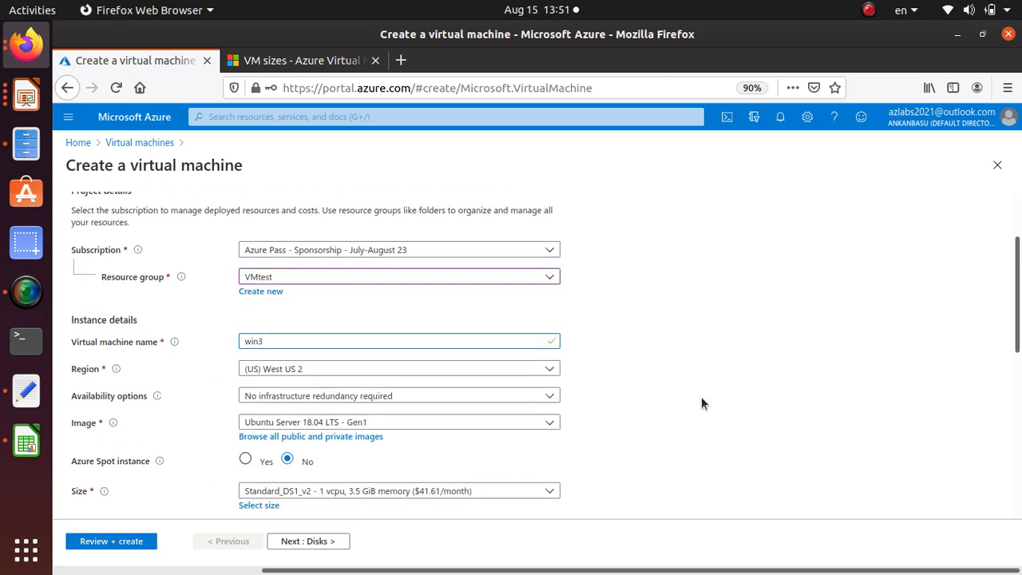
pyautogui.click(351, 391)
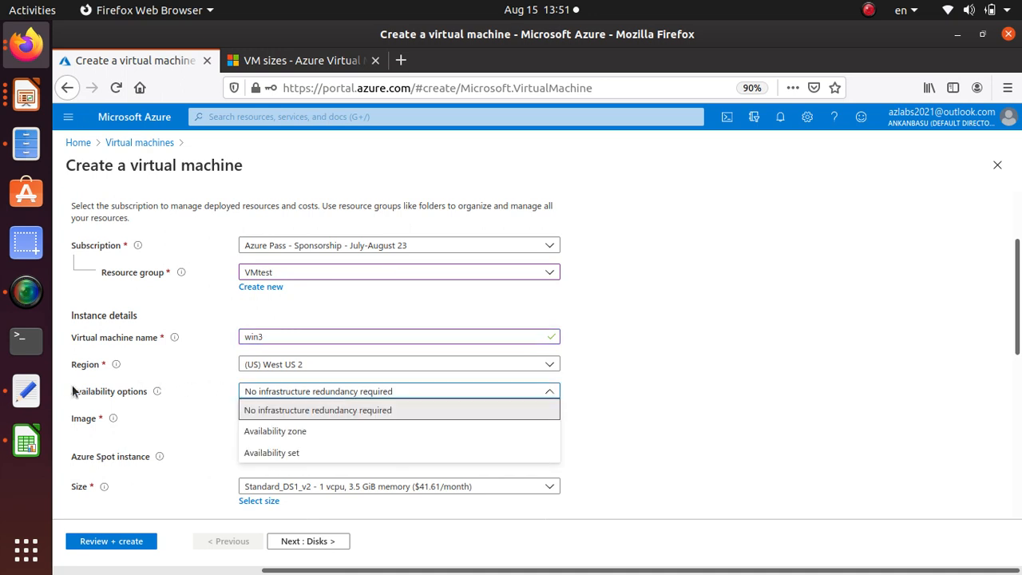
pyautogui.click(330, 455)
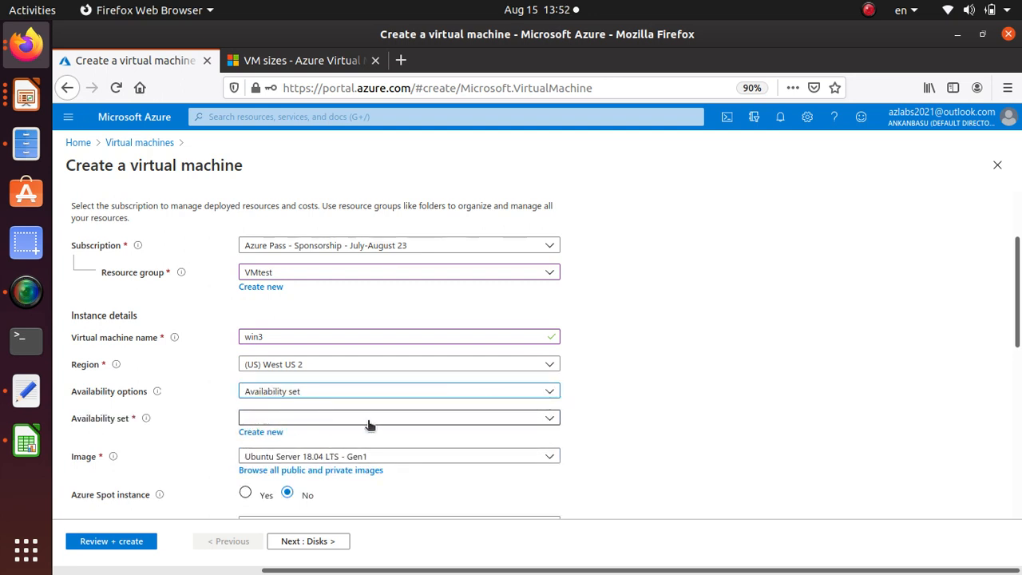
pyautogui.click(436, 421)
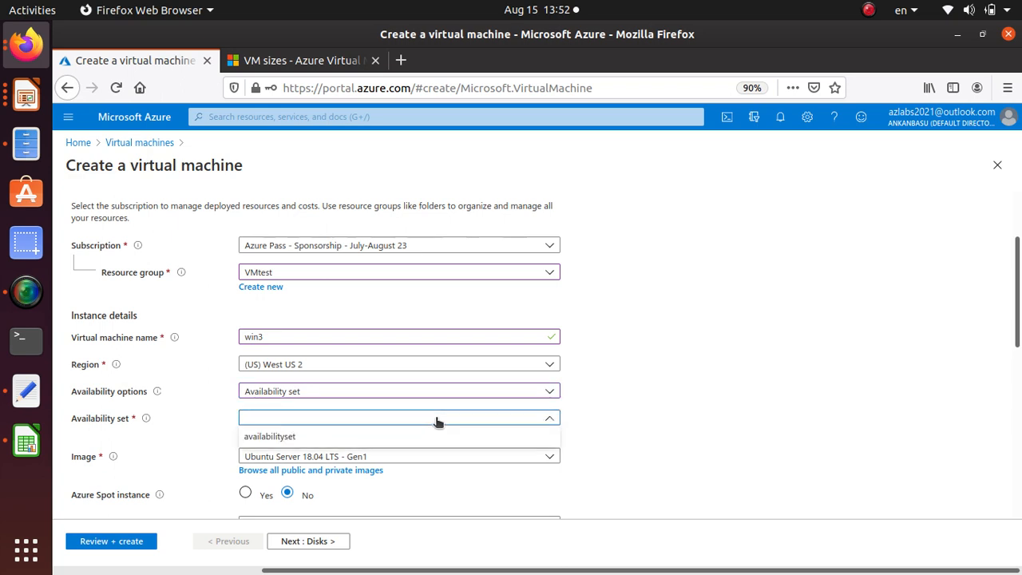
pyautogui.click(271, 439)
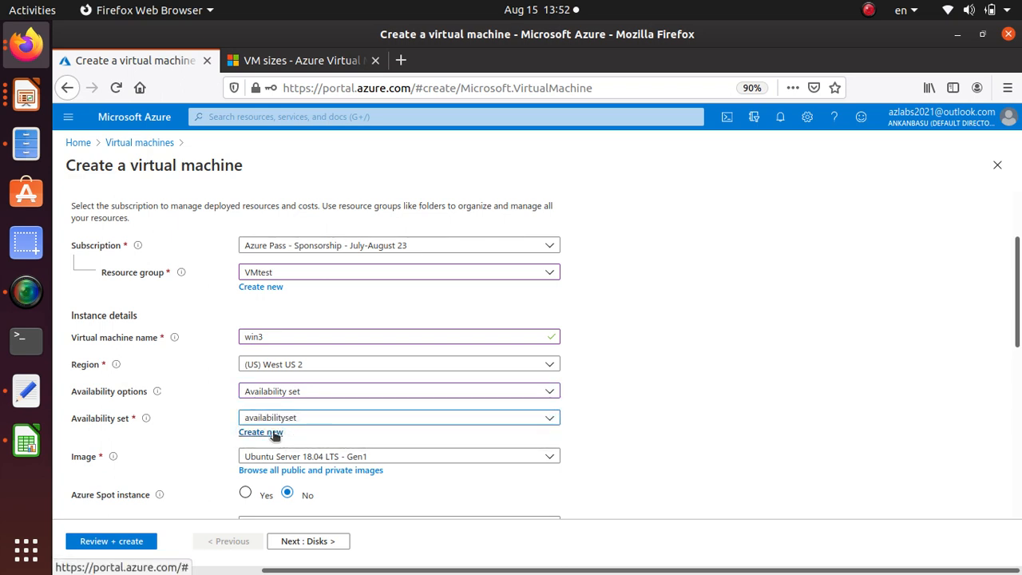
# Choose Windows Server 2019 Datacenter - Gen1 as the image for win3
pyautogui.scroll(-3, 183, 417)
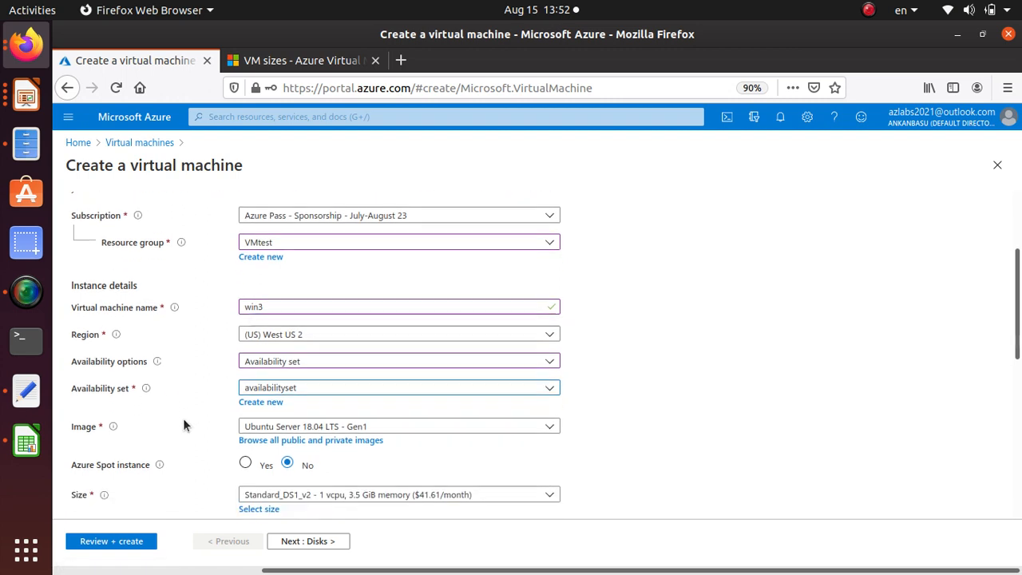
pyautogui.click(337, 348)
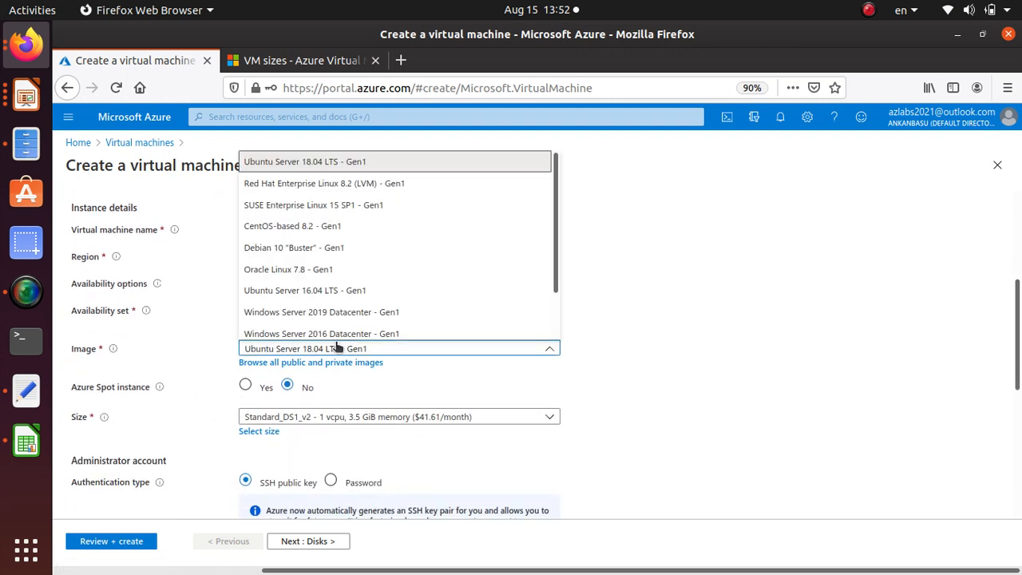
pyautogui.click(360, 312)
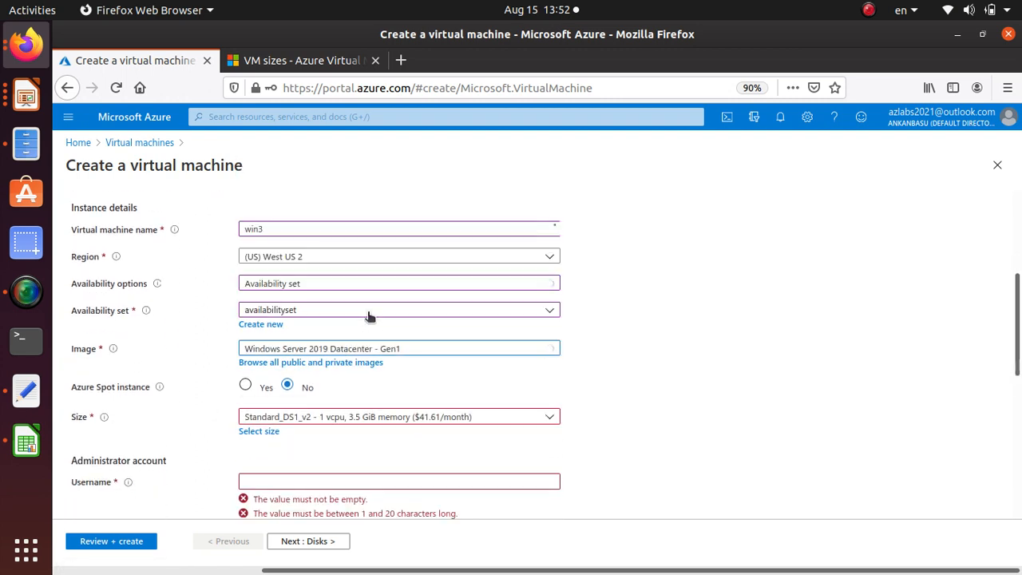
# Fill in the administrator account with the username student, and enter and confirm the account password
pyautogui.scroll(-2, 263, 365)
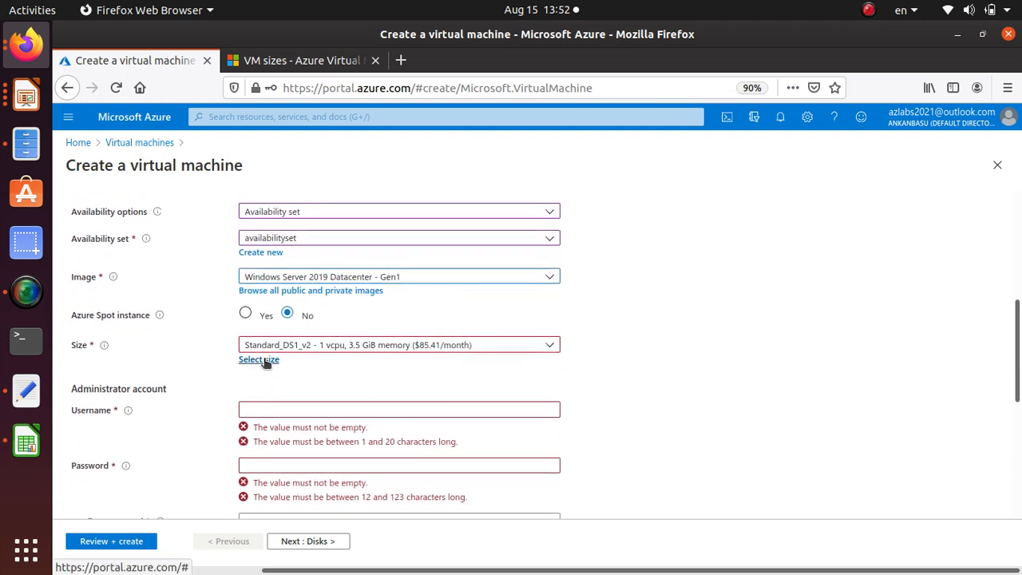
pyautogui.scroll(-2, 279, 359)
pyautogui.click(302, 338)
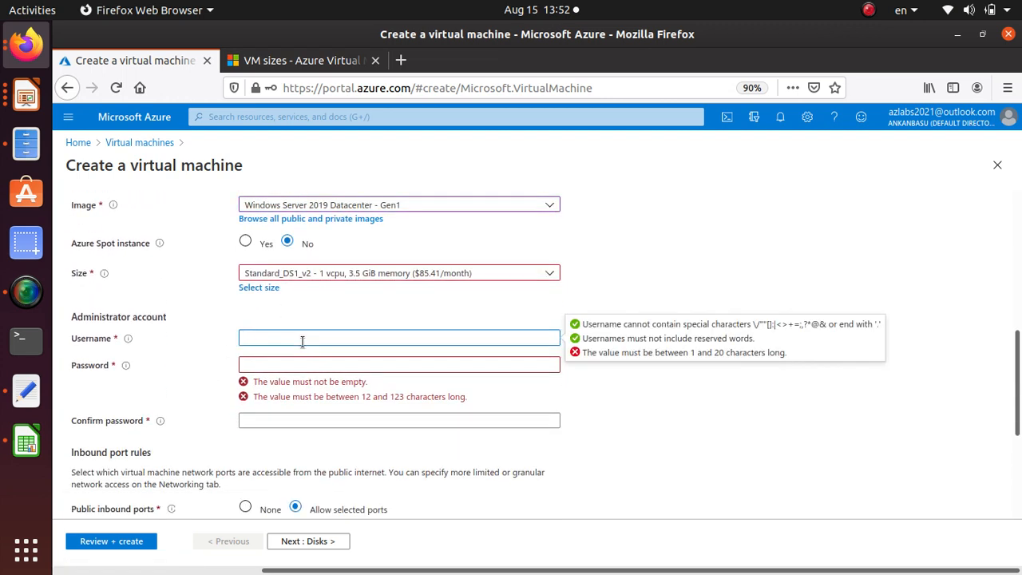
pyautogui.write('student')
pyautogui.press('Tab')
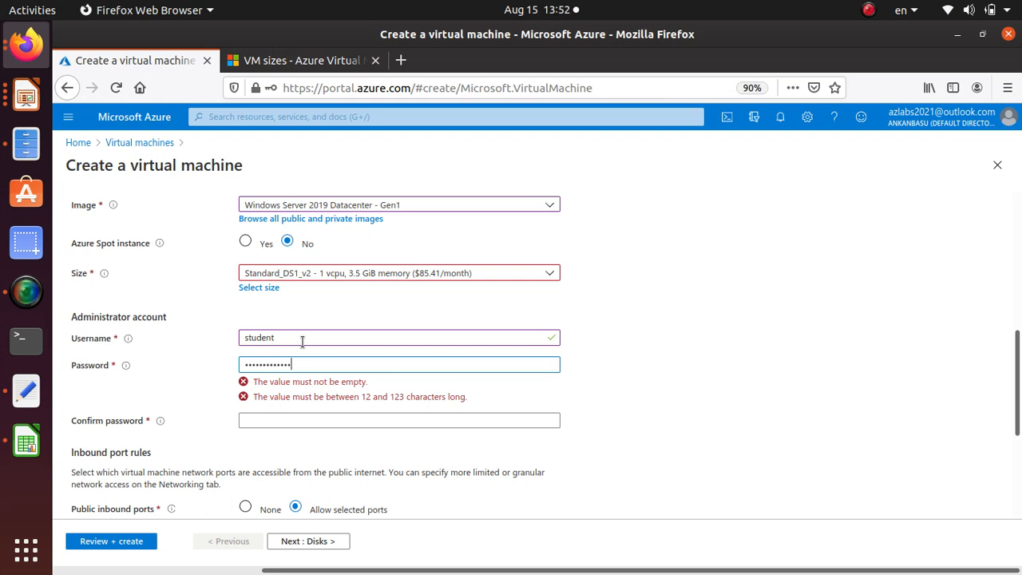
pyautogui.write('123')
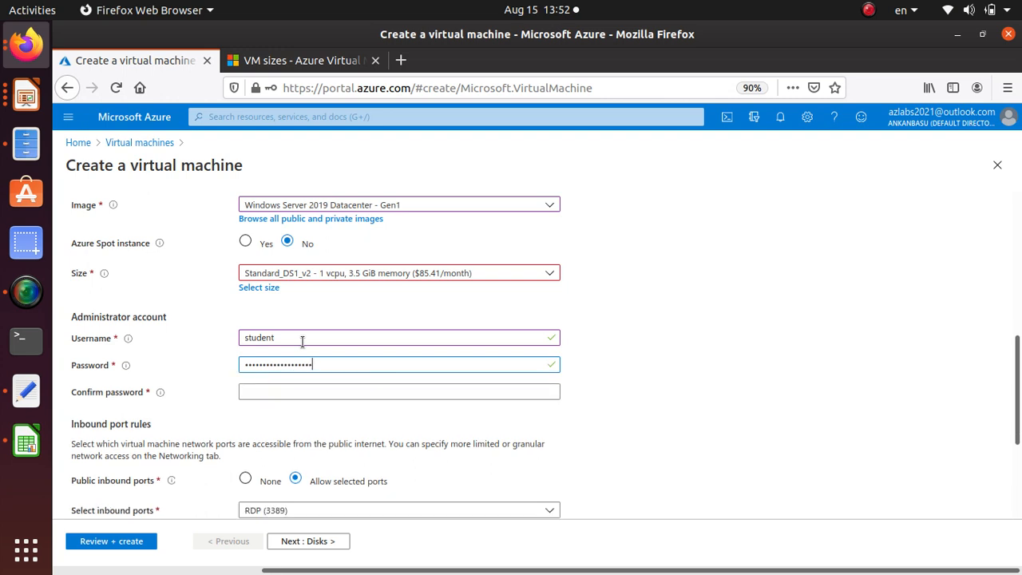
pyautogui.press('Tab')
pyautogui.write('P')
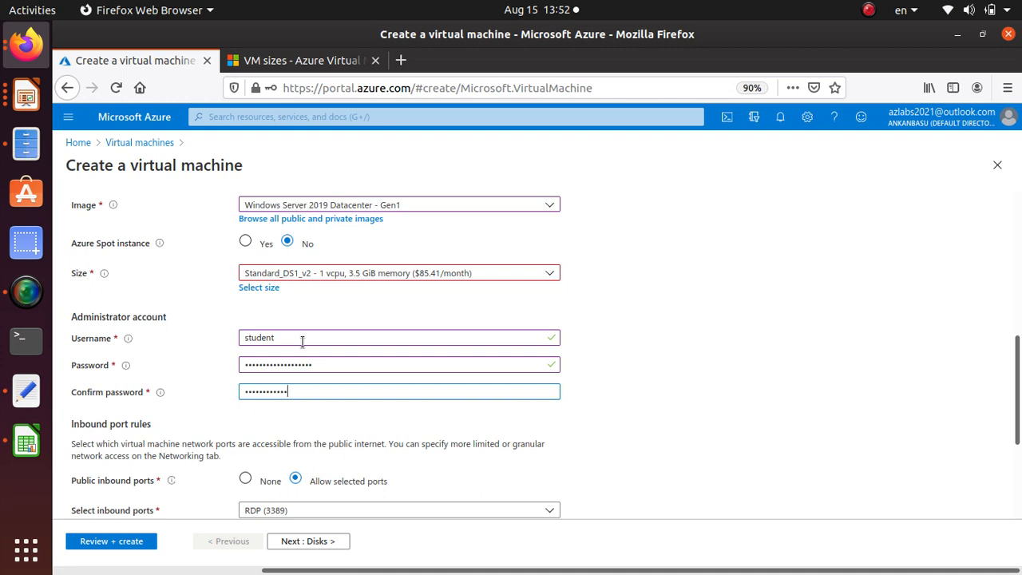
pyautogui.write('12')
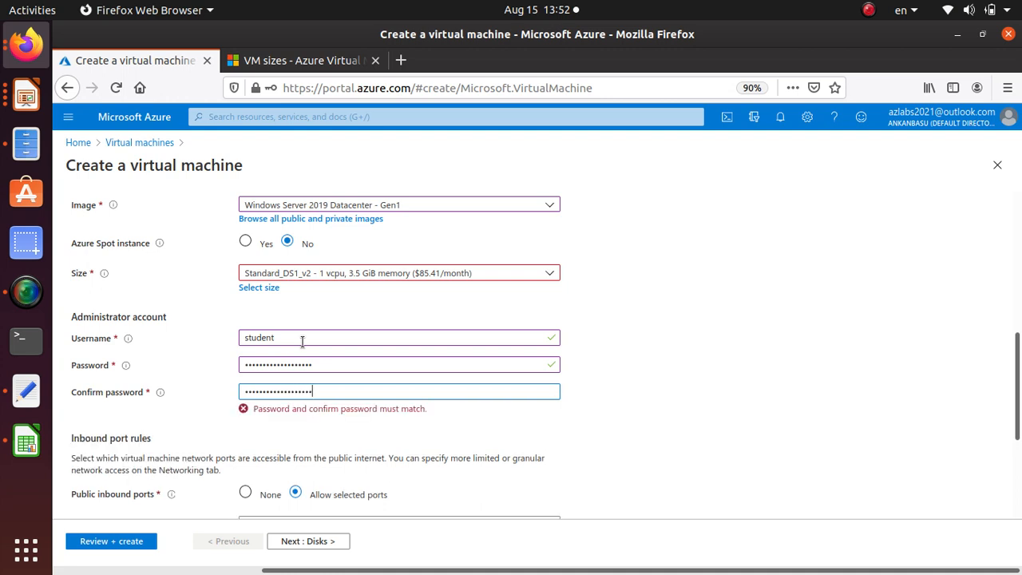
pyautogui.scroll(-2, 301, 289)
pyautogui.scroll(1, 300, 290)
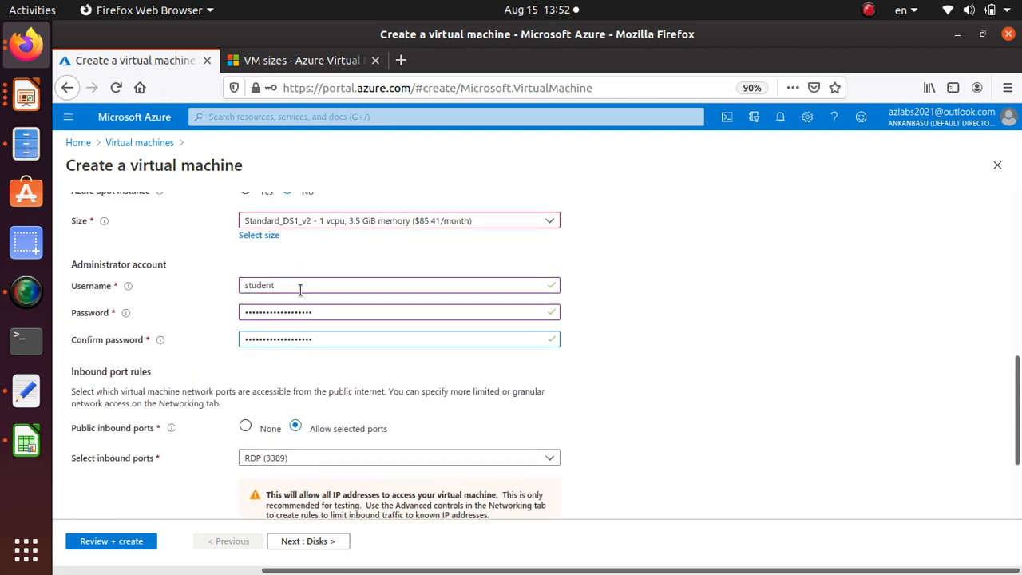
pyautogui.scroll(-3, 265, 383)
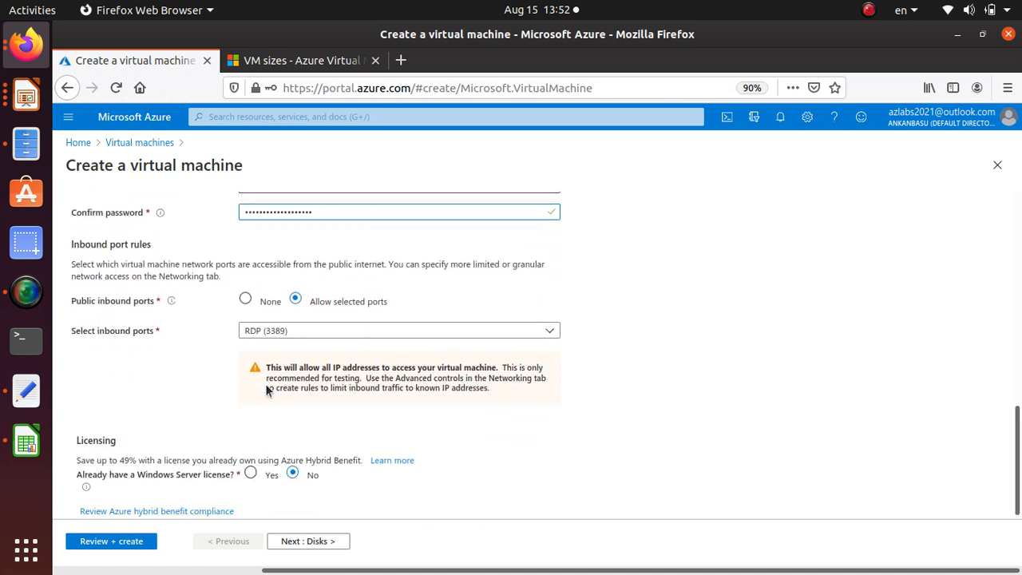
# In win3's disk settings, create and attach an empty 4 GiB Premium SSD data disk
pyautogui.click(317, 543)
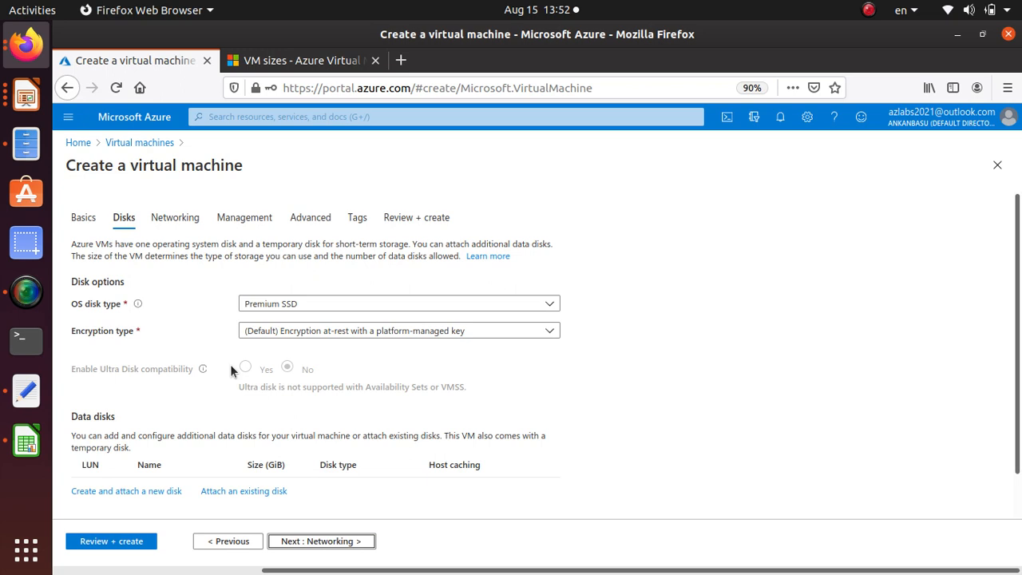
pyautogui.scroll(-1, 230, 369)
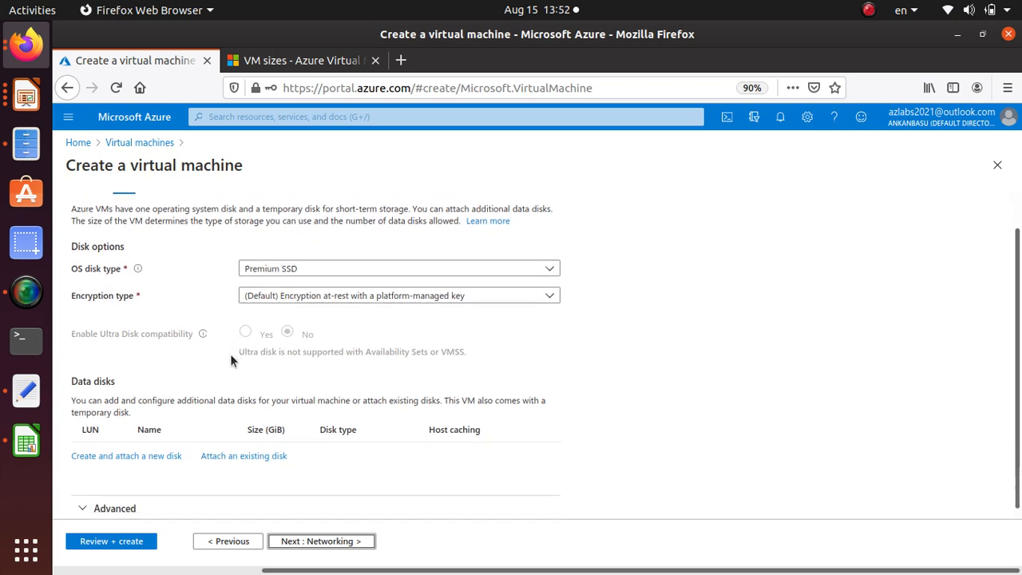
pyautogui.click(145, 451)
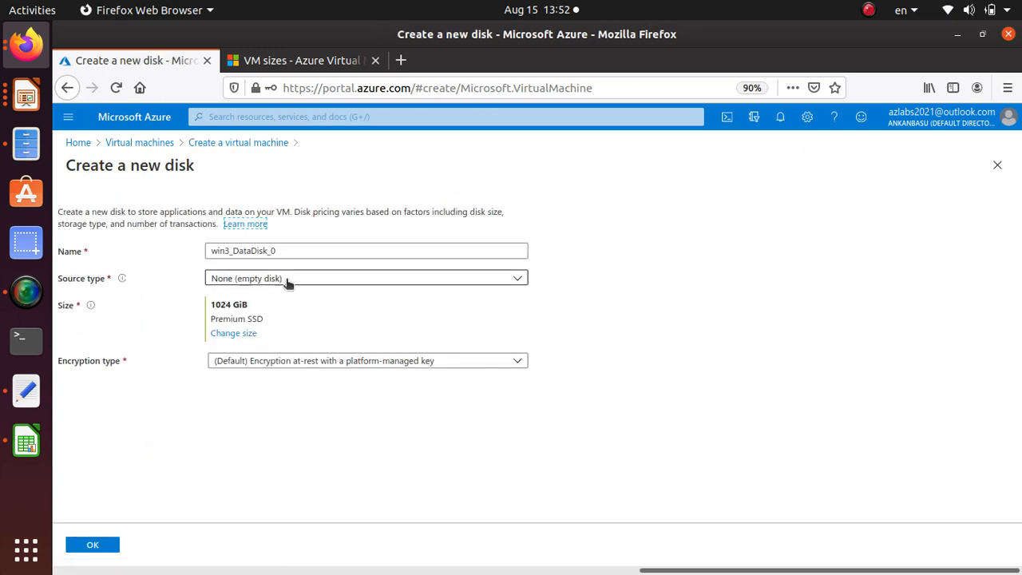
pyautogui.click(244, 334)
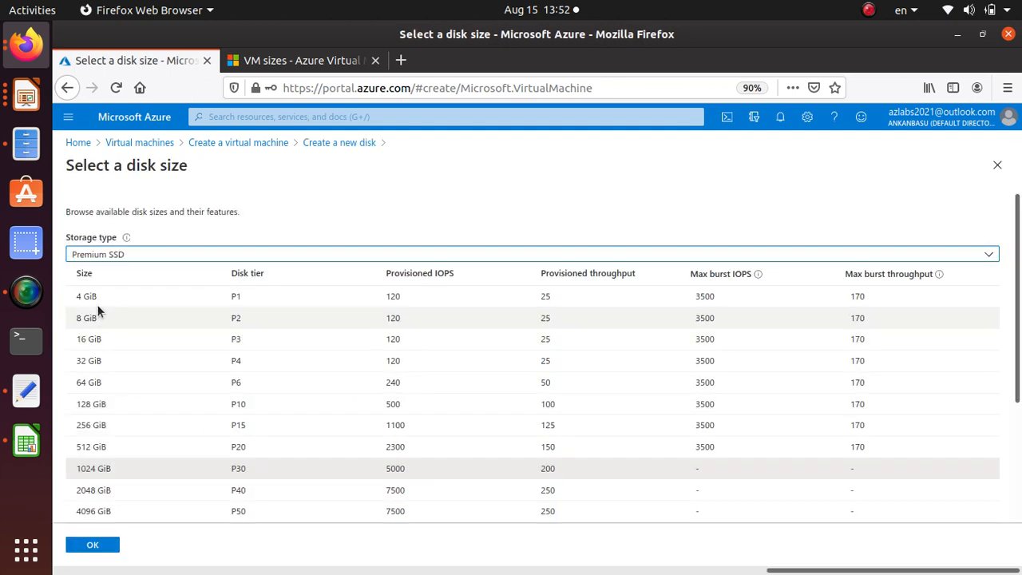
pyautogui.click(120, 296)
pyautogui.click(93, 545)
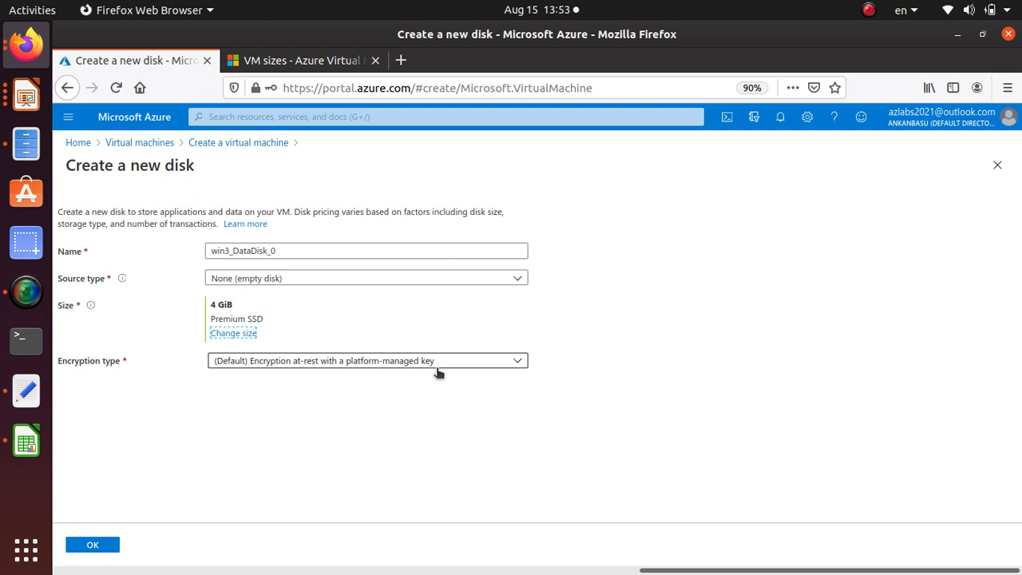
pyautogui.click(109, 553)
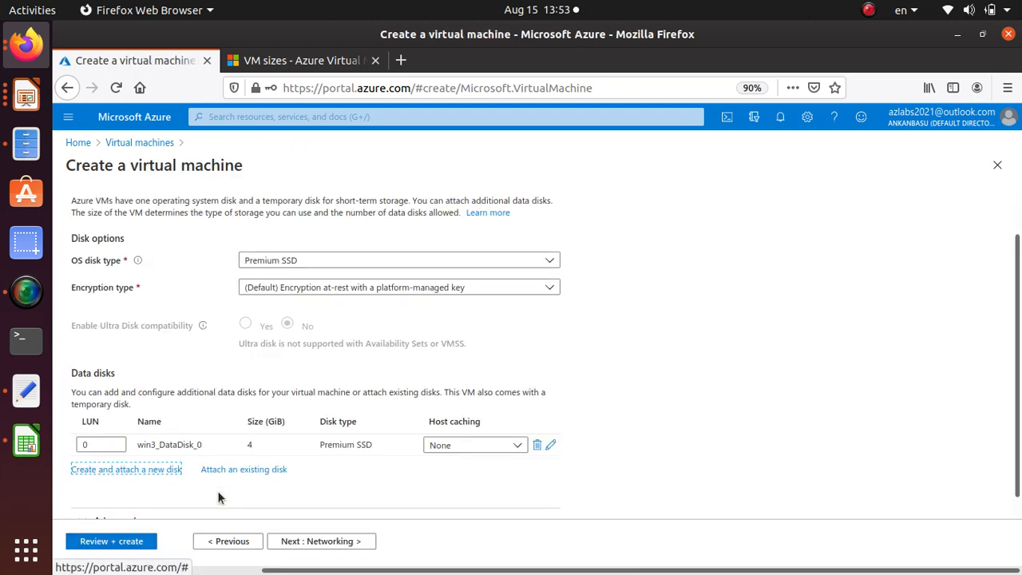
# Keep the default networking and management settings for win3 and proceed to the advanced settings
pyautogui.click(348, 542)
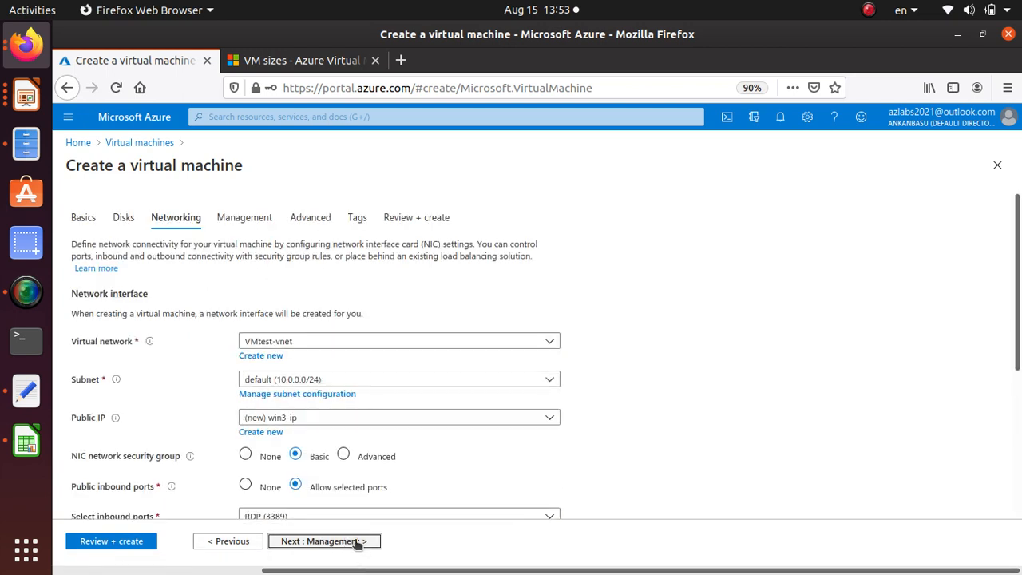
pyautogui.click(356, 543)
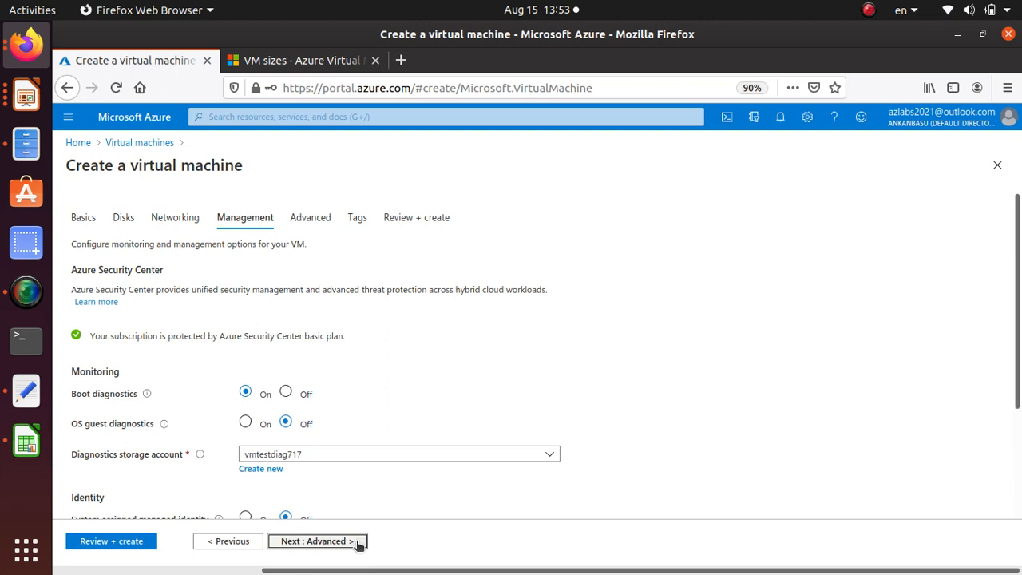
pyautogui.click(356, 542)
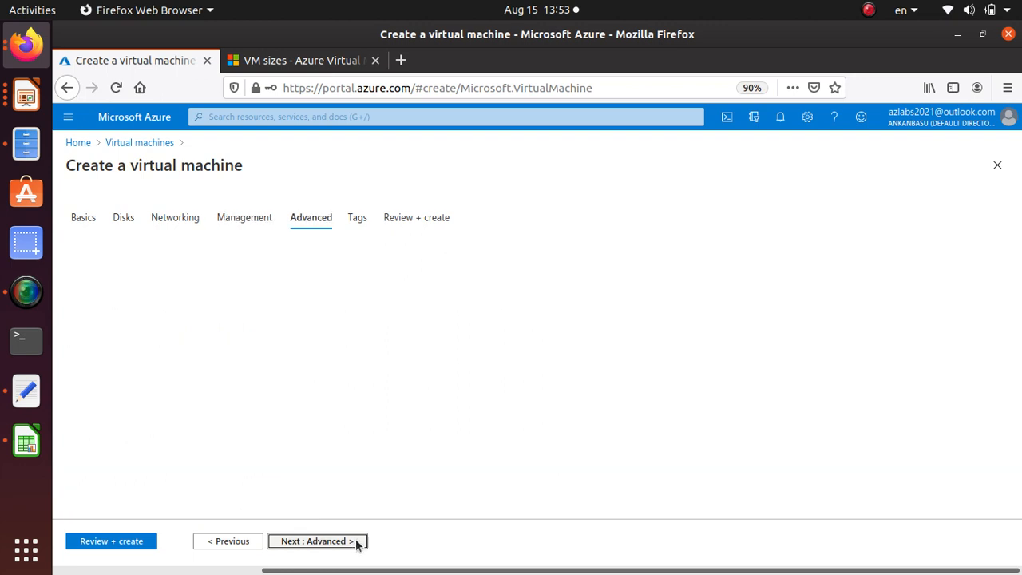
# Validate win3's configuration, check its availability set and data disk in the summary, and create the virtual machine
pyautogui.click(133, 540)
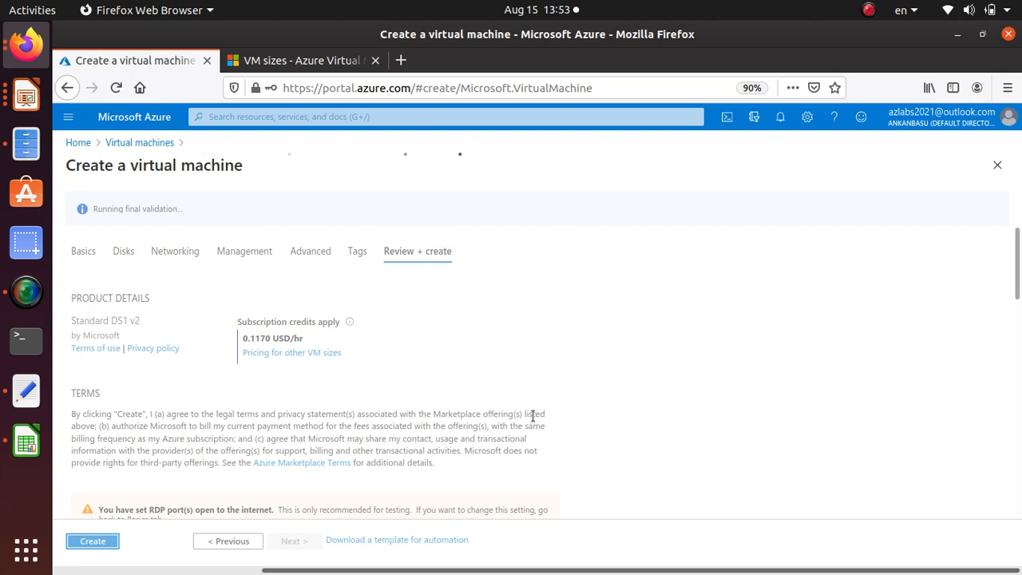
pyautogui.scroll(-3, 237, 409)
pyautogui.scroll(-6, 237, 413)
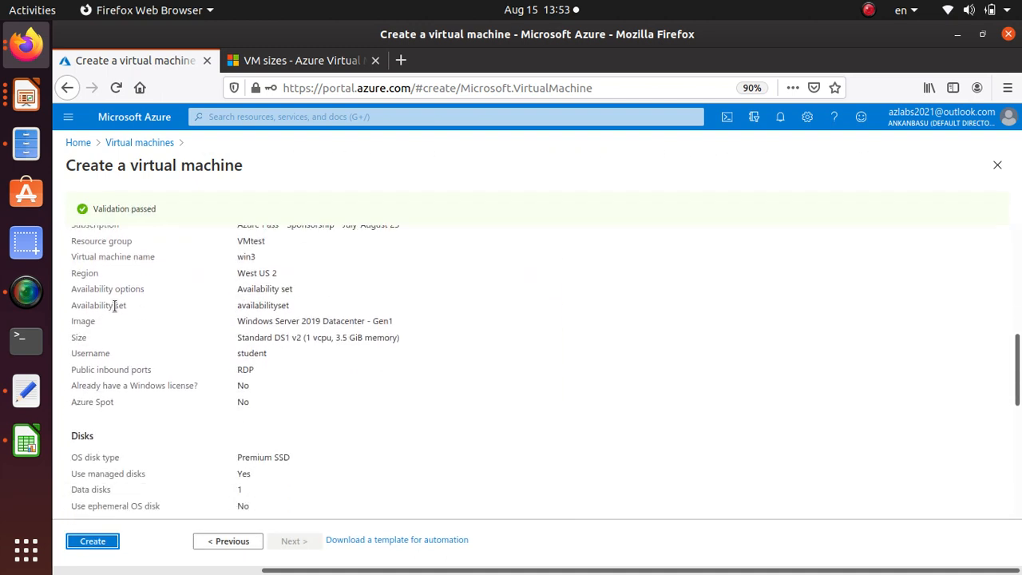
pyautogui.tripleClick(115, 305)
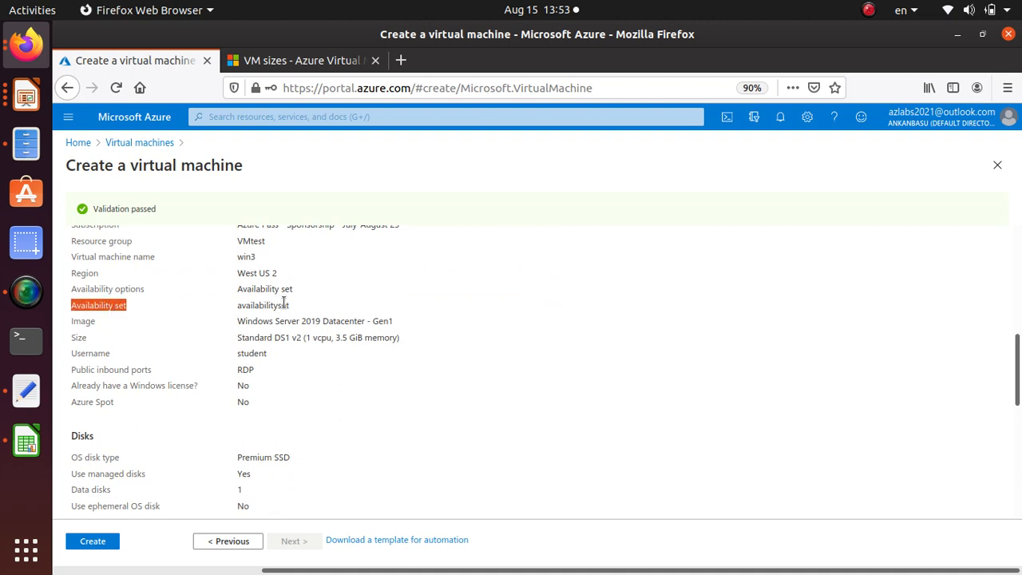
pyautogui.moveTo(292, 310); pyautogui.dragTo(61, 308)
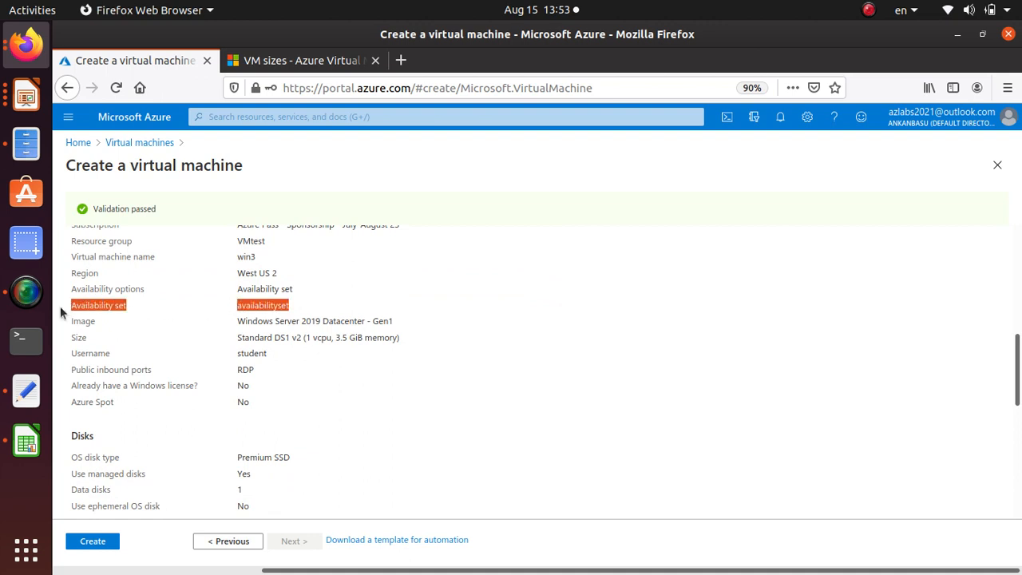
pyautogui.scroll(-2, 98, 449)
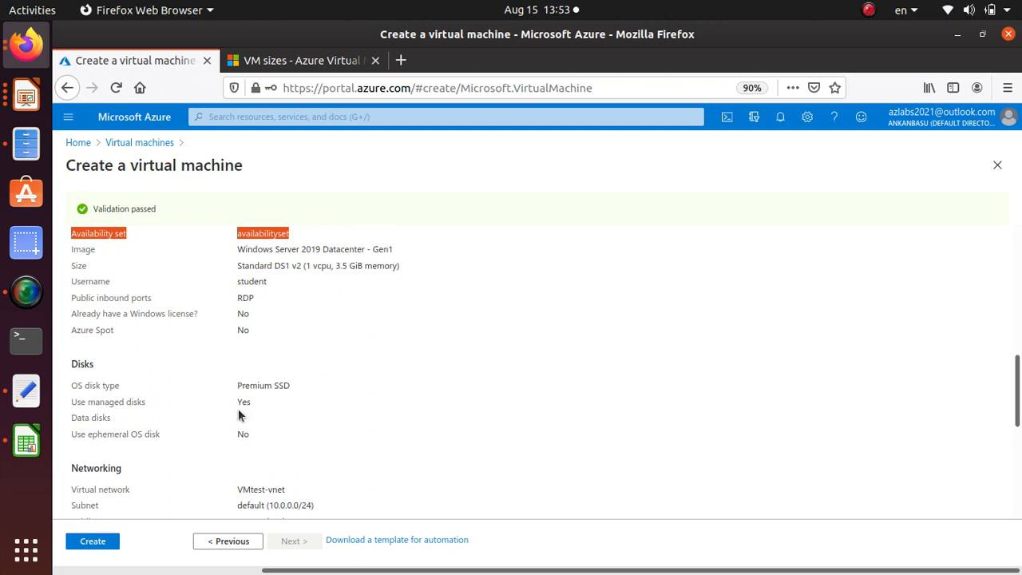
pyautogui.moveTo(250, 416); pyautogui.dragTo(66, 425)
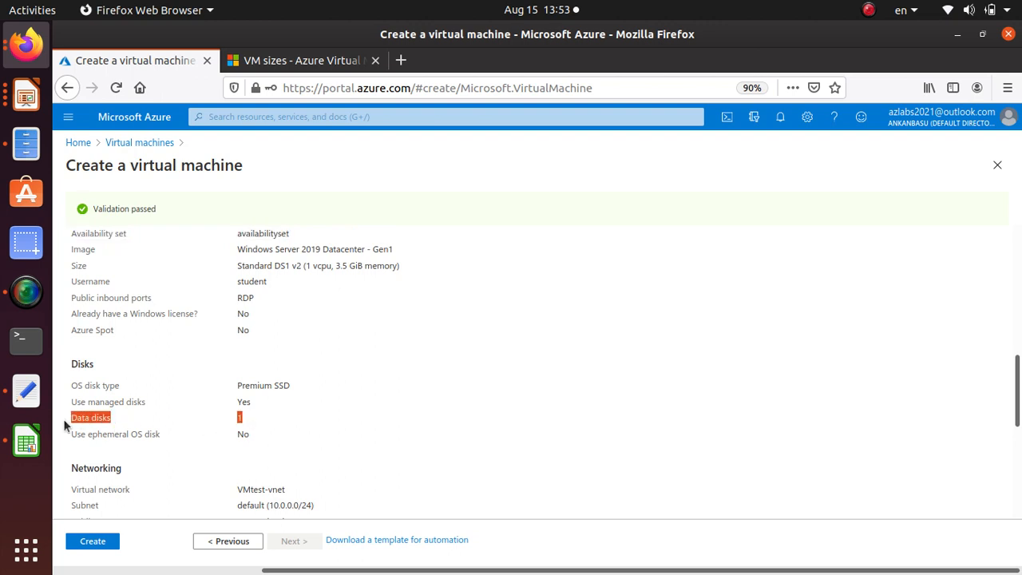
pyautogui.scroll(-3, 289, 490)
pyautogui.click(92, 541)
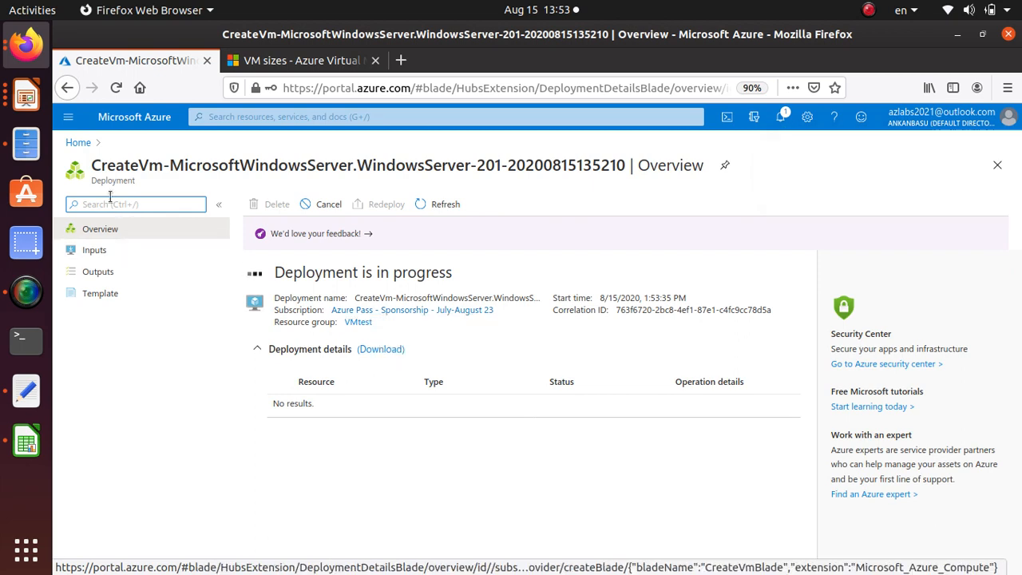
# Start creating another virtual machine in the VMtest resource group and name it win4
pyautogui.click(78, 144)
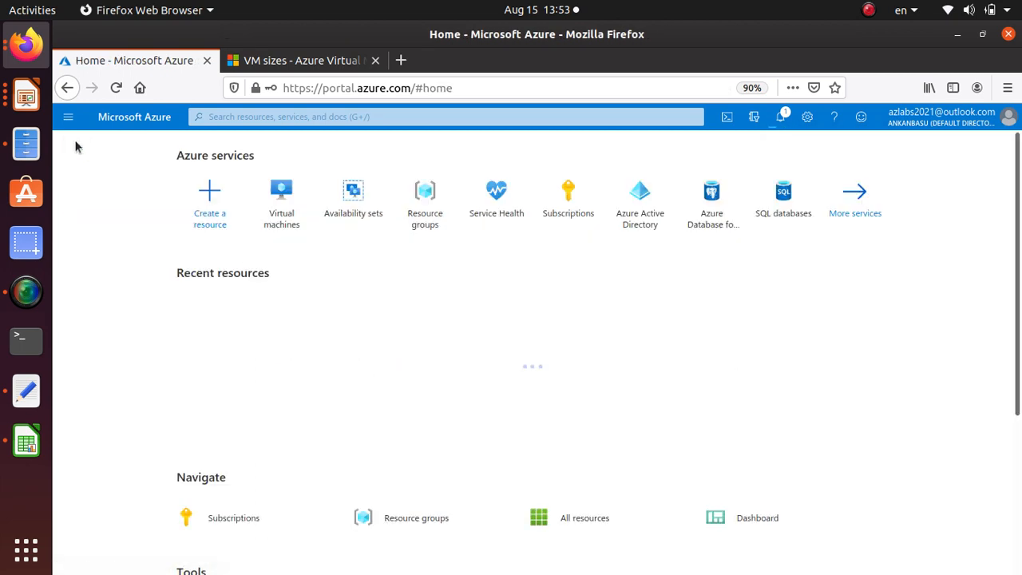
pyautogui.click(279, 223)
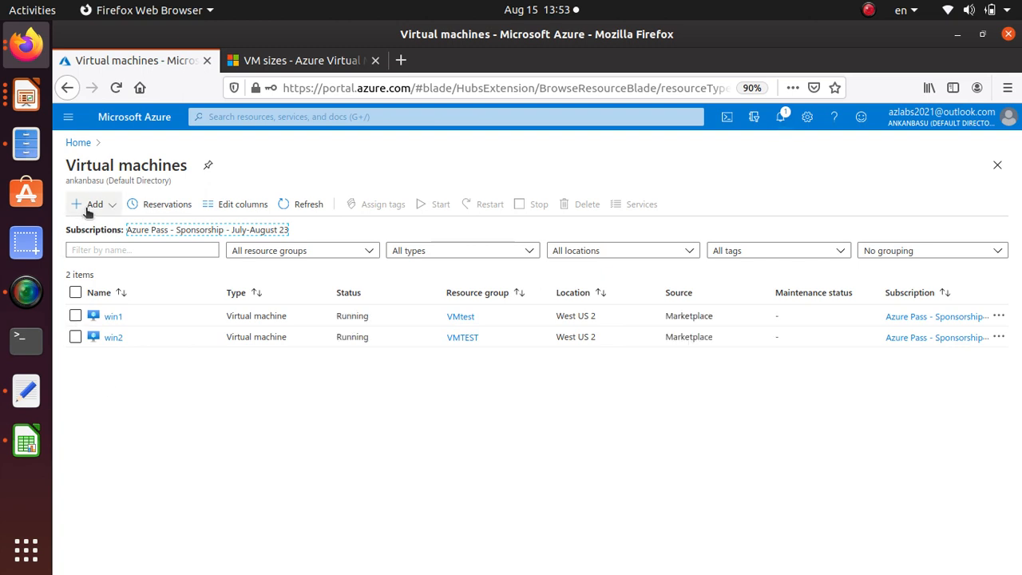
pyautogui.click(89, 204)
pyautogui.click(109, 226)
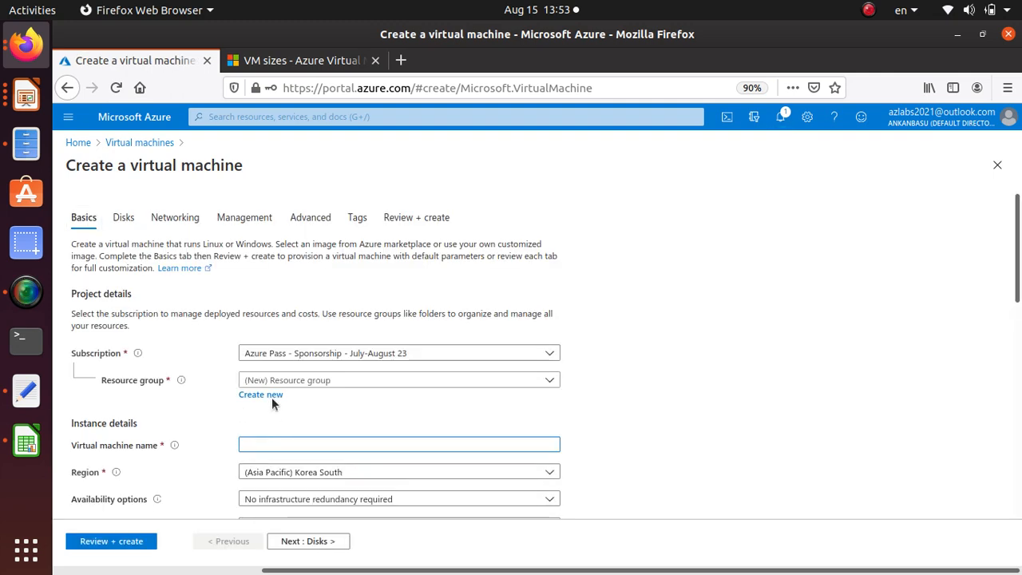
pyautogui.click(284, 382)
pyautogui.click(263, 509)
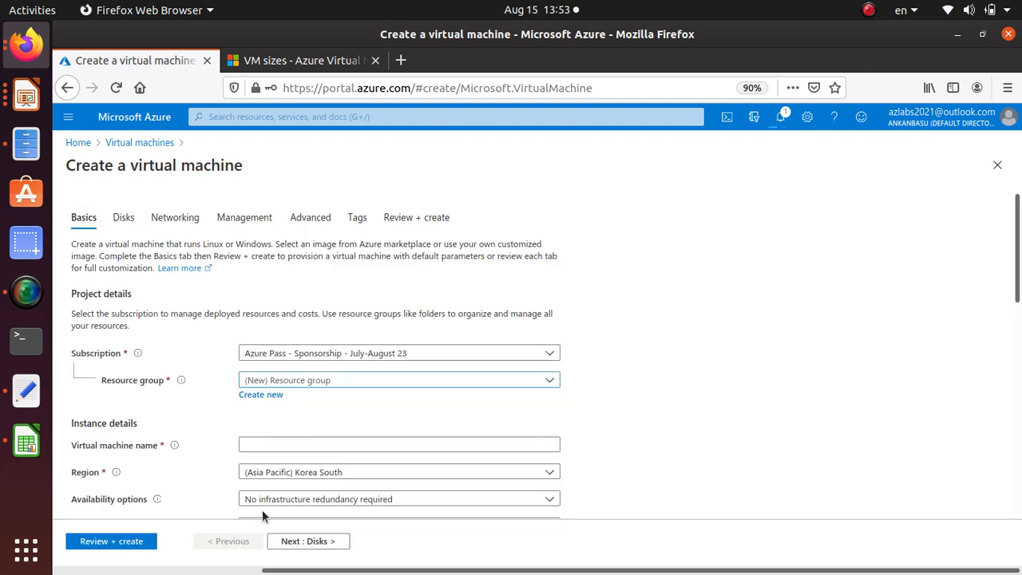
pyautogui.scroll(-3, 240, 426)
pyautogui.click(253, 334)
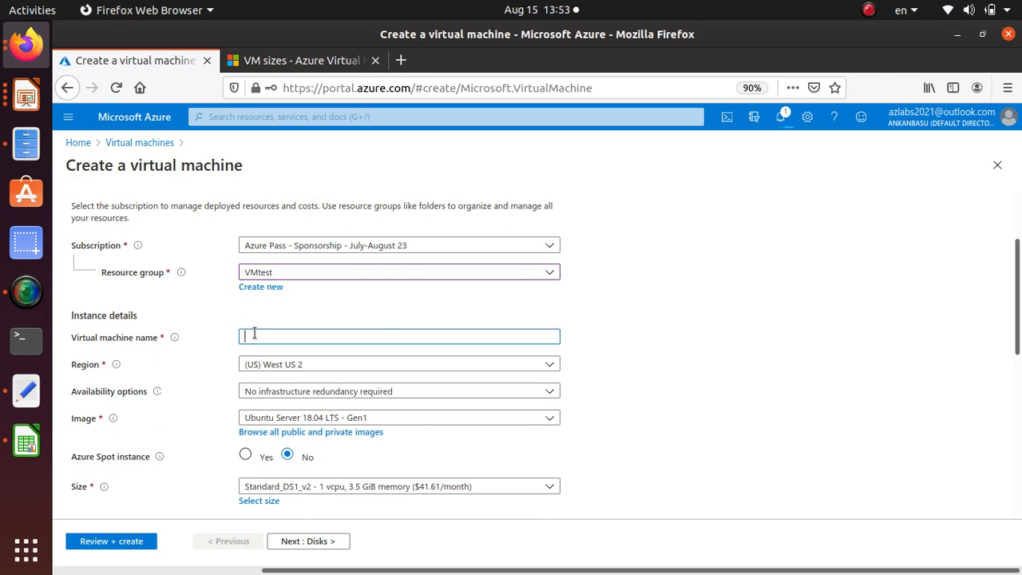
pyautogui.write('ws')
# Set win4's availability option to Availability set and assign it to the existing availabilityset
pyautogui.scroll(-2, 237, 325)
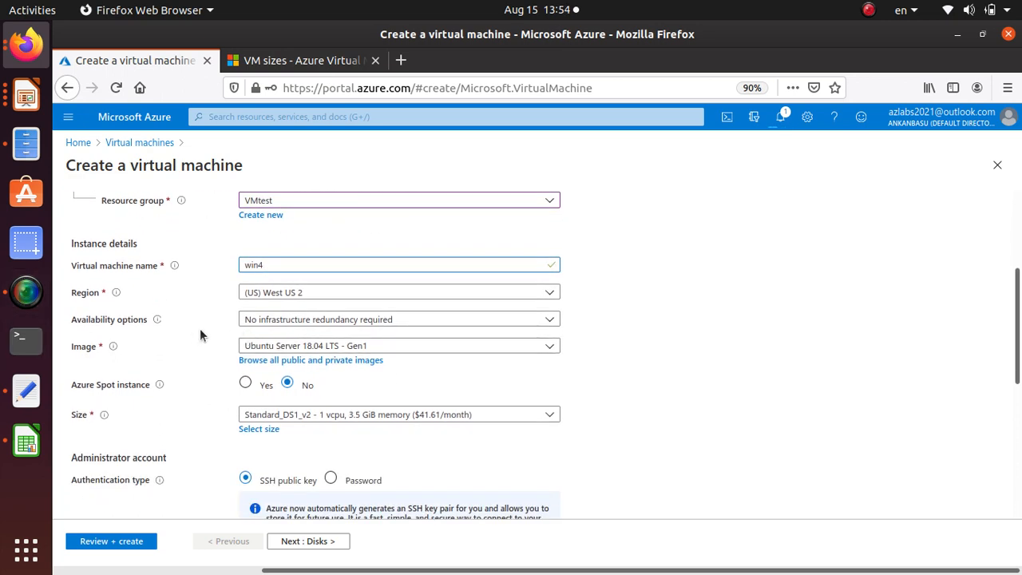
pyautogui.click(279, 321)
pyautogui.click(278, 382)
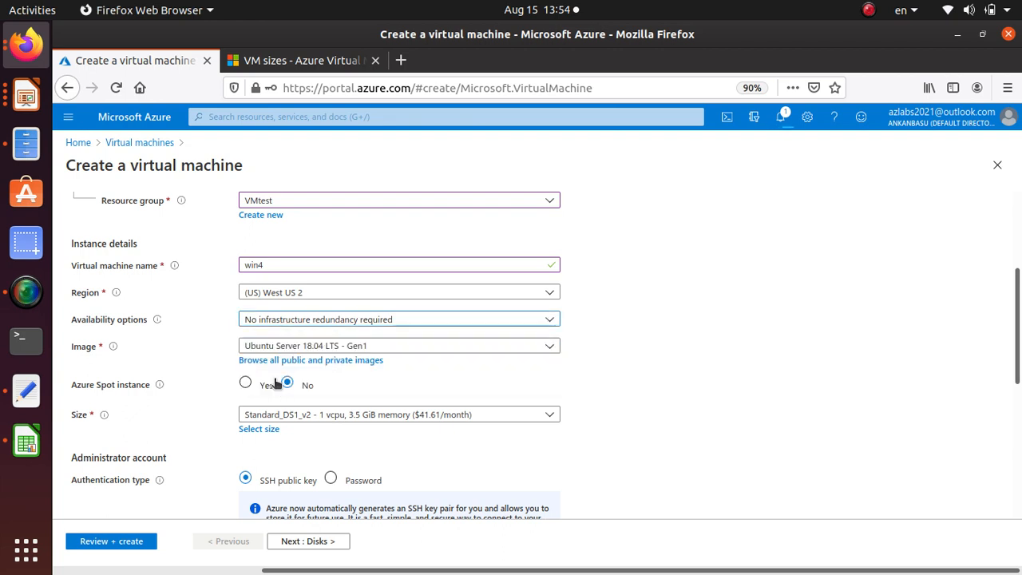
pyautogui.click(525, 346)
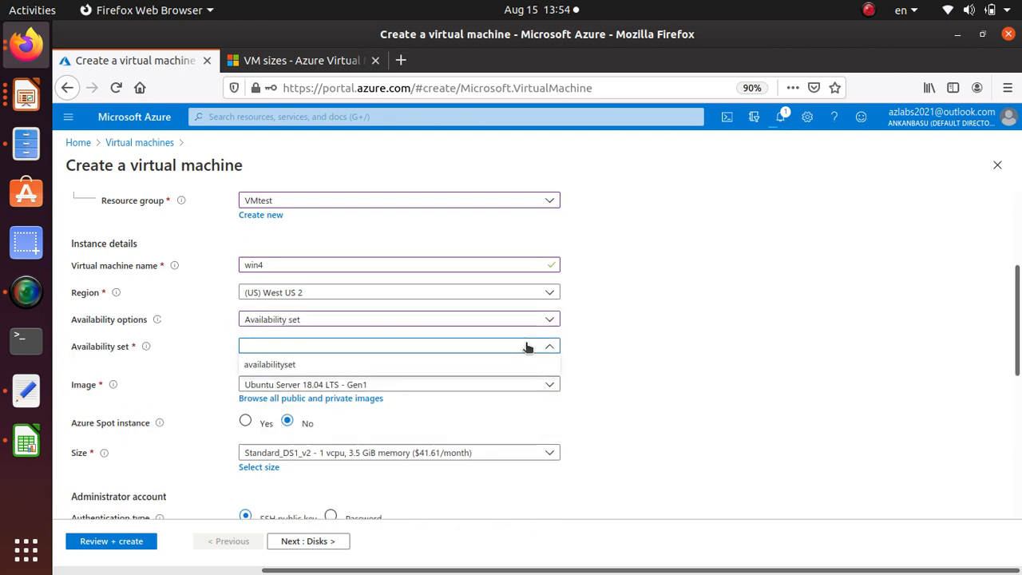
pyautogui.click(305, 360)
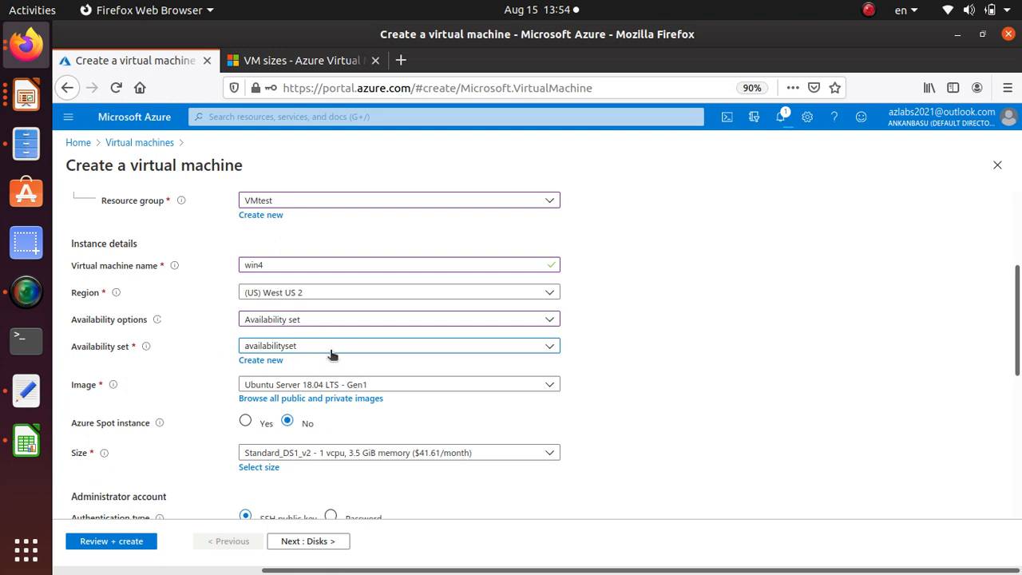
# Choose Windows Server 2019 Datacenter - Gen1 as the image for win4
pyautogui.click(362, 385)
pyautogui.scroll(-1, 389, 275)
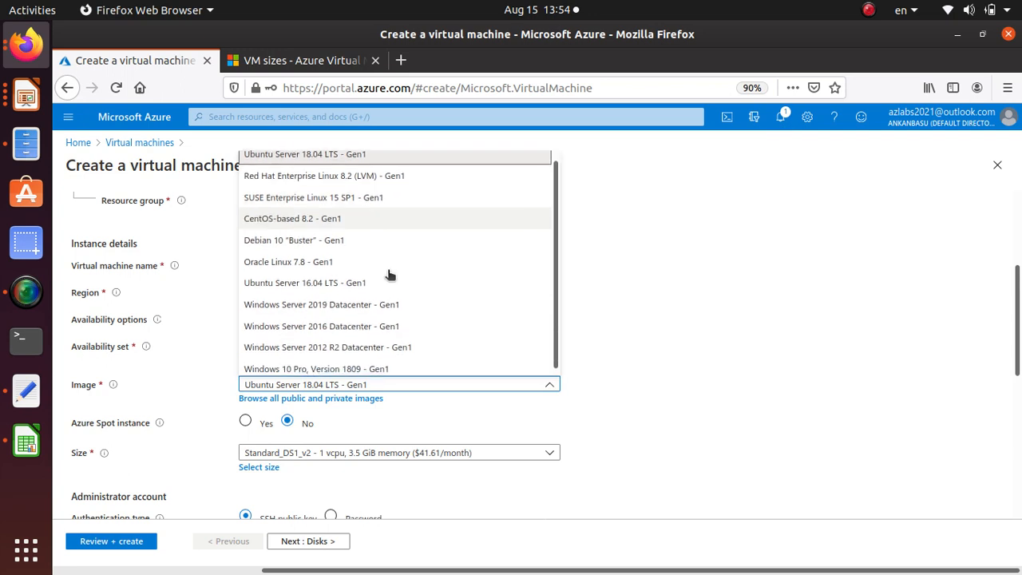
pyautogui.click(389, 304)
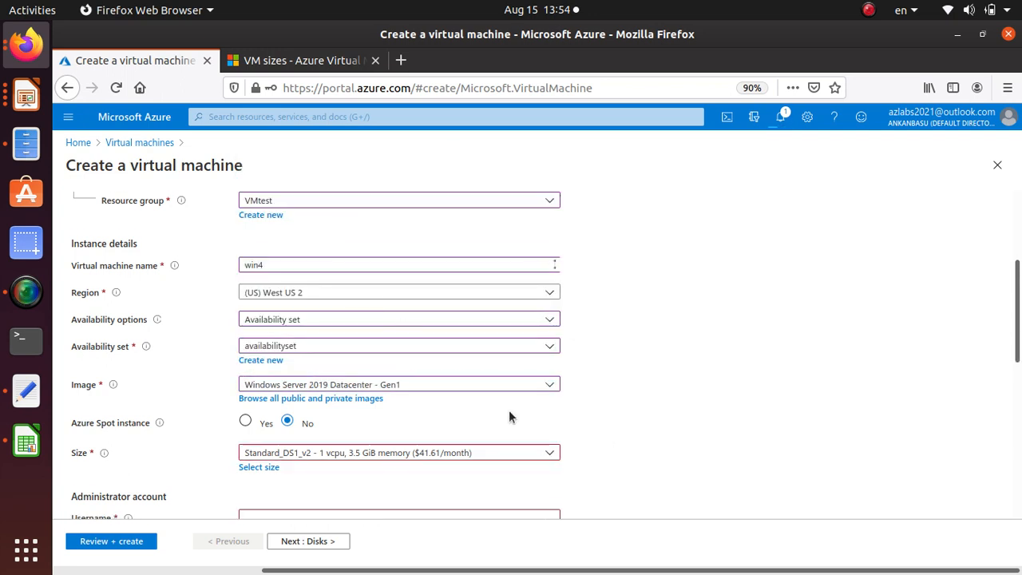
# Fill in win4's administrator account with the username student, and enter and confirm the account password
pyautogui.scroll(-2, 479, 423)
pyautogui.scroll(-1, 253, 360)
pyautogui.click(264, 406)
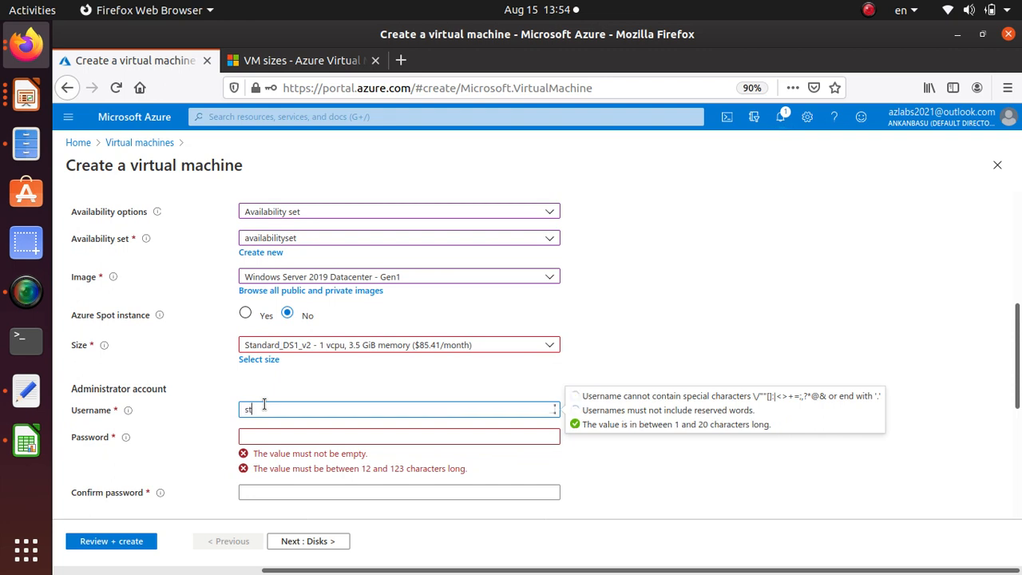
pyautogui.press('Tab')
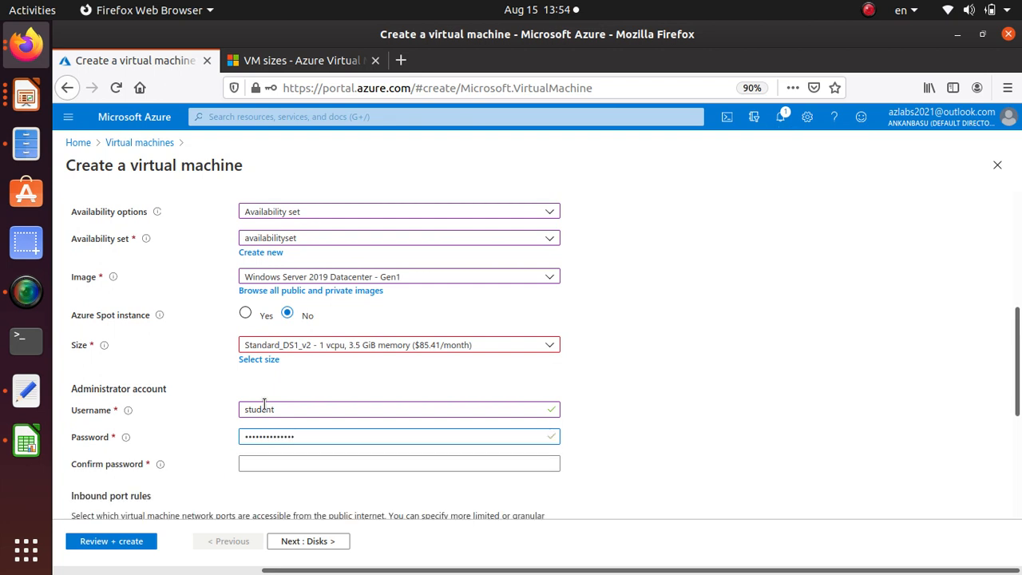
pyautogui.press('Tab')
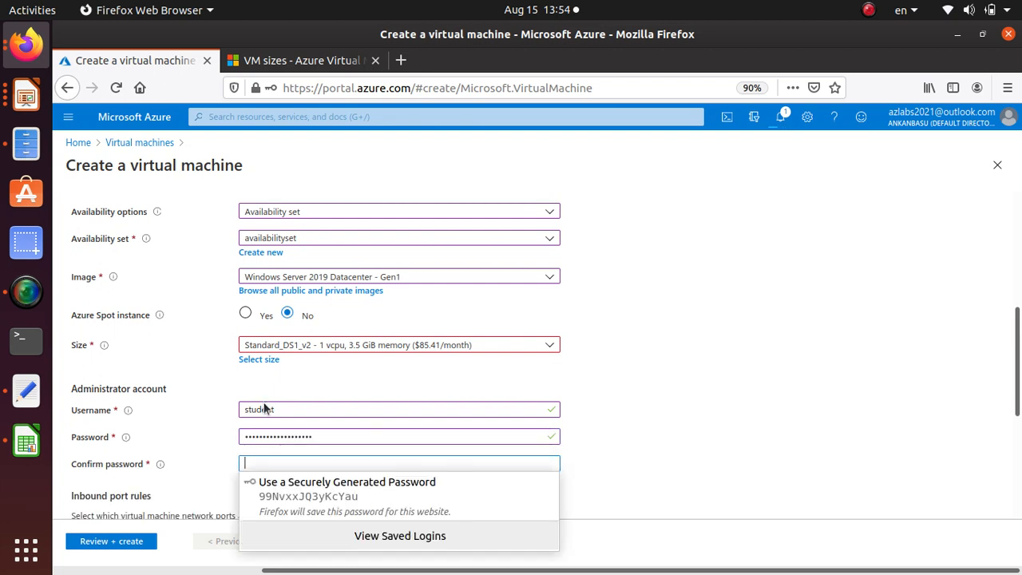
pyautogui.write('••')
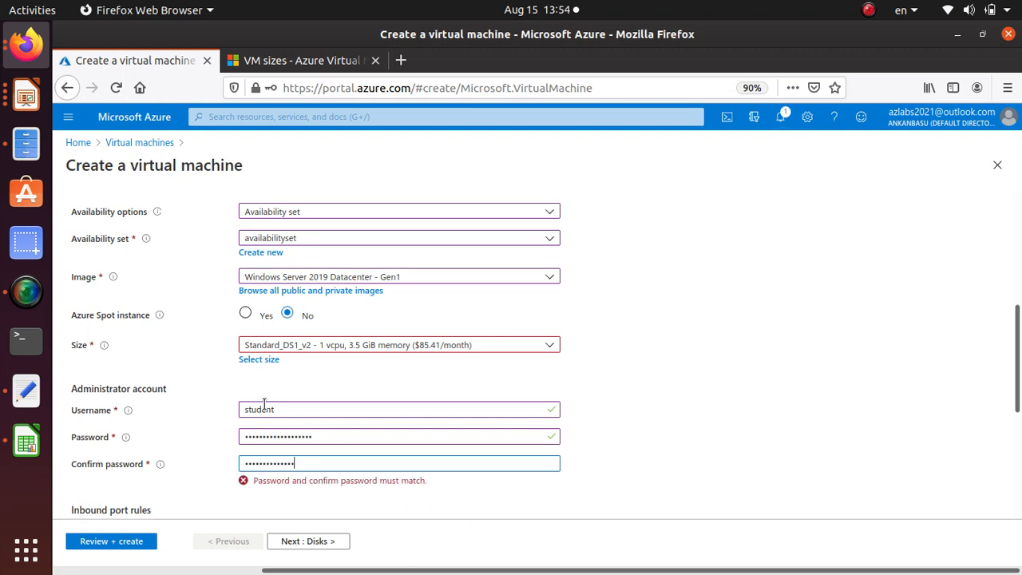
pyautogui.scroll(-5, 263, 412)
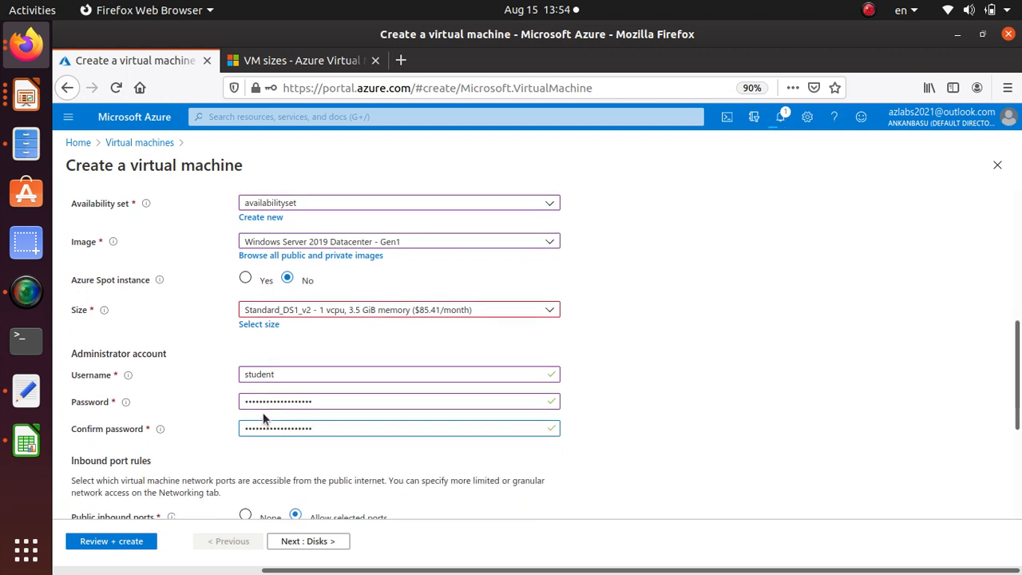
# In win4's disk settings, create and attach an empty 4 GiB Premium SSD data disk
pyautogui.click(318, 543)
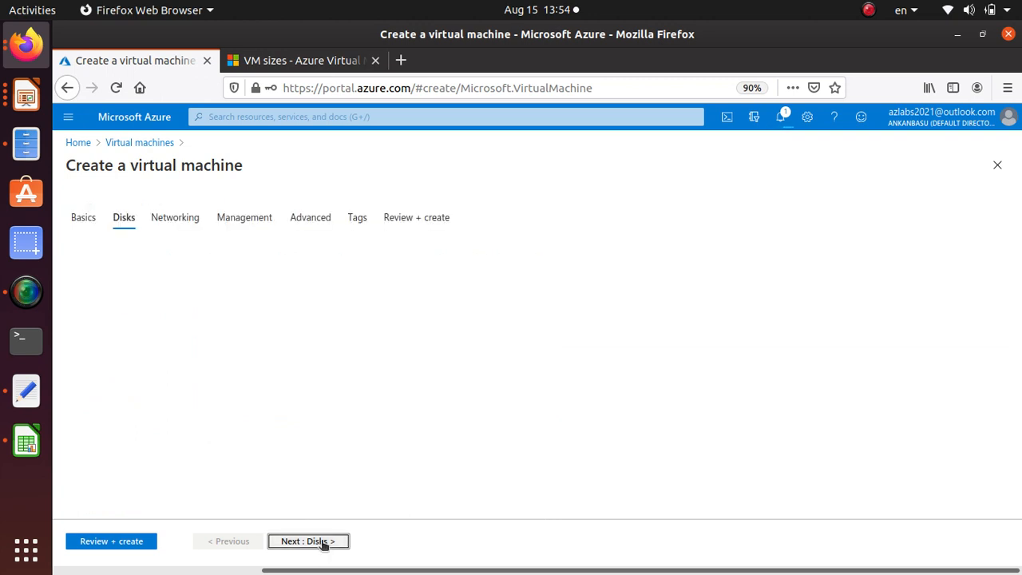
pyautogui.scroll(-1, 198, 460)
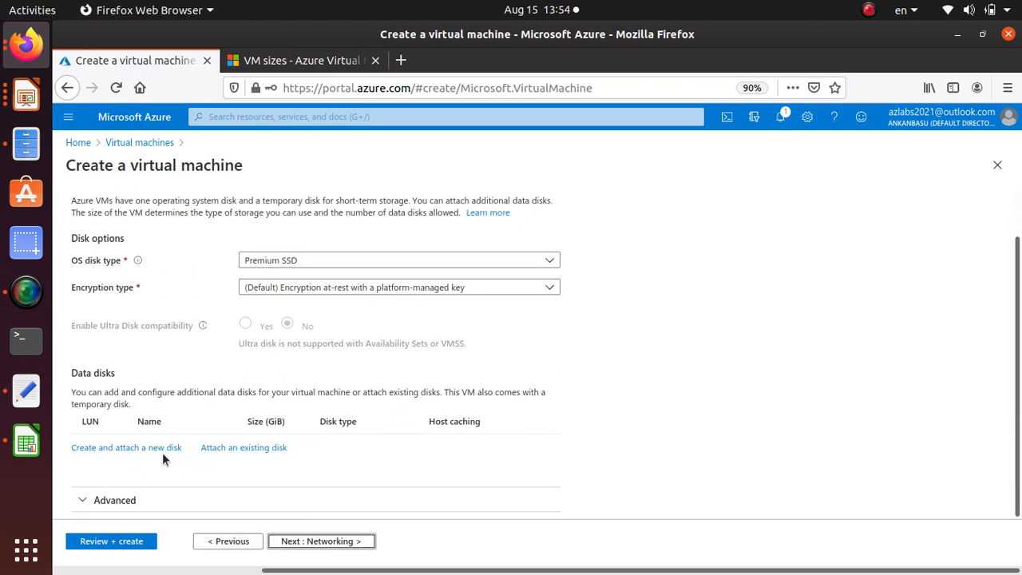
pyautogui.click(160, 449)
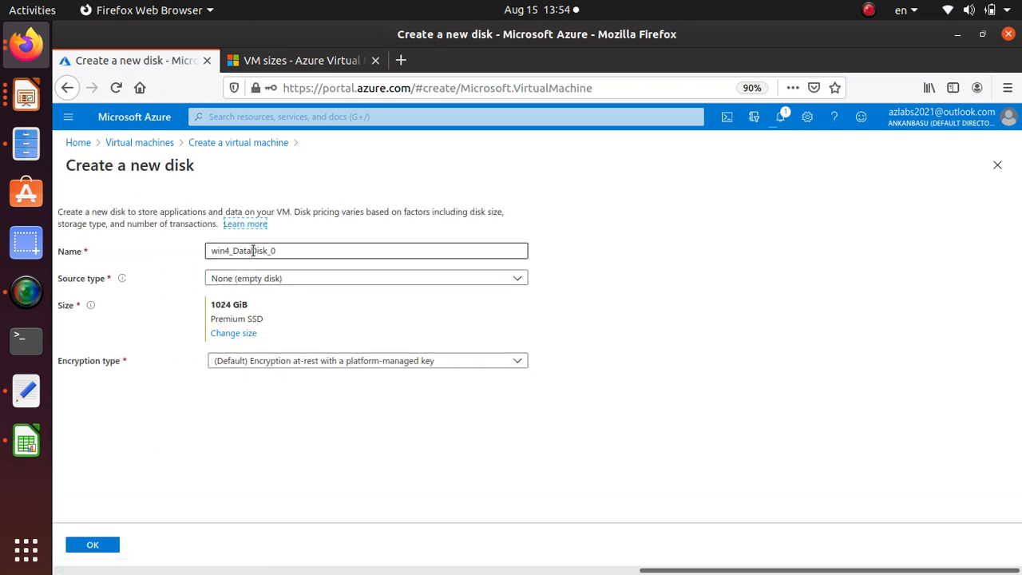
pyautogui.click(236, 336)
pyautogui.click(88, 296)
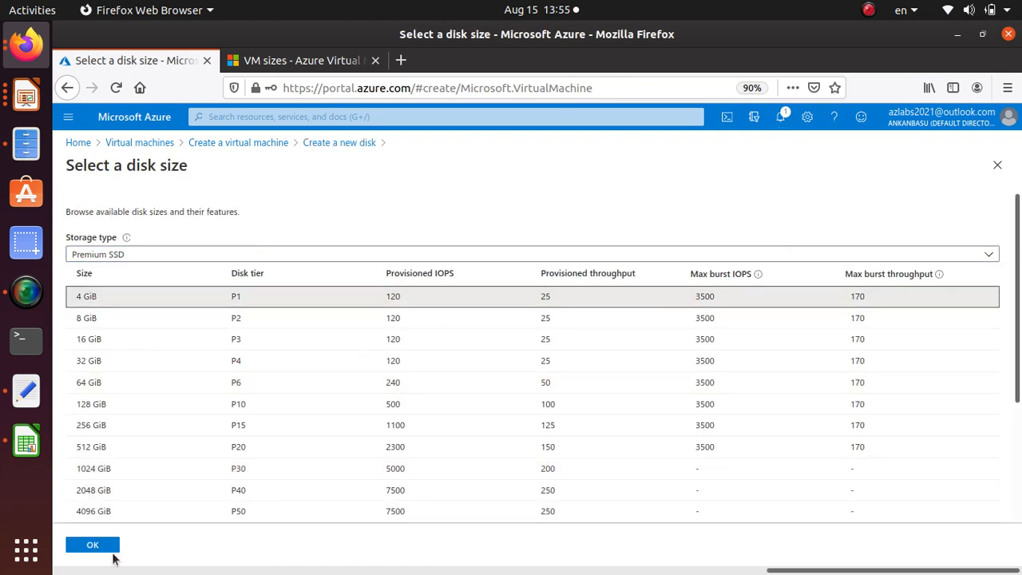
pyautogui.click(108, 548)
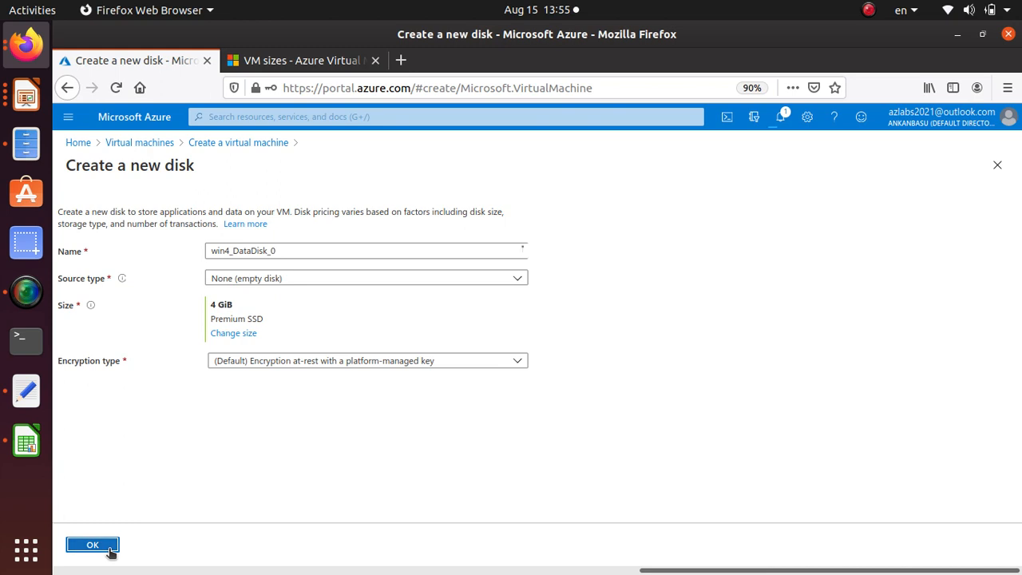
pyautogui.click(92, 545)
pyautogui.scroll(-1, 263, 495)
# Keep win4's default networking and management settings, validate the configuration and create the virtual machine
pyautogui.click(321, 541)
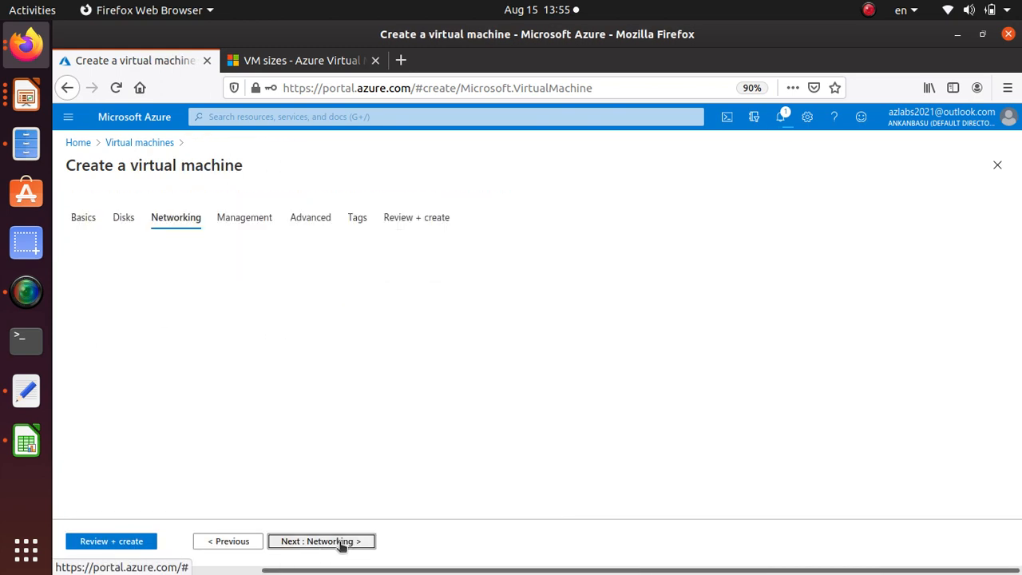
pyautogui.click(341, 542)
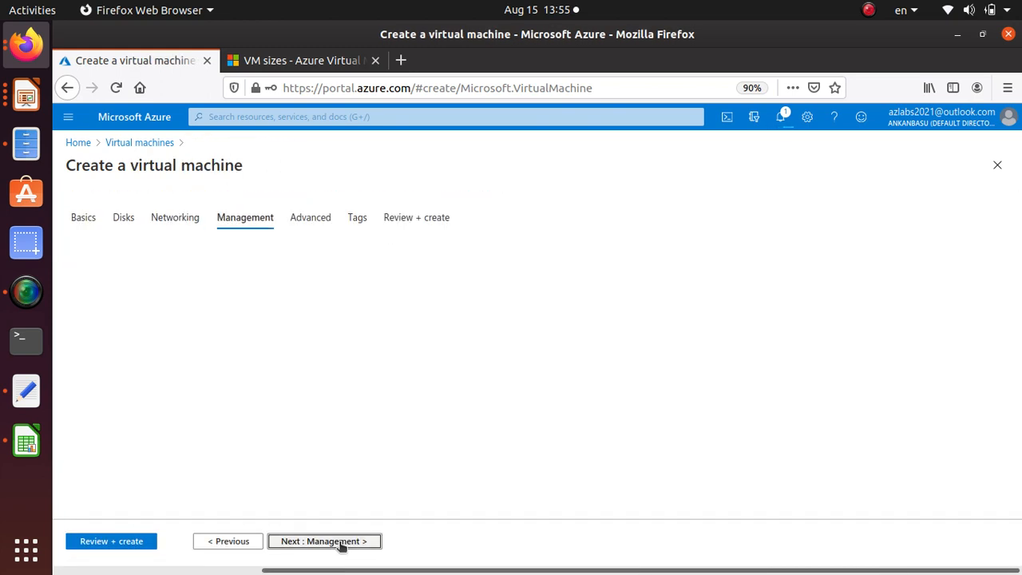
pyautogui.click(341, 542)
pyautogui.click(114, 542)
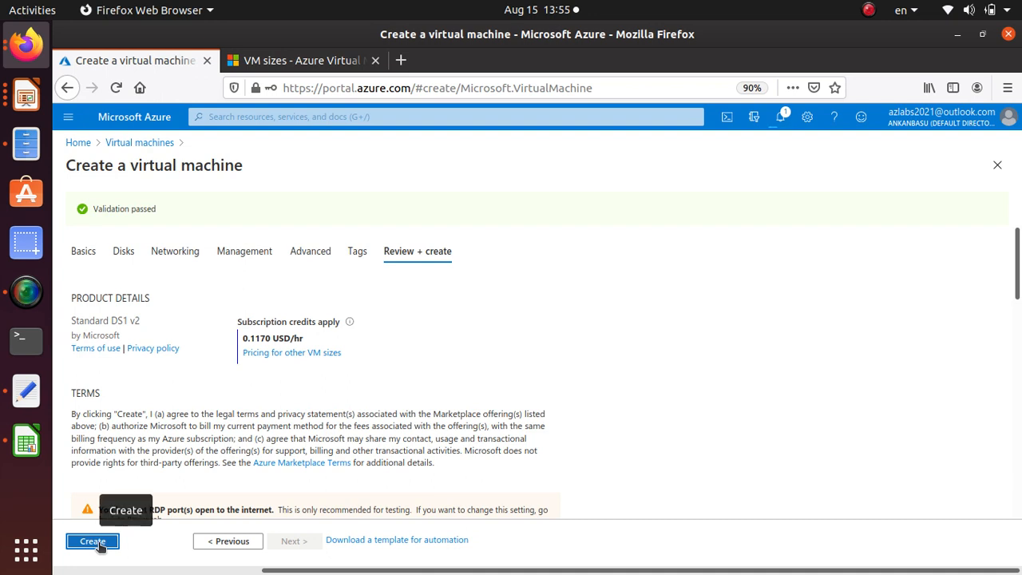
pyautogui.click(97, 543)
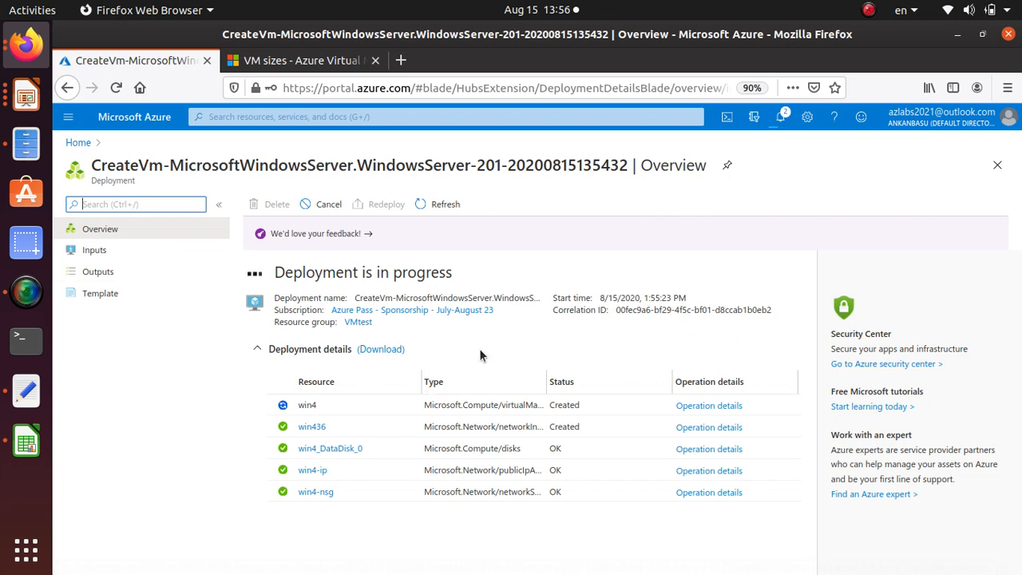
# Open the VMtest resource group from the deployment overview and look through its list of resources
pyautogui.click(355, 320)
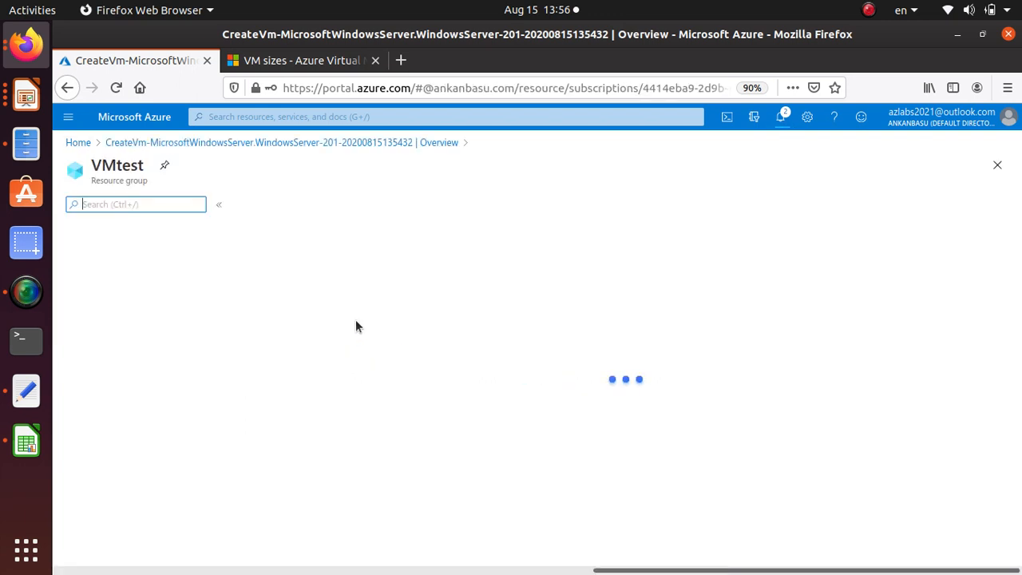
pyautogui.scroll(-10, 569, 423)
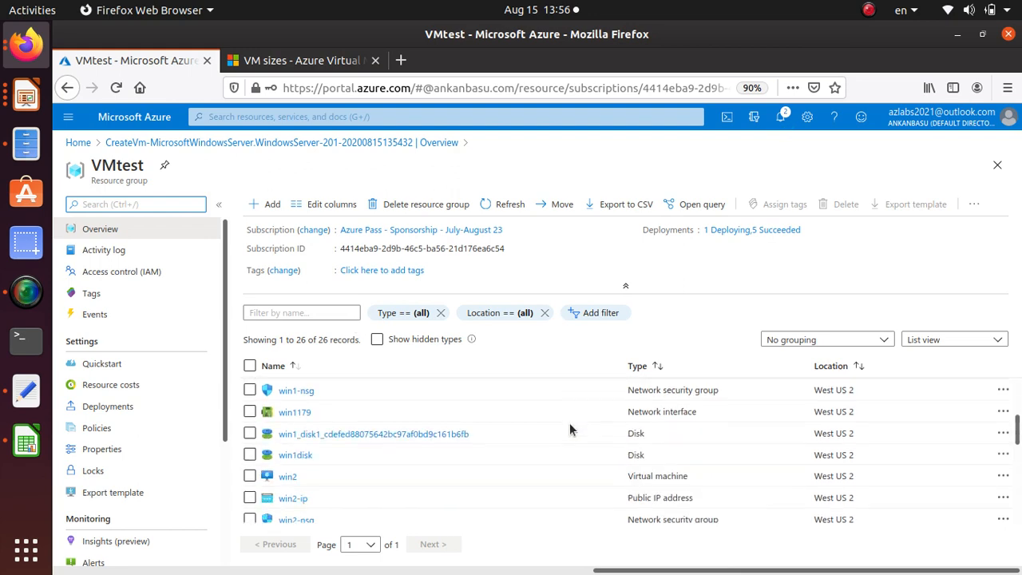
pyautogui.scroll(-3, 569, 422)
pyautogui.scroll(10, 569, 422)
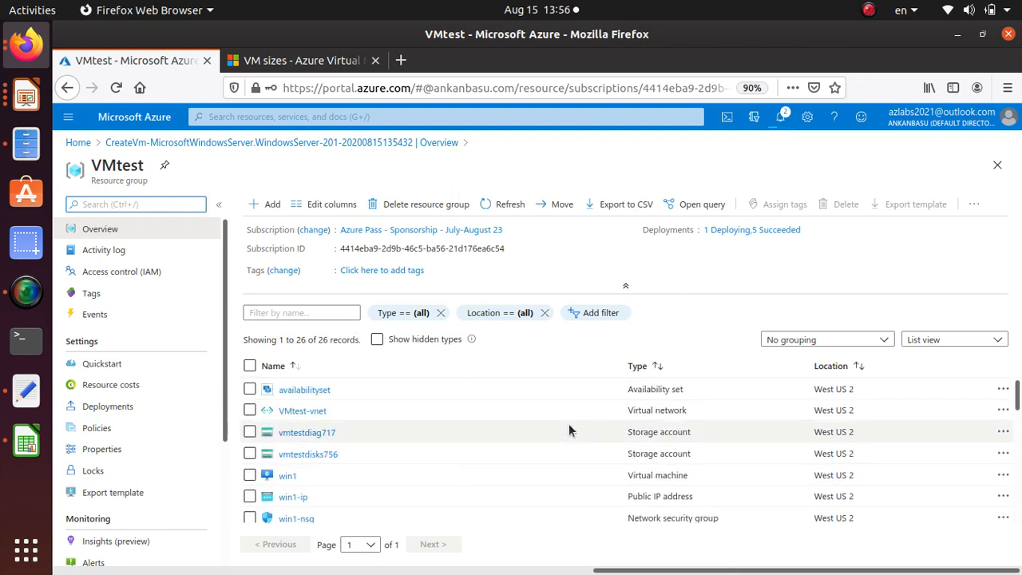
# Check the deployment notifications, find Availability sets through the portal search, and open availabilityset to examine its overview and member VMs
pyautogui.click(780, 126)
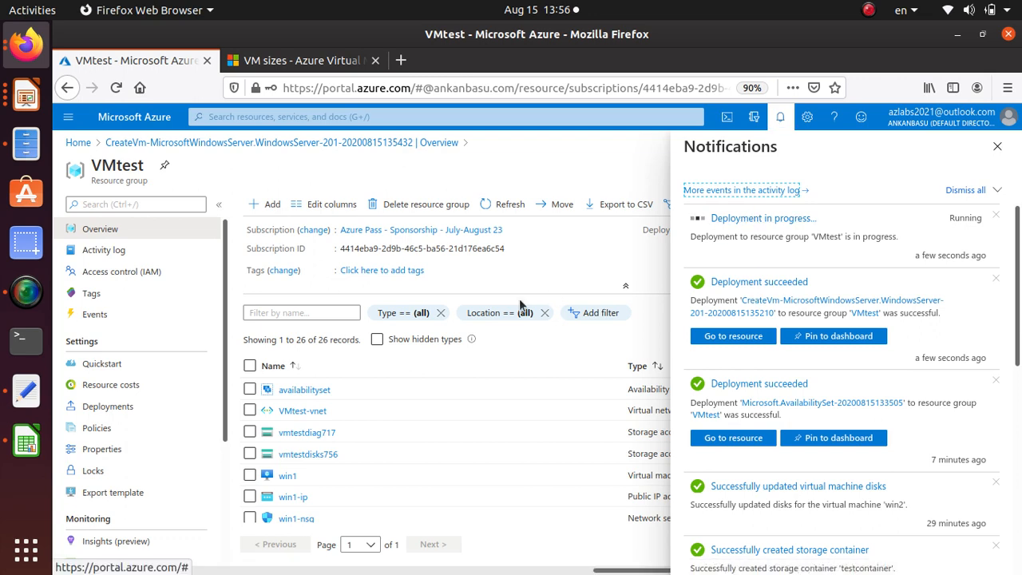
pyautogui.click(547, 269)
pyautogui.click(238, 116)
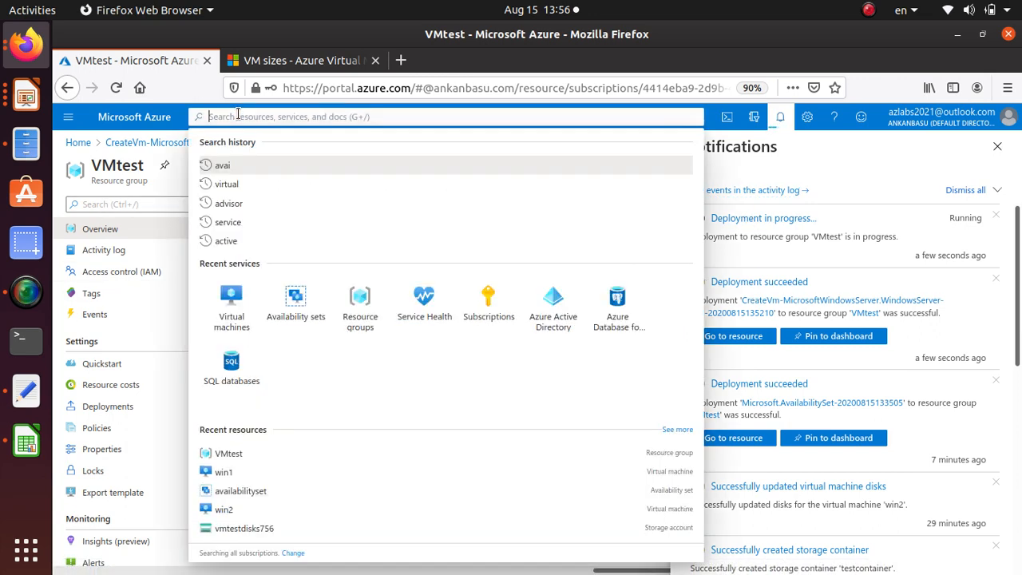
pyautogui.write('availa')
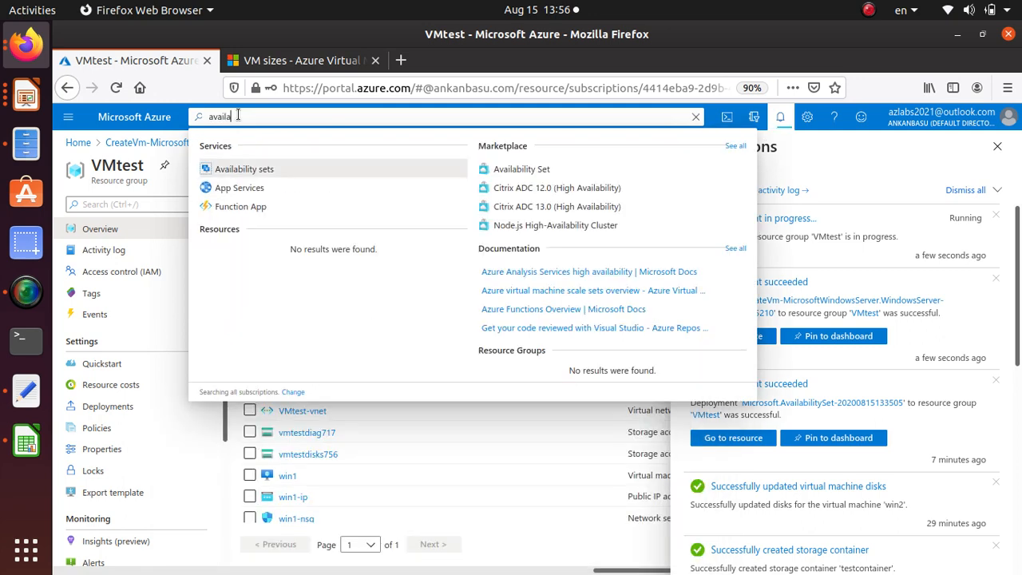
pyautogui.click(243, 168)
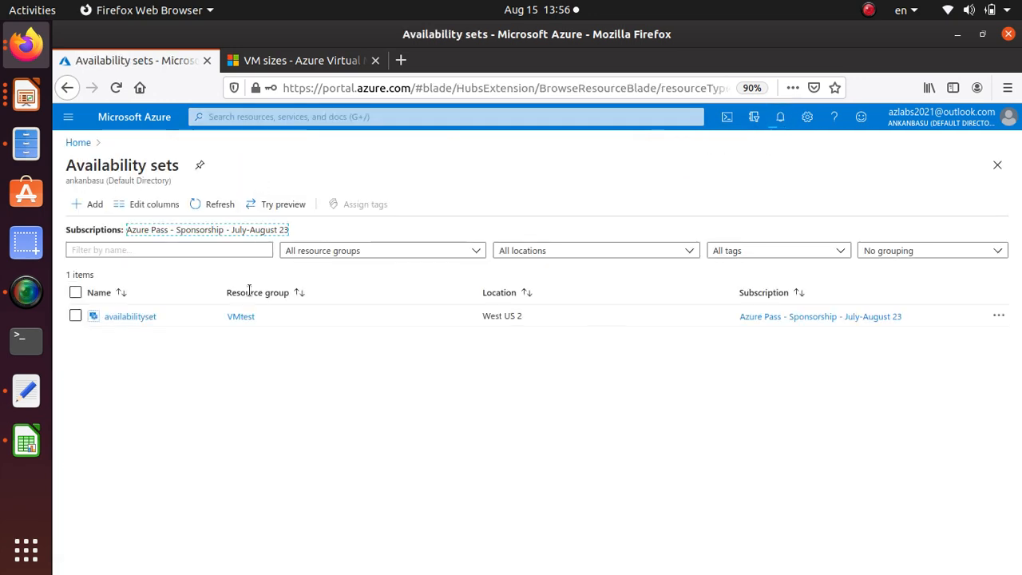
pyautogui.click(137, 318)
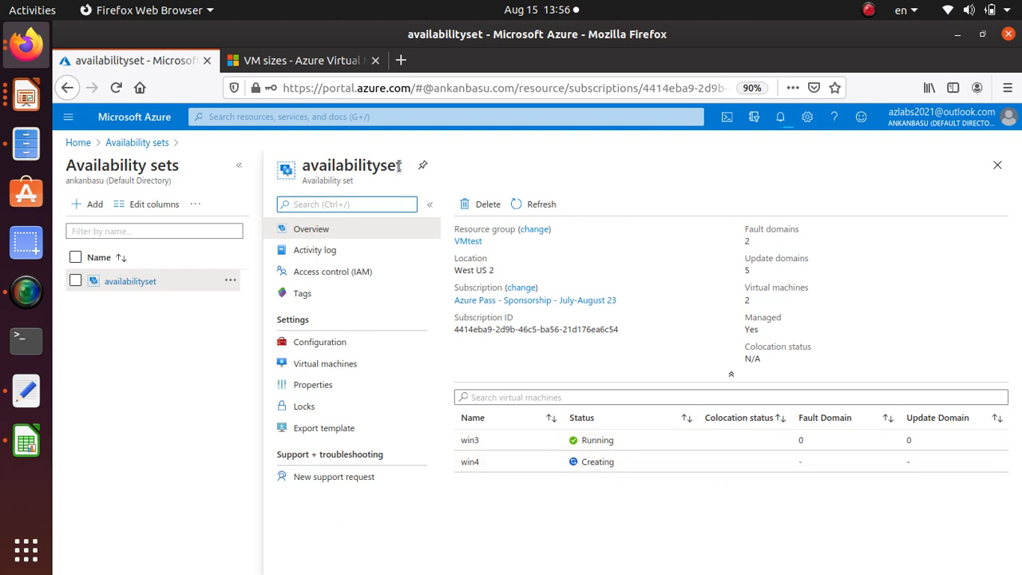
pyautogui.moveTo(401, 165); pyautogui.dragTo(303, 170)
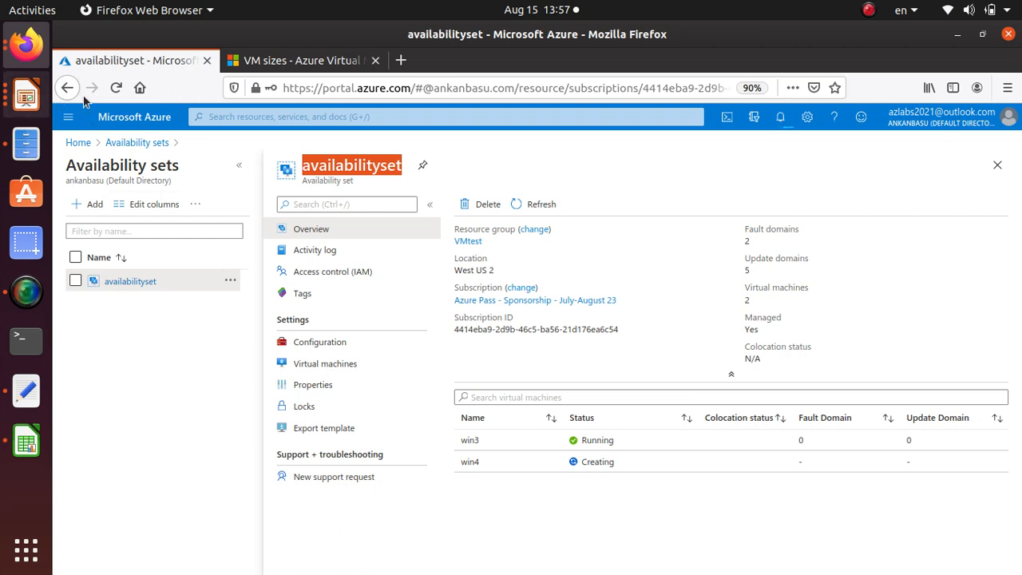
# Reload the availabilityset page and dismiss the service issue and deployment notifications
pyautogui.click(116, 87)
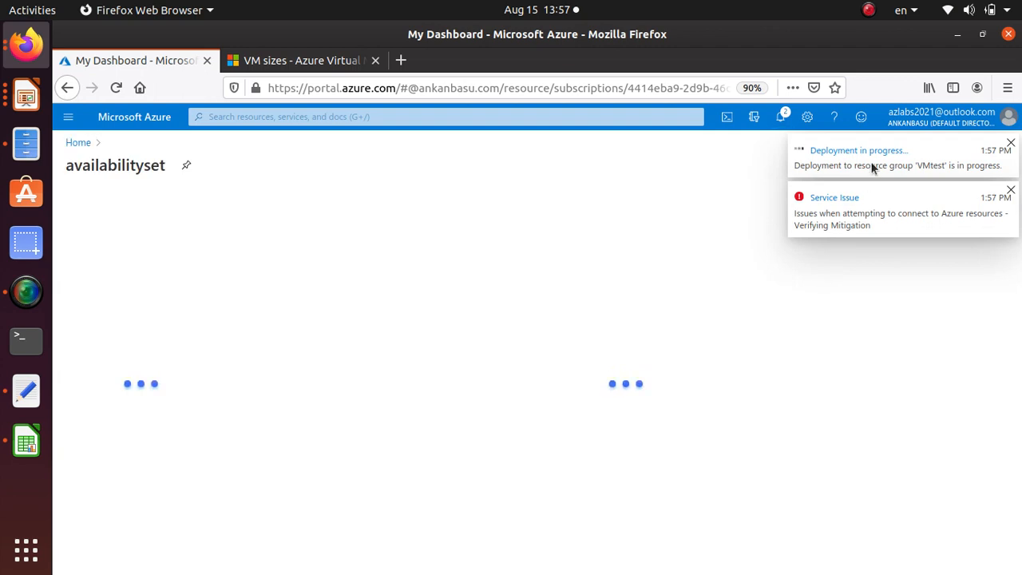
pyautogui.click(1010, 192)
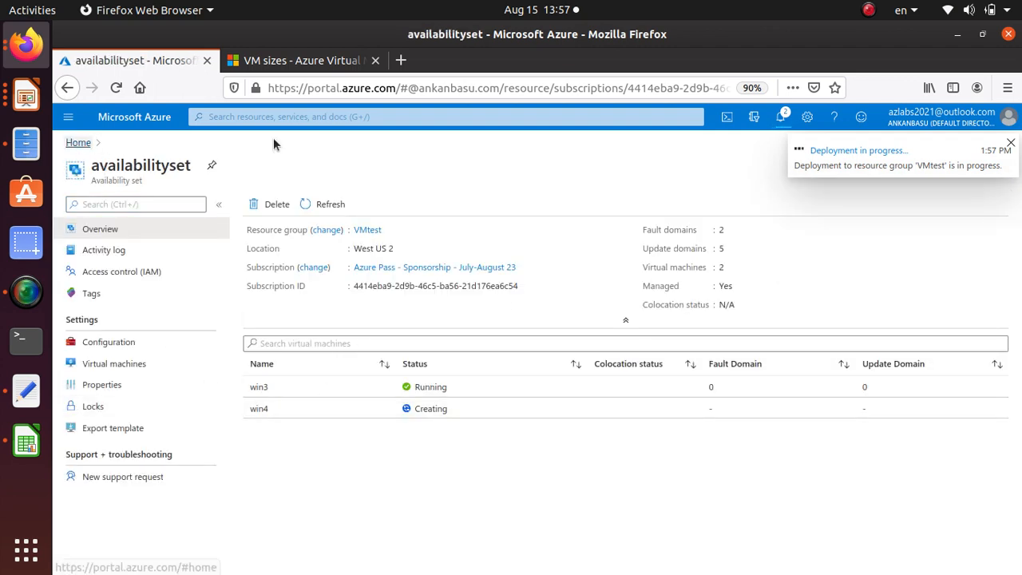
pyautogui.click(780, 117)
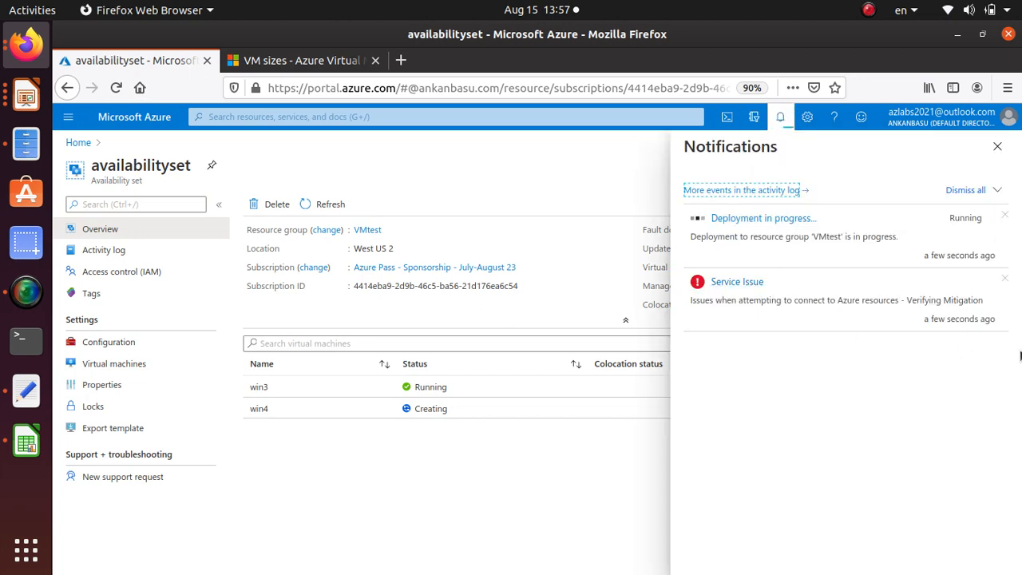
pyautogui.click(1005, 282)
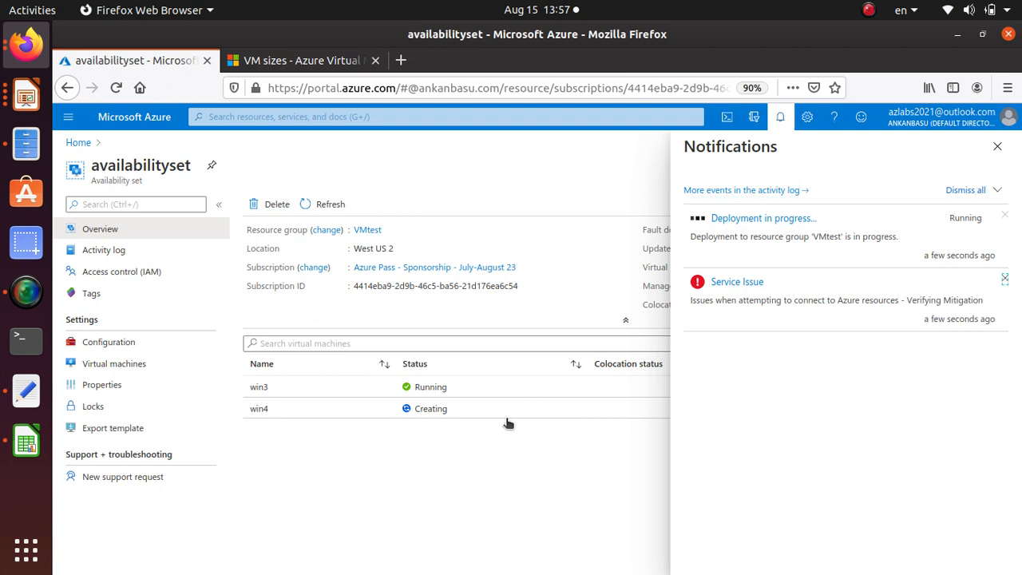
pyautogui.click(1004, 216)
pyautogui.click(992, 152)
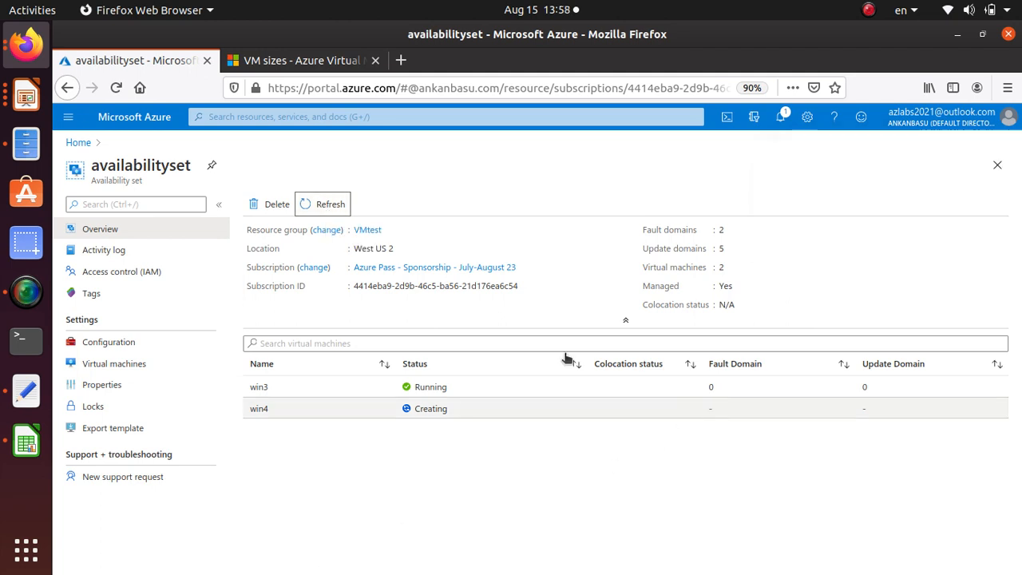
# Refresh the availability set's overview, reopen it from the portal home's Availability sets service, and refresh its VM status again
pyautogui.click(320, 206)
pyautogui.click(319, 206)
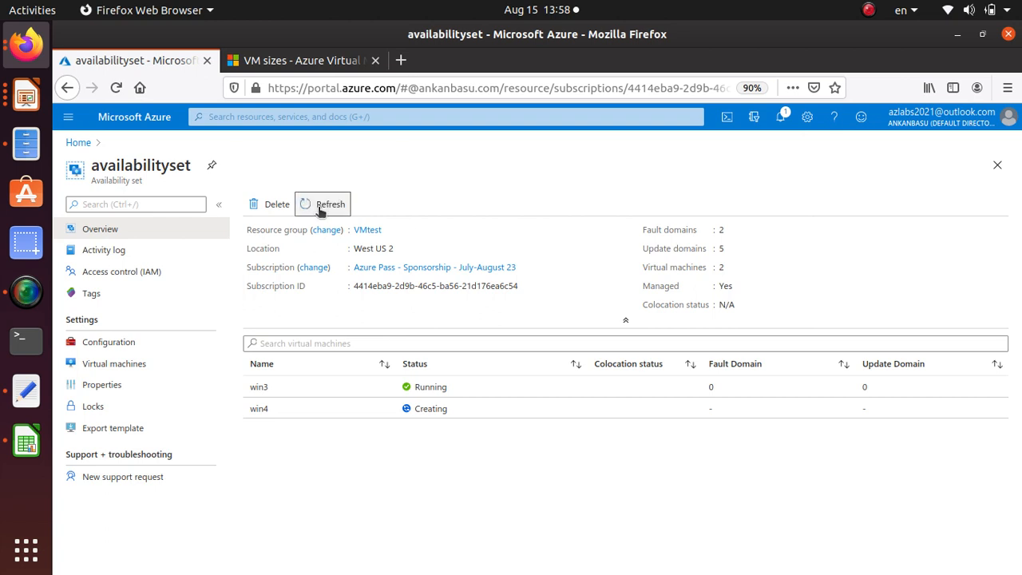
pyautogui.click(74, 142)
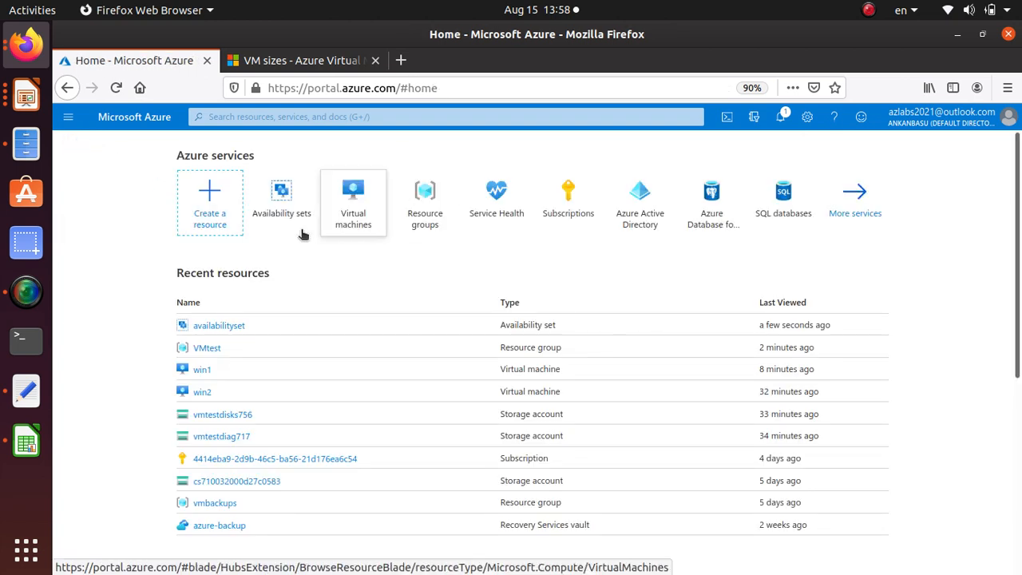
pyautogui.click(269, 215)
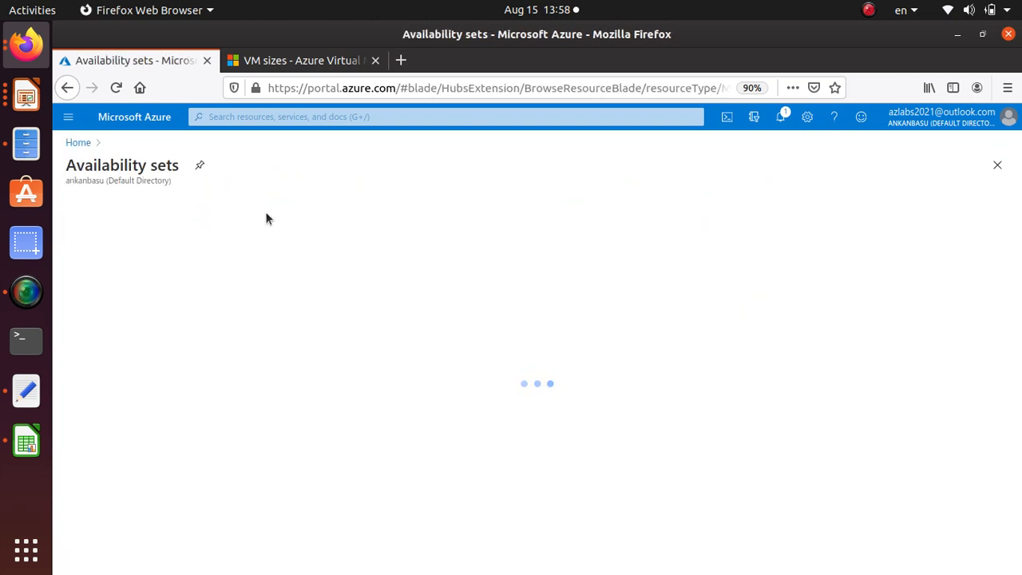
pyautogui.click(131, 316)
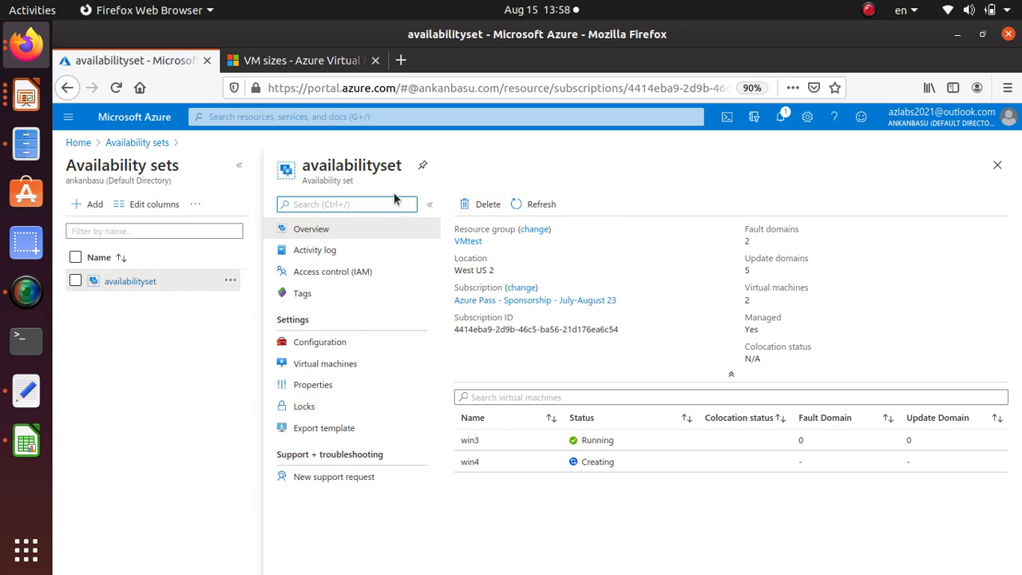
pyautogui.click(539, 206)
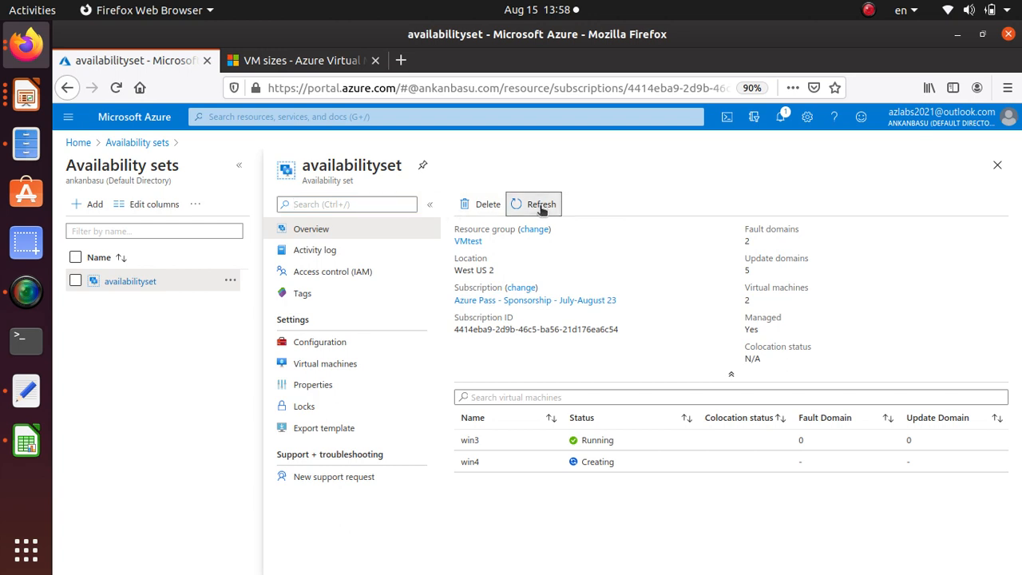
# Open the win4 virtual machine from its deployment notification and examine its attached disks and the data disk's available actions
pyautogui.click(780, 116)
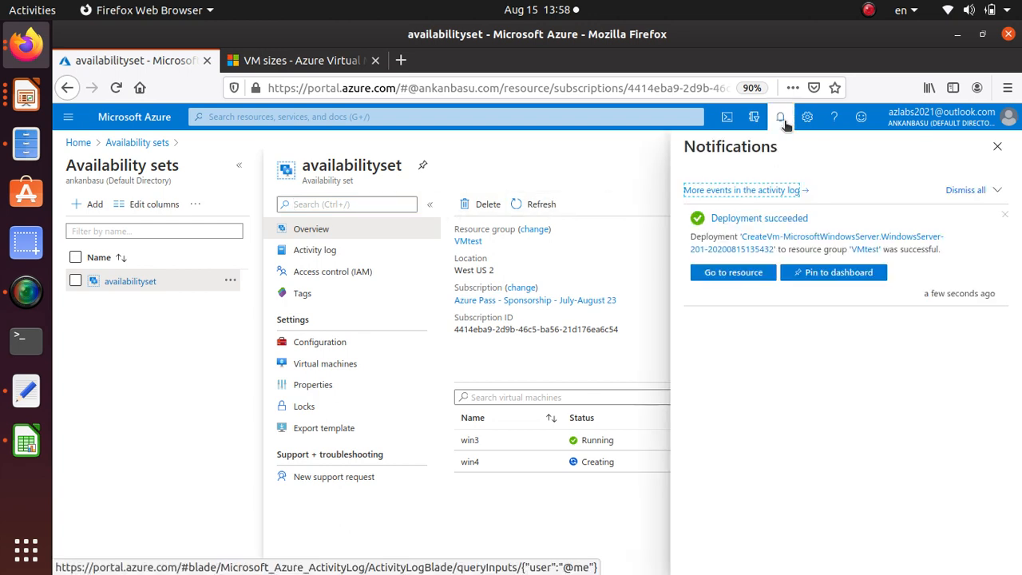
pyautogui.click(717, 273)
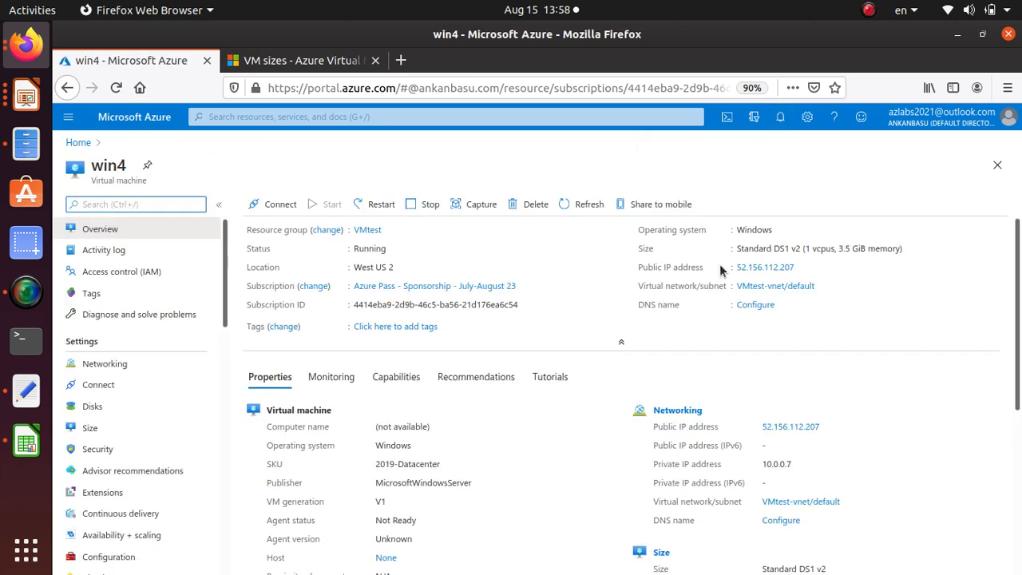
pyautogui.click(182, 411)
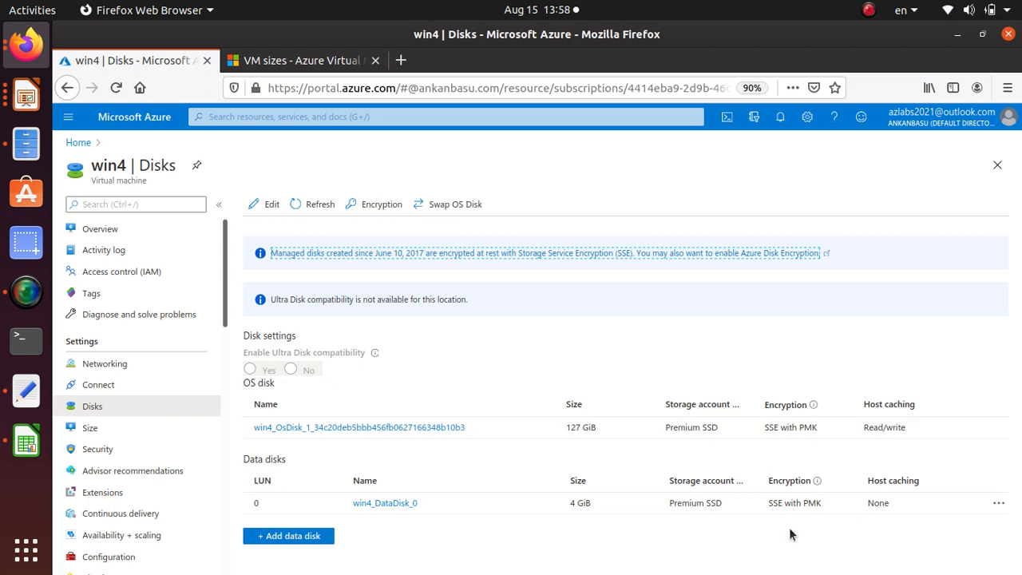
pyautogui.tripleClick(266, 458)
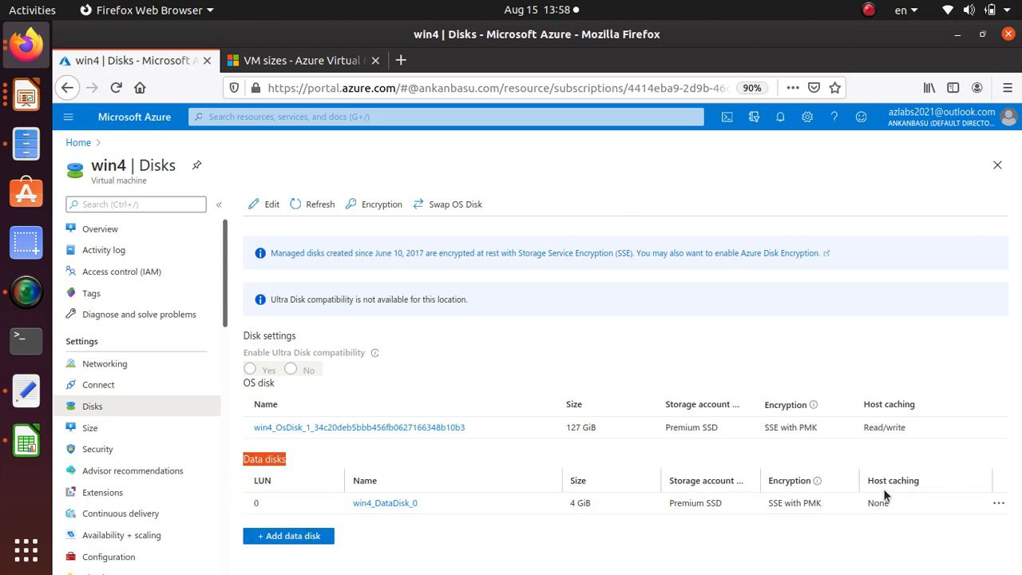
pyautogui.click(997, 504)
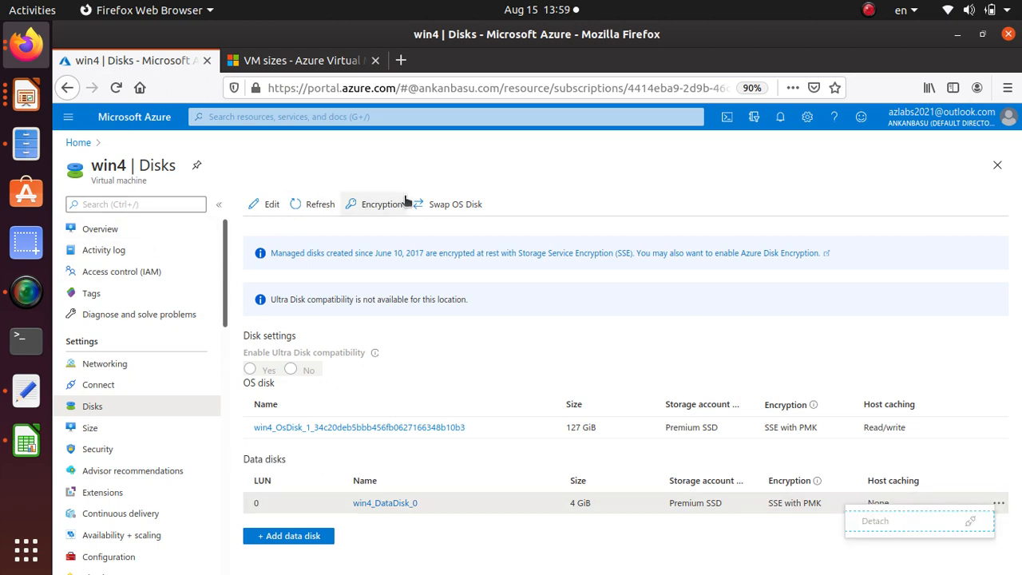
# Reopen availabilityset from the recent resources, refresh it, and review its virtual machines list and properties
pyautogui.click(78, 143)
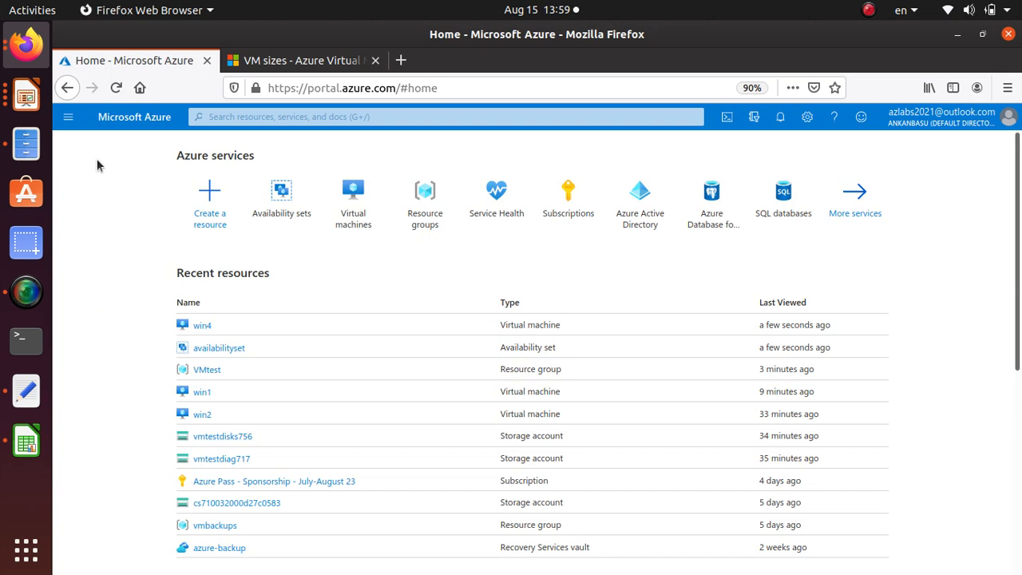
pyautogui.click(233, 348)
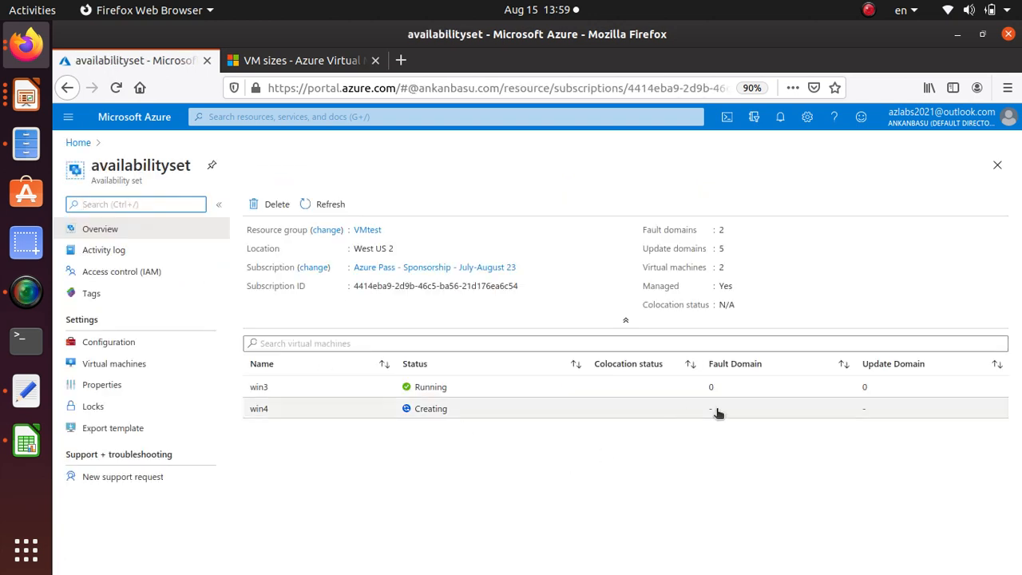
pyautogui.click(316, 207)
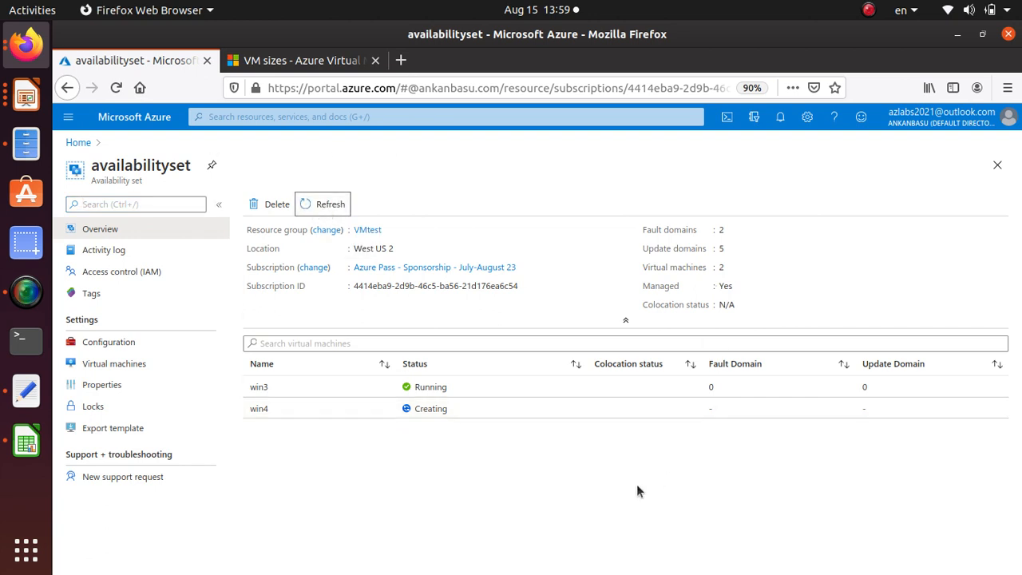
pyautogui.click(133, 364)
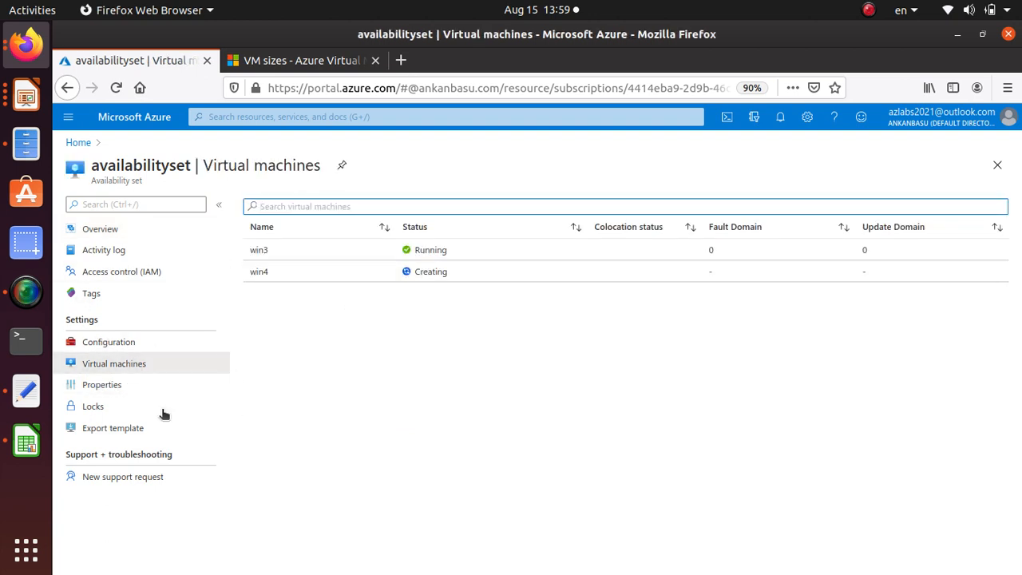
pyautogui.click(124, 386)
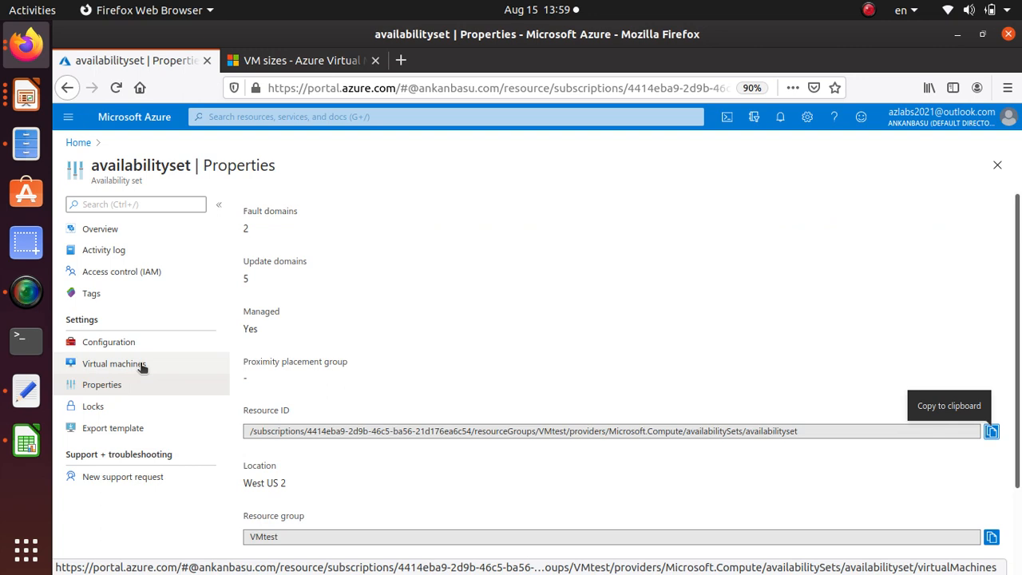
pyautogui.click(142, 365)
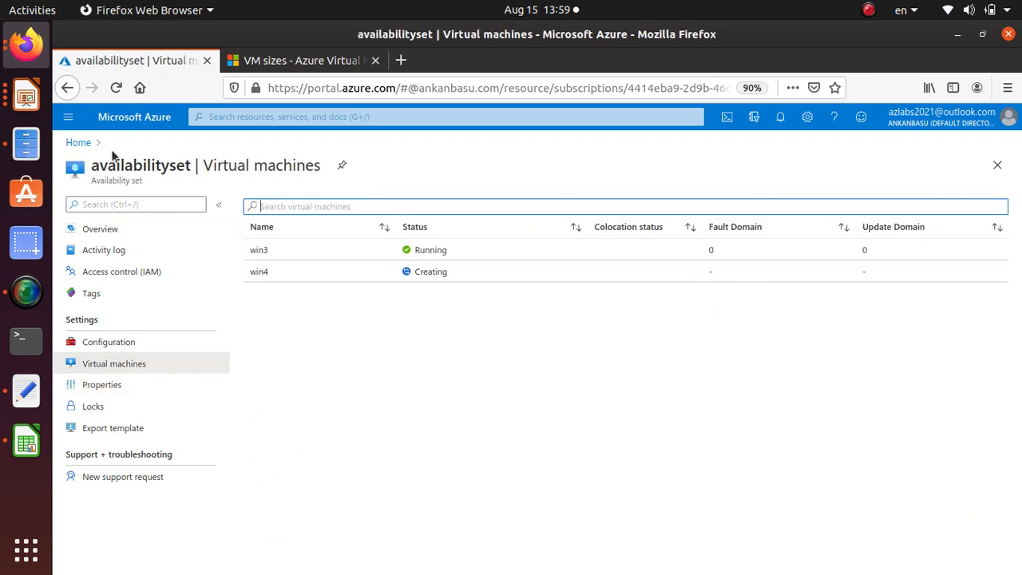
# Open the portal's list of resource groups, and switch to the AZ300-301.odp presentation in LibreOffice Impress, leaving text editing on slide 34
pyautogui.click(78, 143)
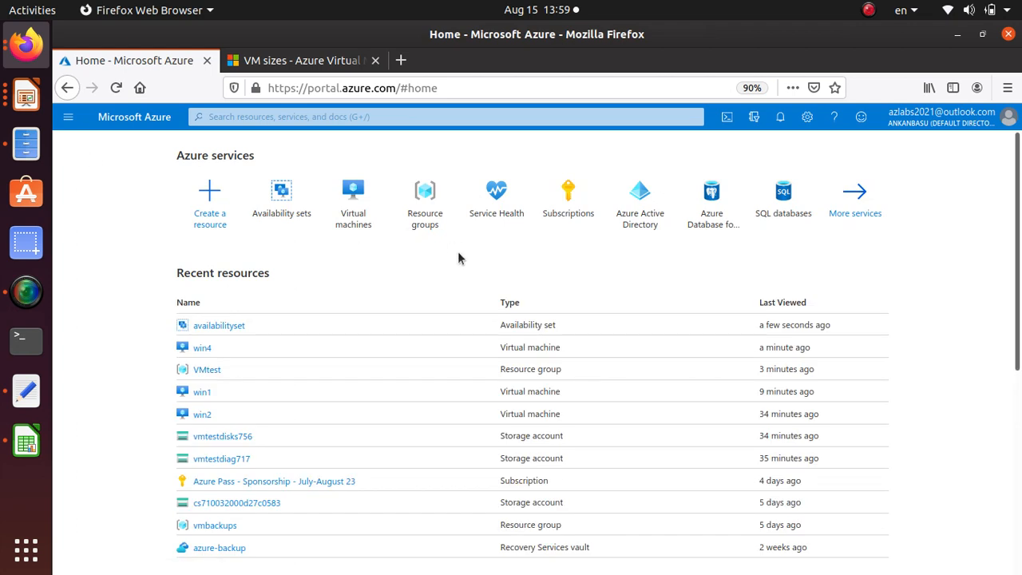
pyautogui.click(429, 223)
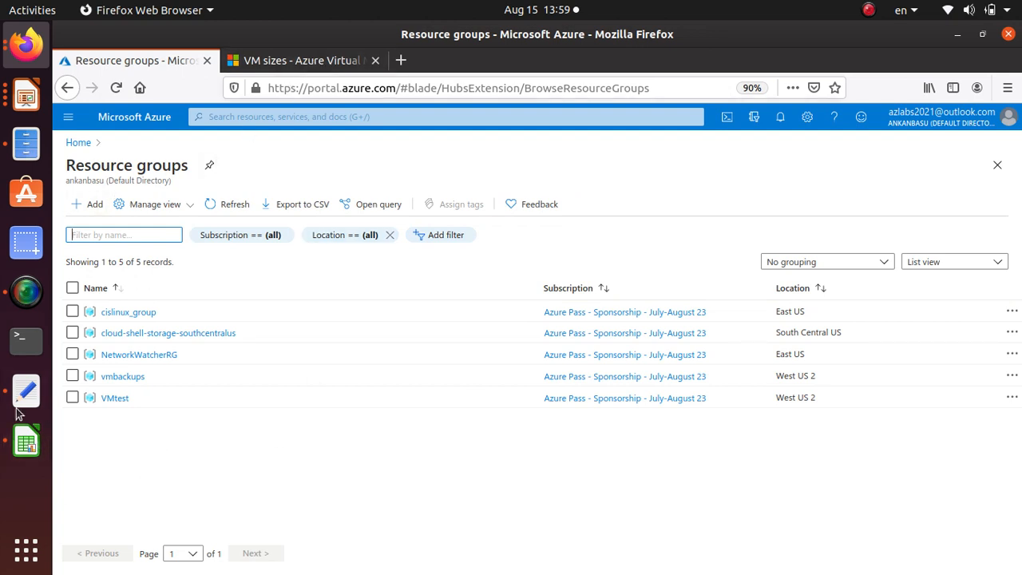
pyautogui.click(25, 99)
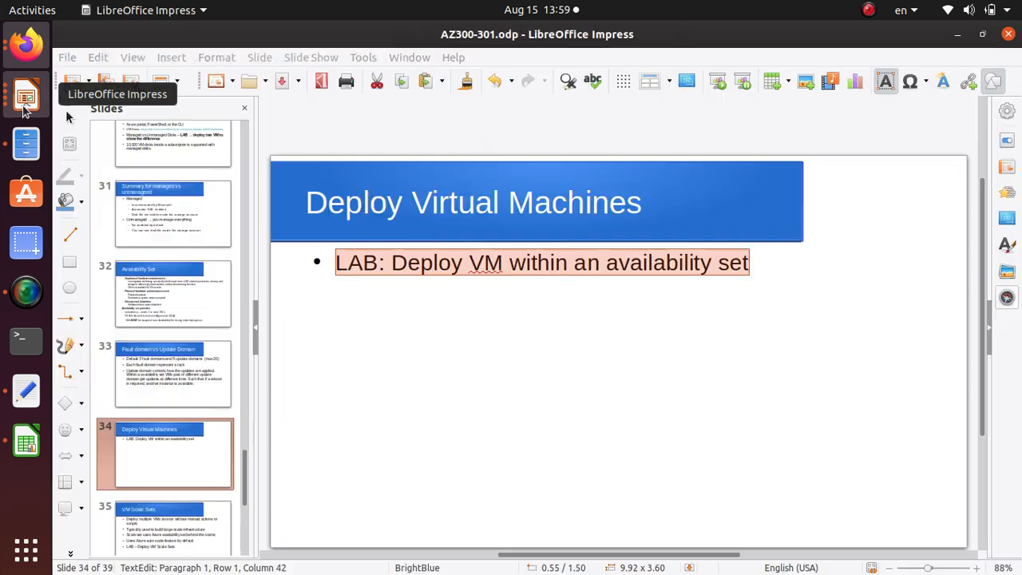
pyautogui.press('Escape')
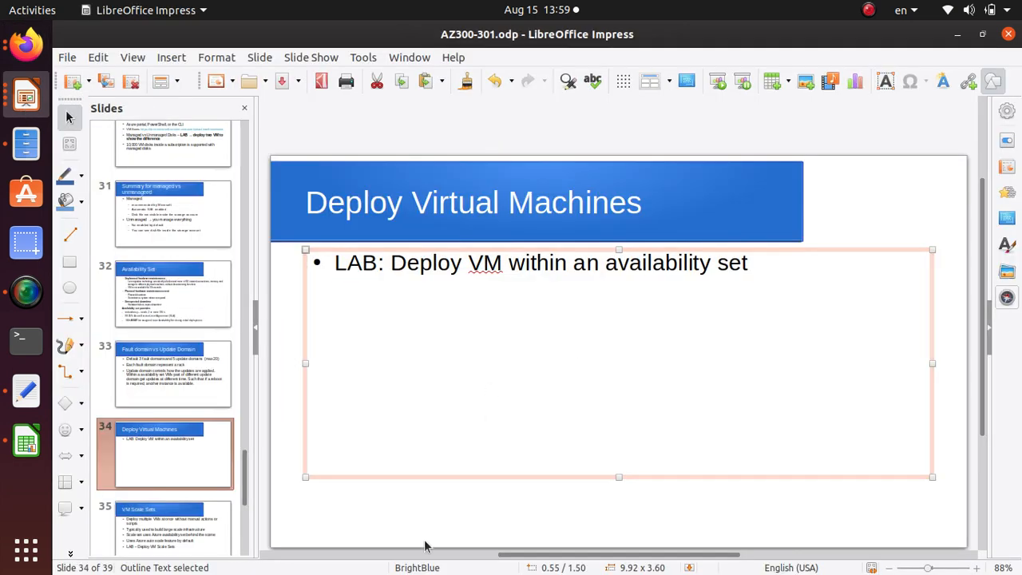
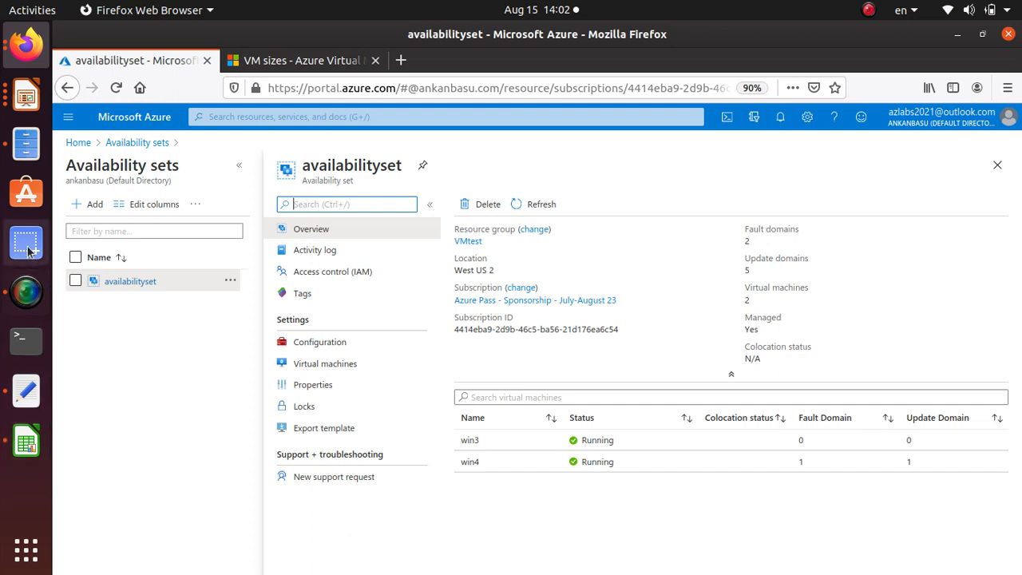
# Switch to AZ300-301.odp in LibreOffice Impress, open slide 35 on VM Scale Sets, and highlight its infrastructure, availability set and auto scale phrases
pyautogui.click(26, 112)
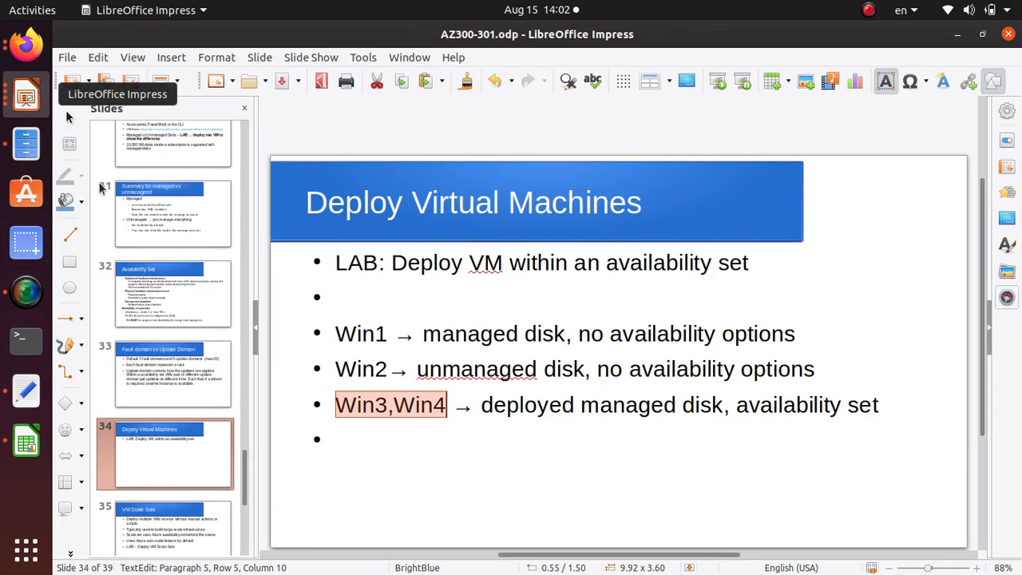
pyautogui.click(196, 542)
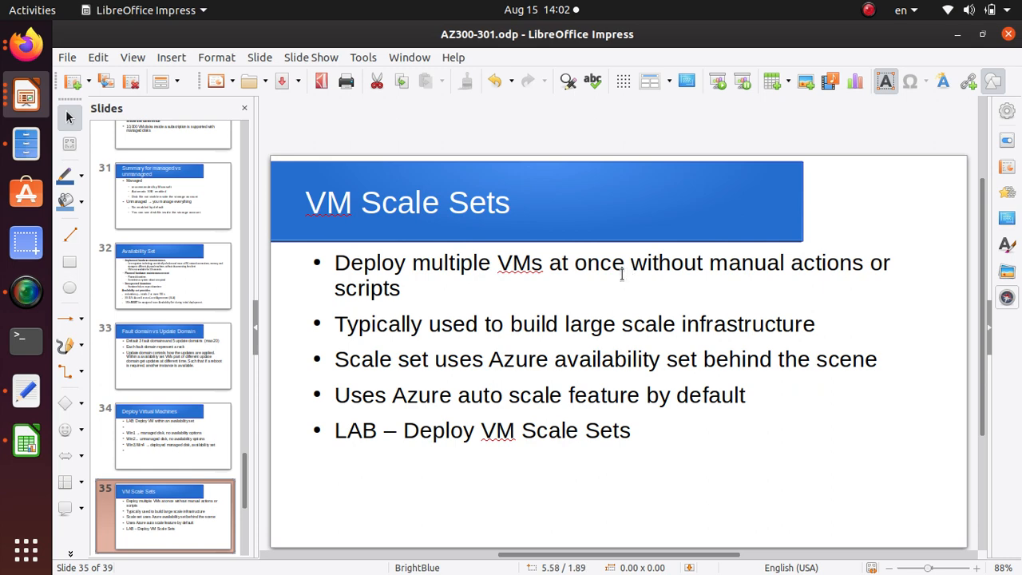
pyautogui.doubleClick(652, 326)
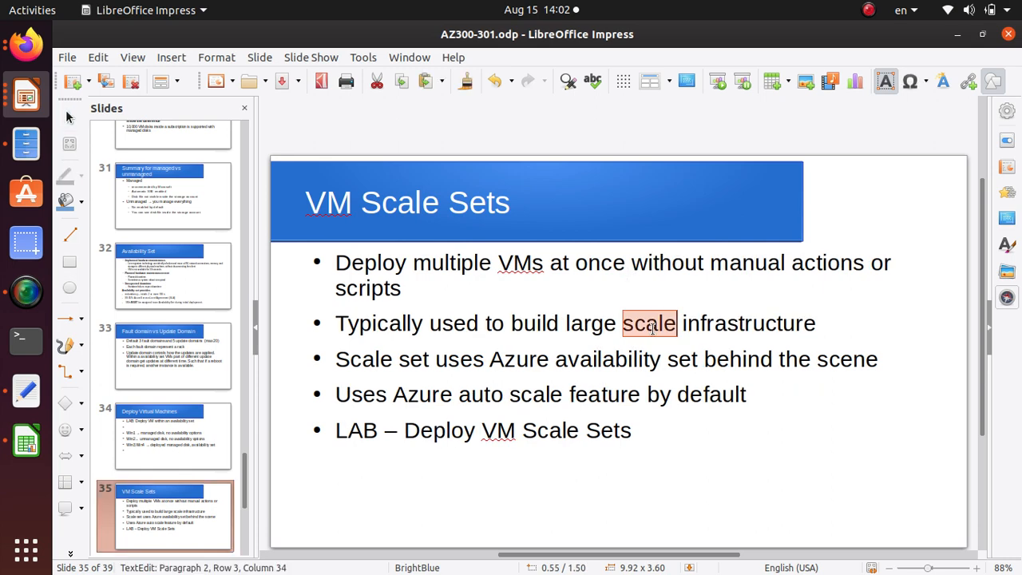
pyautogui.tripleClick(652, 326)
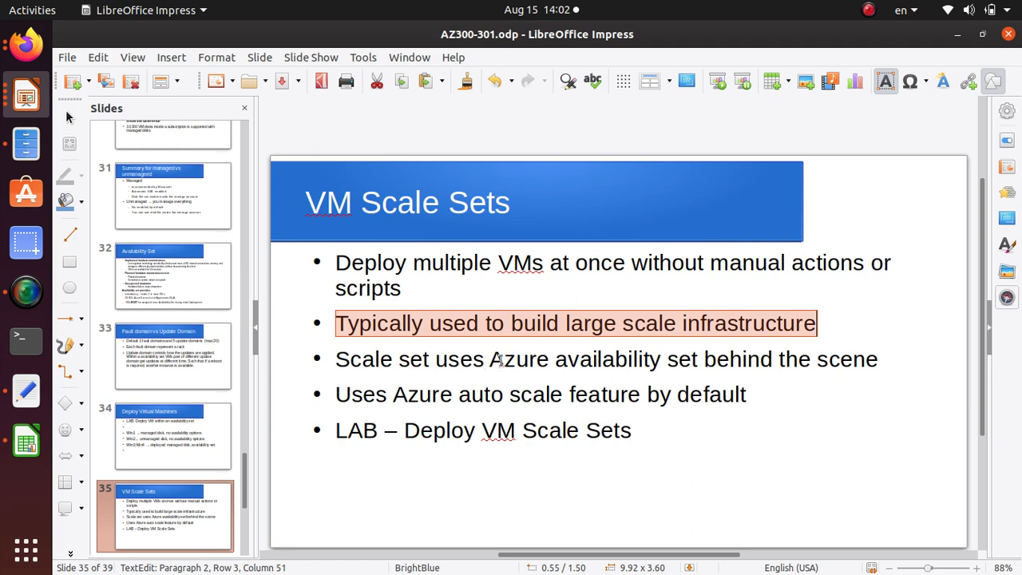
pyautogui.moveTo(699, 360); pyautogui.dragTo(491, 359)
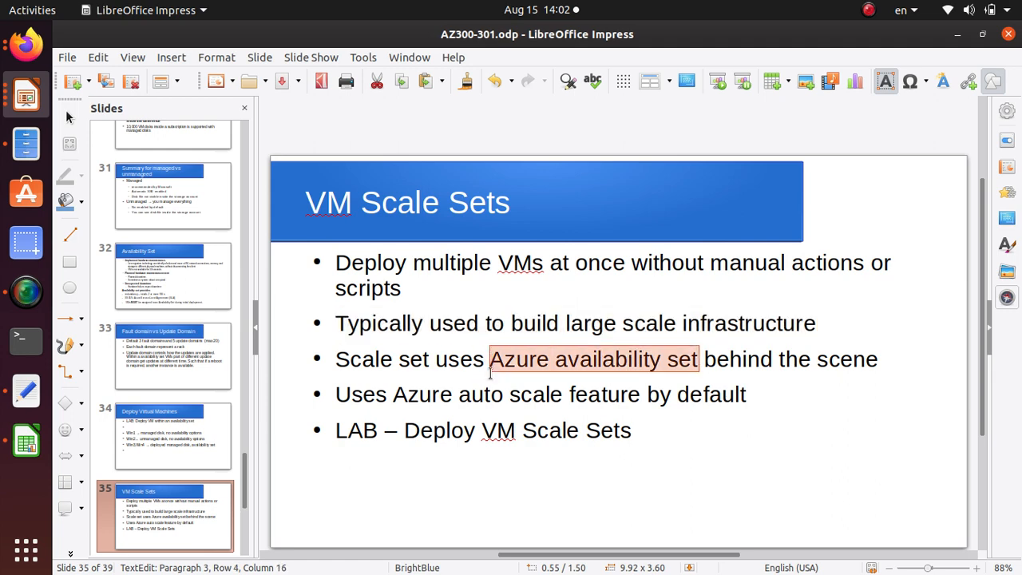
pyautogui.click(437, 397)
pyautogui.moveTo(391, 395); pyautogui.dragTo(800, 394)
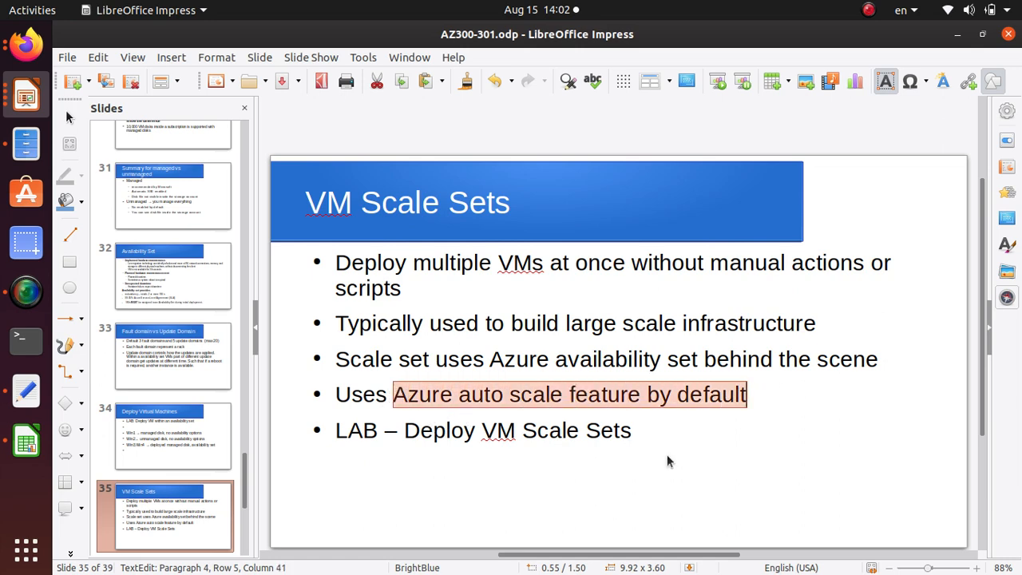
# Switch back to the Azure portal in Firefox, find the Virtual machine scale sets service by searching for vmss, and start adding a scale set
pyautogui.hotkey('alt', 'Tab')
pyautogui.click(162, 141)
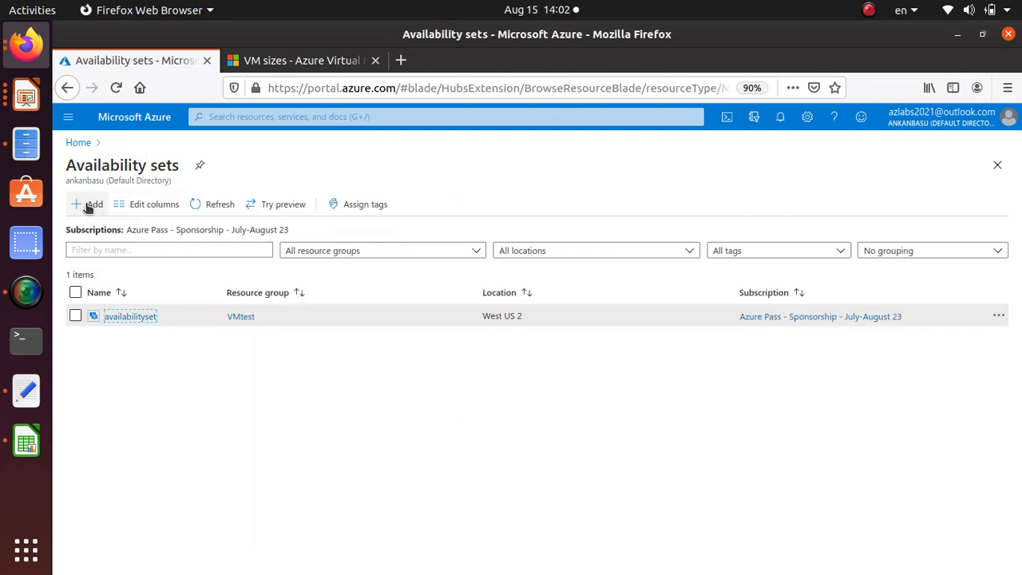
pyautogui.click(78, 142)
pyautogui.click(238, 118)
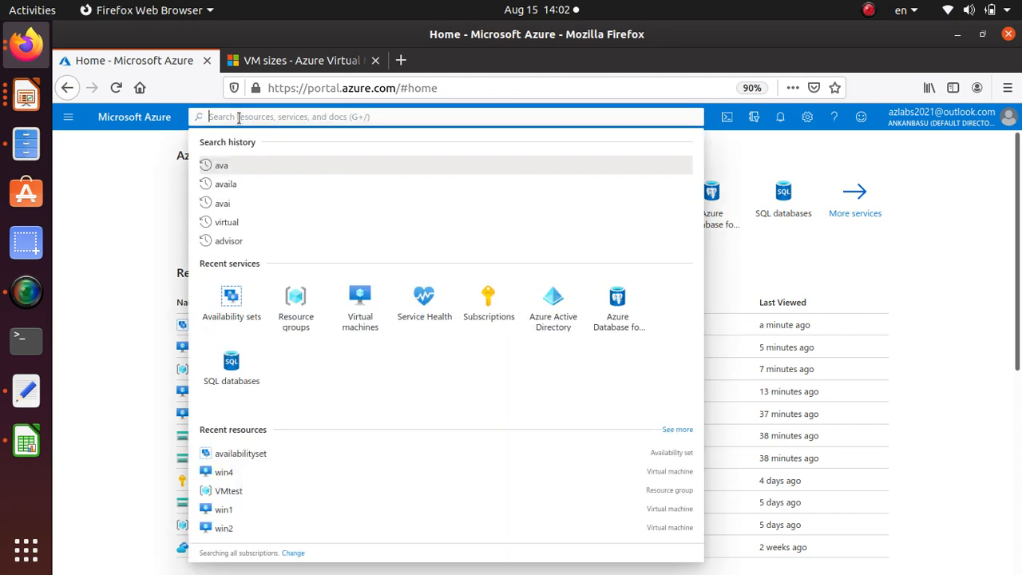
pyautogui.write('vmss')
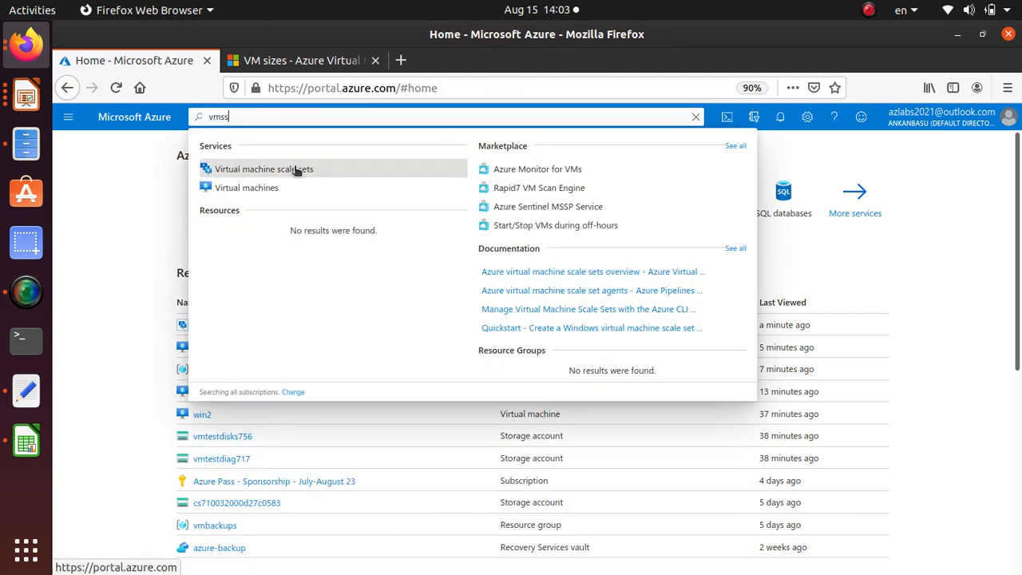
pyautogui.click(295, 169)
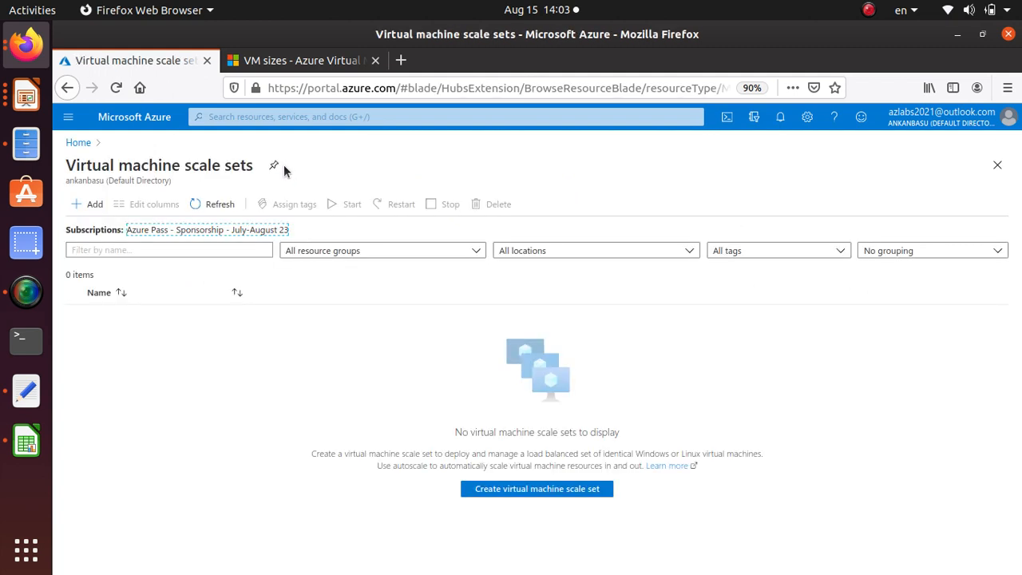
pyautogui.click(89, 203)
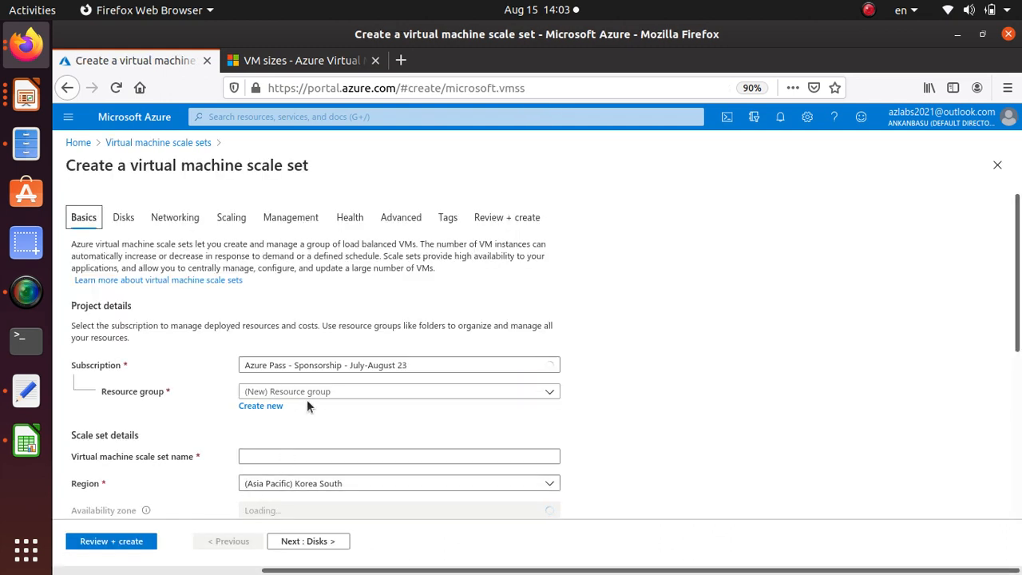
# Assign the new scale set to the VMtest resource group and name it vmss
pyautogui.click(312, 395)
pyautogui.click(280, 523)
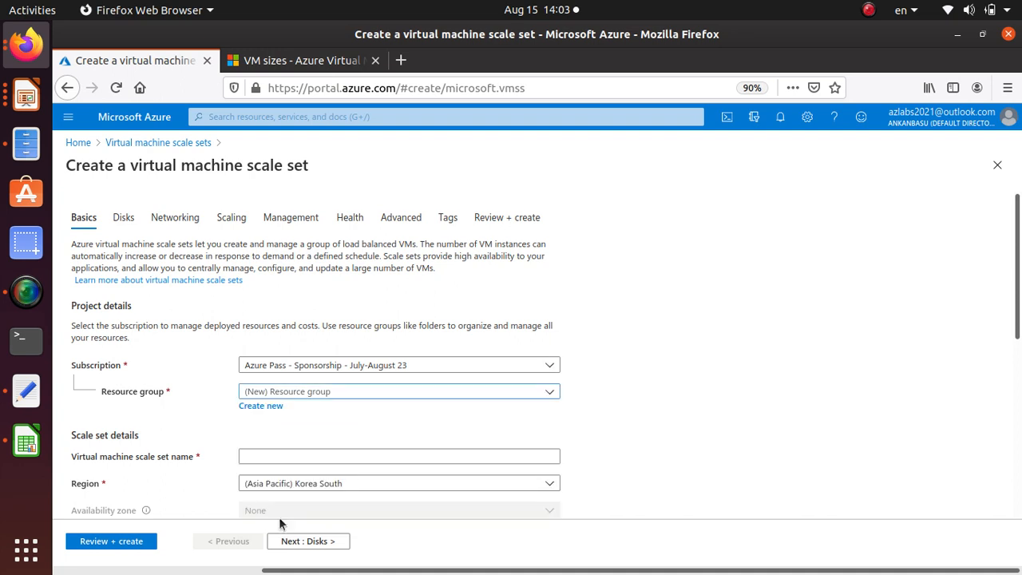
pyautogui.scroll(-3, 230, 428)
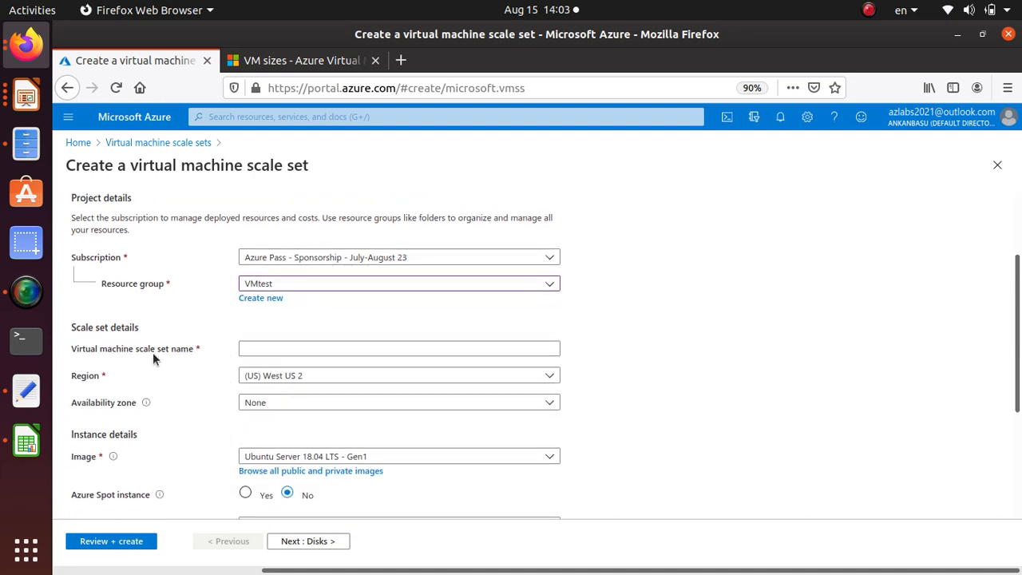
pyautogui.click(278, 349)
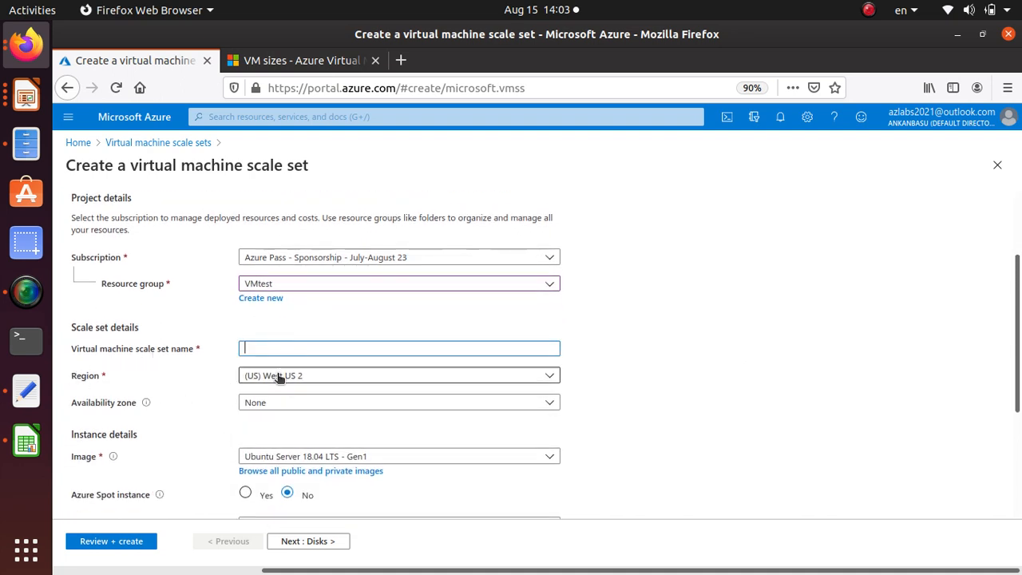
pyautogui.write('vmss')
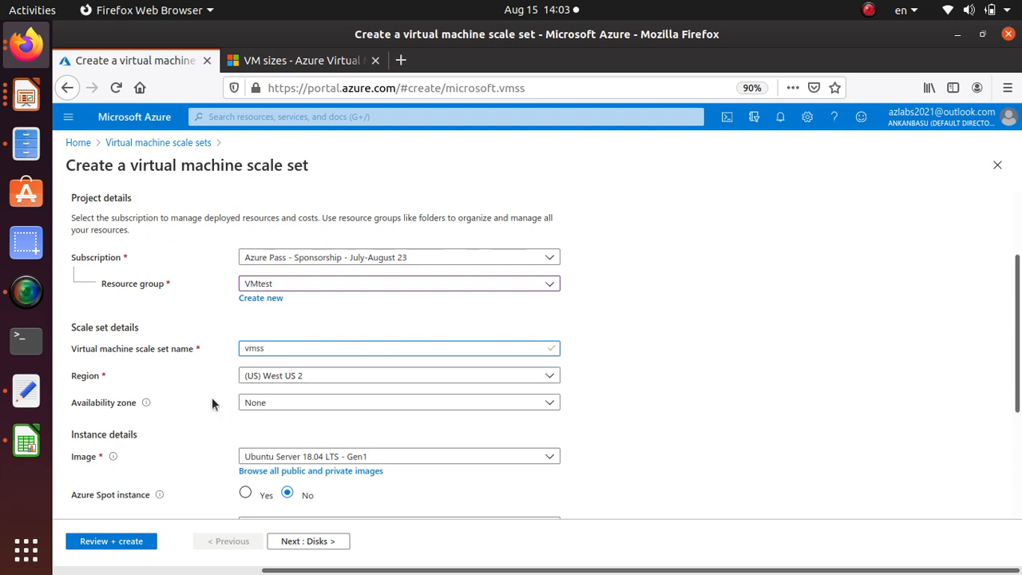
# Check the availability zone choices, keeping None, and set the scale set's image to Windows Server 2019 Datacenter - Gen1
pyautogui.scroll(-2, 212, 403)
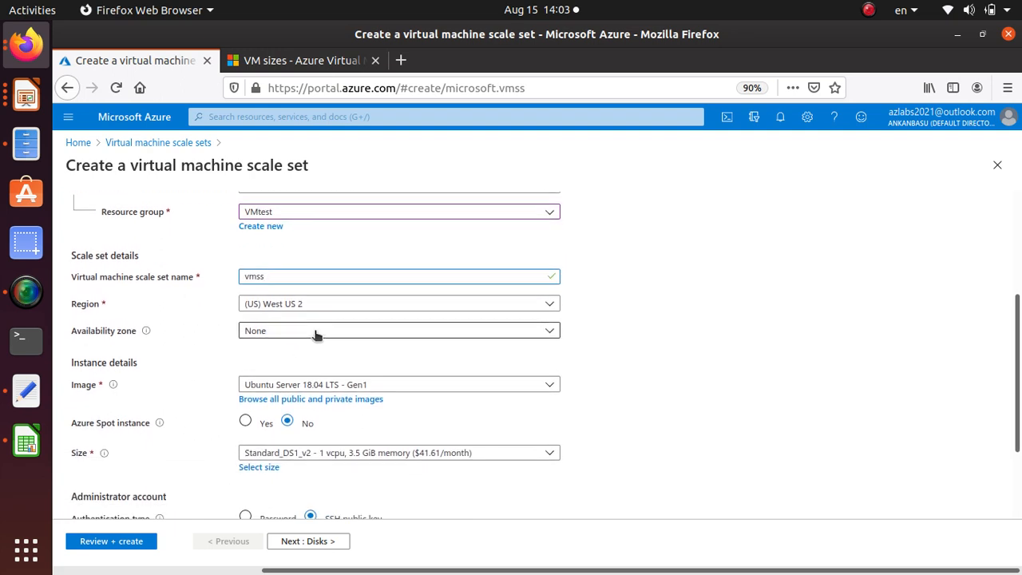
pyautogui.click(316, 333)
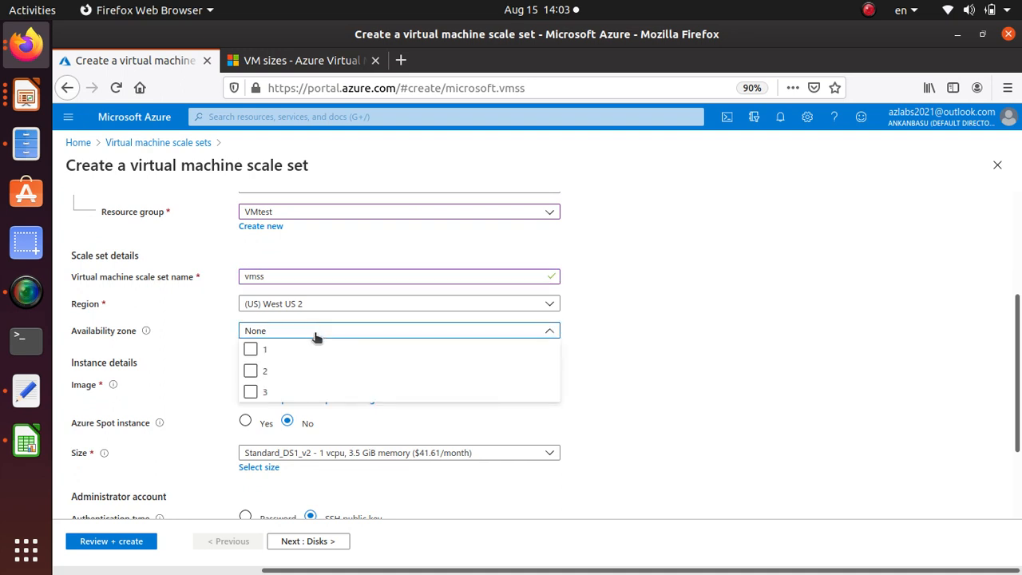
pyautogui.click(315, 333)
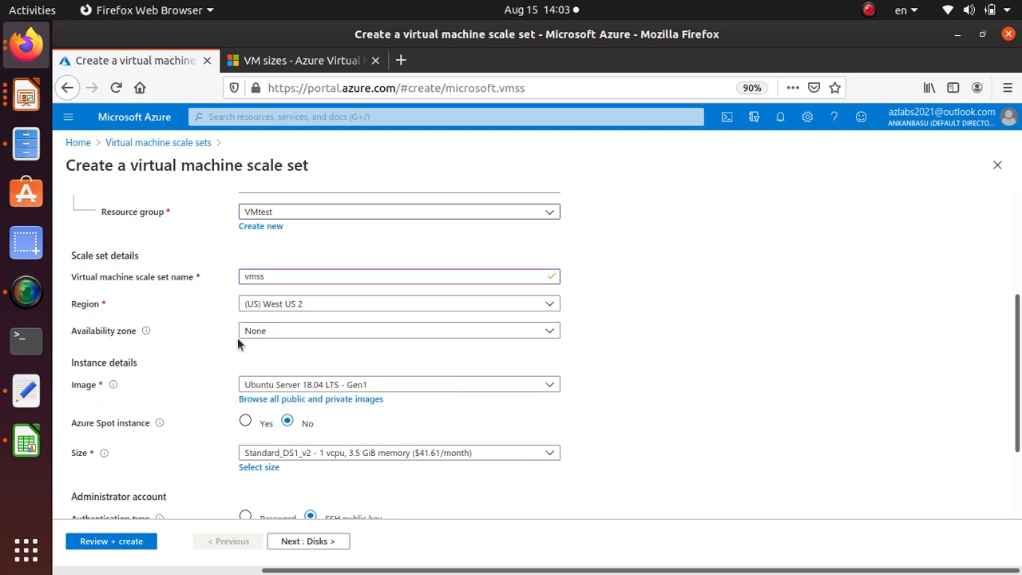
pyautogui.scroll(-2, 132, 410)
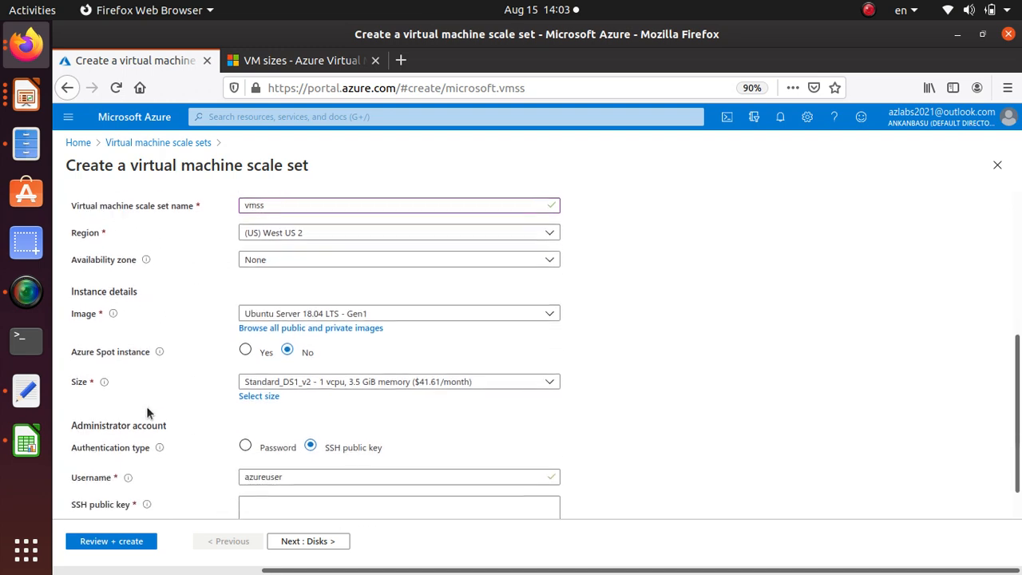
pyautogui.click(365, 318)
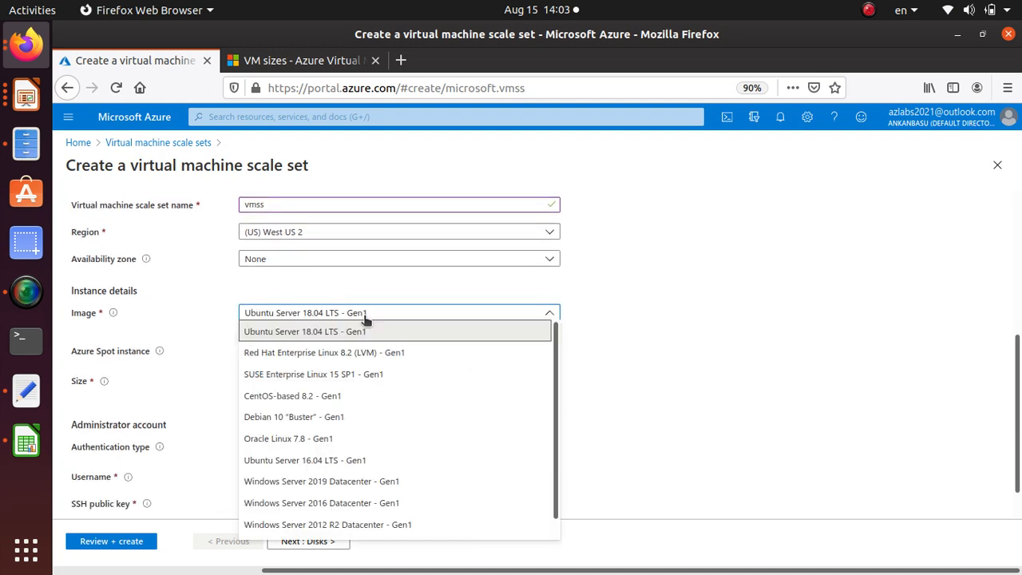
pyautogui.click(358, 481)
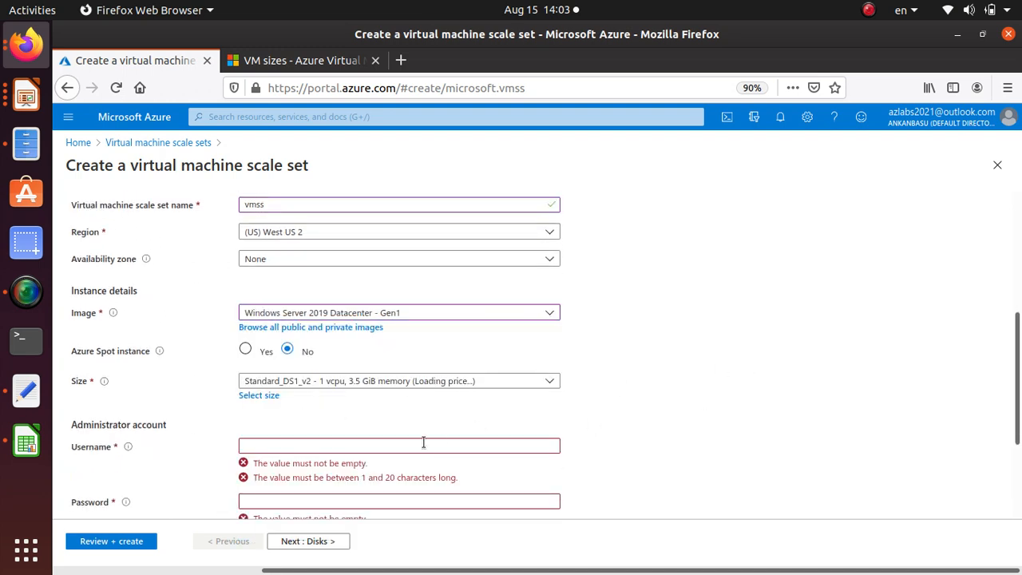
# Set the administrator username to student, and enter and confirm the administrator password
pyautogui.scroll(-2, 416, 391)
pyautogui.click(293, 374)
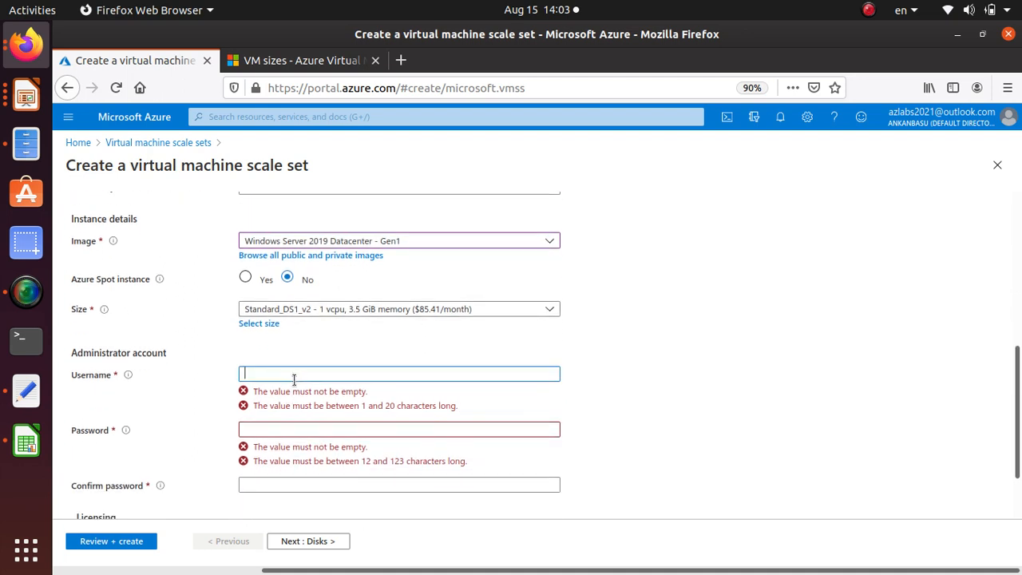
pyautogui.write('student')
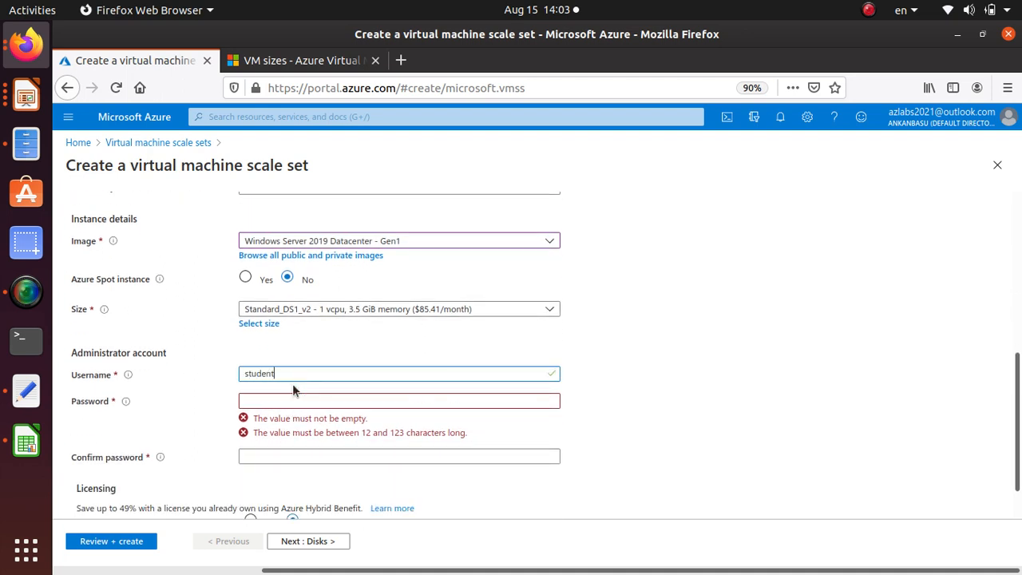
pyautogui.press('Tab')
pyautogui.write('•••')
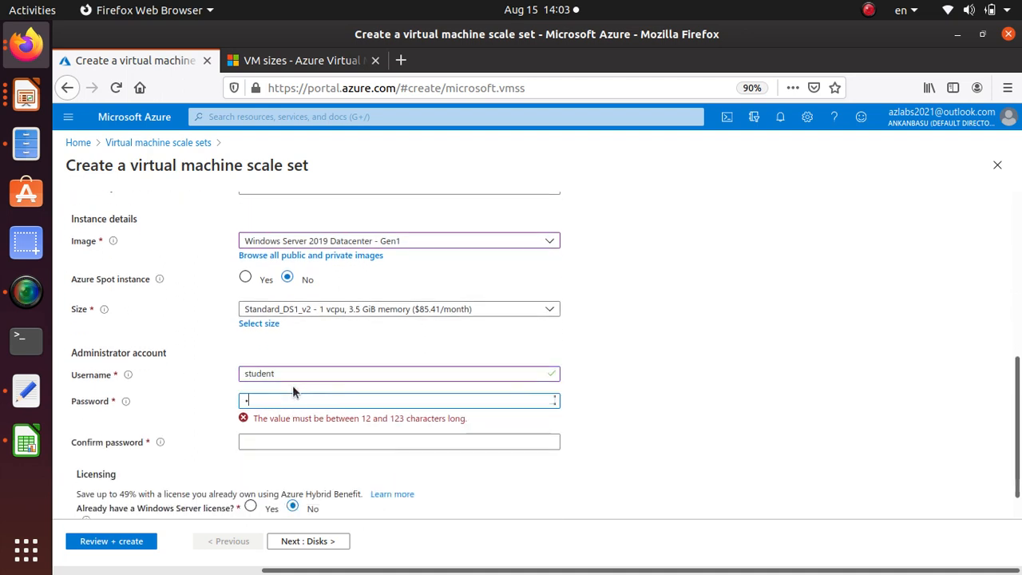
pyautogui.write('•••')
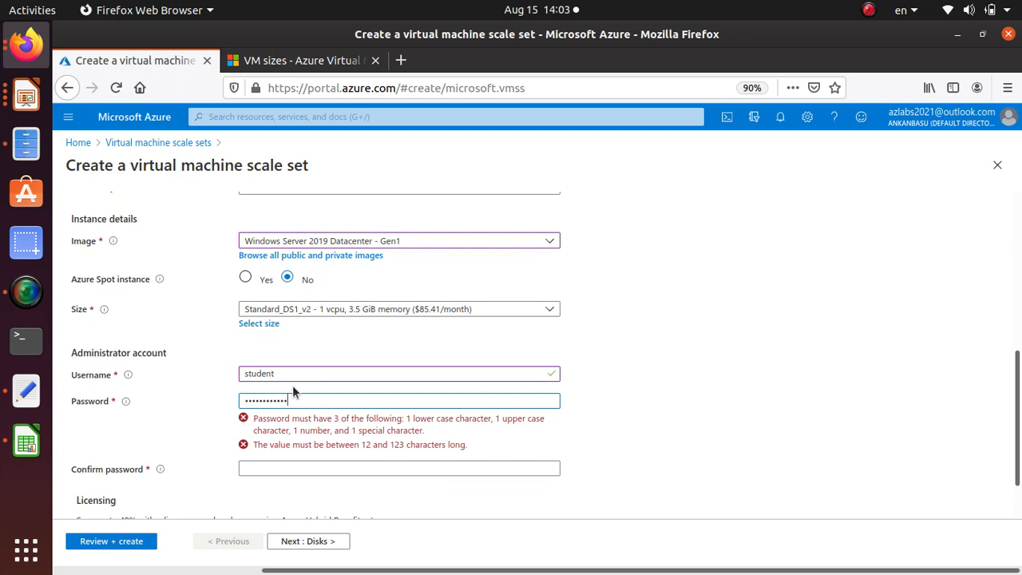
pyautogui.write('•')
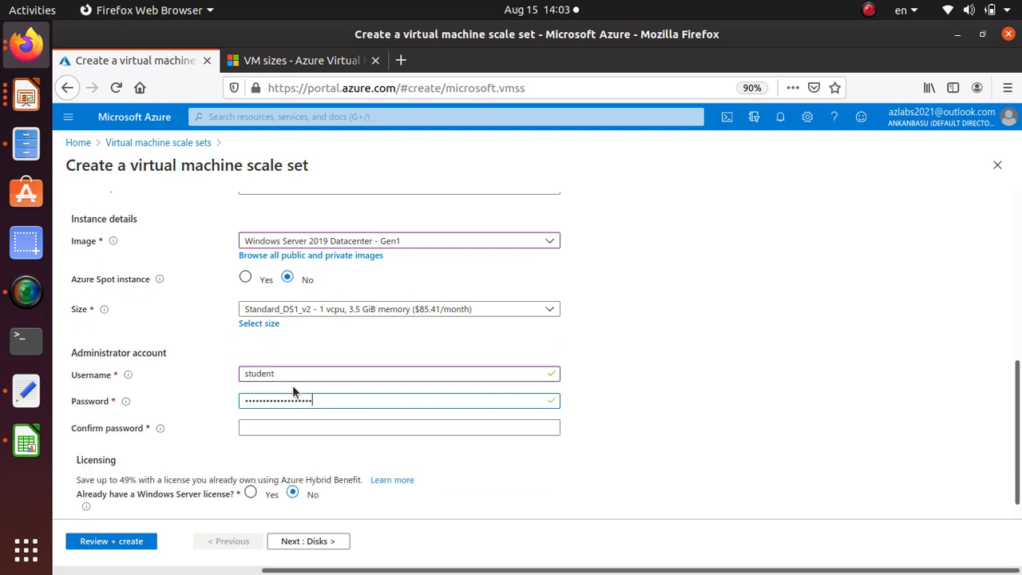
pyautogui.press('Tab')
pyautogui.write('••••••••••••')
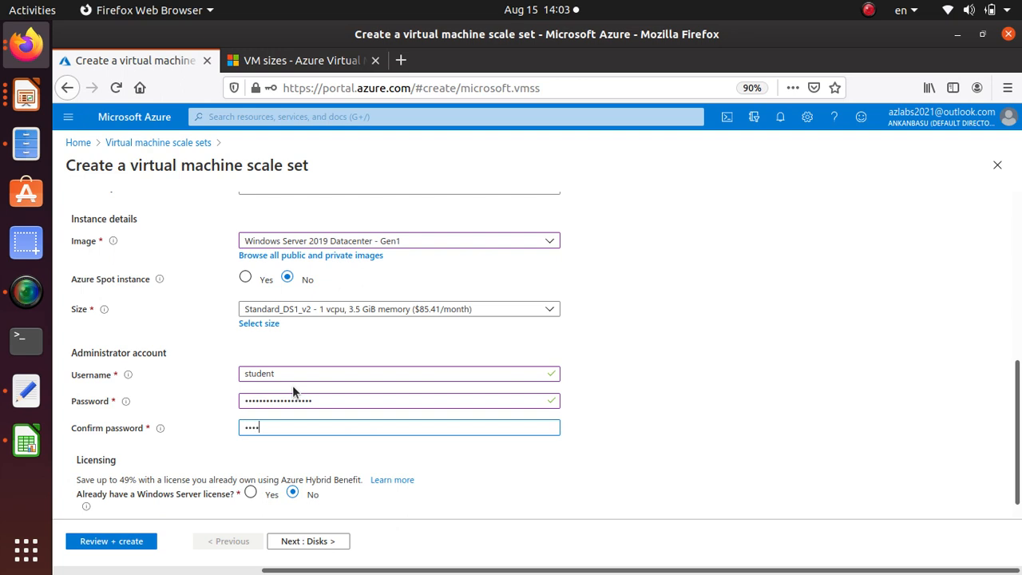
pyautogui.write('•••••••')
pyautogui.scroll(-2, 262, 417)
# Proceed to the disk settings and attach a new empty 4 GiB Premium SSD data disk to the scale set
pyautogui.click(323, 541)
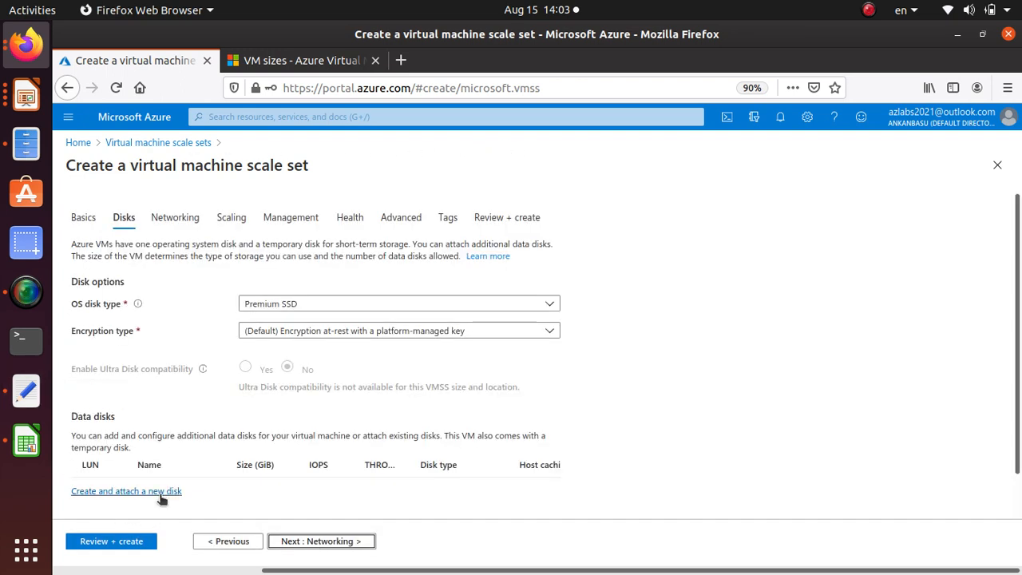
pyautogui.click(128, 491)
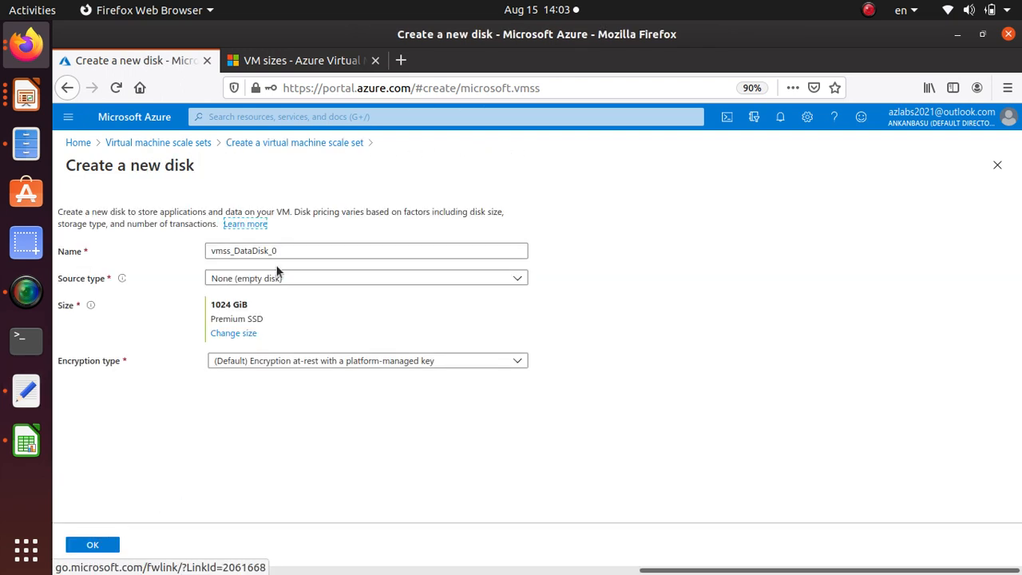
pyautogui.click(233, 334)
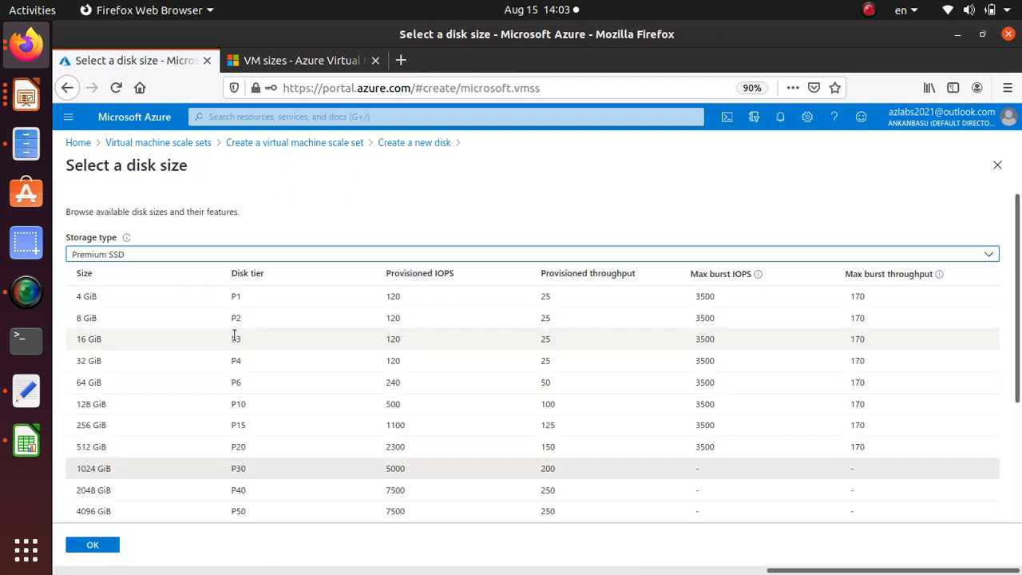
pyautogui.click(173, 303)
pyautogui.click(100, 549)
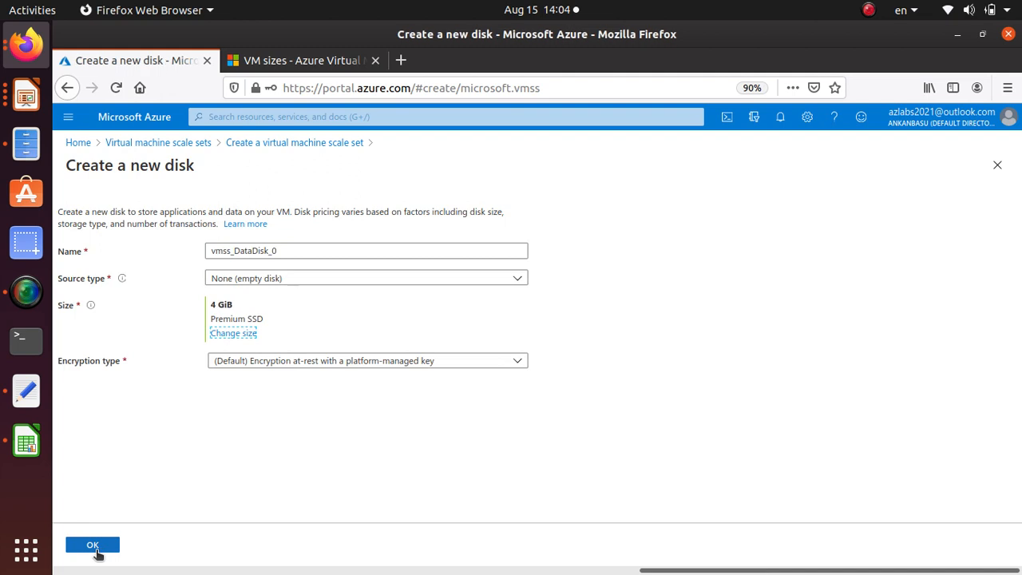
pyautogui.click(99, 549)
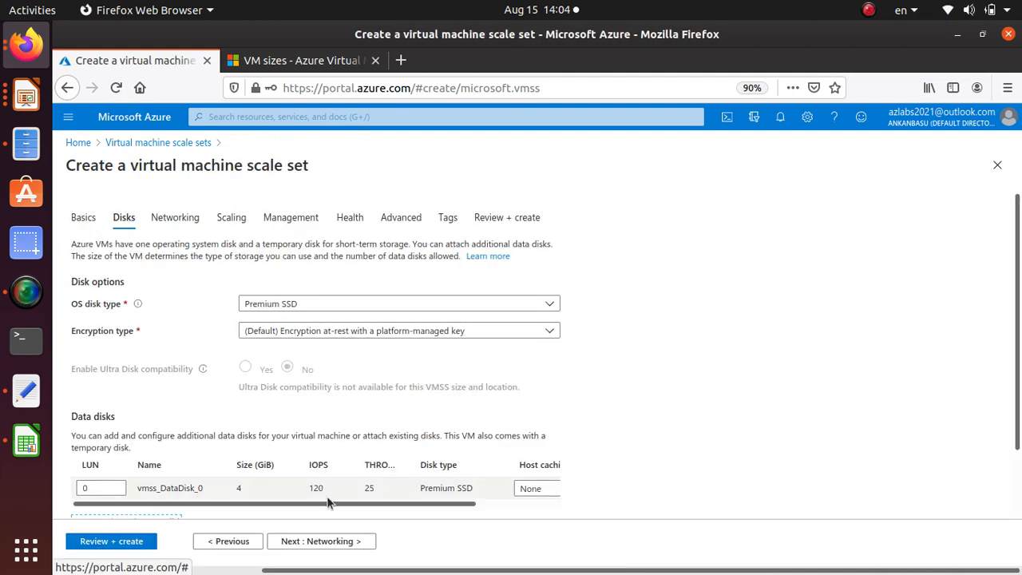
# Proceed to the scale set's networking settings and review the virtual network, network interface and load balancing options
pyautogui.scroll(-2, 263, 379)
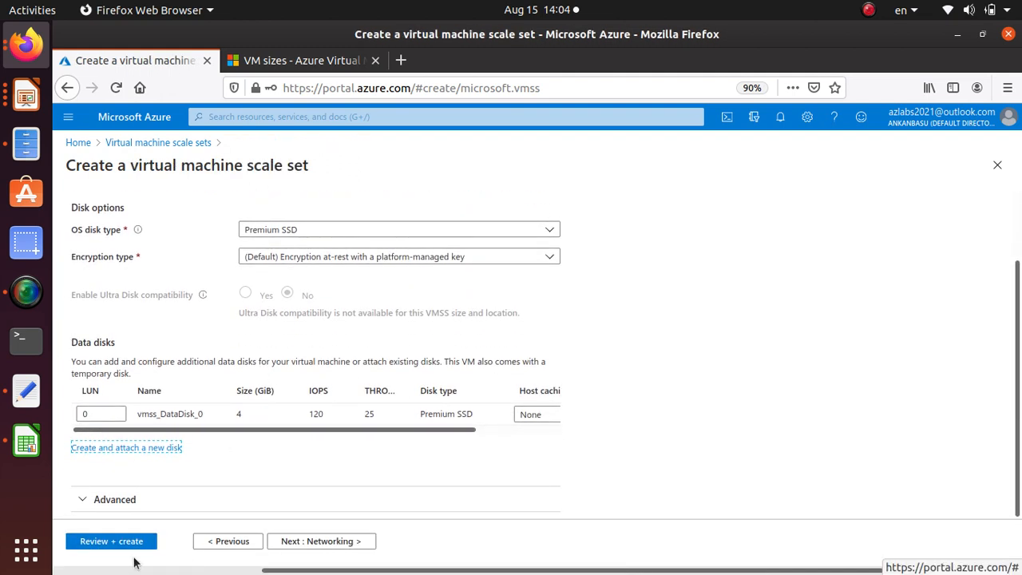
pyautogui.click(336, 545)
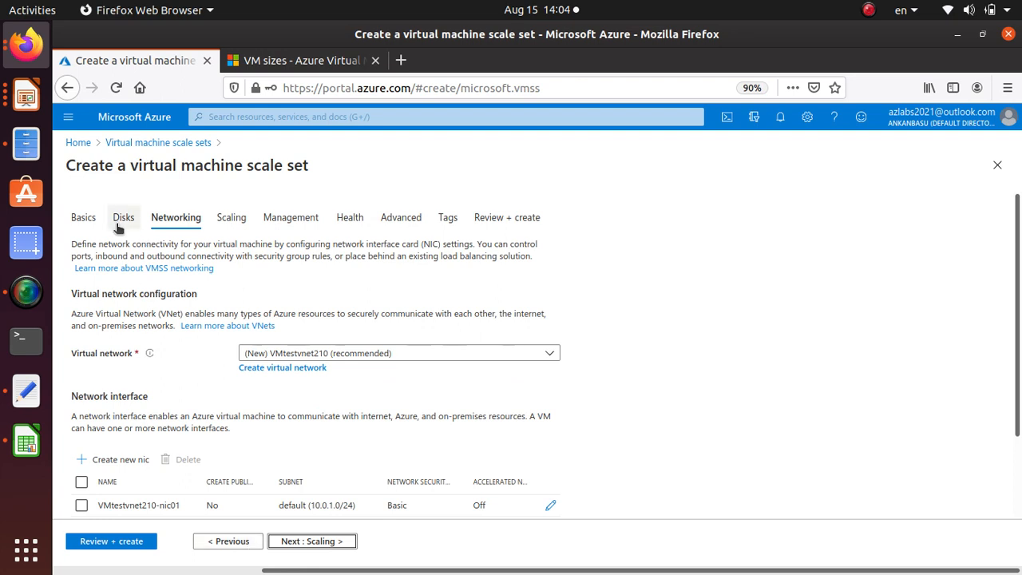
pyautogui.scroll(-2, 262, 441)
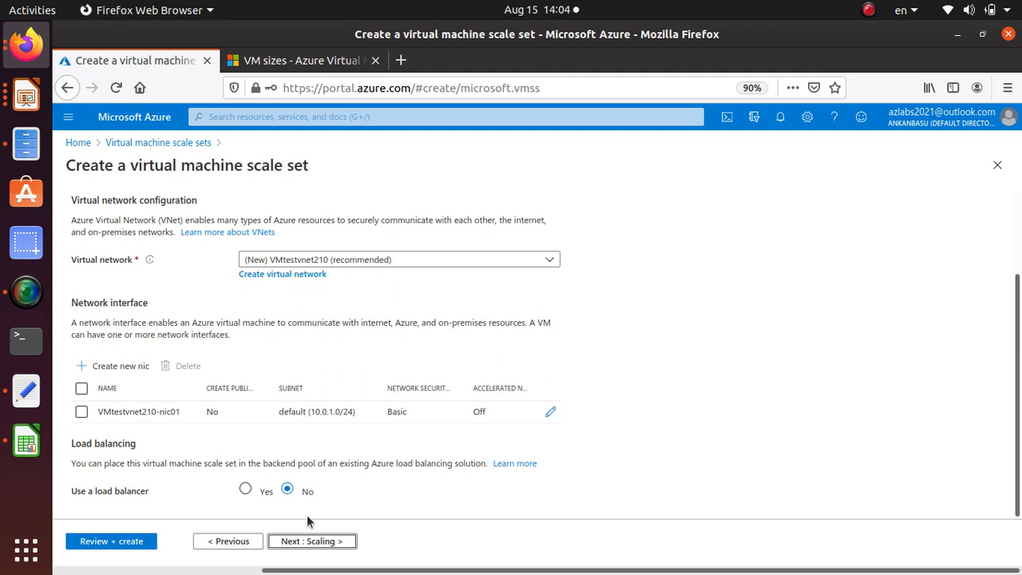
# Review the network interface and load balancing sections of the scale set's networking settings
pyautogui.scroll(1, 309, 522)
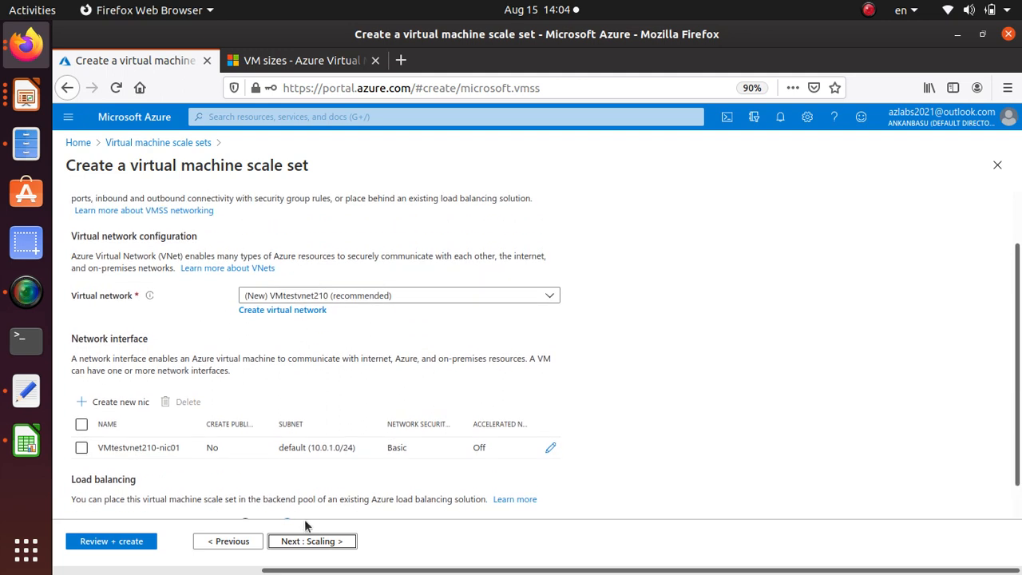
pyautogui.scroll(-1, 331, 459)
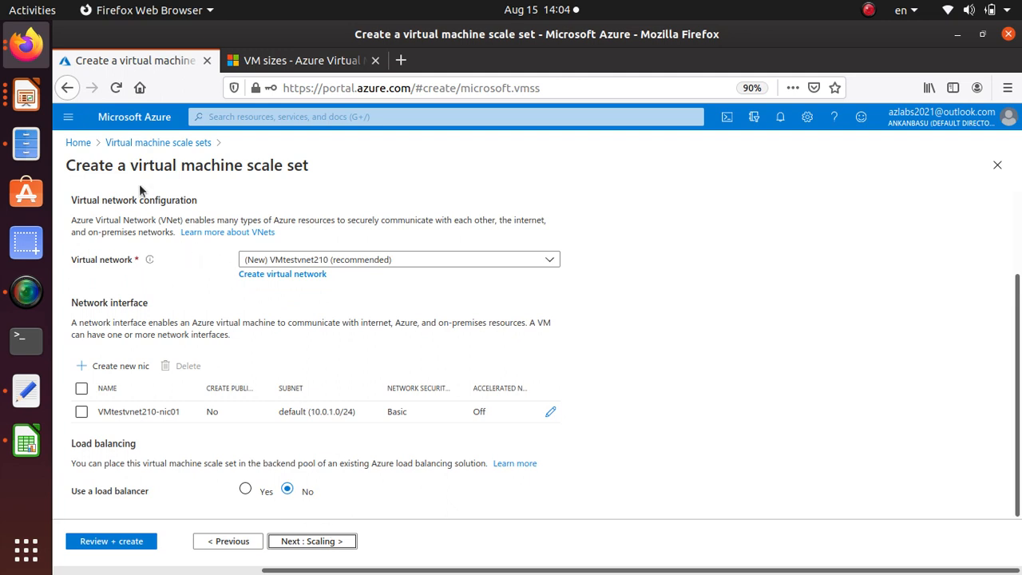
pyautogui.tripleClick(86, 302)
pyautogui.tripleClick(86, 443)
pyautogui.click(87, 443)
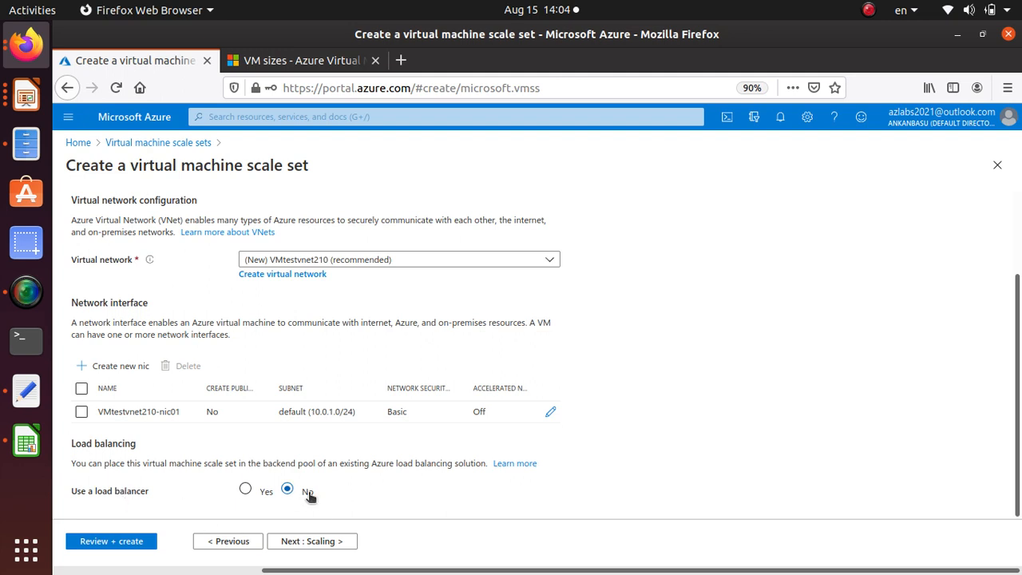
# Proceed to the scale set's scaling settings and set the initial instance count to 2
pyautogui.click(326, 543)
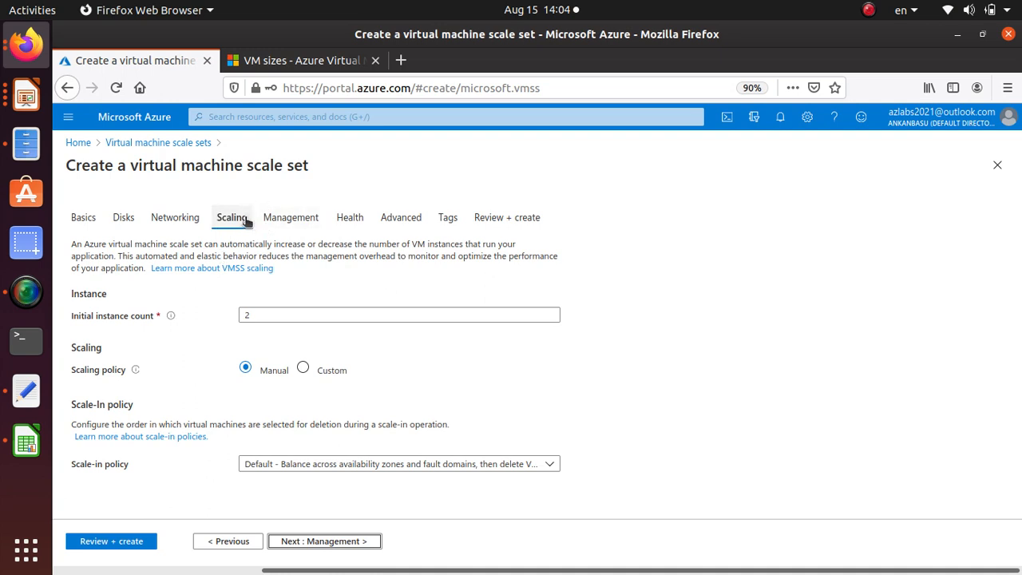
pyautogui.moveTo(253, 317); pyautogui.dragTo(106, 317)
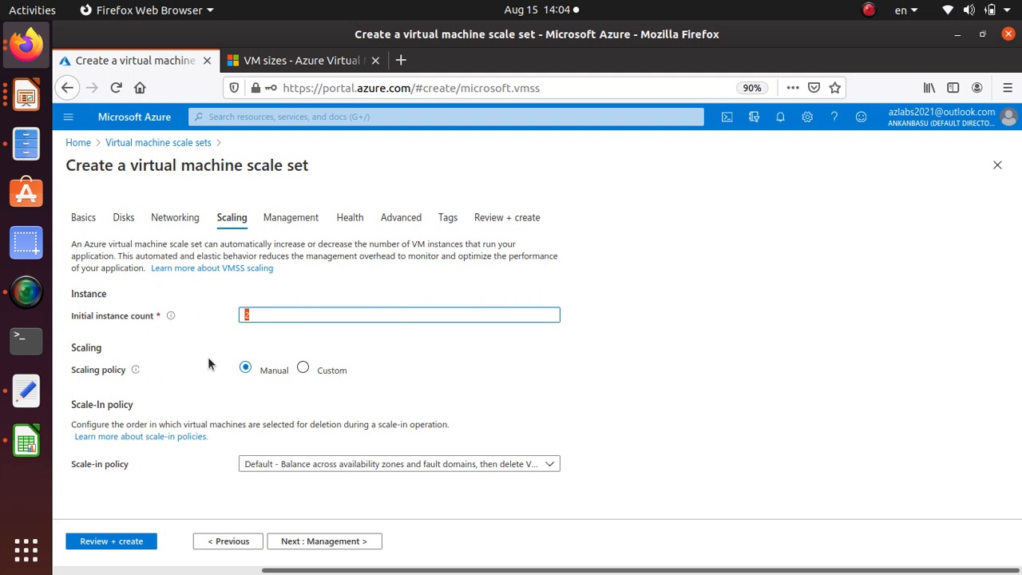
pyautogui.write('2')
# Examine the Custom scaling policy's VM limits and scale-out and scale-in thresholds, and return the policy to Manual
pyautogui.click(304, 369)
pyautogui.scroll(-3, 214, 509)
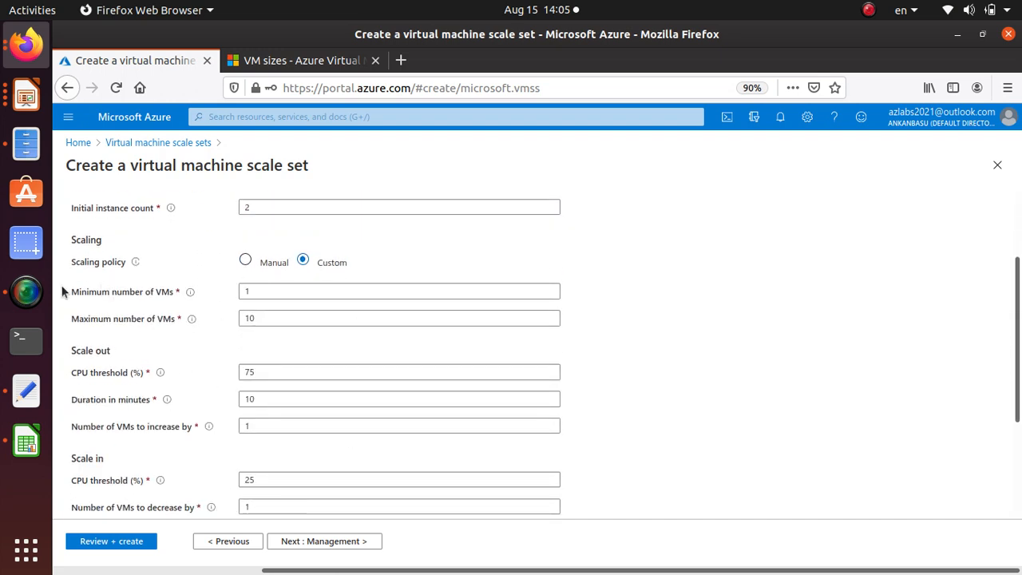
pyautogui.moveTo(189, 319)
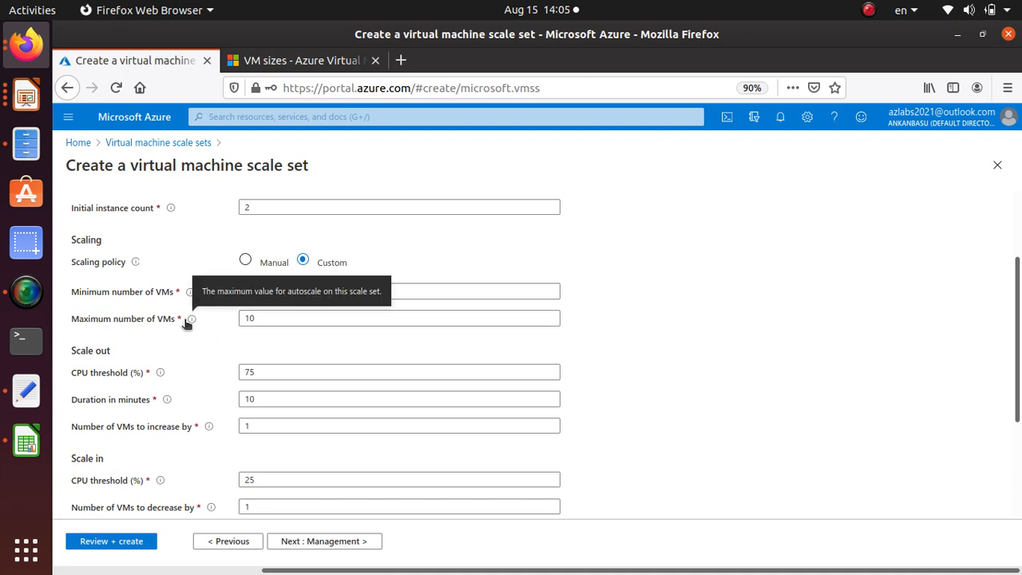
pyautogui.scroll(-2, 186, 321)
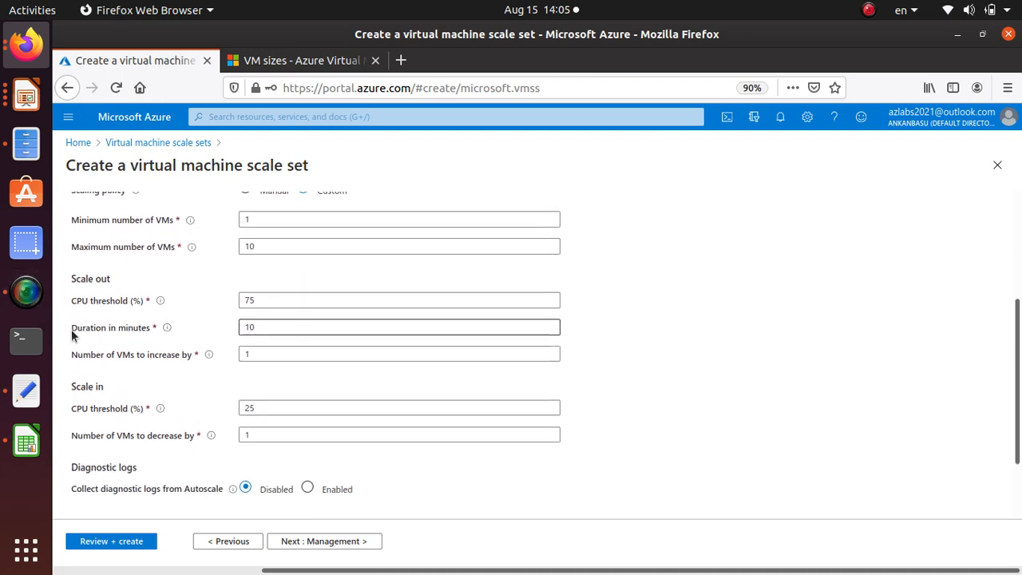
pyautogui.scroll(-3, 200, 431)
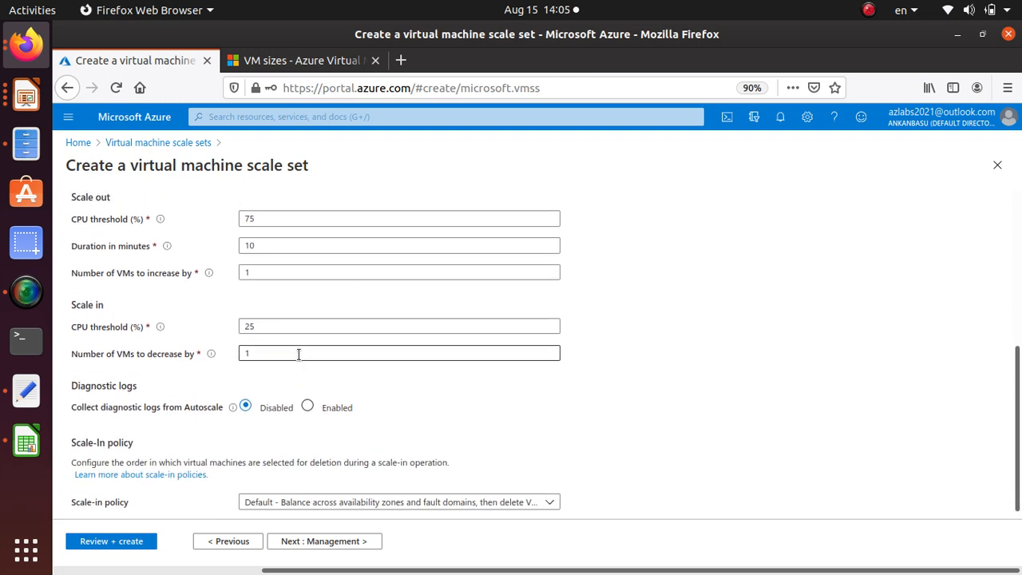
pyautogui.scroll(4, 299, 354)
pyautogui.scroll(-3, 242, 476)
pyautogui.scroll(5, 352, 424)
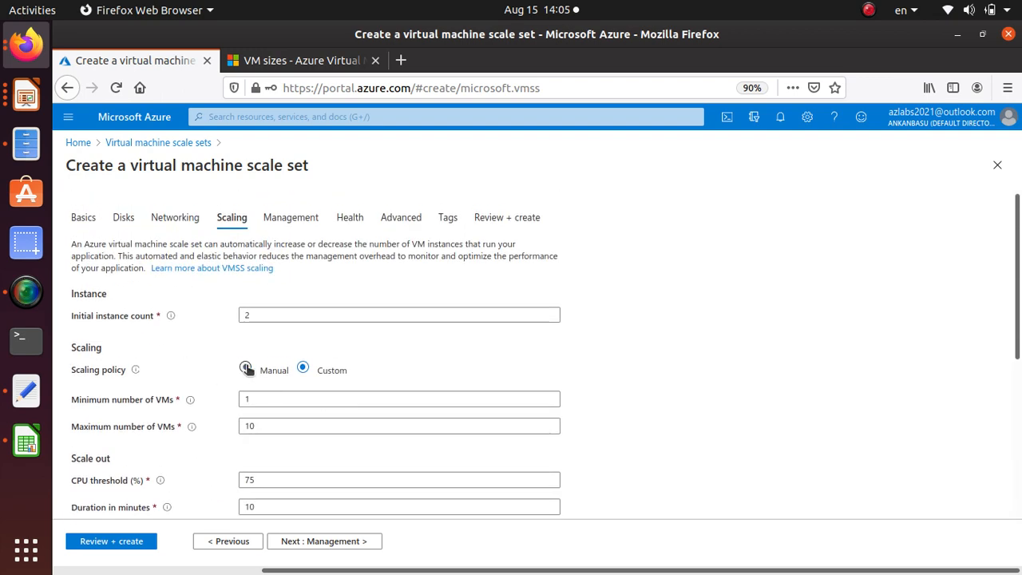
pyautogui.click(246, 368)
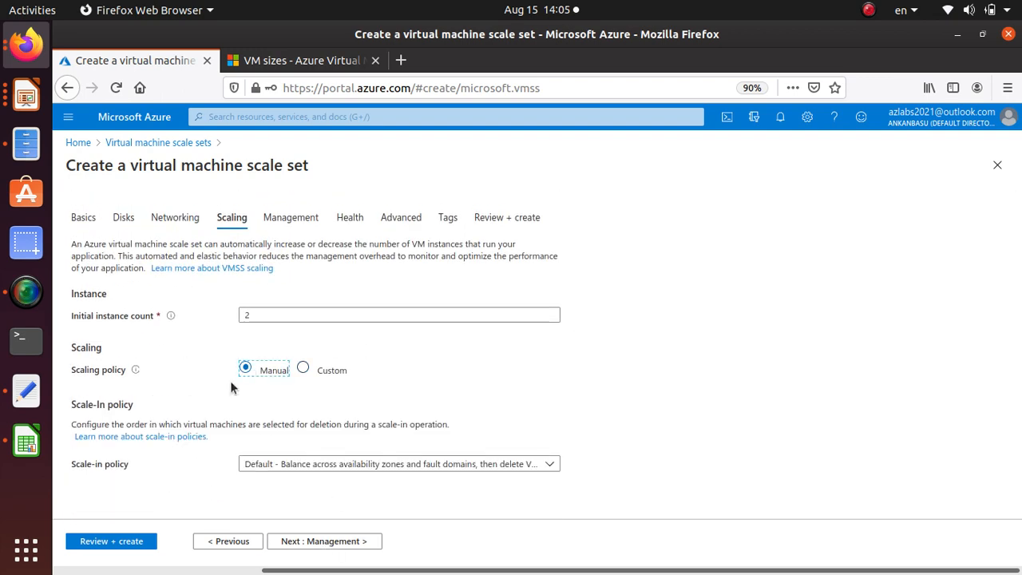
# Proceed through the management settings to the health settings and check the application health monitoring options, leaving monitoring disabled
pyautogui.click(362, 547)
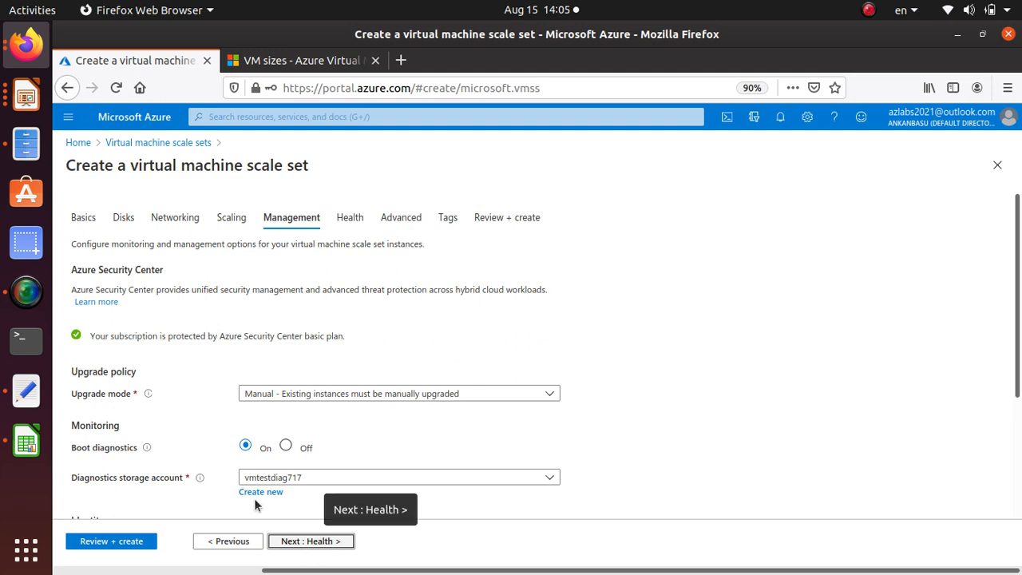
pyautogui.scroll(-4, 155, 387)
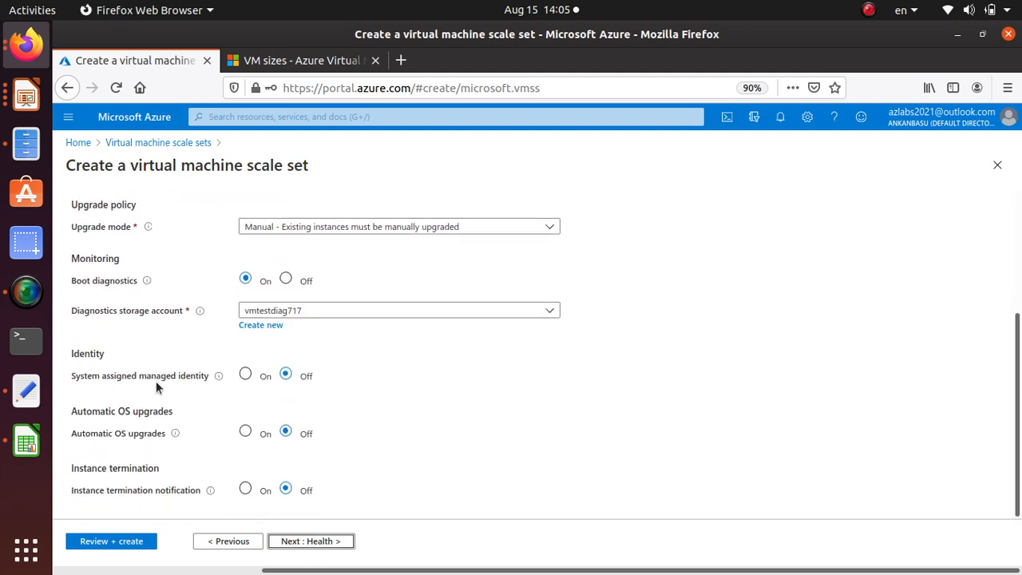
pyautogui.click(301, 542)
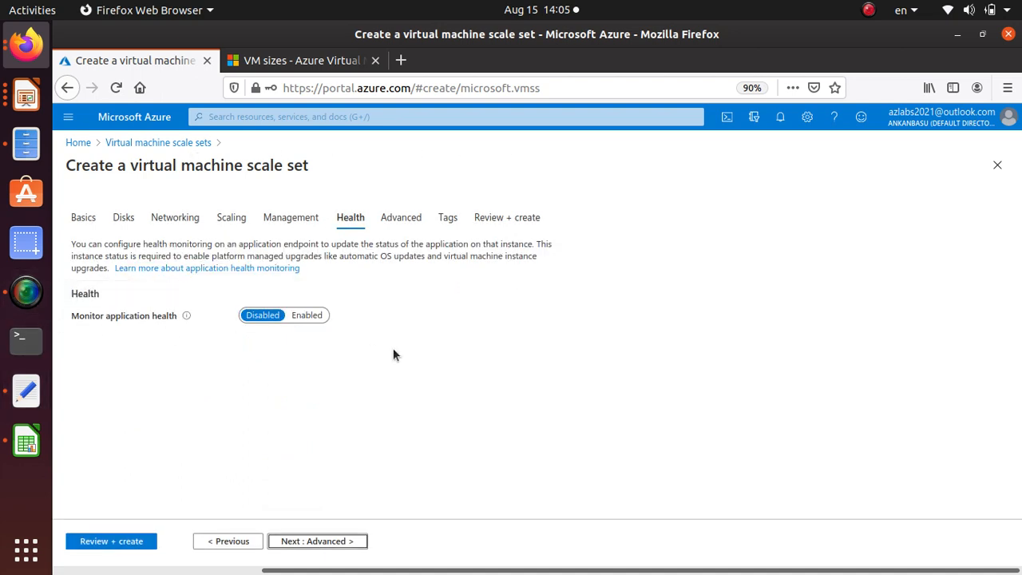
pyautogui.click(308, 318)
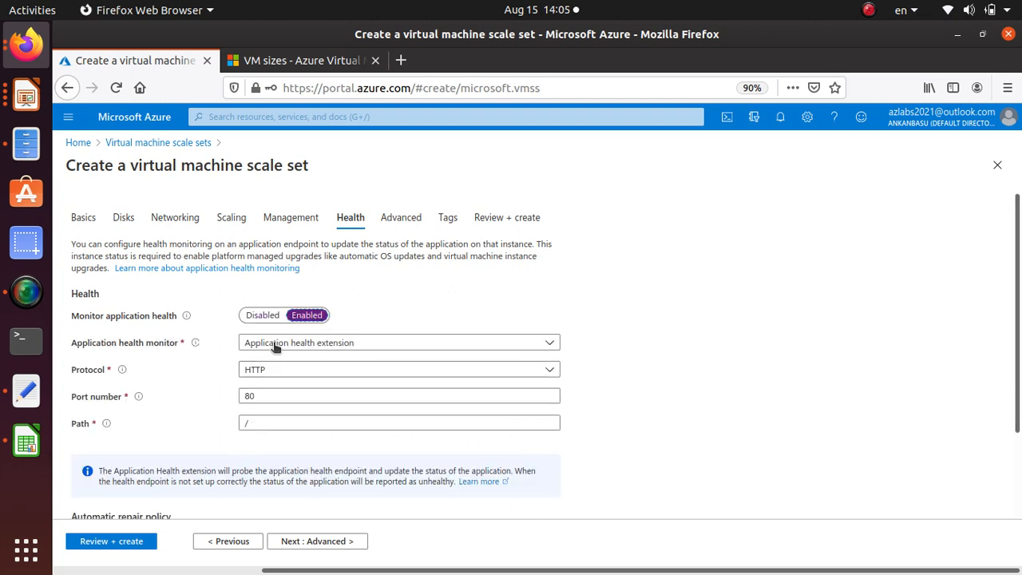
pyautogui.click(261, 317)
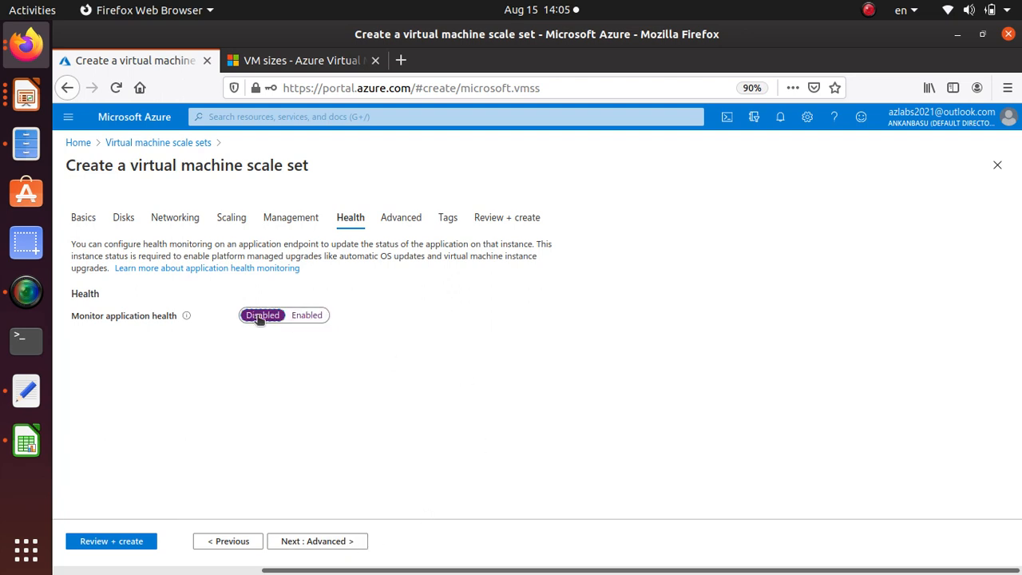
# Keep the default advanced settings and empty tags, proceed to the final review and create the scale set
pyautogui.click(342, 542)
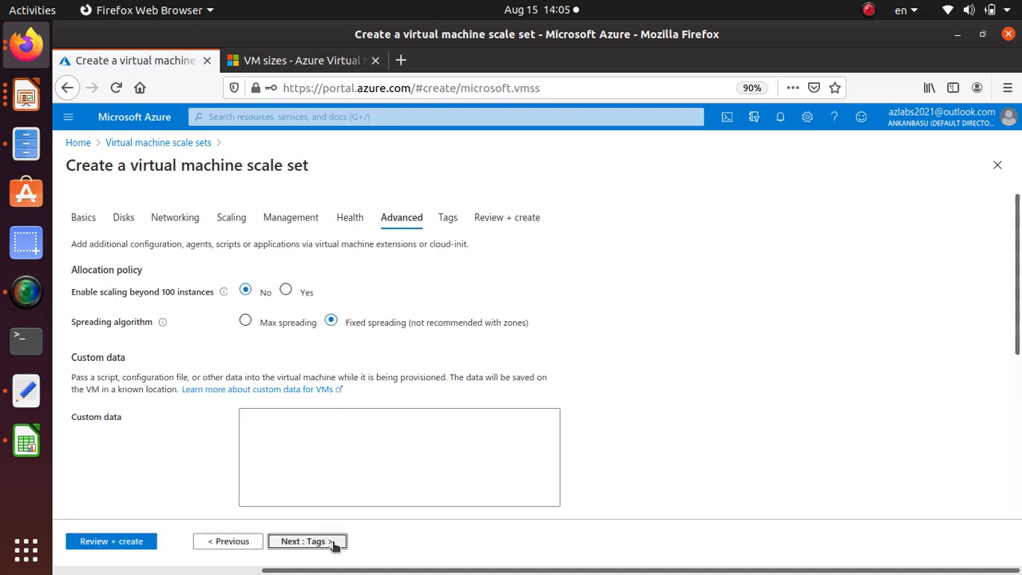
pyautogui.click(339, 549)
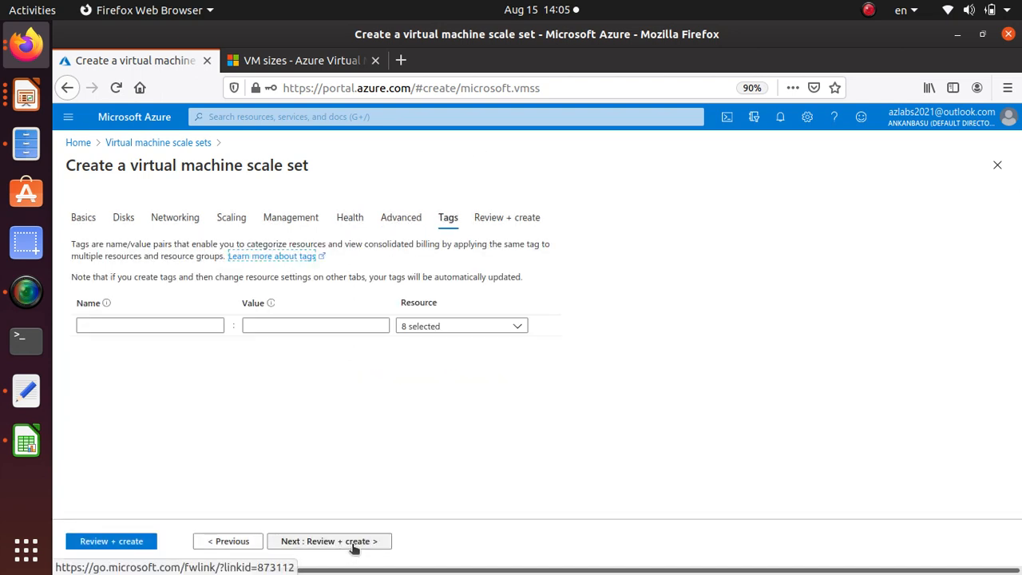
pyautogui.click(353, 548)
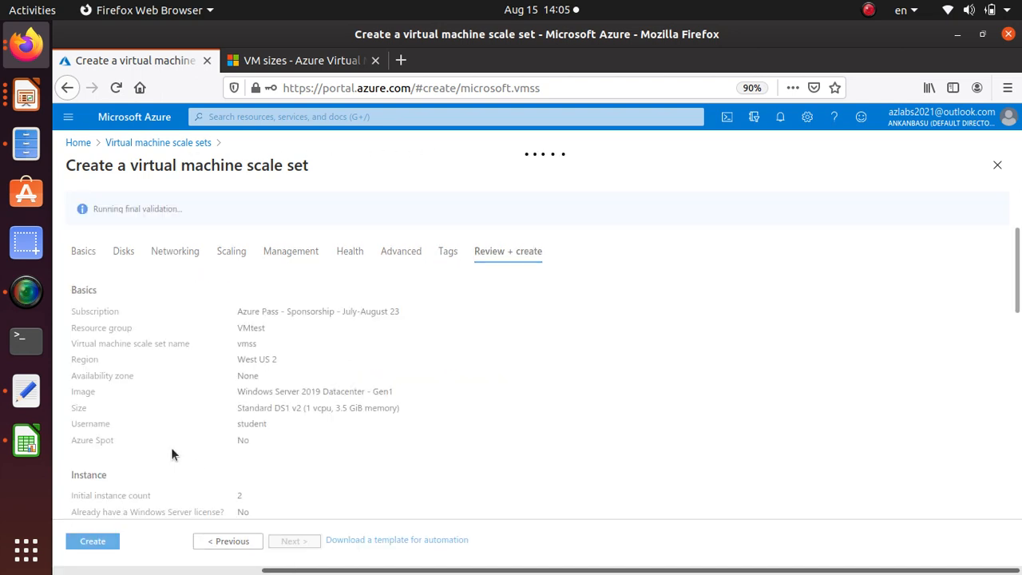
pyautogui.click(94, 541)
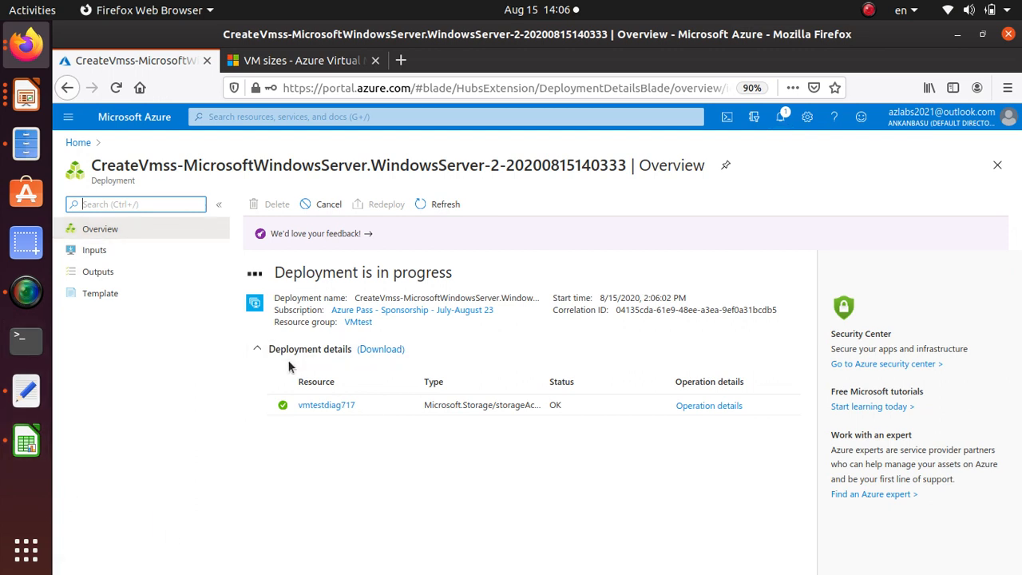
# Switch to the course presentation in LibreOffice Impress and review the VM Scale Sets and ARM Templates slides
pyautogui.press('alt')
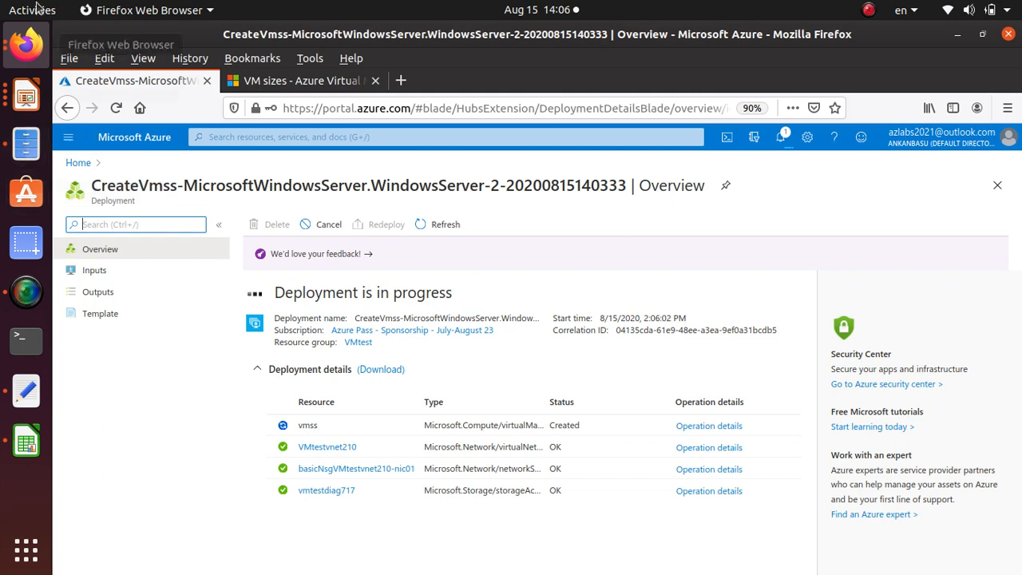
pyautogui.click(26, 96)
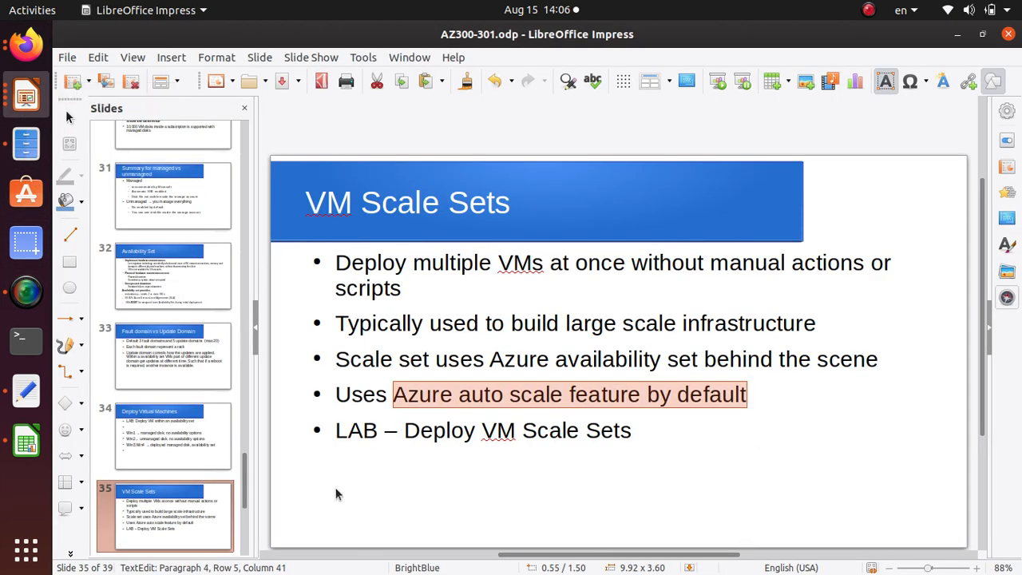
pyautogui.click(652, 431)
pyautogui.scroll(-1, 653, 433)
pyautogui.scroll(-2, 653, 432)
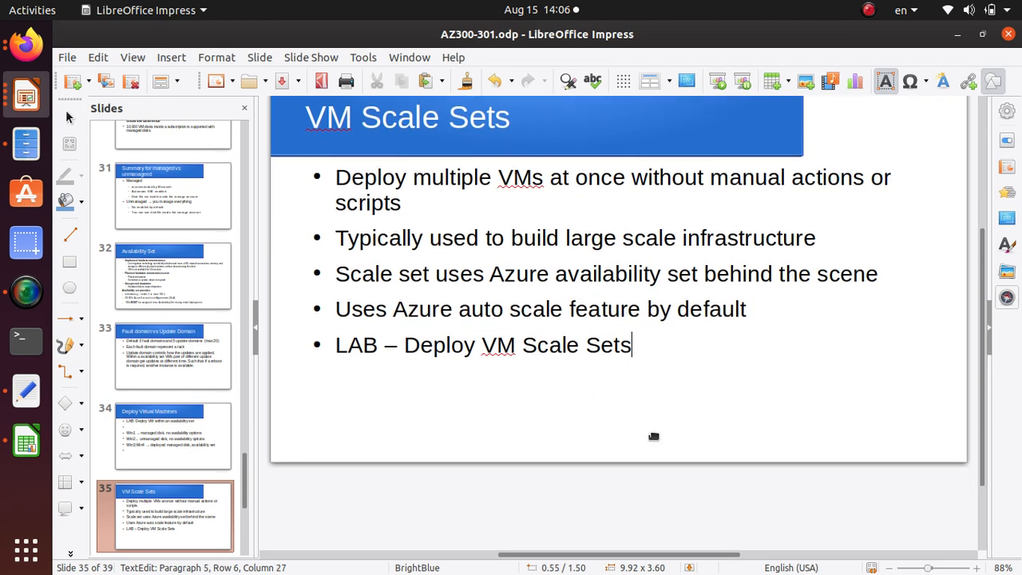
pyautogui.click(174, 509)
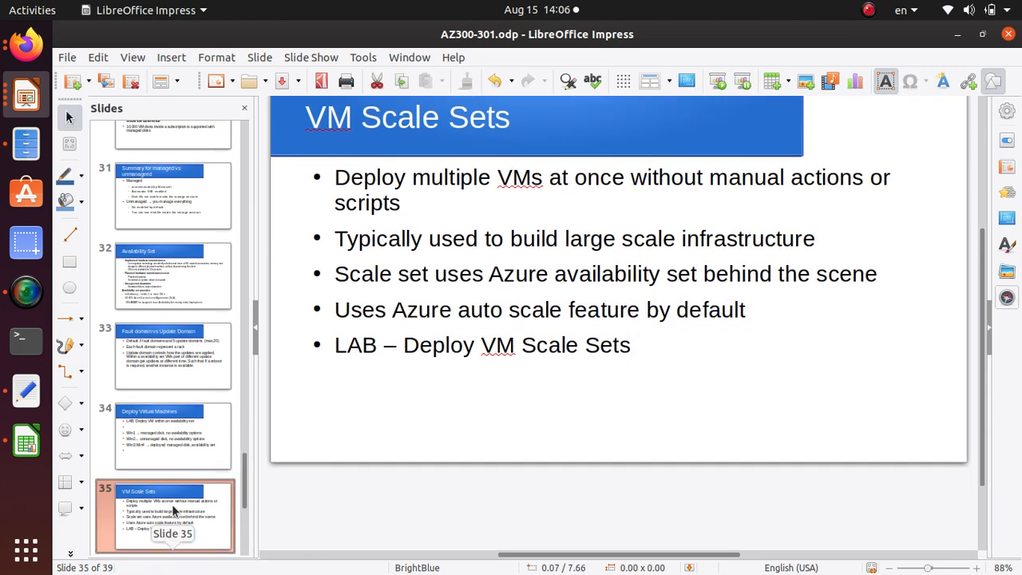
pyautogui.scroll(-2, 176, 502)
pyautogui.click(184, 446)
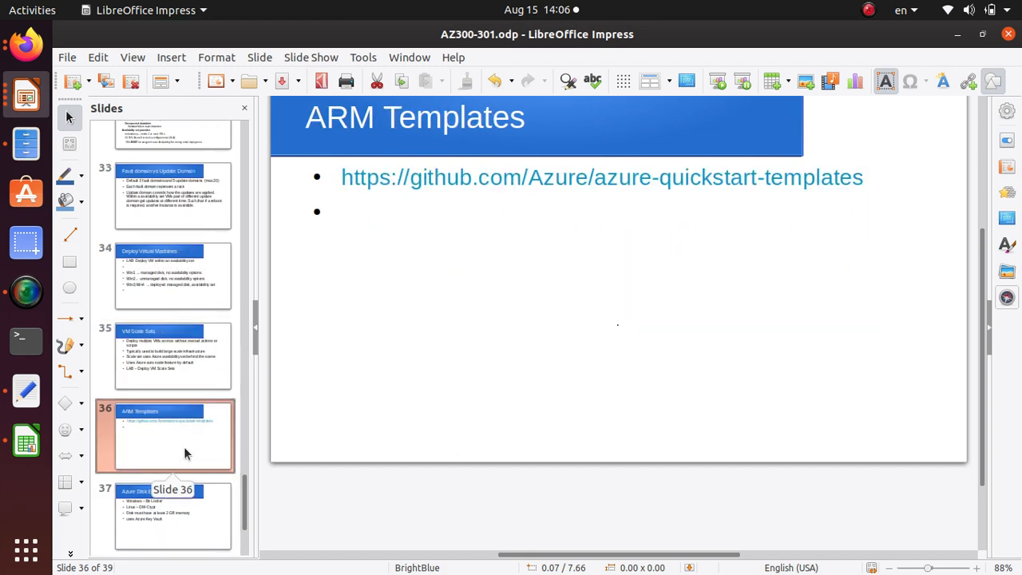
pyautogui.click(427, 105)
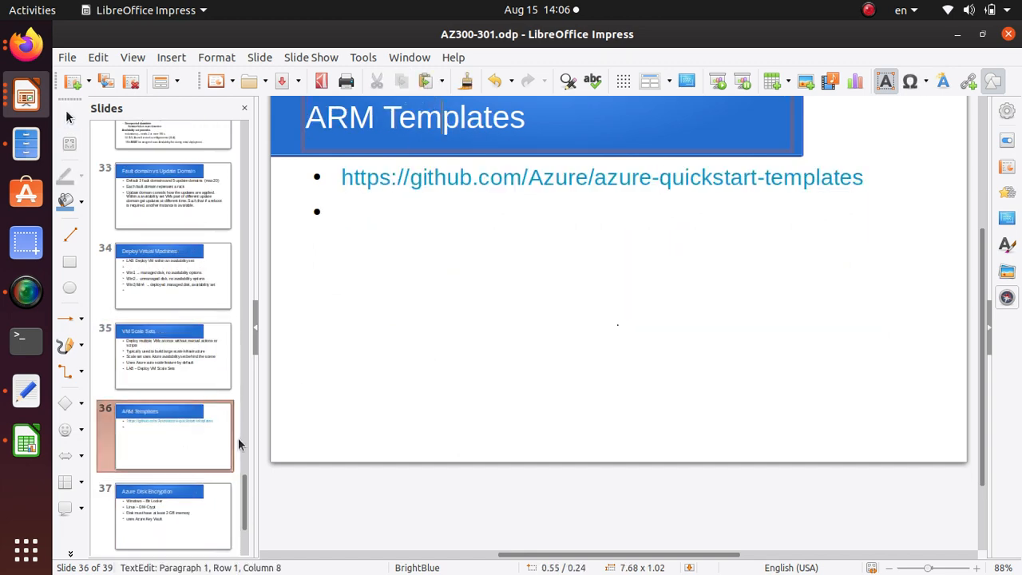
# Review the Azure Disk Encryption, Create a Key Vault and Encrypt Disk slides, ending on Create a Key Vault
pyautogui.click(165, 546)
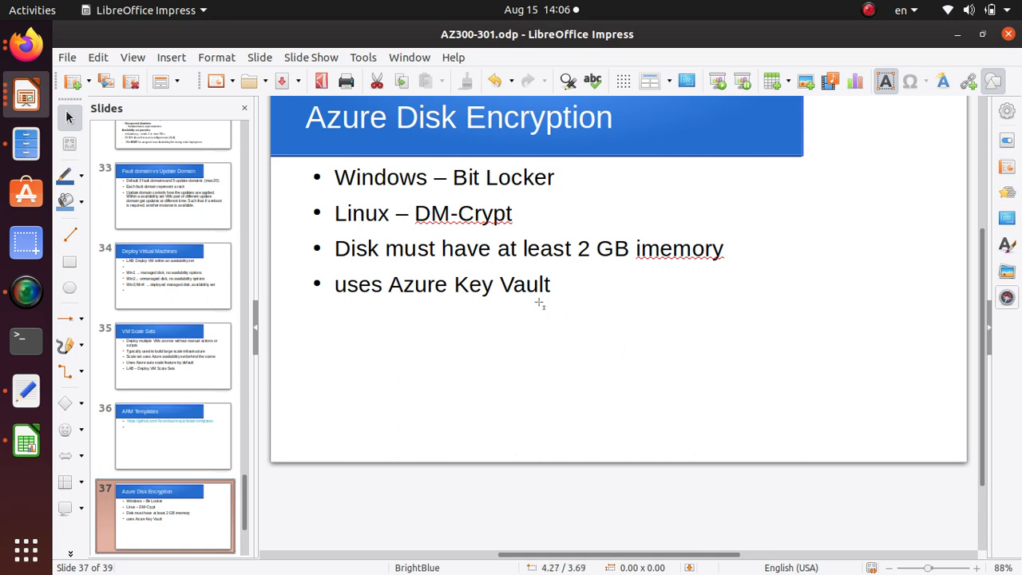
pyautogui.scroll(-2, 196, 467)
pyautogui.click(182, 444)
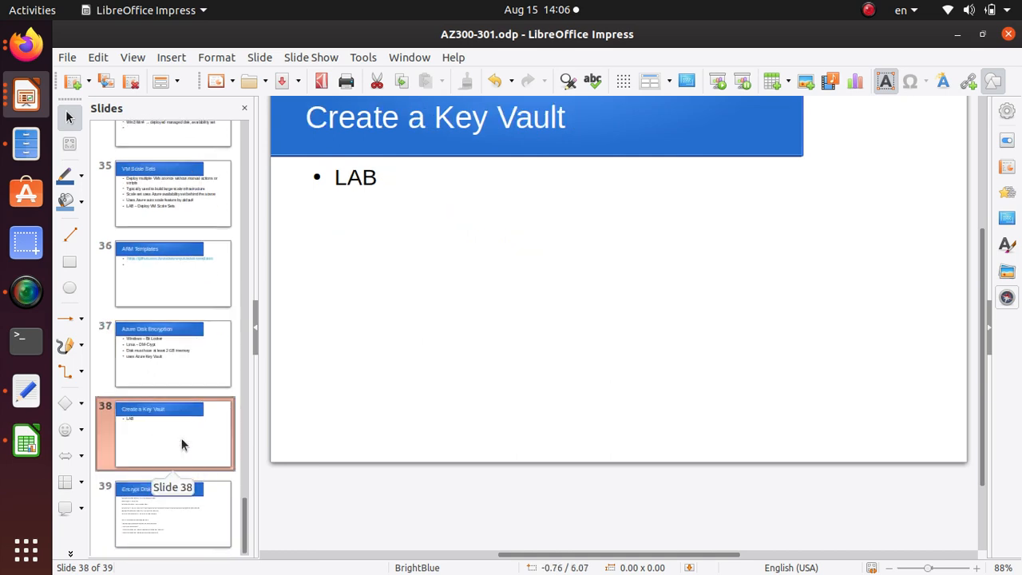
pyautogui.click(170, 508)
pyautogui.click(174, 449)
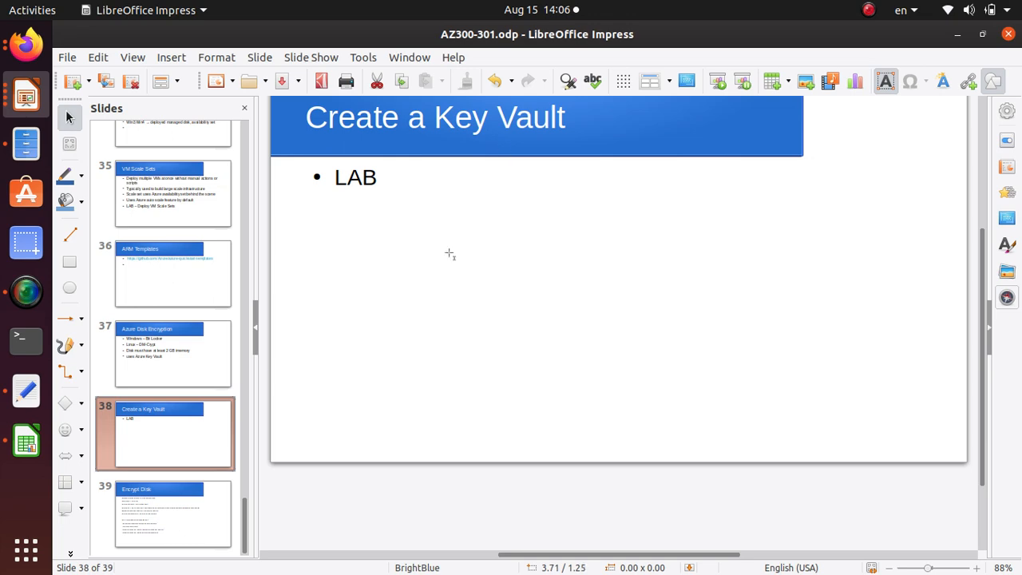
pyautogui.click(185, 519)
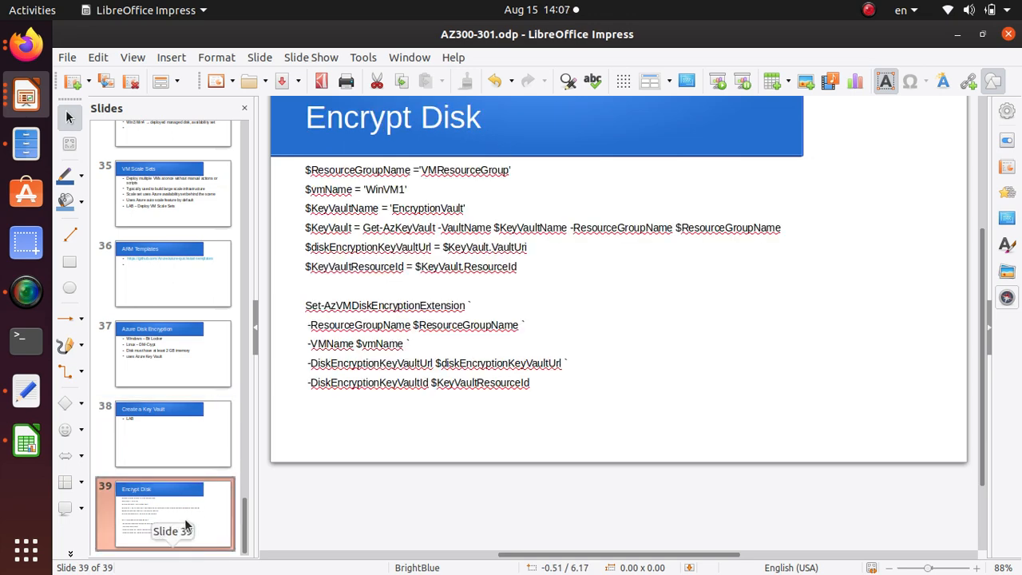
pyautogui.click(208, 437)
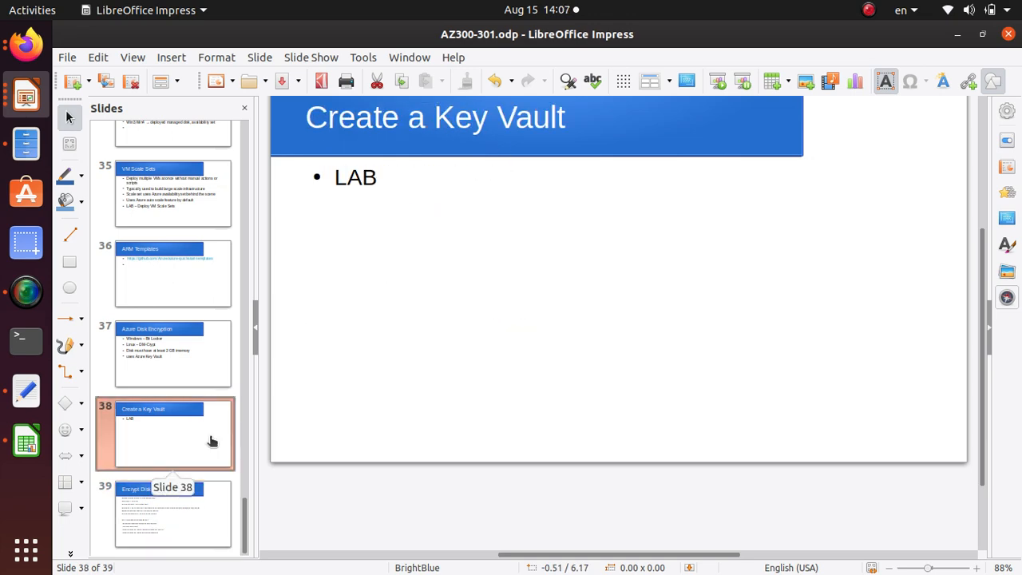
# Switch back to the Azure portal in Firefox and open the VMtest resource group from the home page
pyautogui.hotkey('alt', 'Tab')
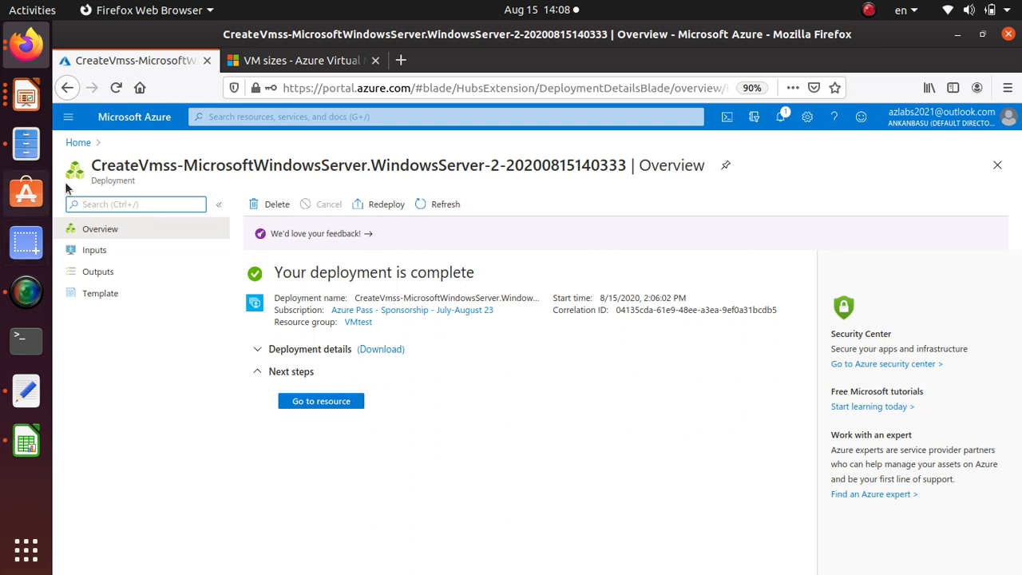
pyautogui.click(89, 148)
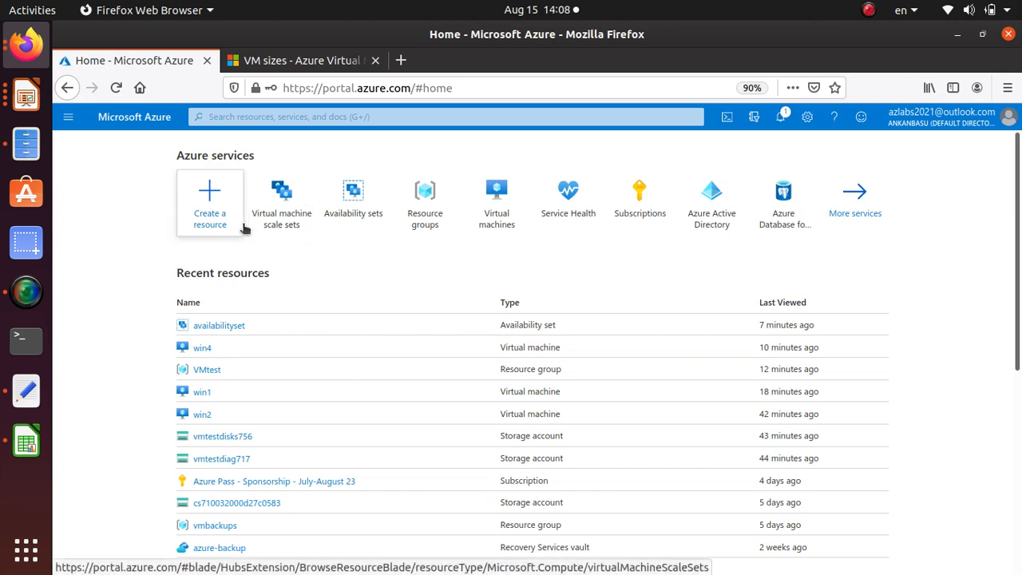
pyautogui.click(415, 226)
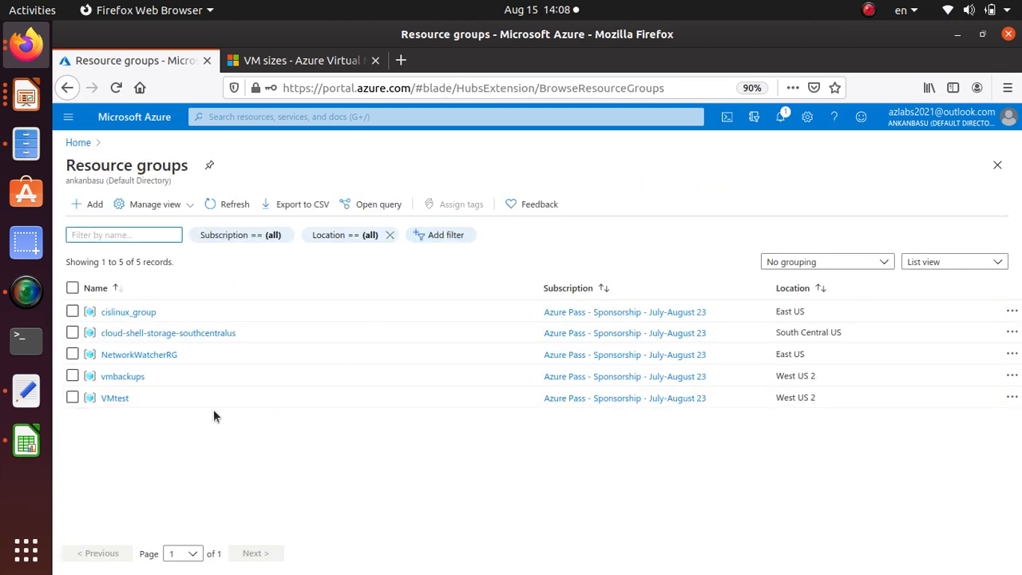
pyautogui.click(118, 398)
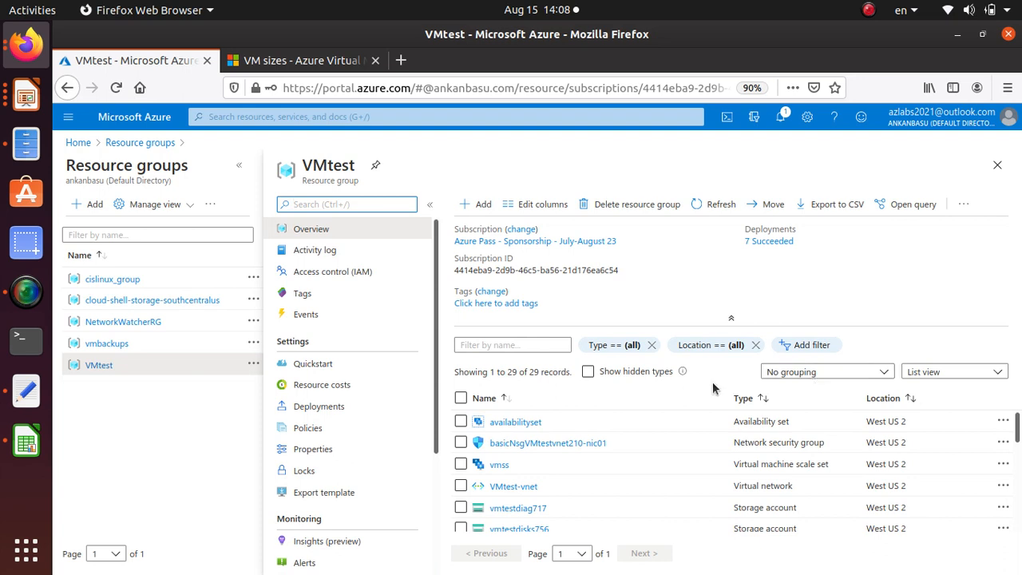
# Open the win2 virtual machine from the VMtest resource list and inspect the encryption status of its OS and data disks
pyautogui.scroll(-10, 608, 453)
pyautogui.scroll(-3, 607, 453)
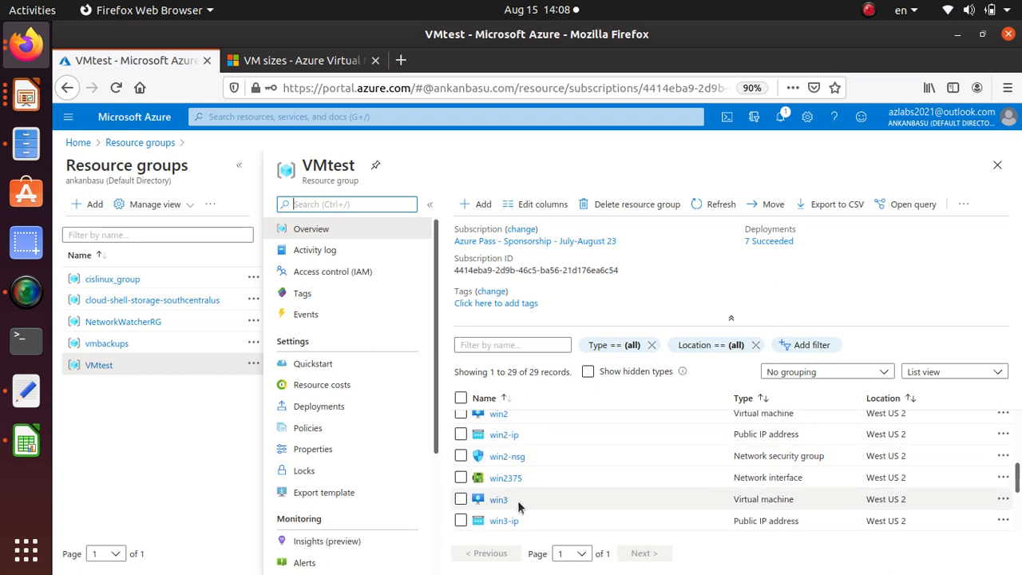
pyautogui.scroll(1, 516, 501)
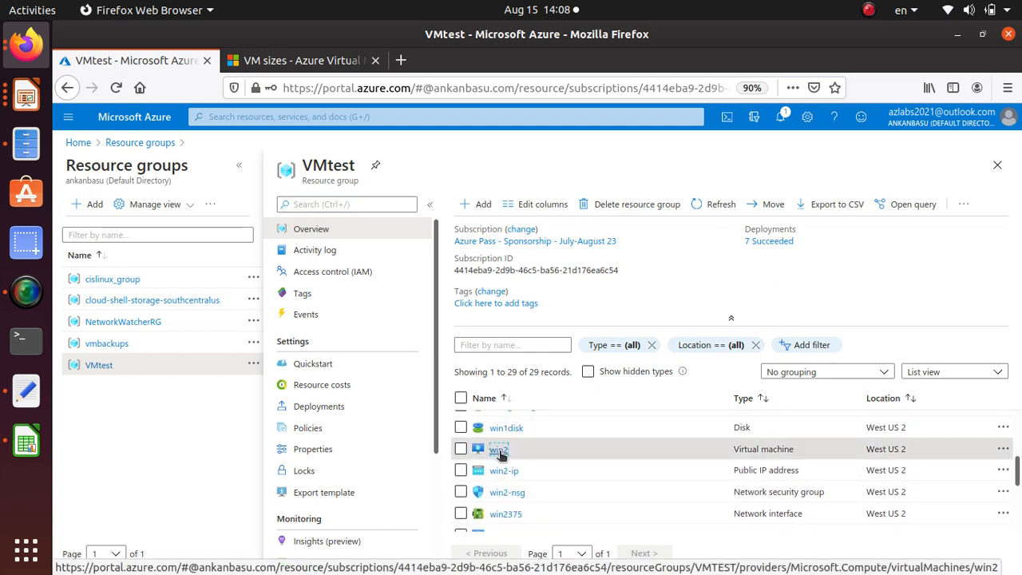
pyautogui.click(498, 451)
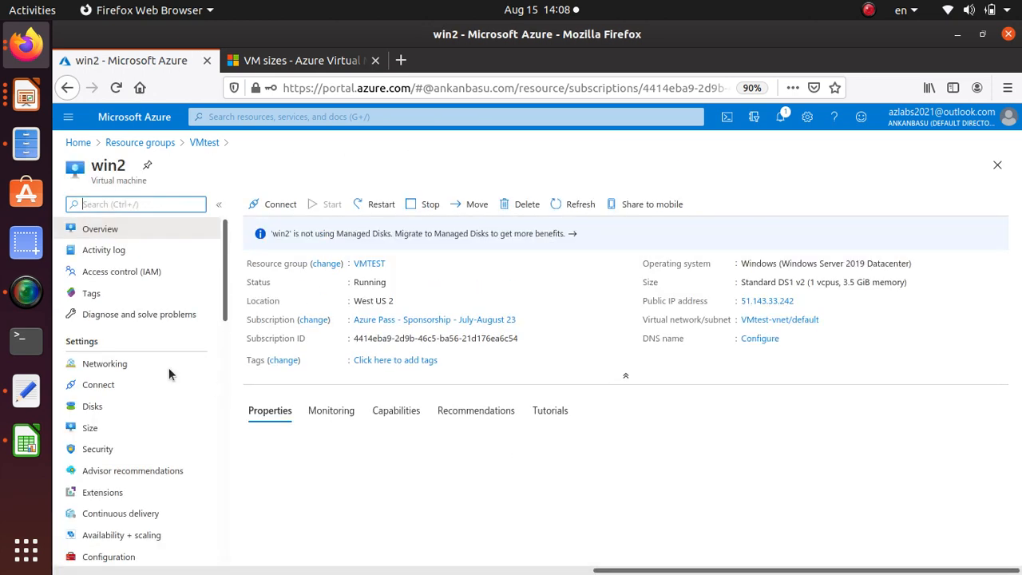
pyautogui.click(132, 407)
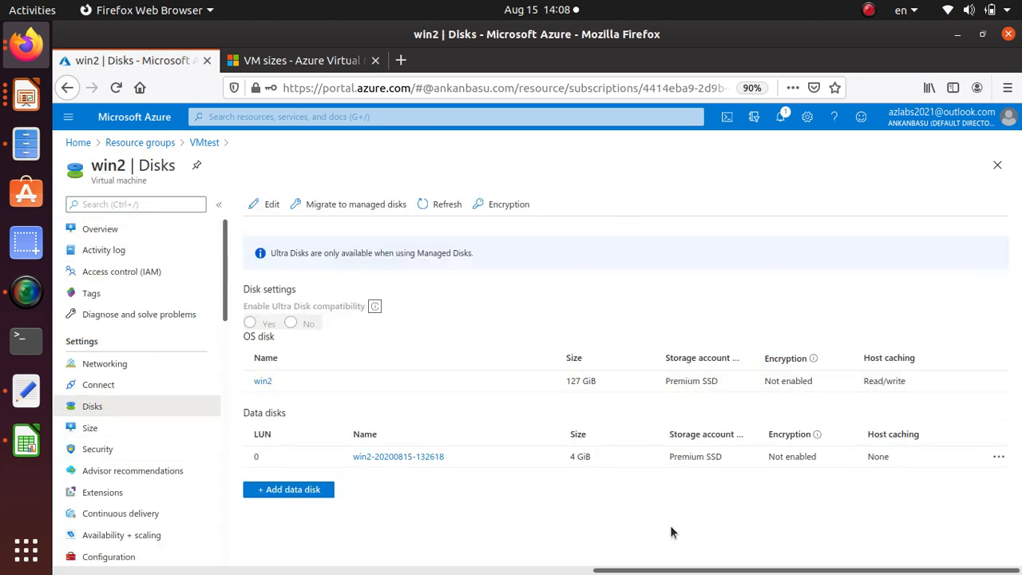
pyautogui.click(803, 455)
pyautogui.click(796, 375)
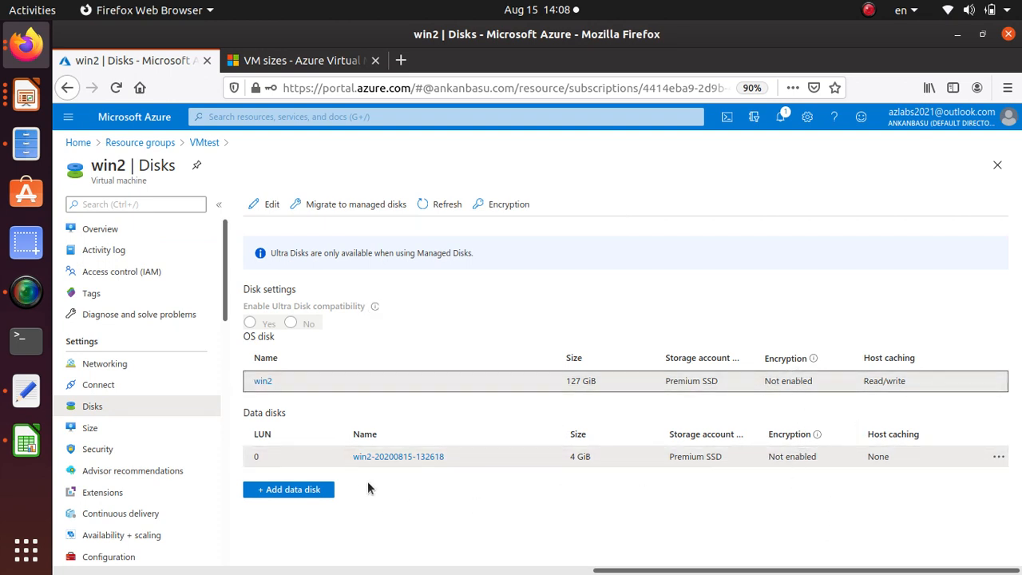
# Open the encryption settings for win2's disks and set the disks to encrypt to OS and data disks
pyautogui.click(503, 204)
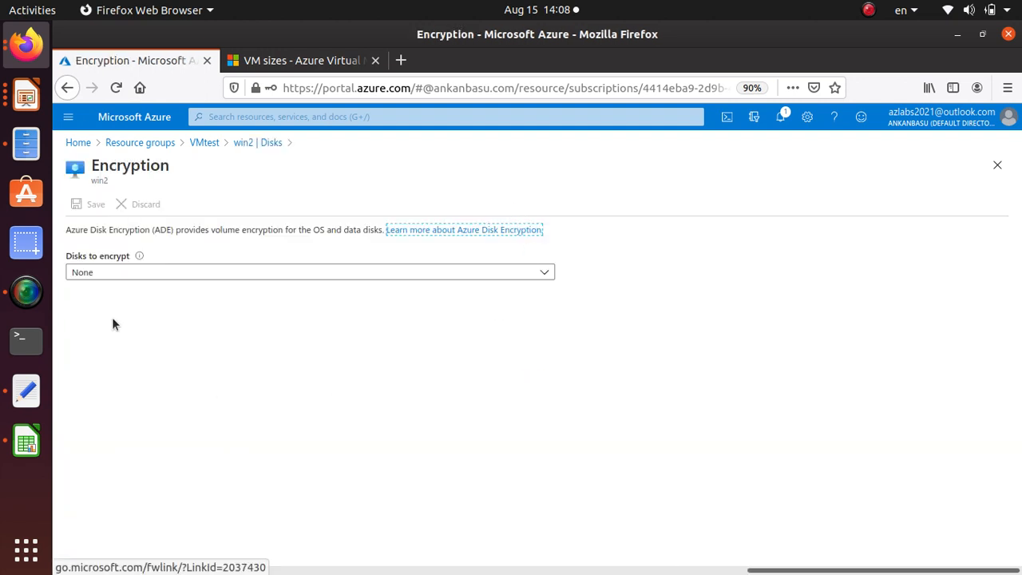
pyautogui.click(196, 272)
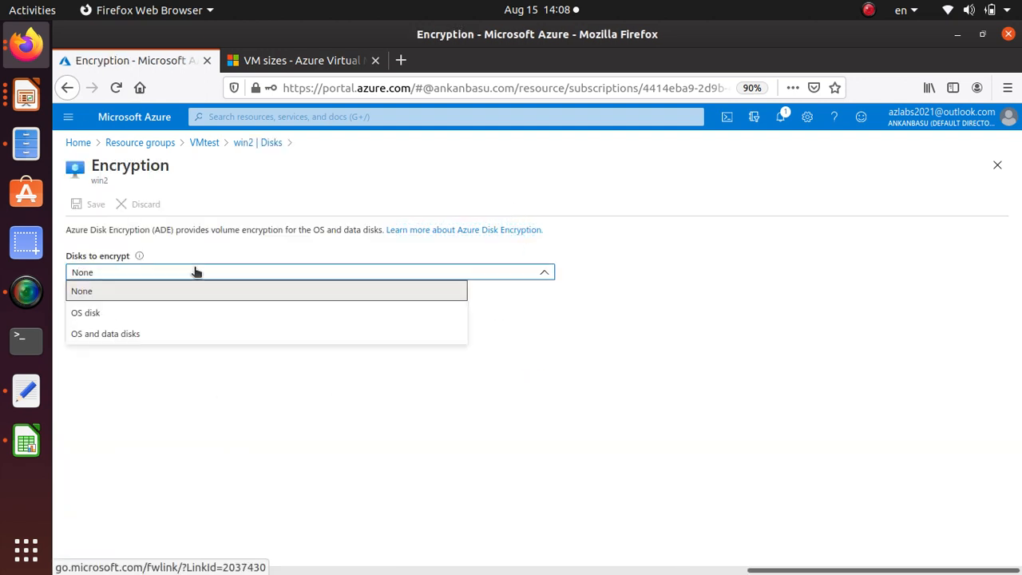
pyautogui.click(169, 335)
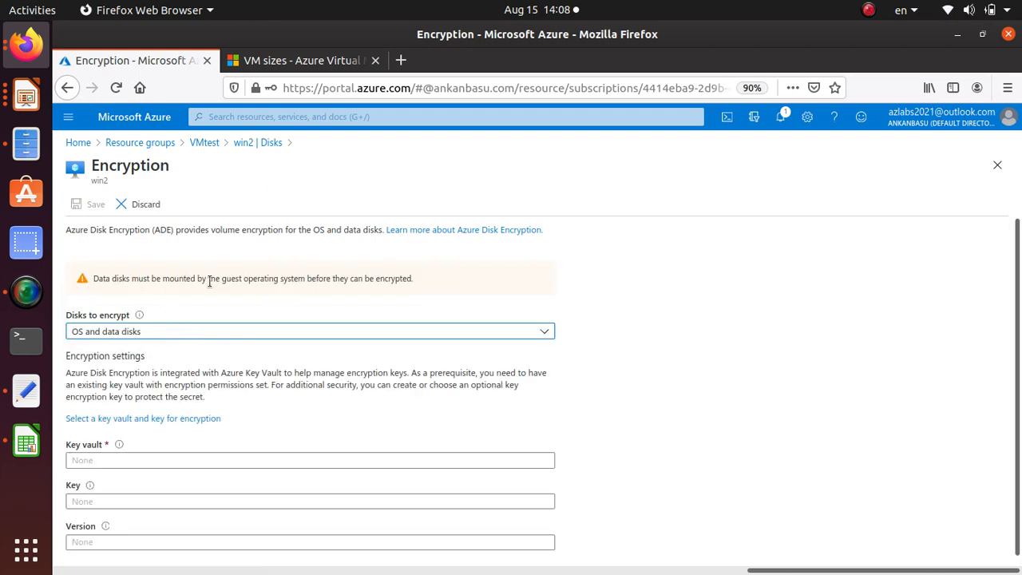
pyautogui.scroll(-1, 326, 292)
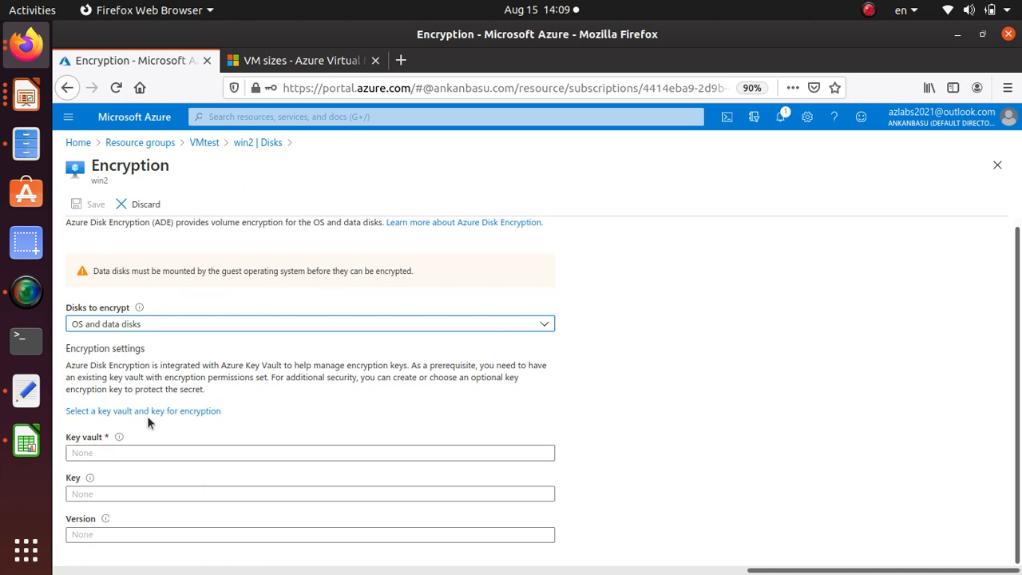
# Start a new key vault from the encryption key selection, name it encryptvault321 and keep the VMtest resource group, Standard tier and default recovery options
pyautogui.click(173, 411)
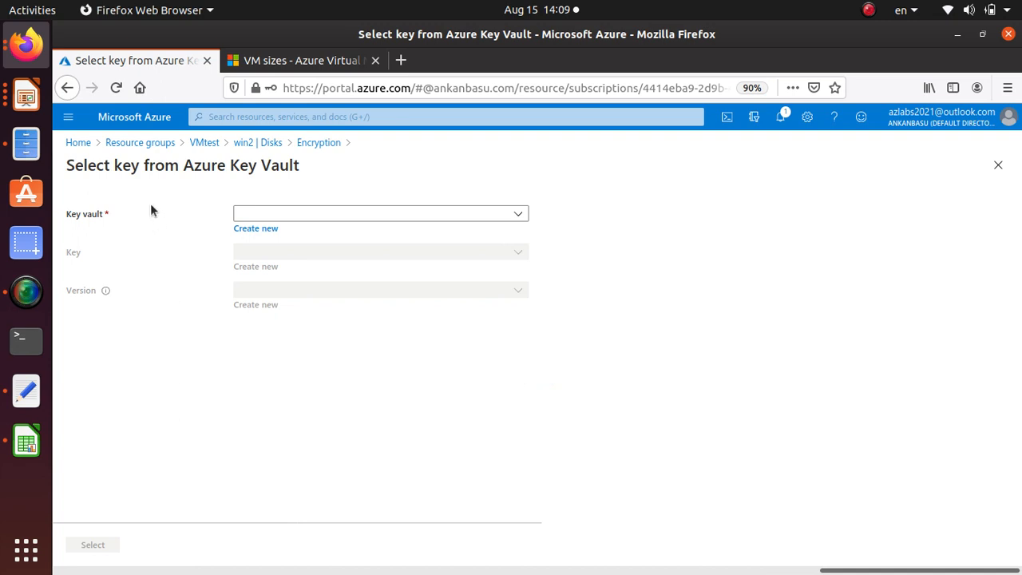
pyautogui.click(279, 214)
pyautogui.click(202, 195)
pyautogui.click(270, 228)
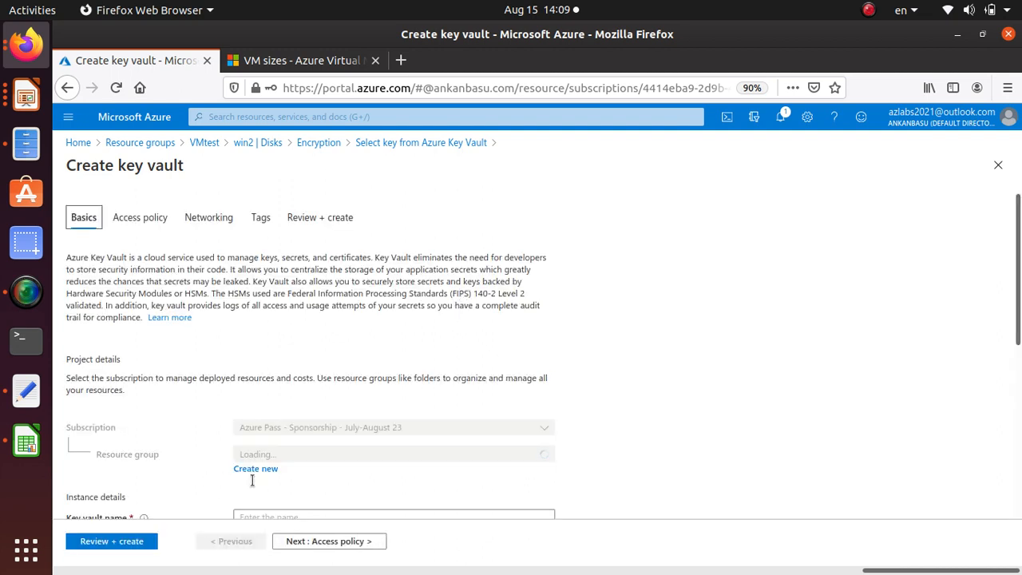
pyautogui.scroll(-3, 270, 425)
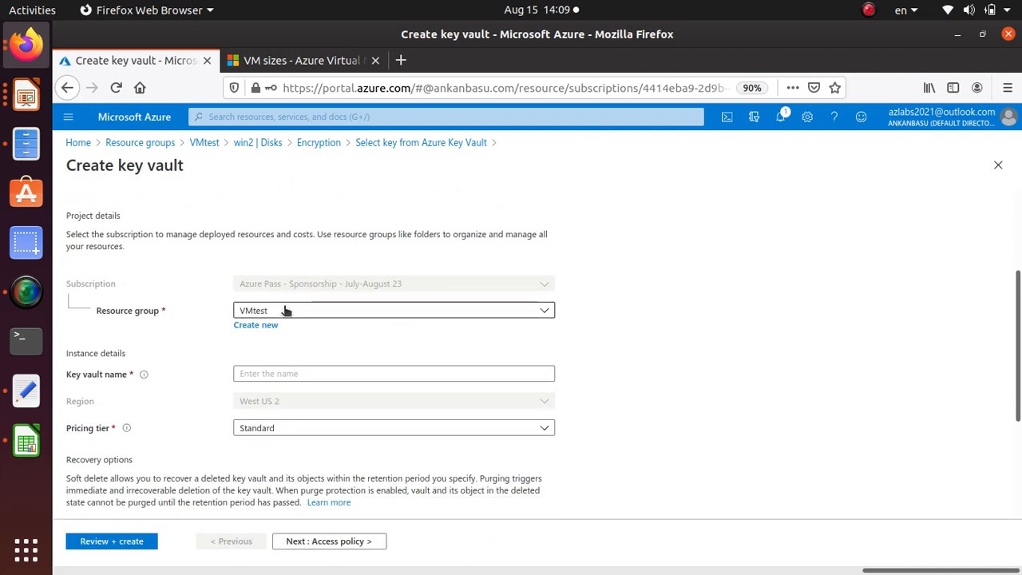
pyautogui.click(330, 374)
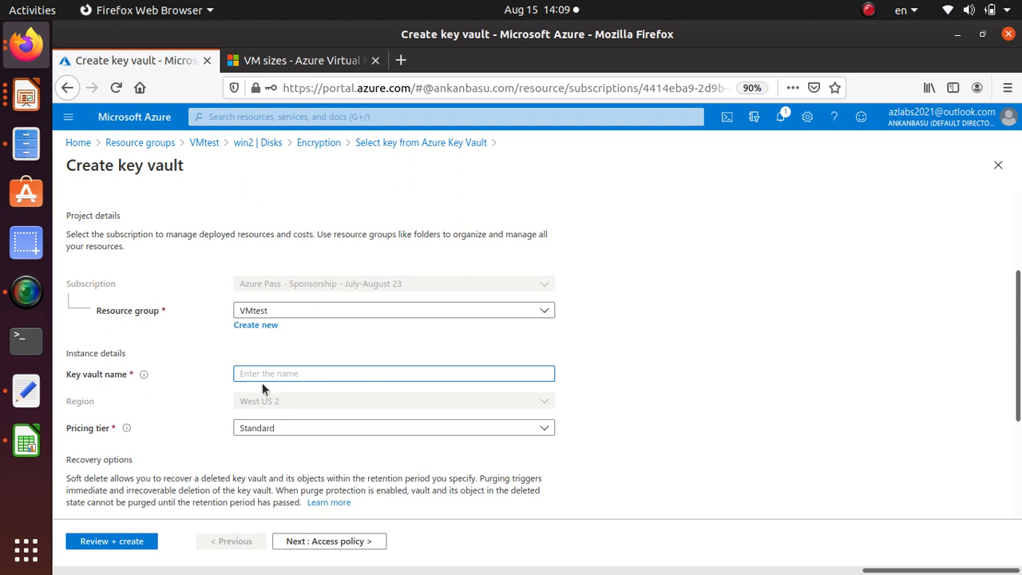
pyautogui.write('encryptvault321')
pyautogui.scroll(-3, 179, 401)
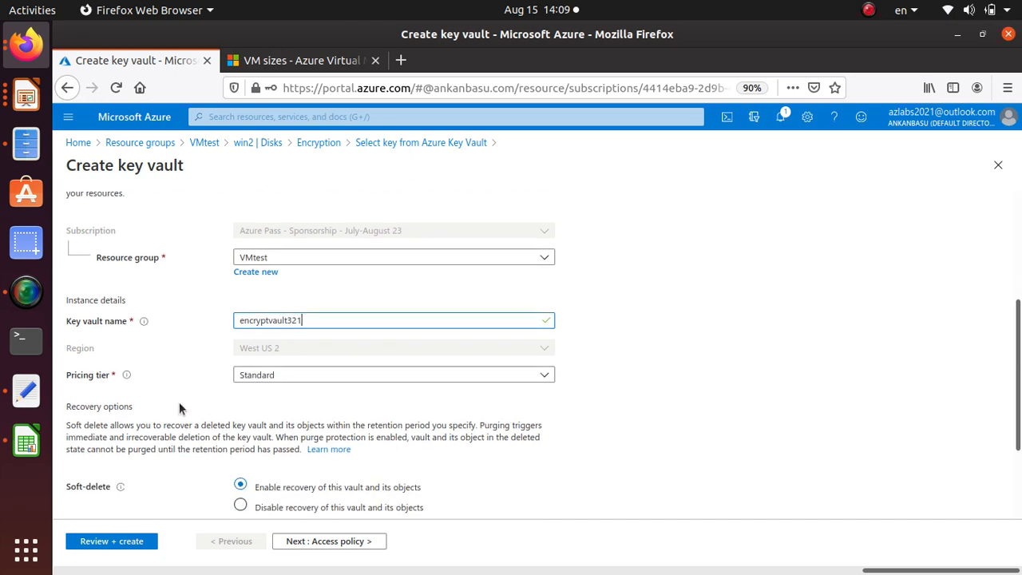
pyautogui.scroll(-2, 179, 401)
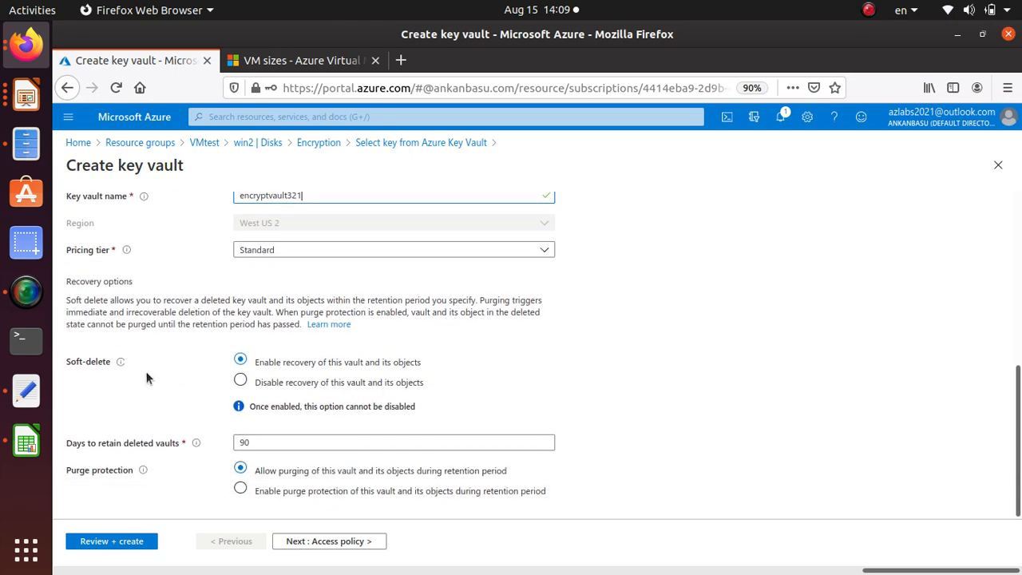
pyautogui.scroll(9, 176, 431)
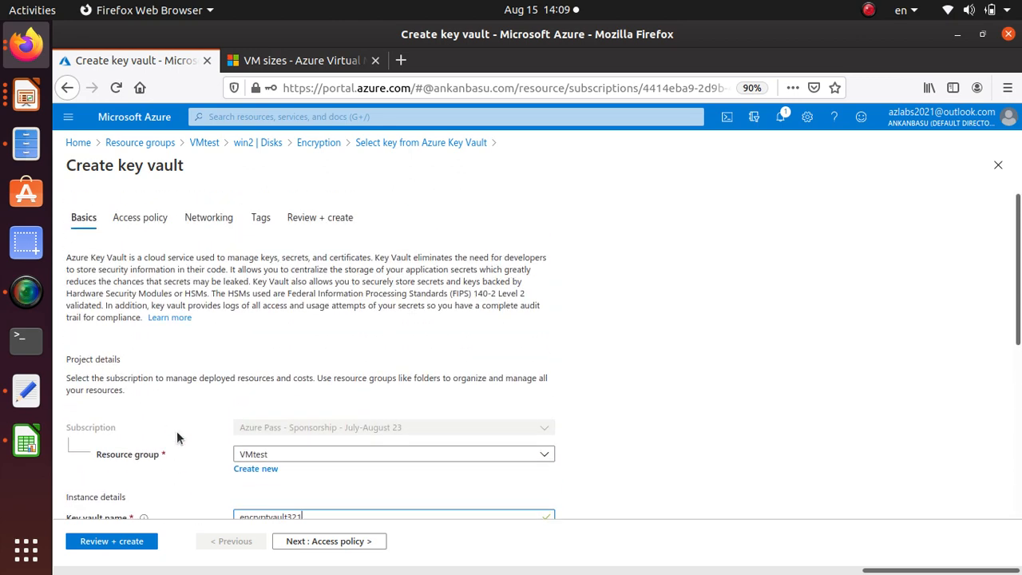
# In the vault's access policy, enable access for Azure Virtual Machines deployment, Azure Resource Manager template deployment and Azure Disk Encryption volume encryption
pyautogui.click(135, 220)
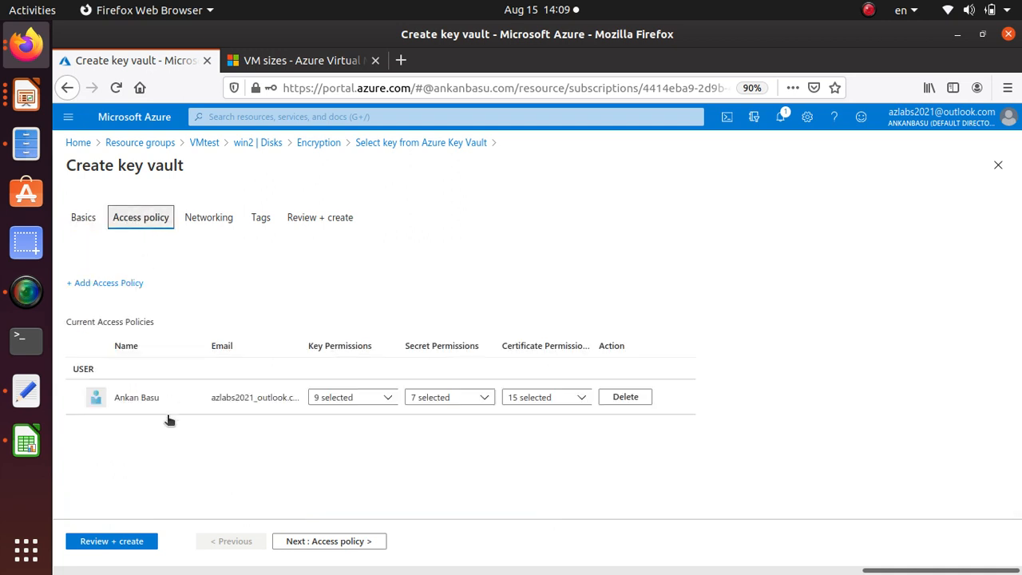
pyautogui.click(72, 284)
pyautogui.click(73, 305)
pyautogui.click(73, 327)
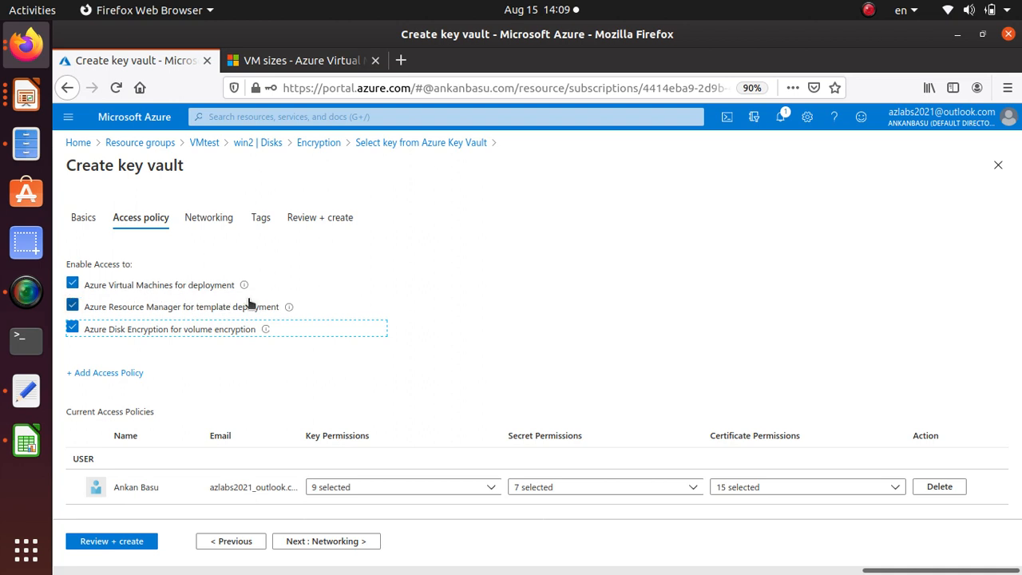
# Keep the public endpoint for all networks, validate and create the key vault, and check its deployment in the notifications
pyautogui.click(209, 218)
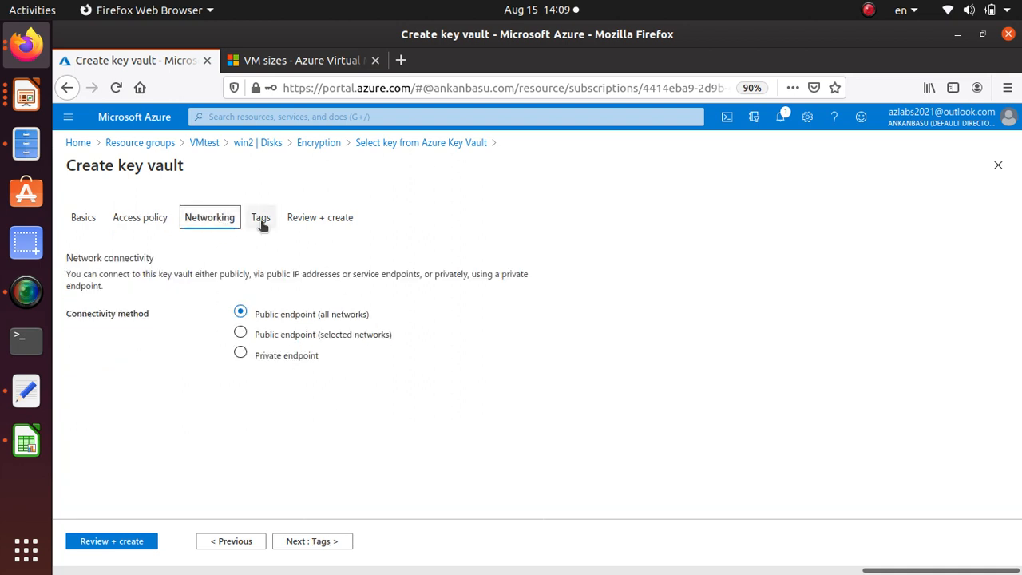
pyautogui.click(132, 541)
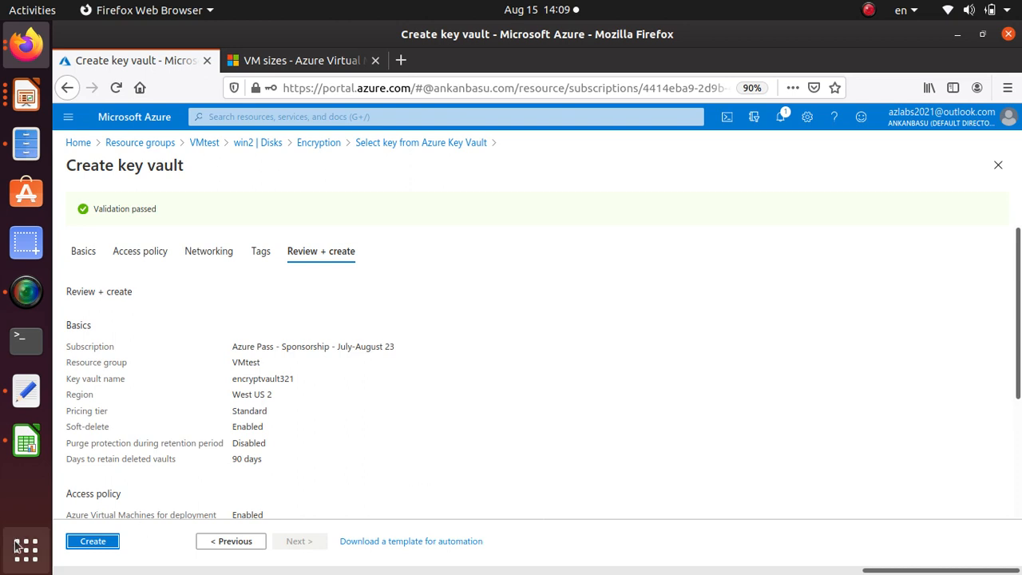
pyautogui.click(111, 544)
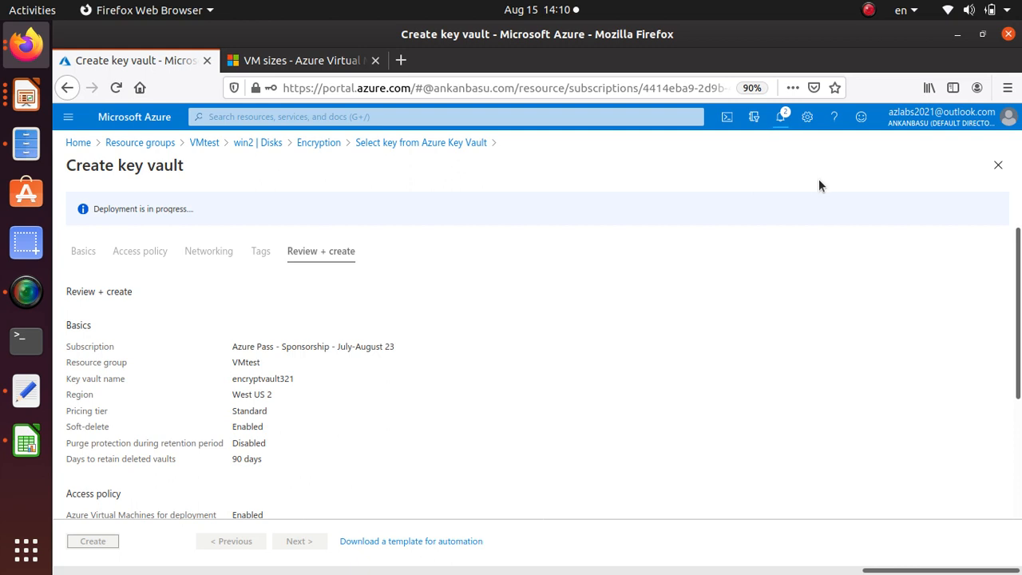
pyautogui.click(780, 118)
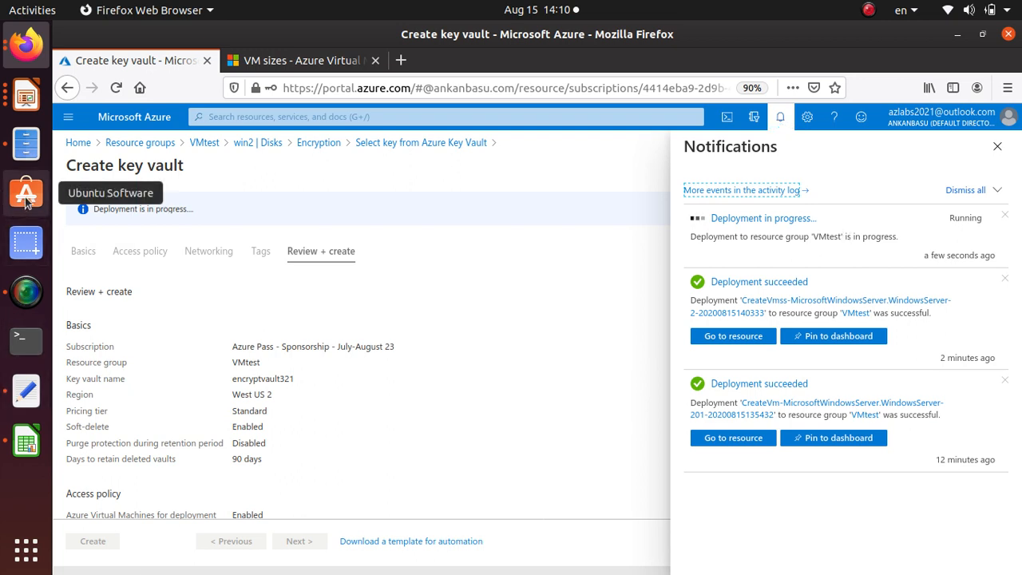
# Switch to the course presentation in LibreOffice Impress and review the PowerShell commands on the Encrypt Disk slide
pyautogui.click(25, 94)
pyautogui.click(456, 365)
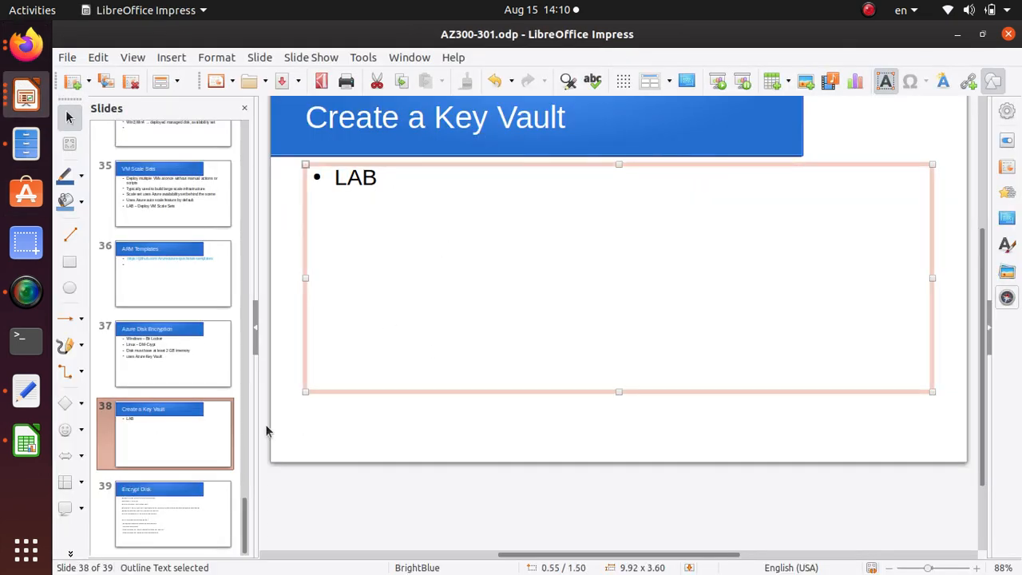
pyautogui.click(174, 514)
pyautogui.scroll(-3, 488, 373)
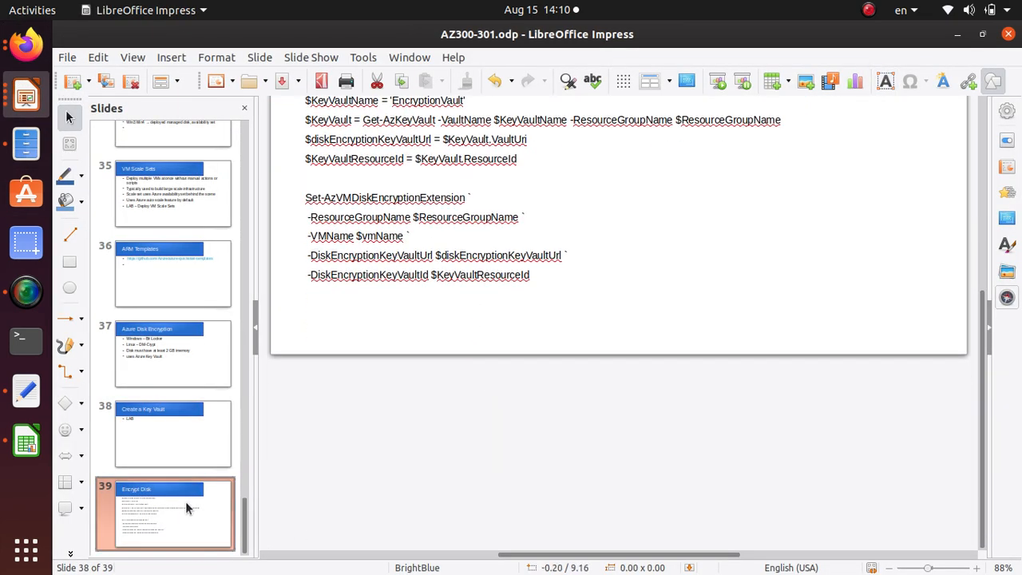
pyautogui.scroll(5, 185, 501)
pyautogui.scroll(-5, 185, 502)
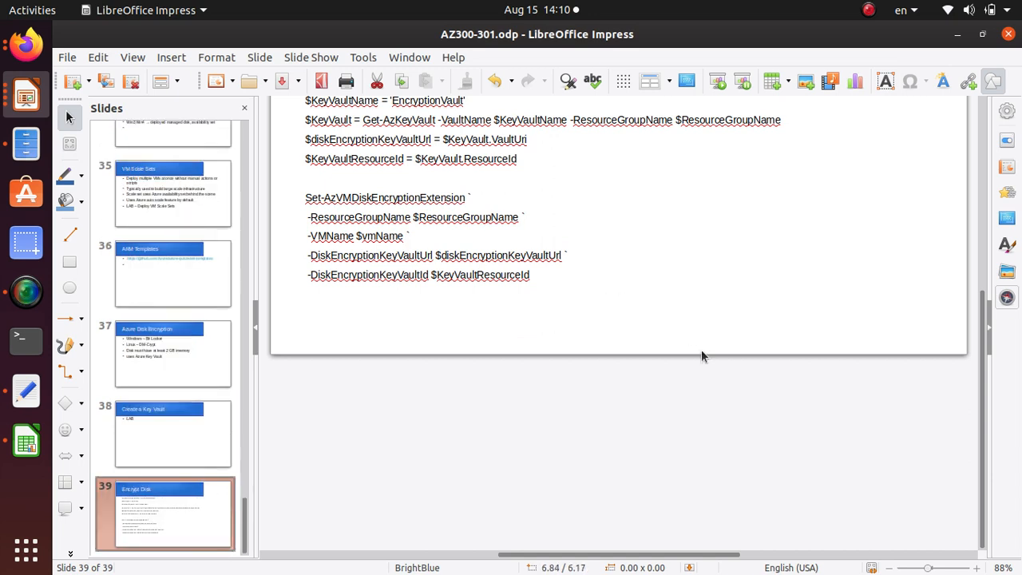
pyautogui.scroll(3, 701, 349)
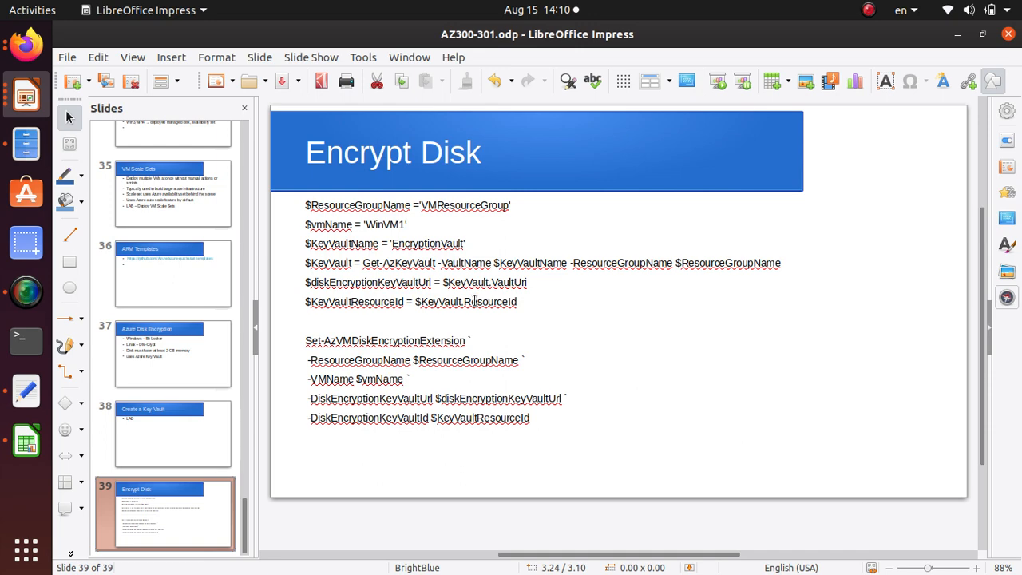
# Switch back to the Azure portal in Firefox and generate a new 2048-bit RSA key named win2key in encryptvault321
pyautogui.hotkey('alt', 'Tab')
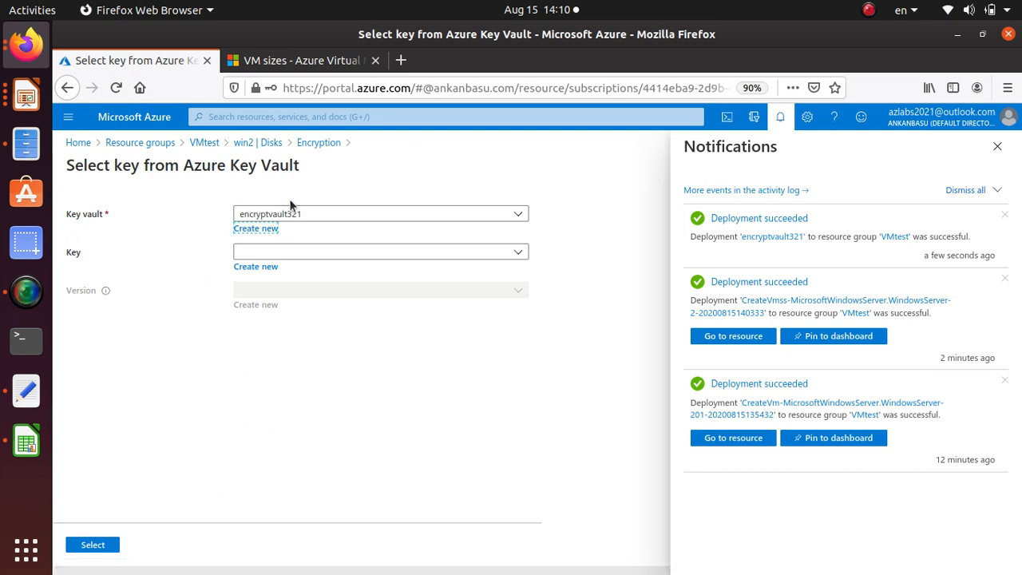
pyautogui.click(376, 253)
pyautogui.click(351, 254)
pyautogui.click(263, 268)
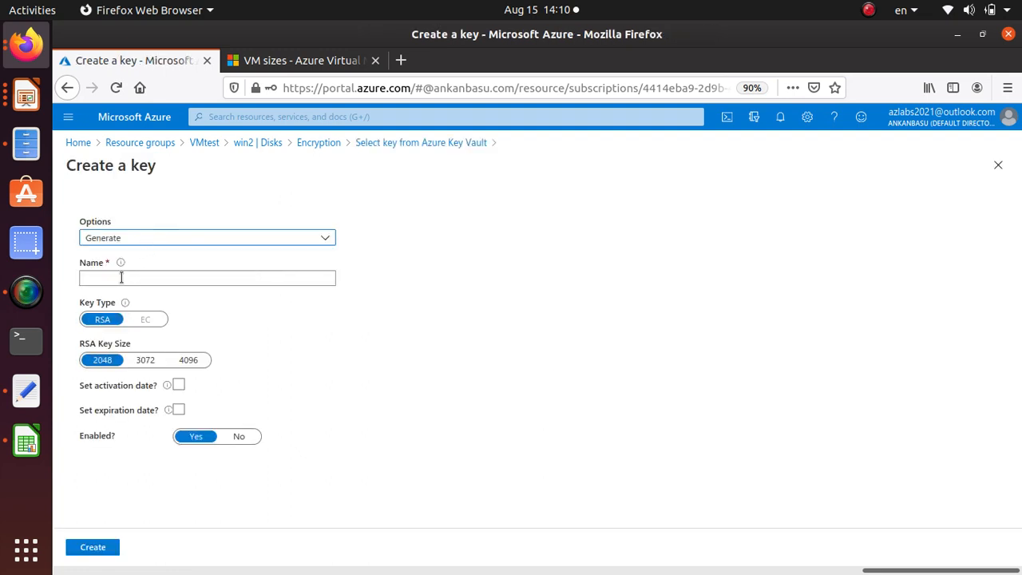
pyautogui.click(153, 244)
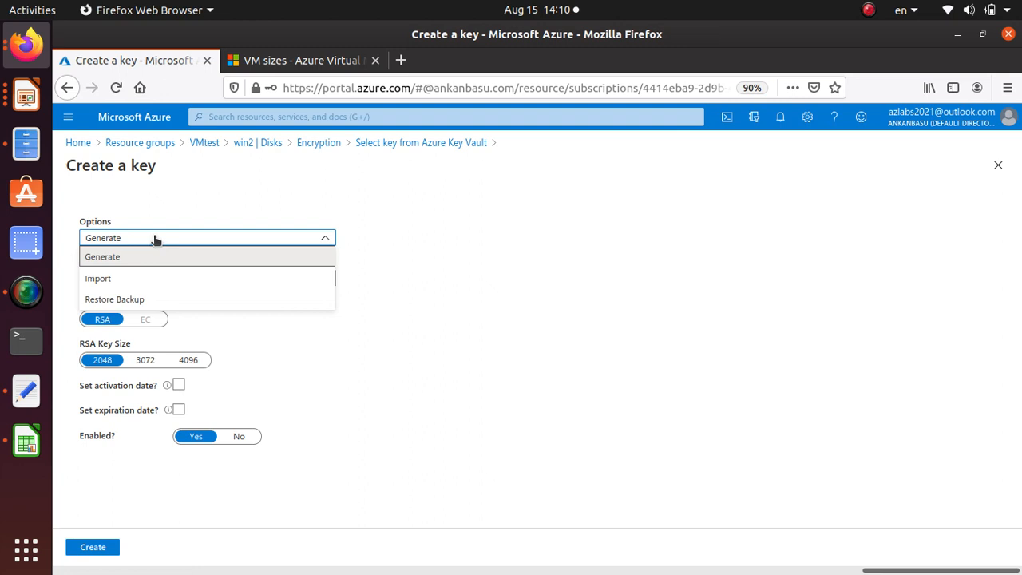
pyautogui.click(153, 242)
pyautogui.click(145, 242)
pyautogui.click(139, 244)
pyautogui.click(117, 280)
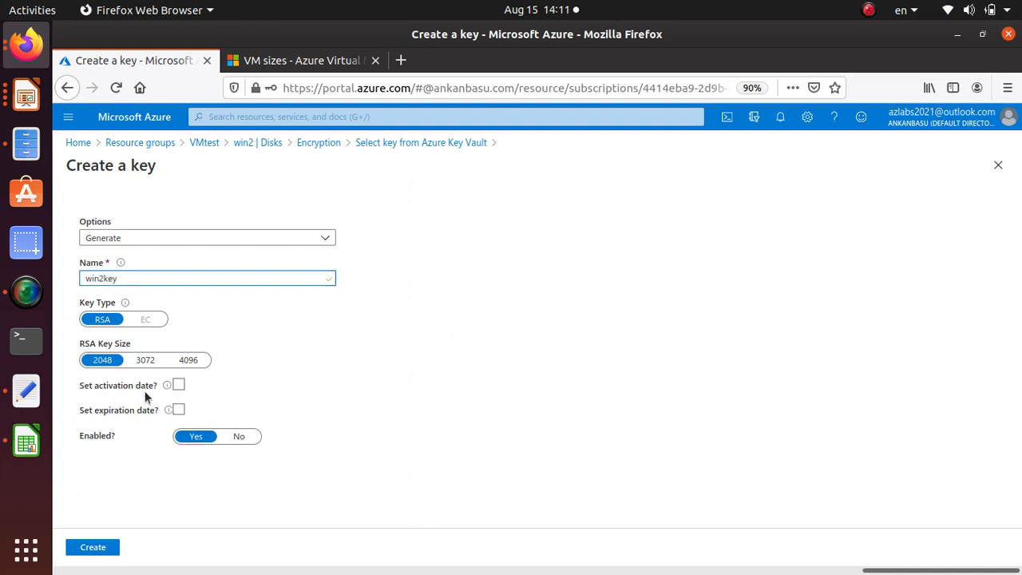
pyautogui.write('win2key')
pyautogui.click(91, 549)
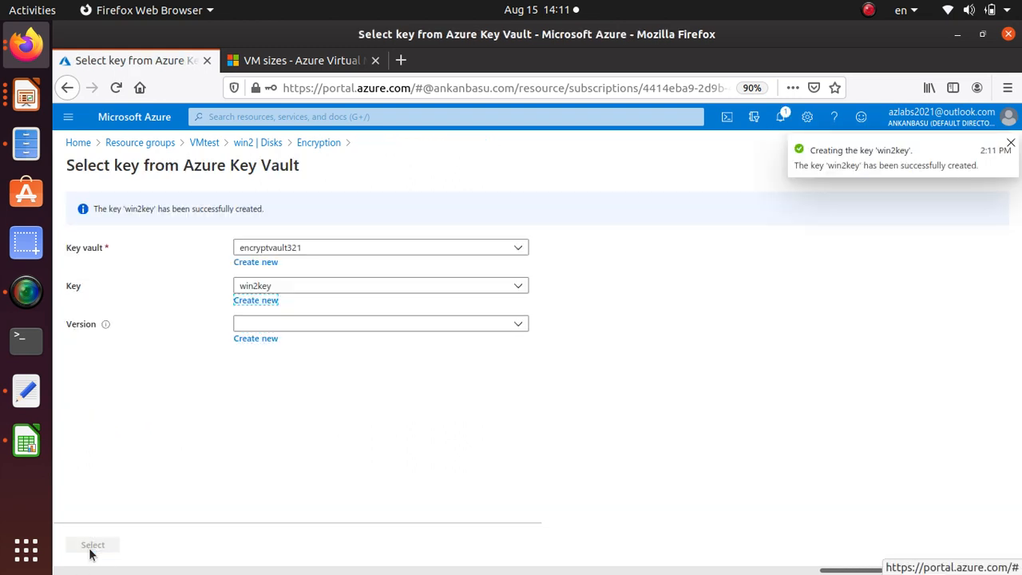
# Select win2key's available version for encryption, save win2's disk encryption settings and accept the virtual machine restart
pyautogui.click(527, 324)
pyautogui.click(316, 376)
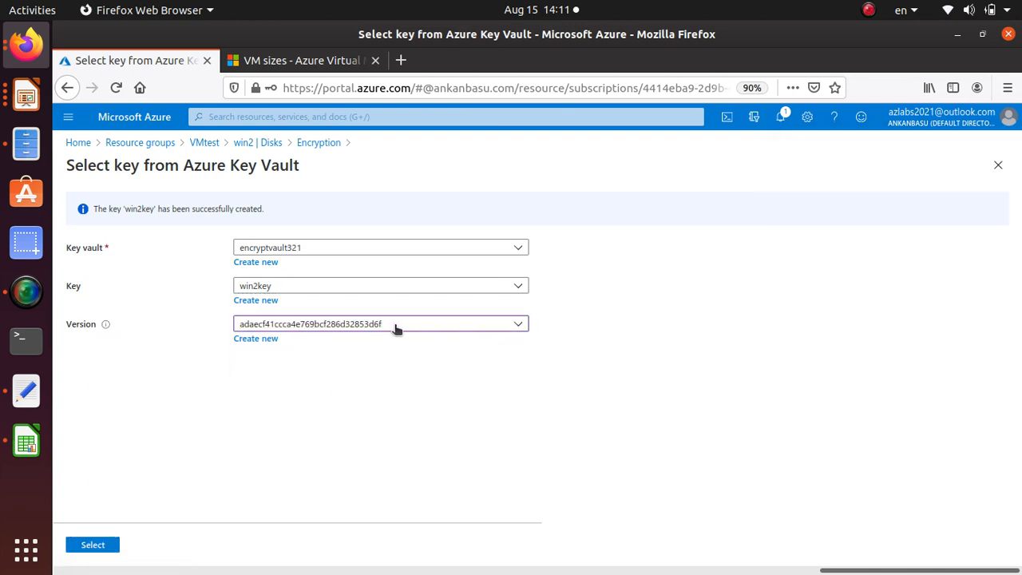
pyautogui.click(102, 546)
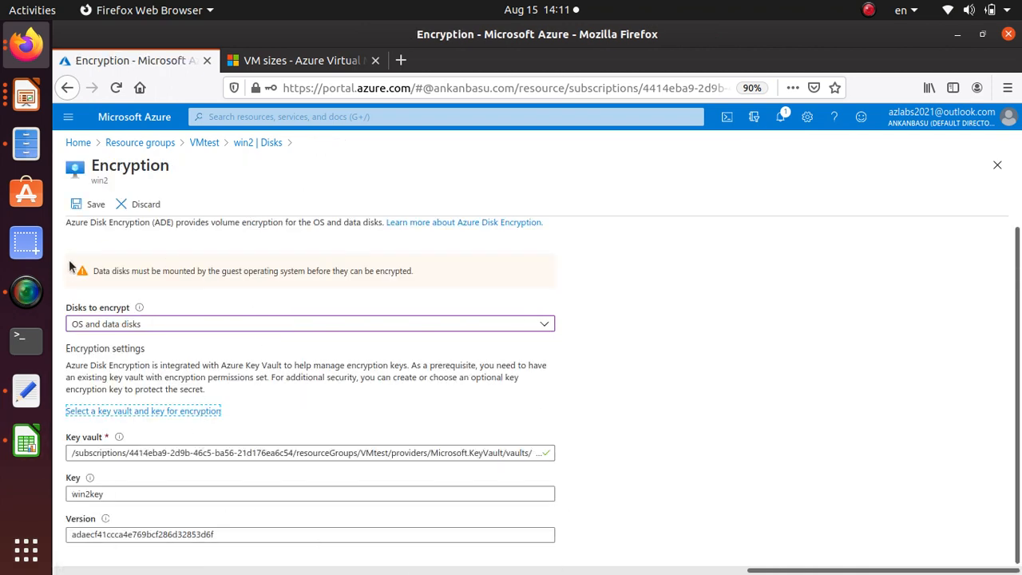
pyautogui.click(94, 204)
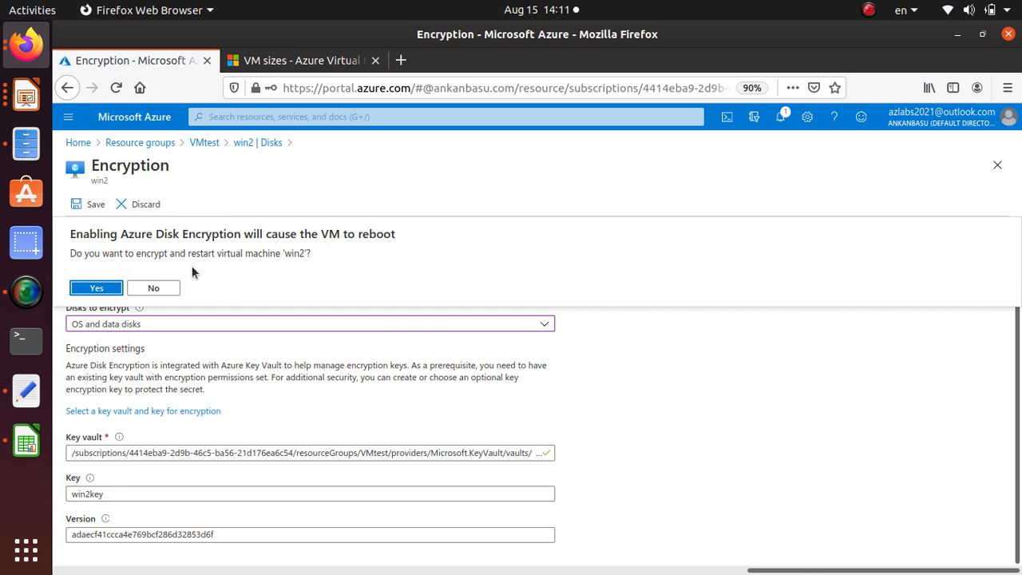
pyautogui.click(97, 289)
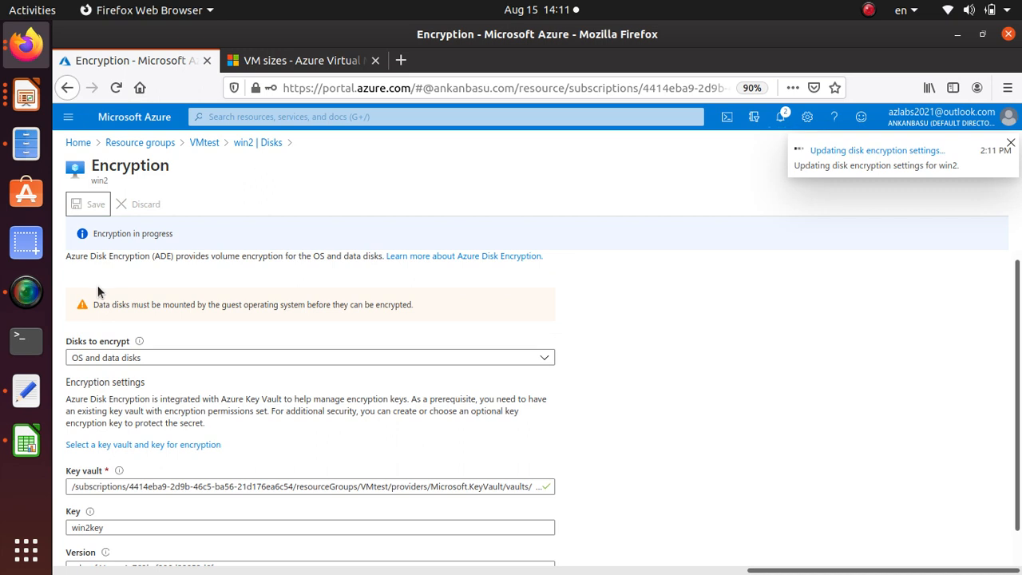
# Review win2's Azure Disk Encryption description and check the progress of its encryption update in the notifications
pyautogui.moveTo(63, 255); pyautogui.dragTo(381, 259)
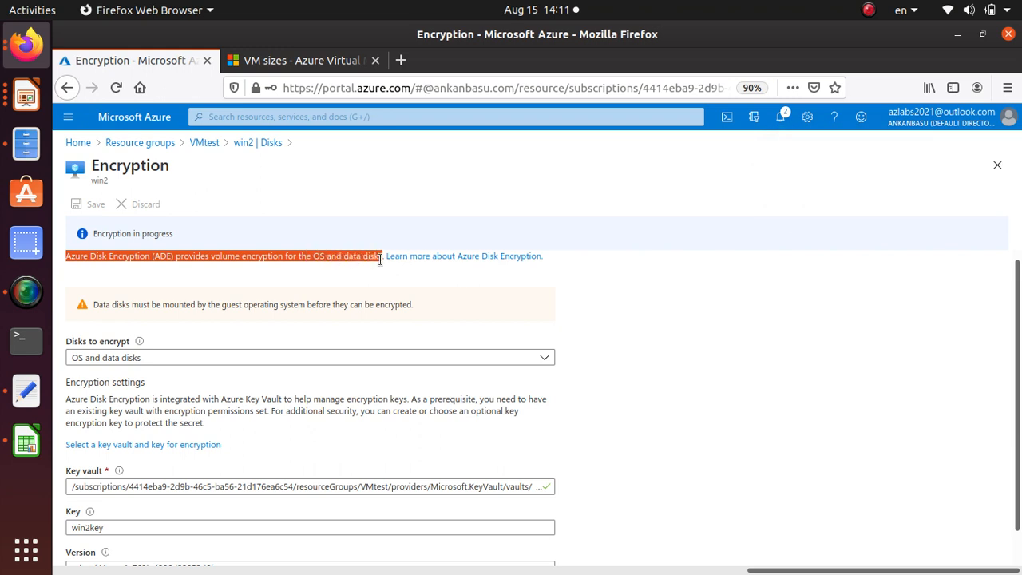
pyautogui.click(784, 116)
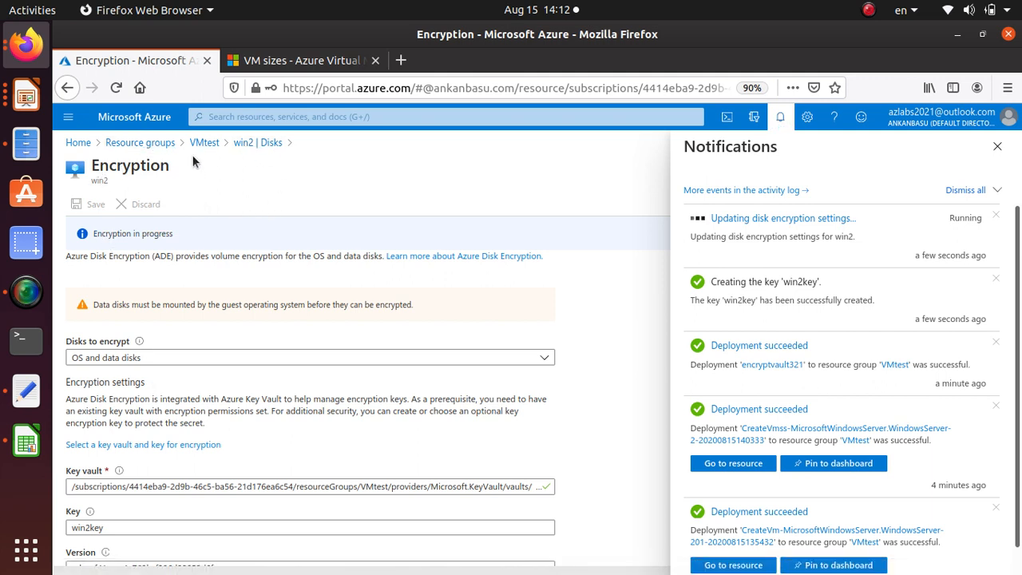
# Open the Disks page of the win1 virtual machine in VMtest and examine the encryption type of its OS and data disks
pyautogui.click(151, 144)
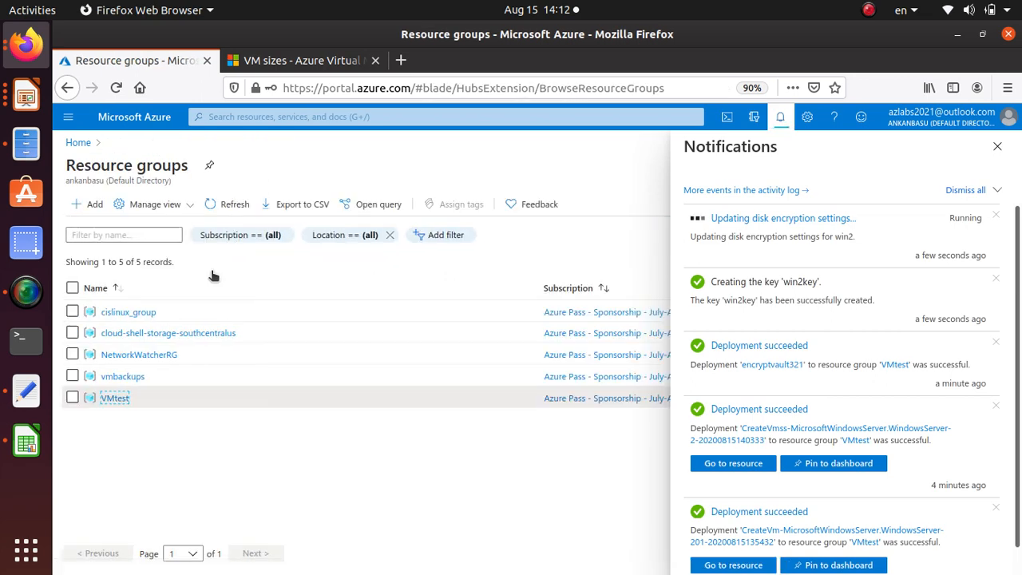
pyautogui.click(120, 397)
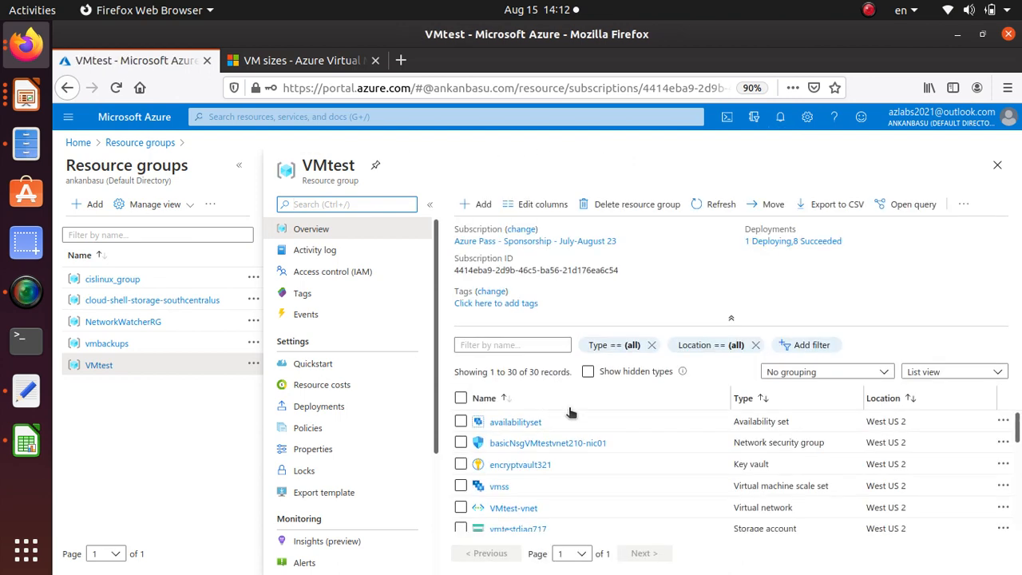
pyautogui.scroll(2, 599, 423)
pyautogui.scroll(-3, 558, 447)
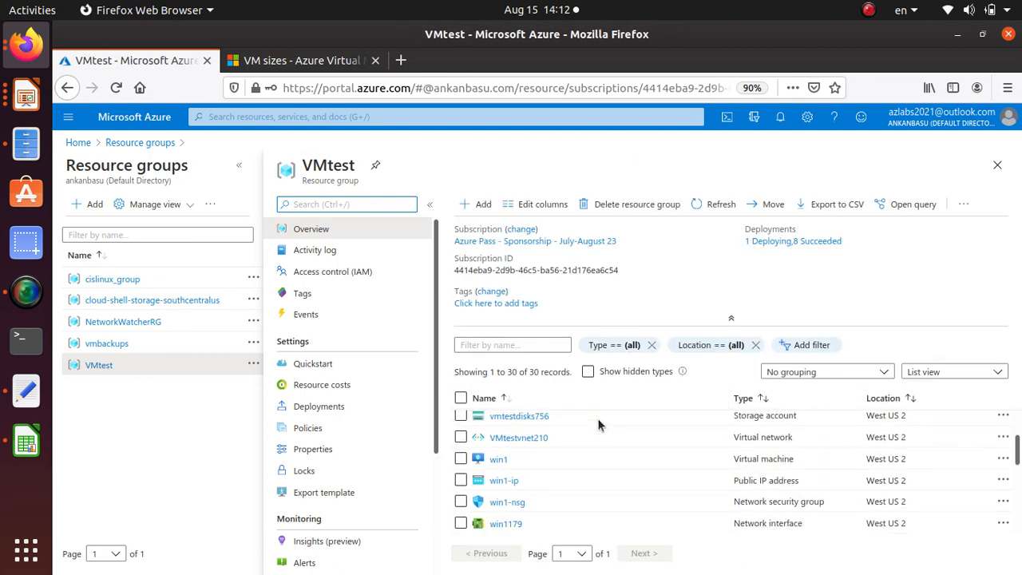
pyautogui.click(496, 450)
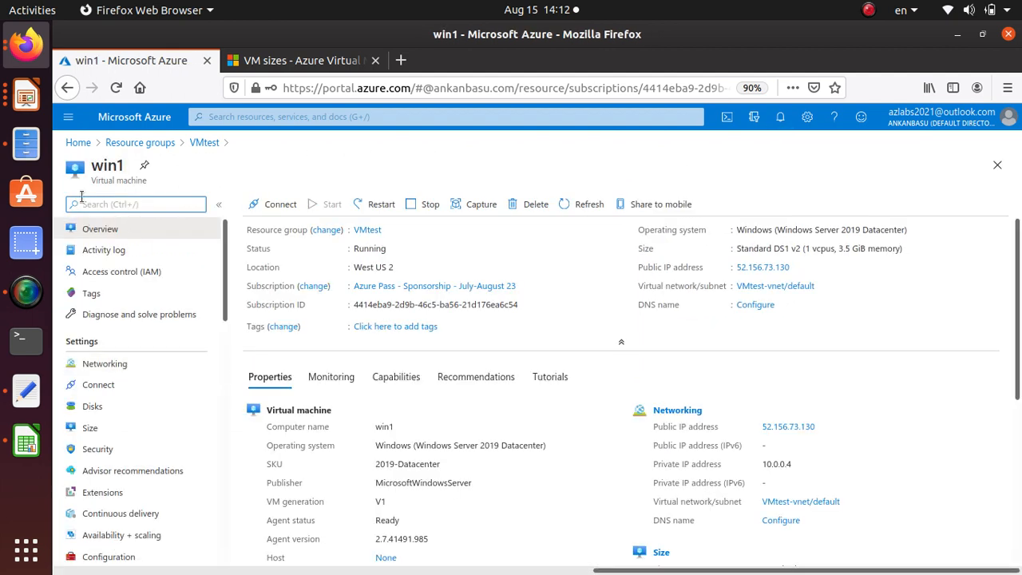
pyautogui.click(107, 408)
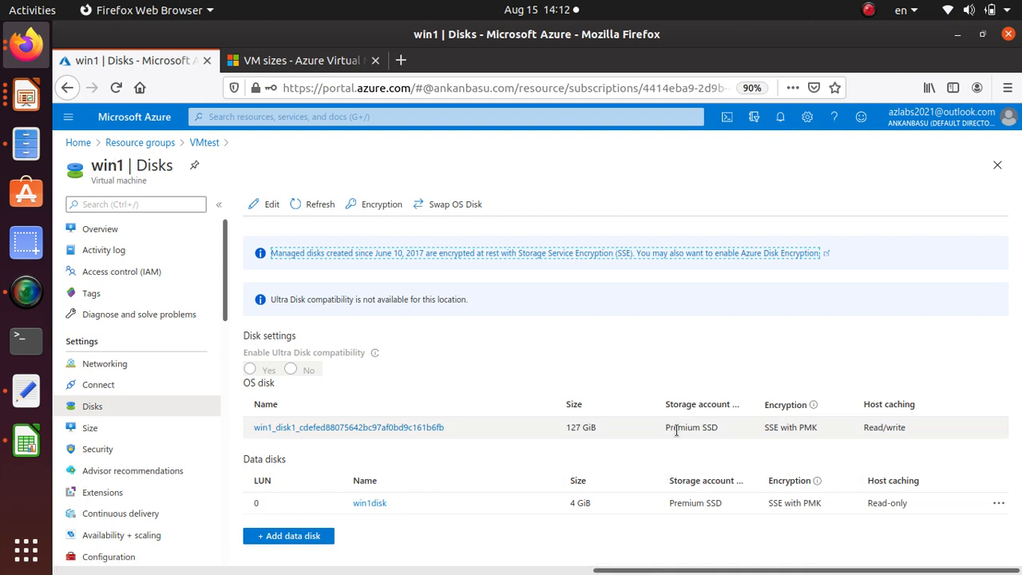
pyautogui.tripleClick(802, 427)
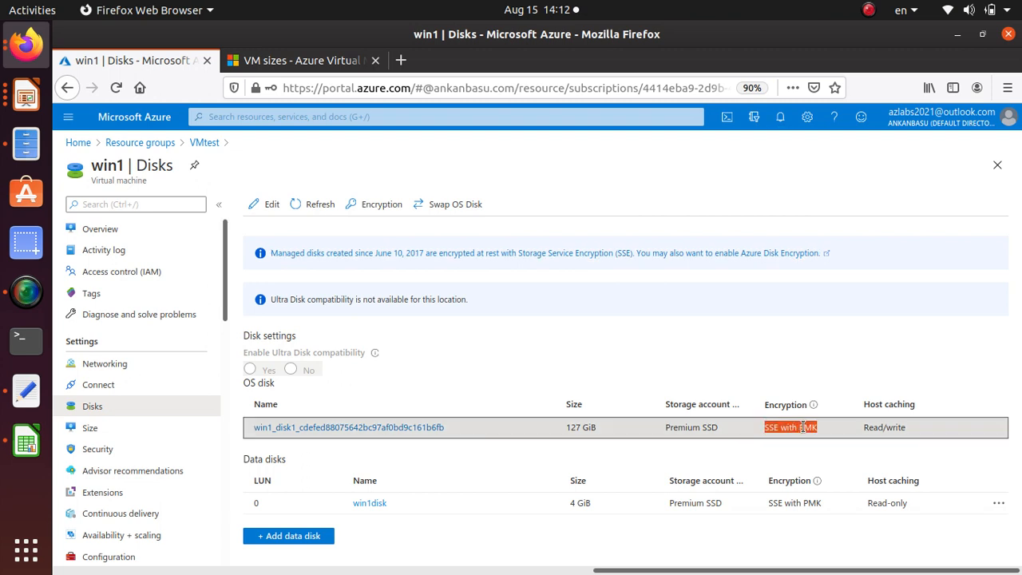
pyautogui.doubleClick(791, 502)
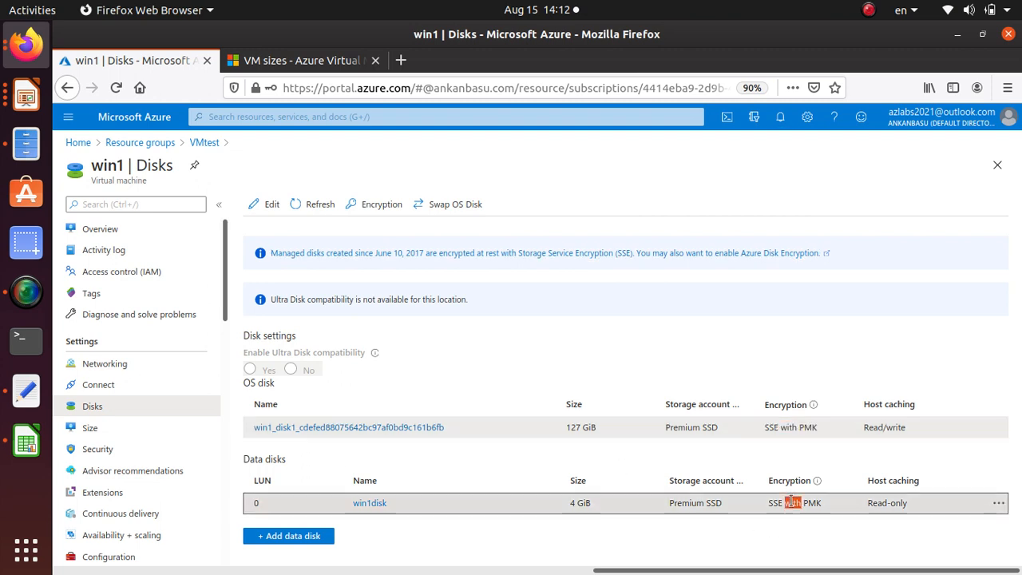
pyautogui.moveTo(795, 427); pyautogui.dragTo(776, 426)
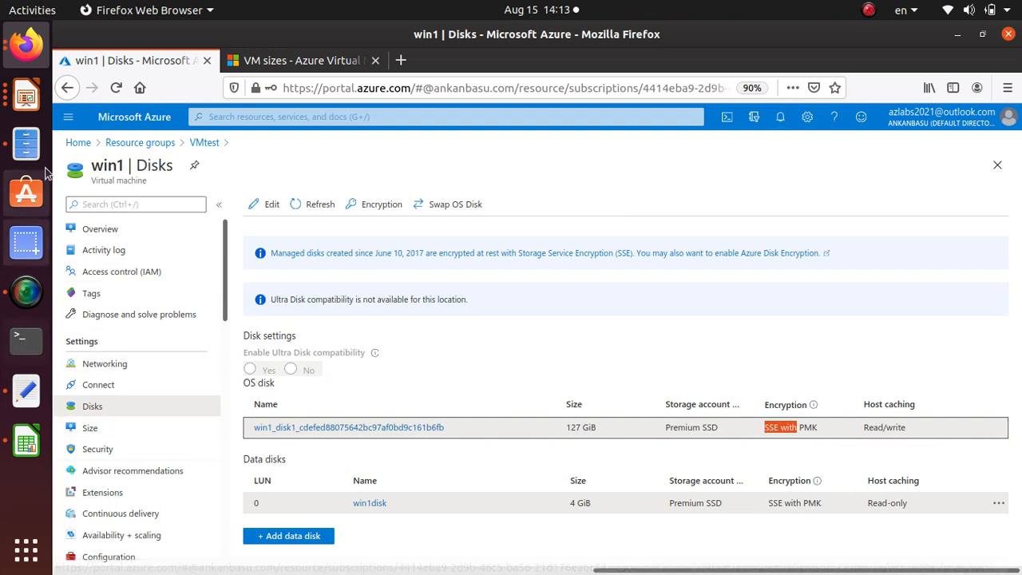
# Switch to LibreOffice Impress, copy the $ResourceGroupName ='VMResourceGroup' line from the Encrypt Disk slide, and return to the Azure portal in Firefox
pyautogui.click(26, 341)
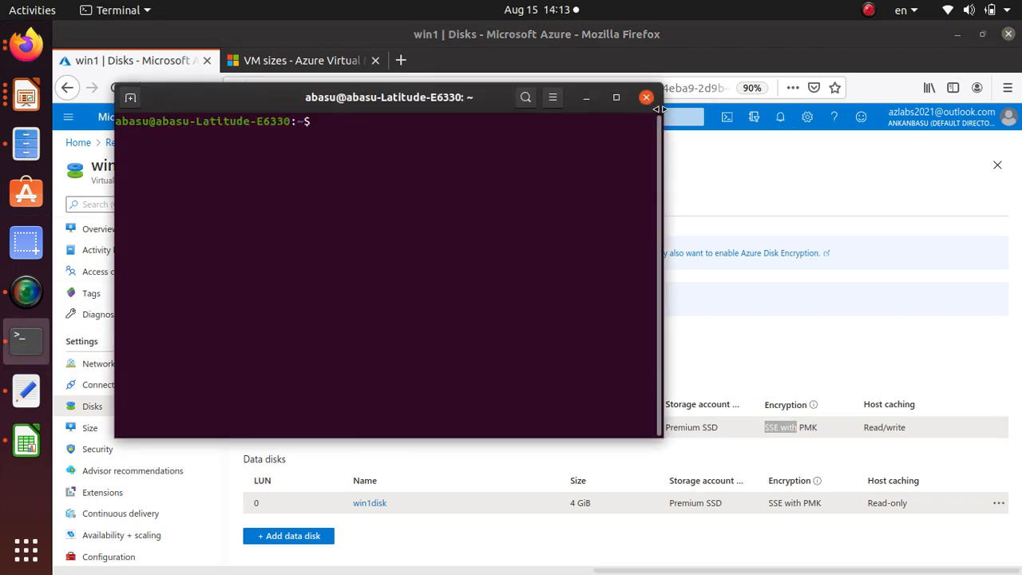
pyautogui.click(646, 98)
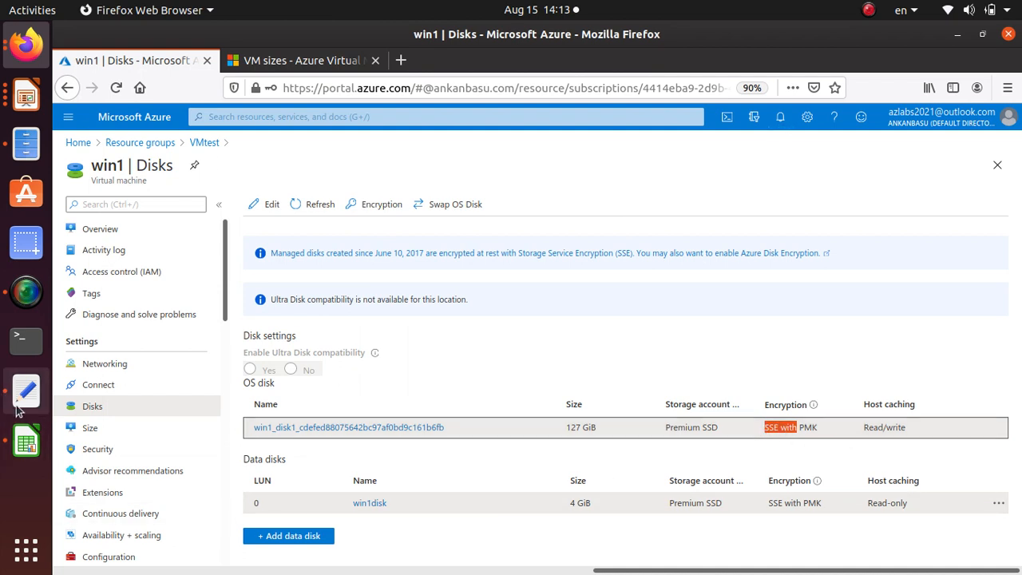
pyautogui.click(26, 96)
pyautogui.click(479, 225)
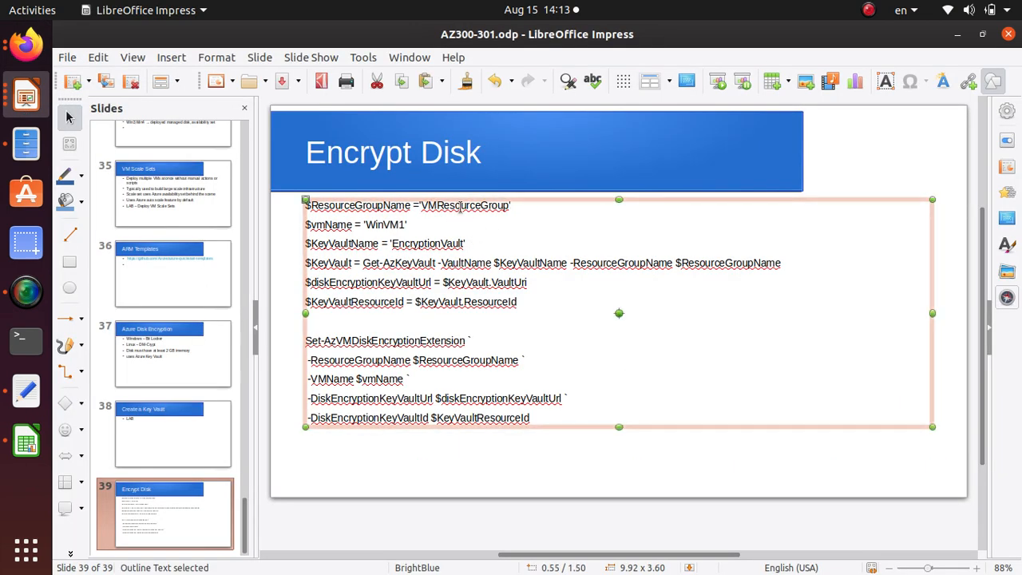
pyautogui.click(460, 206)
pyautogui.tripleClick(460, 206)
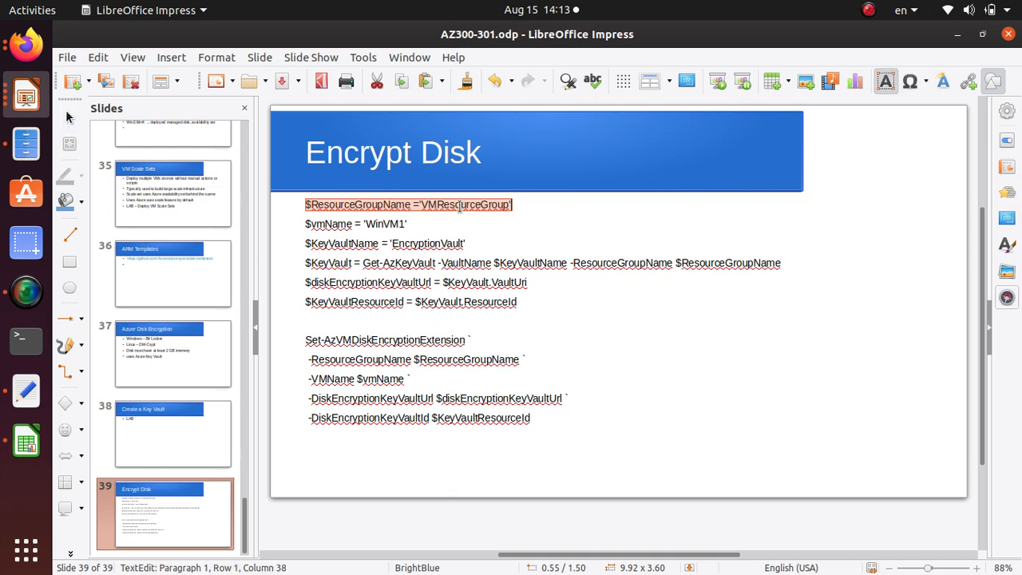
pyautogui.hotkey('alt', 'Tab')
pyautogui.hotkey('alt', 'Tab')
pyautogui.hotkey('alt', 'Tab')
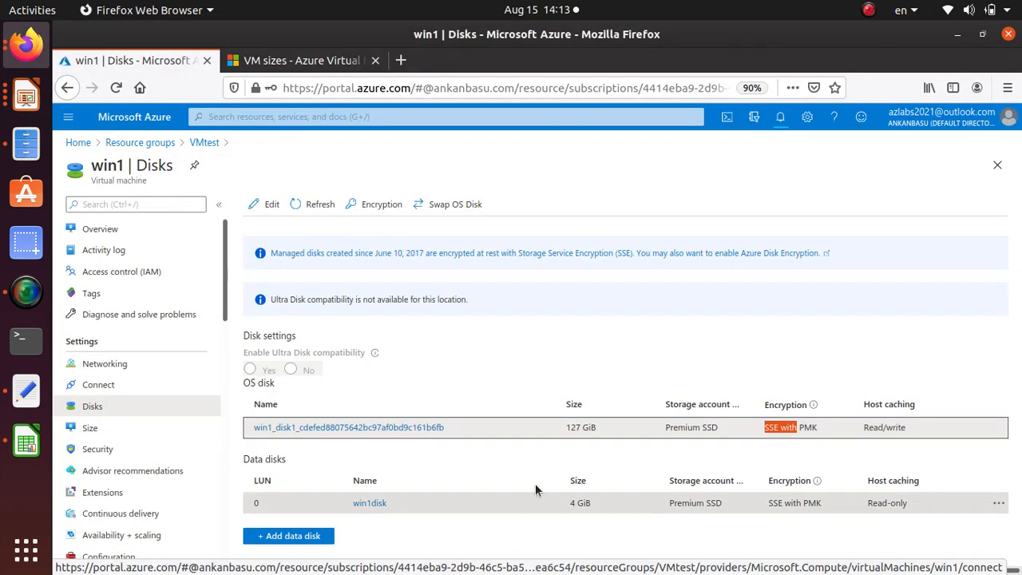
# Open a PowerShell Cloud Shell session in the portal and check win2's encryption update in the notifications
pyautogui.click(726, 117)
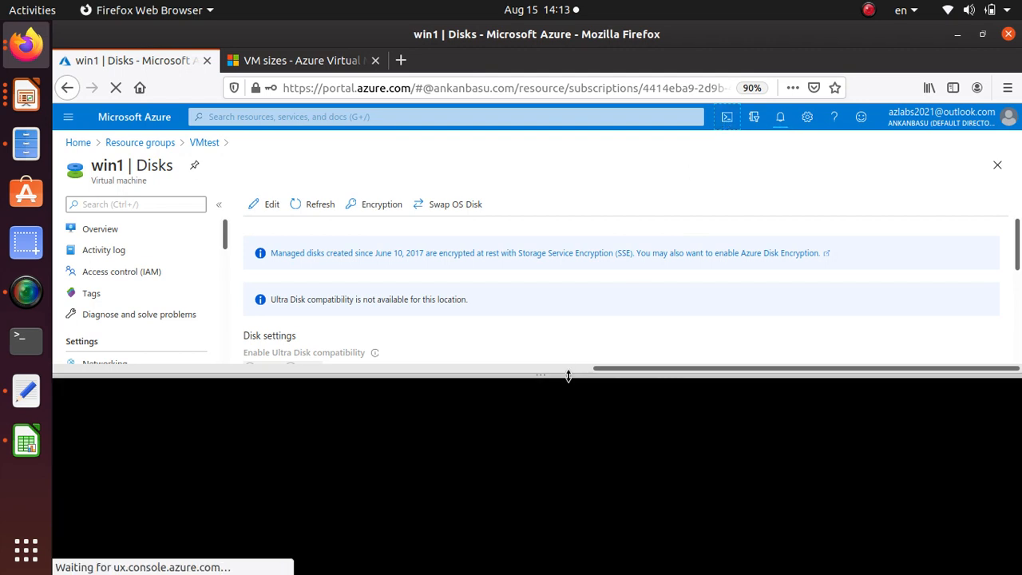
pyautogui.moveTo(567, 372); pyautogui.dragTo(696, 146)
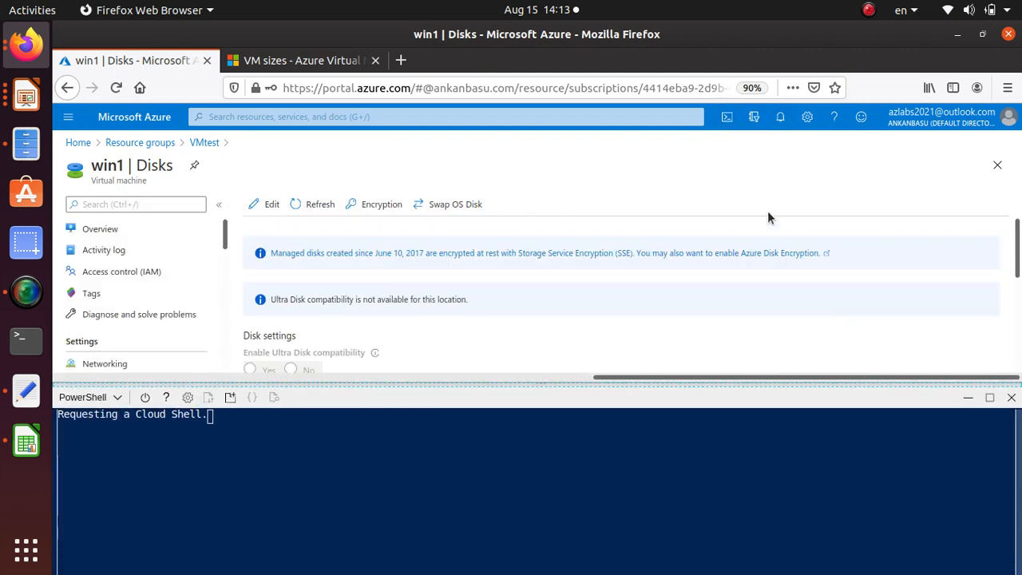
pyautogui.click(781, 118)
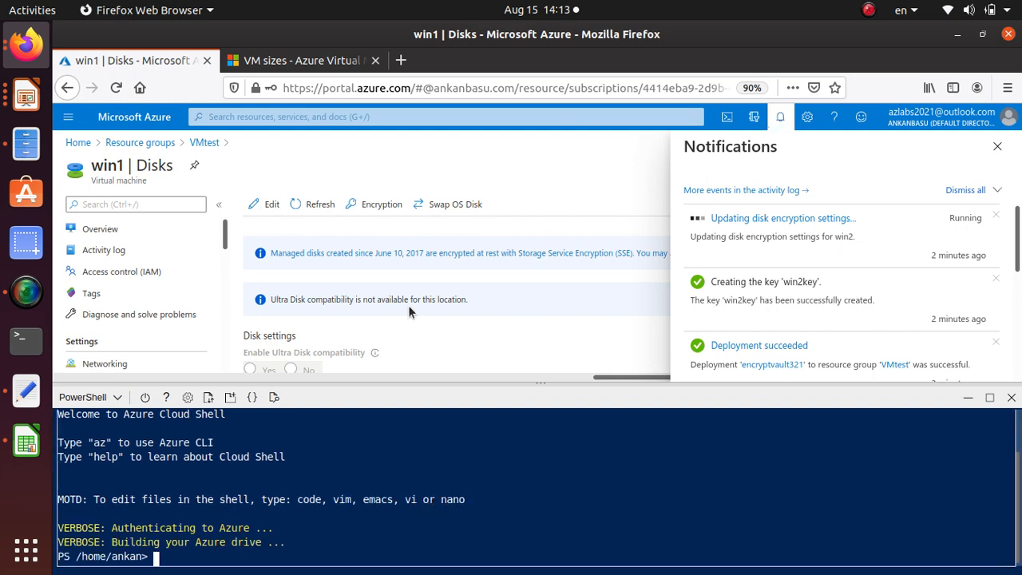
pyautogui.scroll(-5, 568, 323)
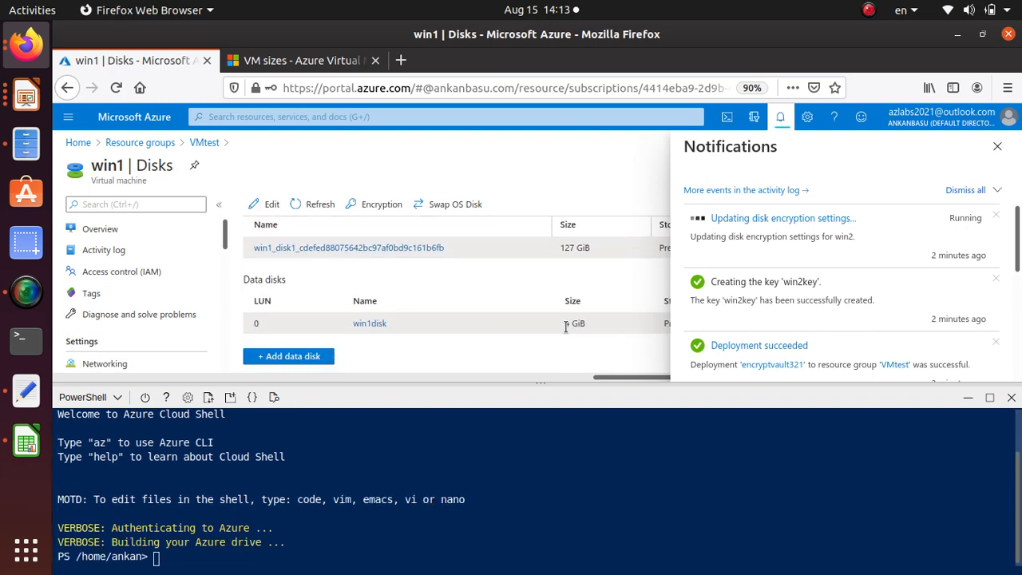
pyautogui.click(997, 146)
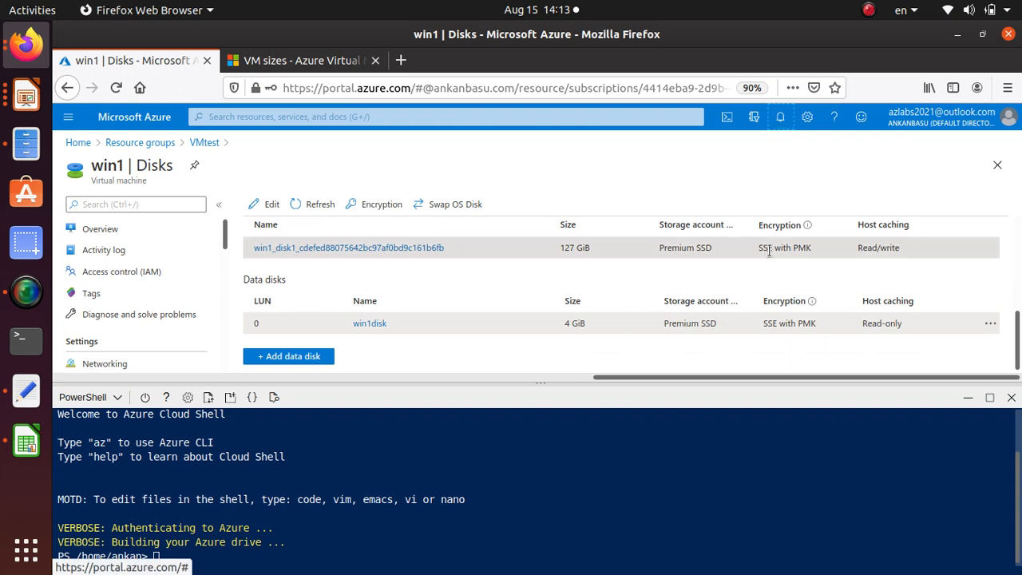
# Review the encryption values of win1's OS disk and its data disk win1disk
pyautogui.moveTo(756, 251); pyautogui.dragTo(836, 250)
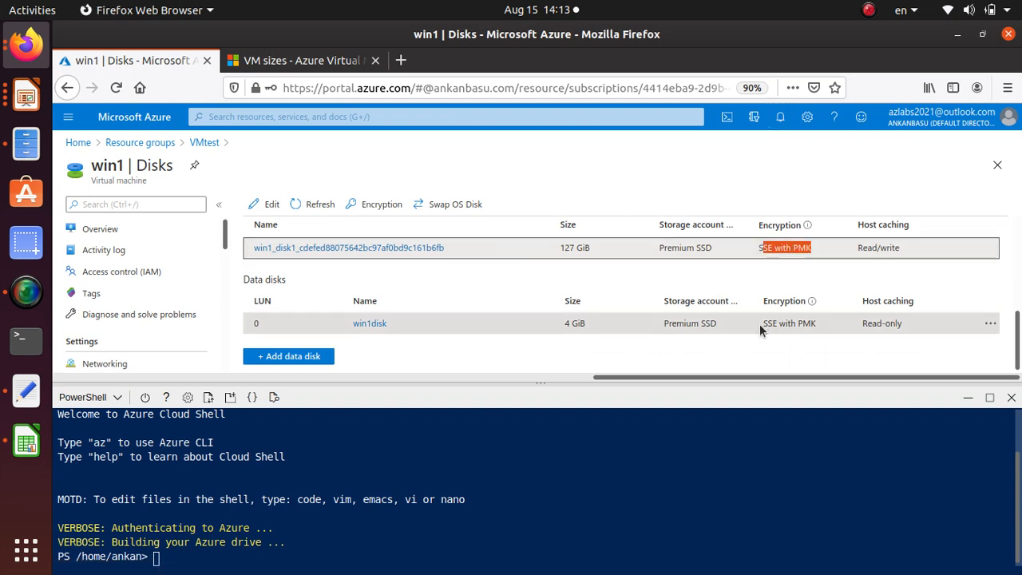
pyautogui.moveTo(761, 323); pyautogui.dragTo(823, 327)
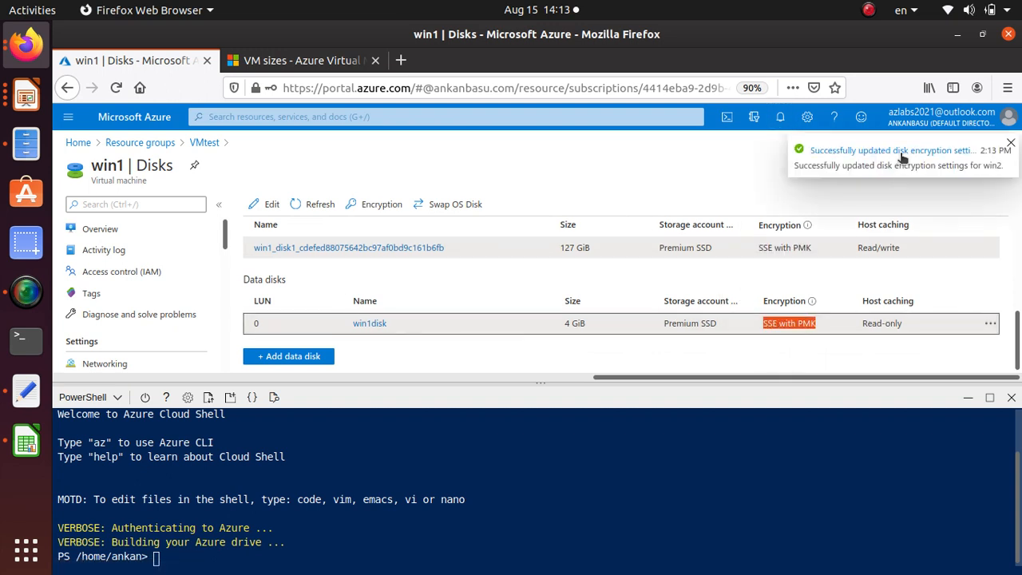
pyautogui.click(363, 571)
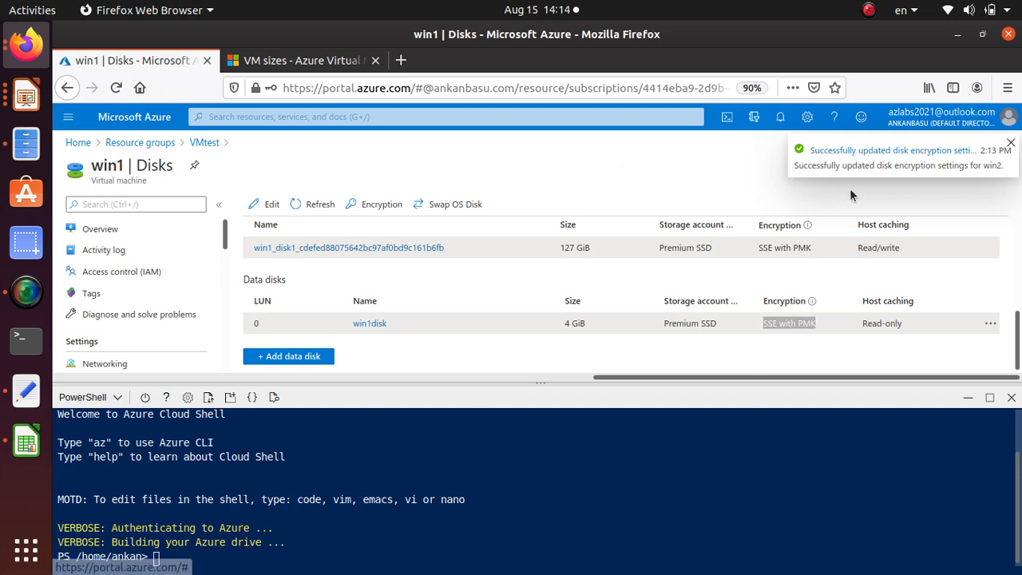
# Shrink the Cloud Shell pane and open the Disks page of the win2 virtual machine in the VMtest resource group
pyautogui.click(145, 142)
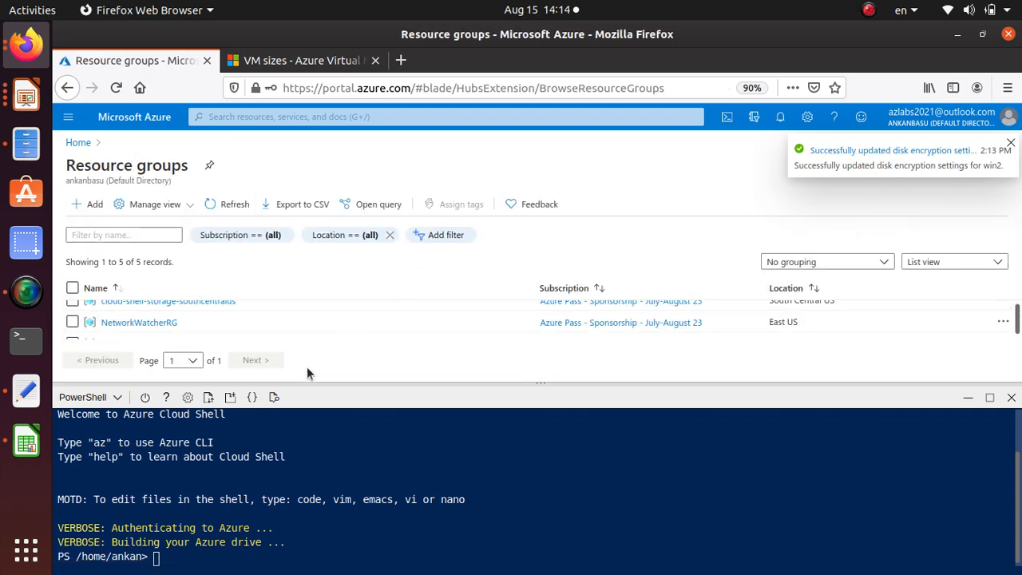
pyautogui.moveTo(308, 383); pyautogui.dragTo(295, 508)
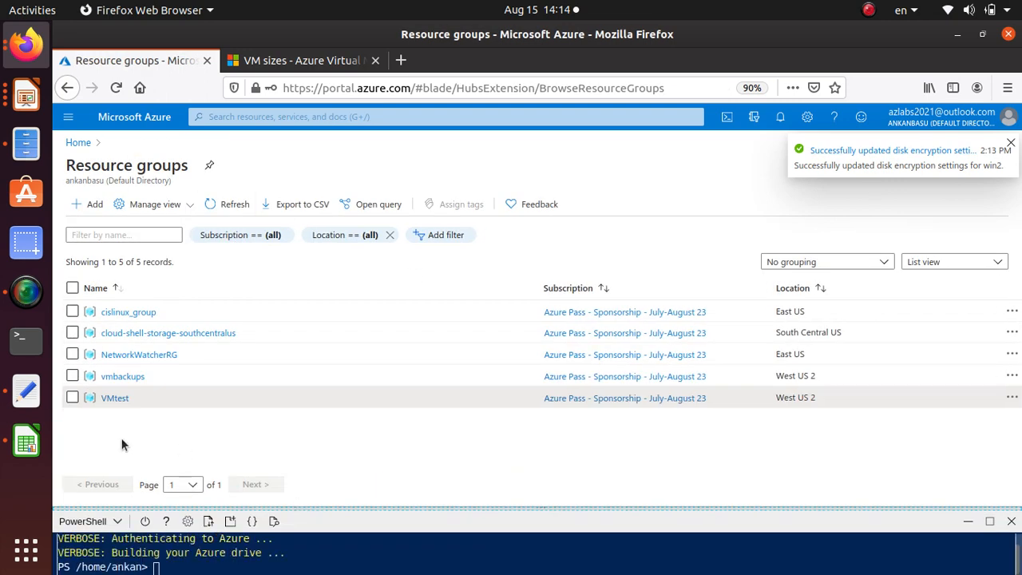
pyautogui.click(115, 398)
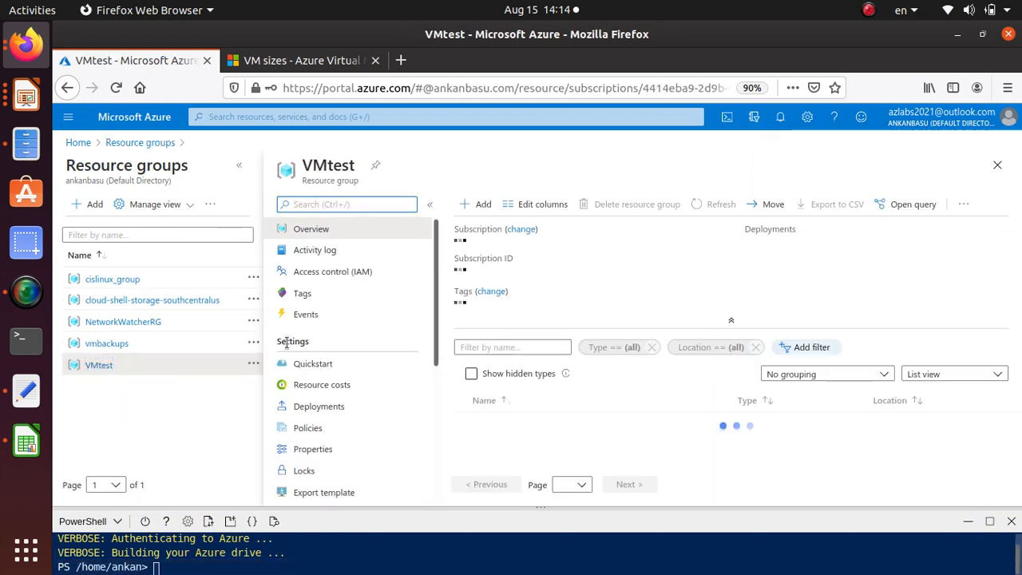
pyautogui.scroll(-1, 356, 386)
pyautogui.scroll(-10, 573, 438)
pyautogui.scroll(3, 573, 438)
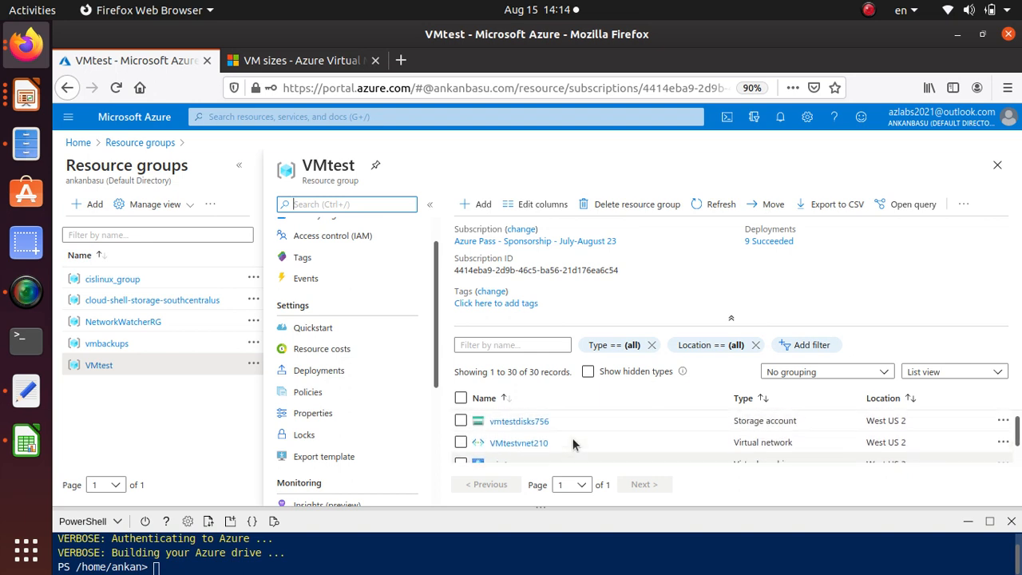
pyautogui.scroll(-2, 573, 437)
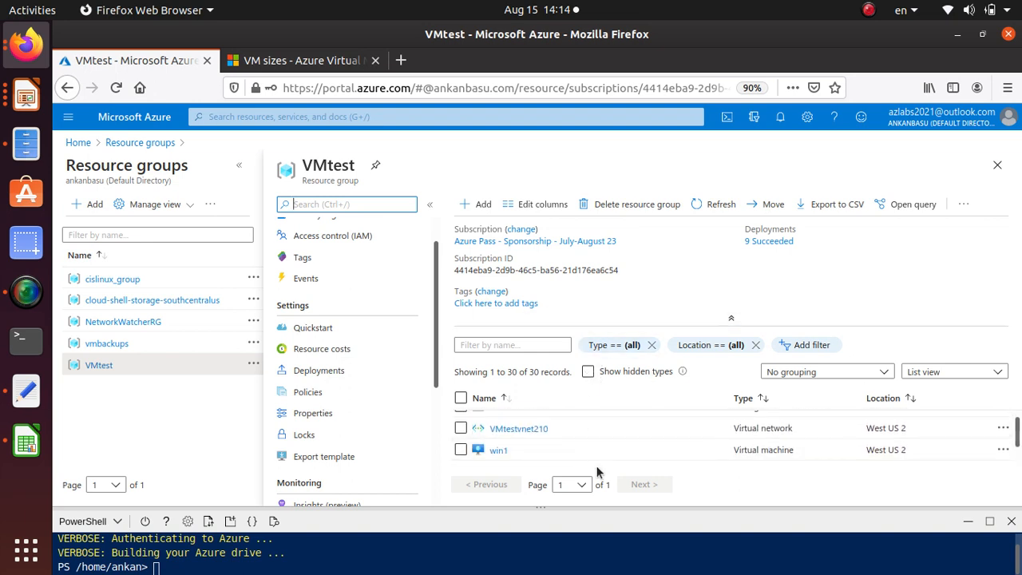
pyautogui.moveTo(585, 522); pyautogui.dragTo(579, 557)
pyautogui.scroll(-3, 551, 465)
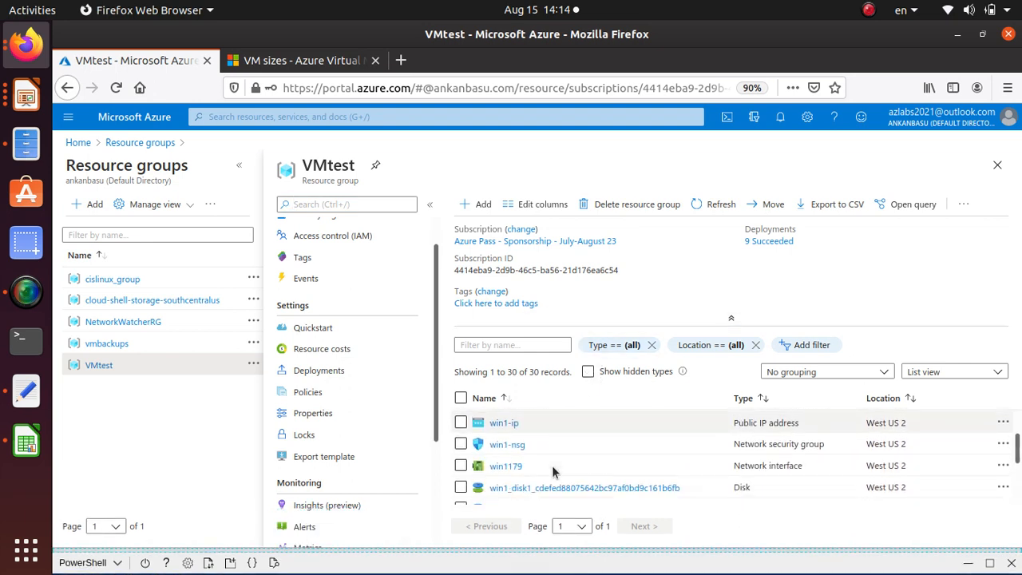
pyautogui.scroll(-1, 554, 472)
pyautogui.click(492, 473)
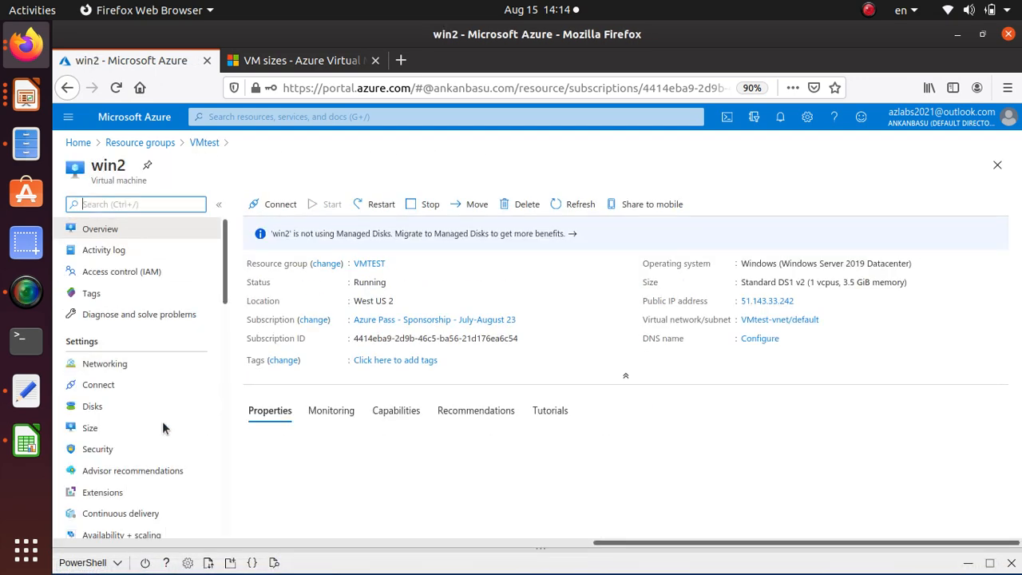
pyautogui.click(92, 407)
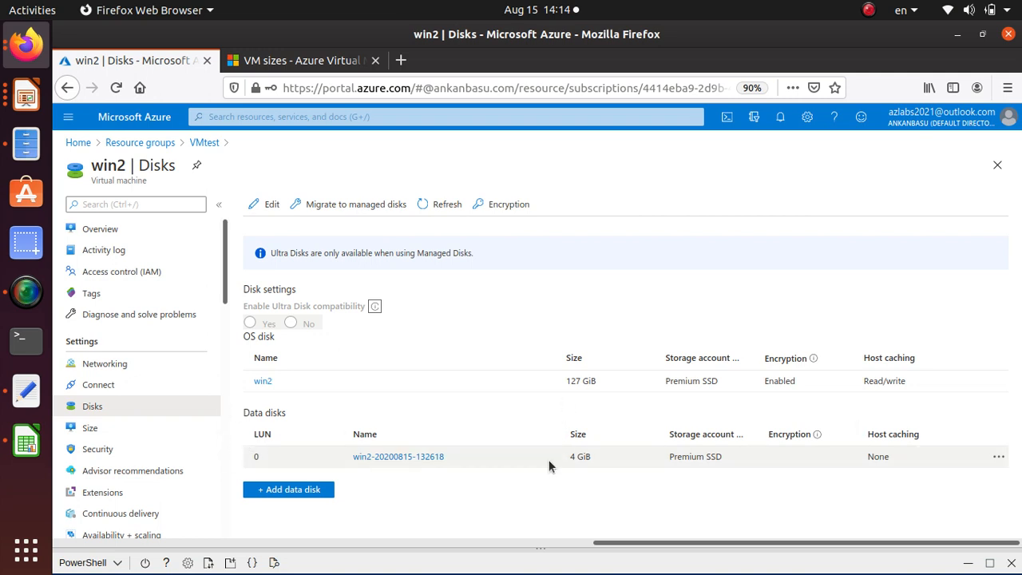
# Examine the encryption status of win2's OS and data disks and the notice about Ultra Disks
pyautogui.click(782, 449)
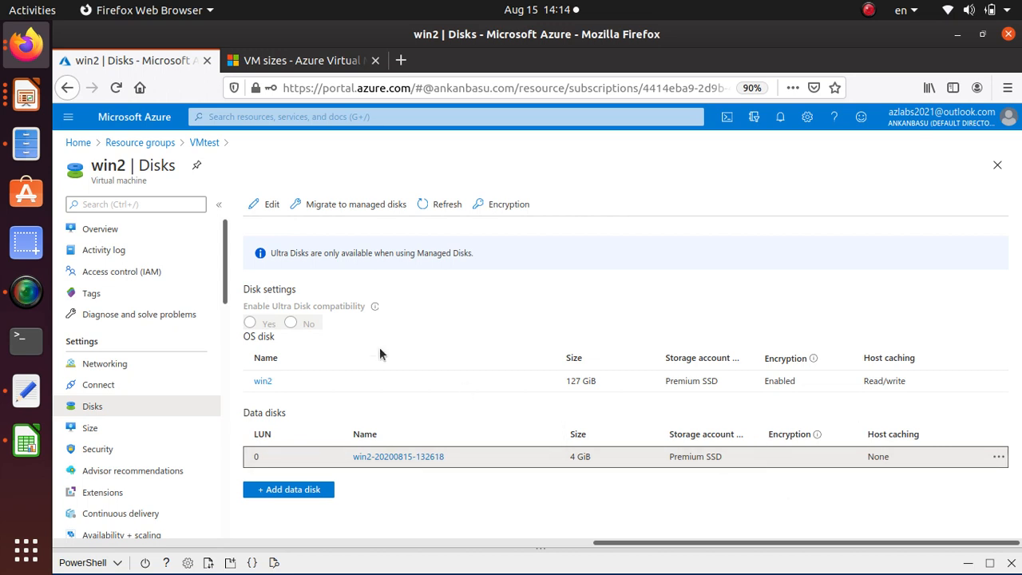
pyautogui.moveTo(494, 252); pyautogui.dragTo(273, 252)
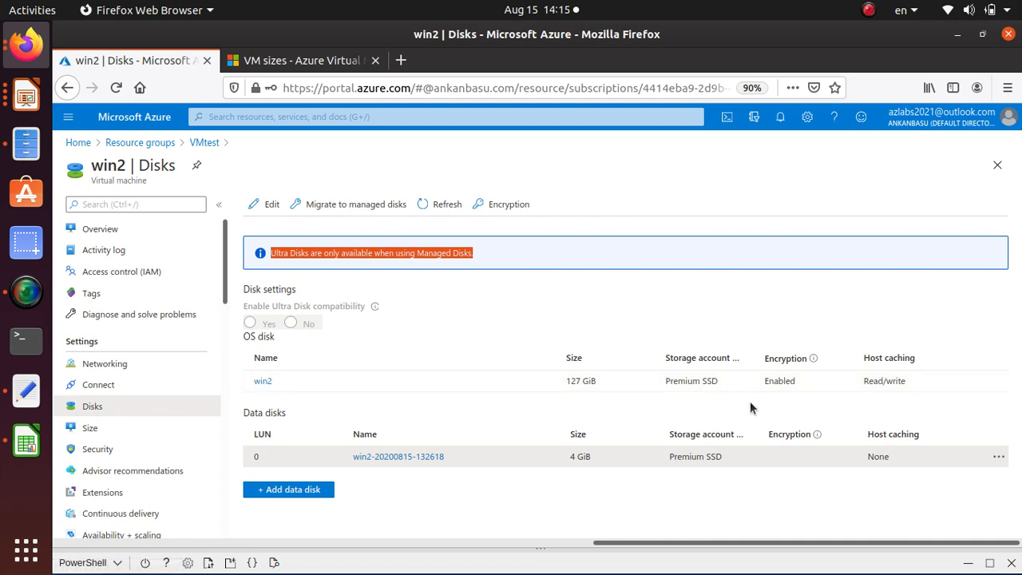
pyautogui.moveTo(904, 384); pyautogui.dragTo(241, 386)
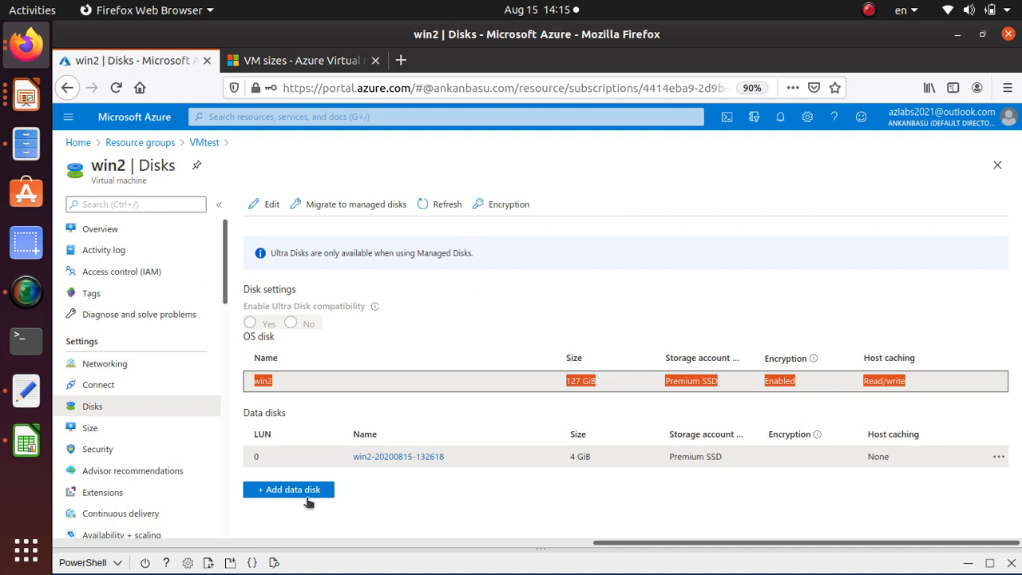
# Enlarge the Cloud Shell pane and enter the slide's $ResourceGroupName assignment with the value 'VMTest'
pyautogui.moveTo(601, 547); pyautogui.dragTo(565, 233)
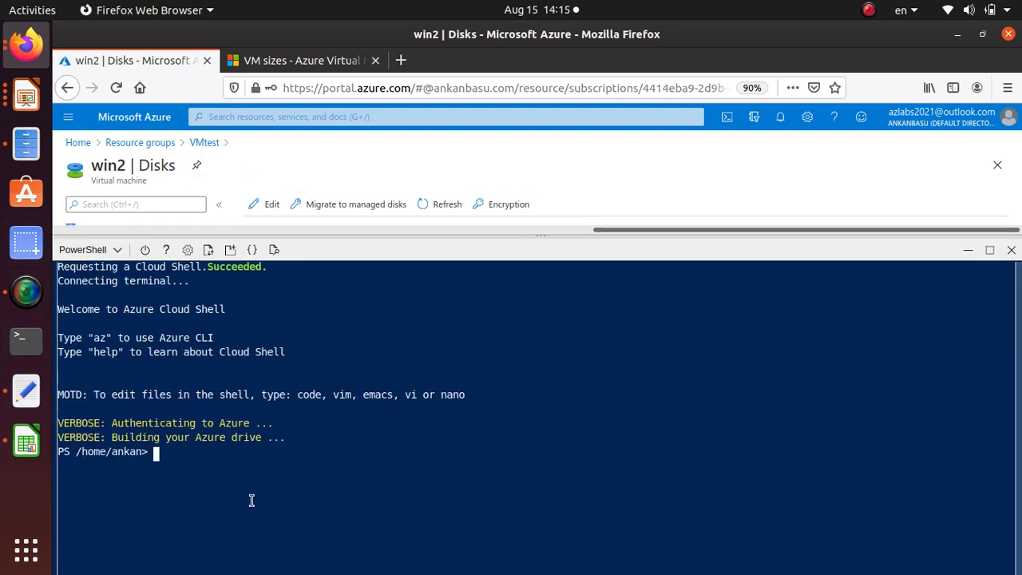
pyautogui.rightClick(285, 283)
pyautogui.click(320, 351)
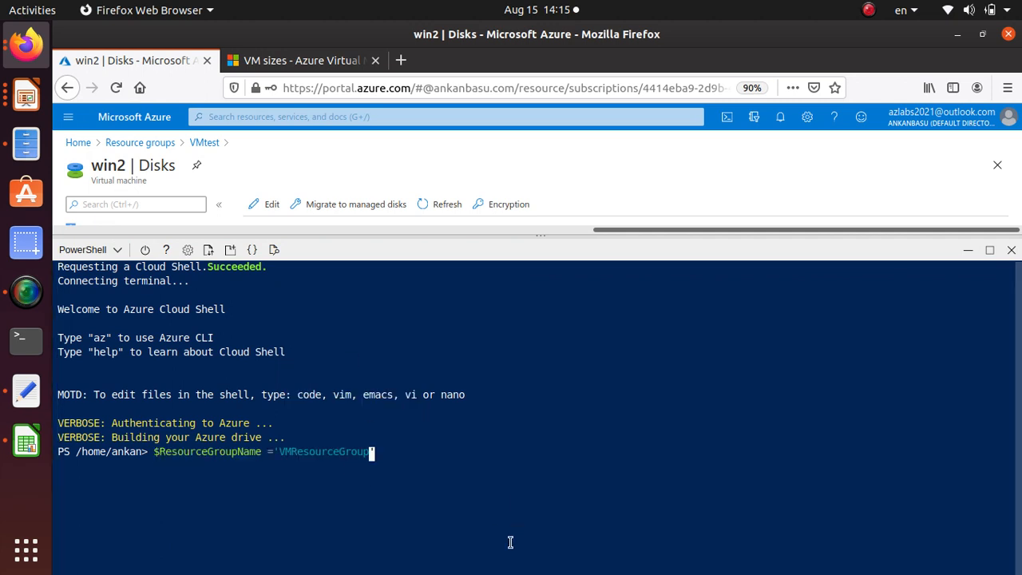
pyautogui.press('BackSpace')
pyautogui.press('BackSpace')
pyautogui.press('BackSpace')
pyautogui.press('BackSpace')
pyautogui.press('BackSpace')
pyautogui.press('BackSpace')
pyautogui.press('BackSpace')
pyautogui.press('BackSpace')
pyautogui.press('BackSpace')
pyautogui.press('BackSpace')
pyautogui.press('BackSpace')
pyautogui.press('BackSpace')
pyautogui.press('BackSpace')
pyautogui.press('BackSpace')
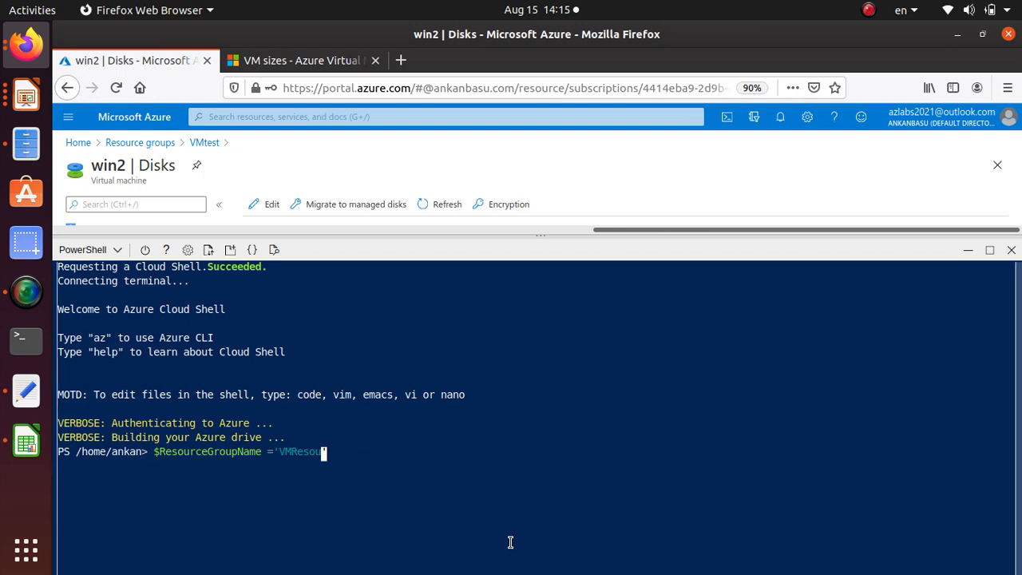
pyautogui.press('BackSpace')
pyautogui.write('v')
pyautogui.press('BackSpace')
pyautogui.write('VMTest')
# Shrink the Cloud Shell pane to check win2's overview and run the $ResourceGroupName ='VMTest' assignment
pyautogui.moveTo(327, 238); pyautogui.dragTo(287, 453)
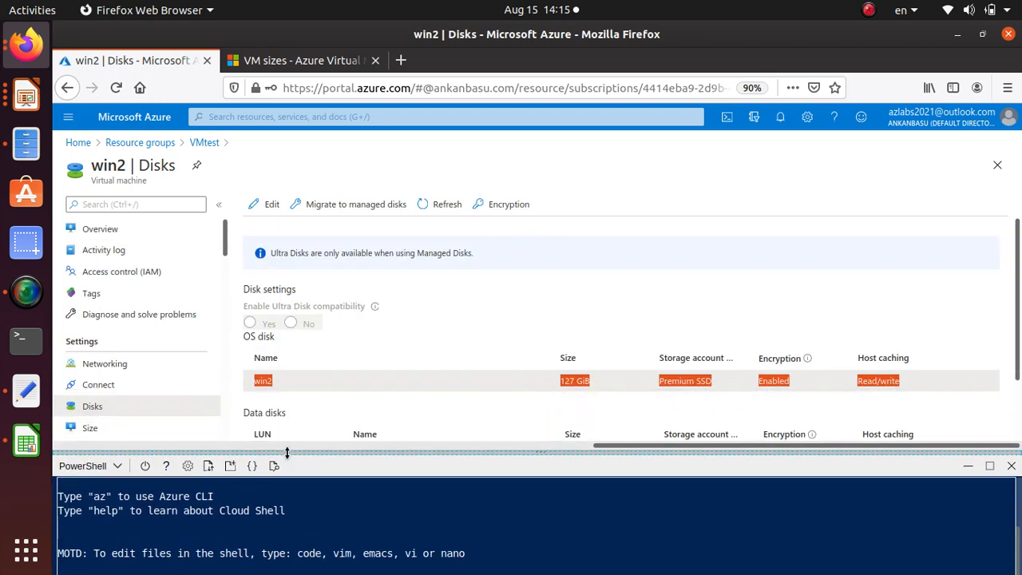
pyautogui.click(131, 230)
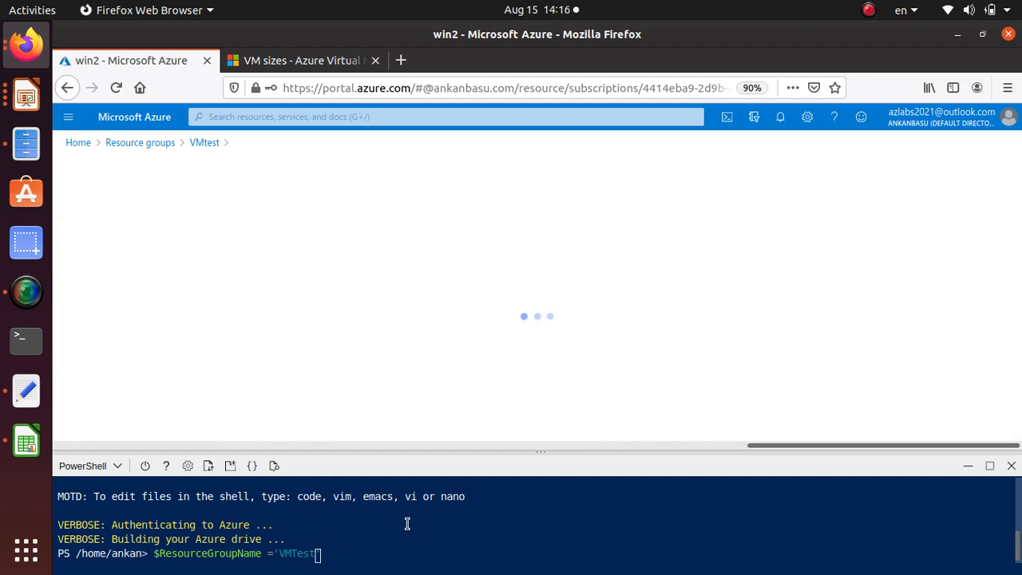
pyautogui.click(370, 549)
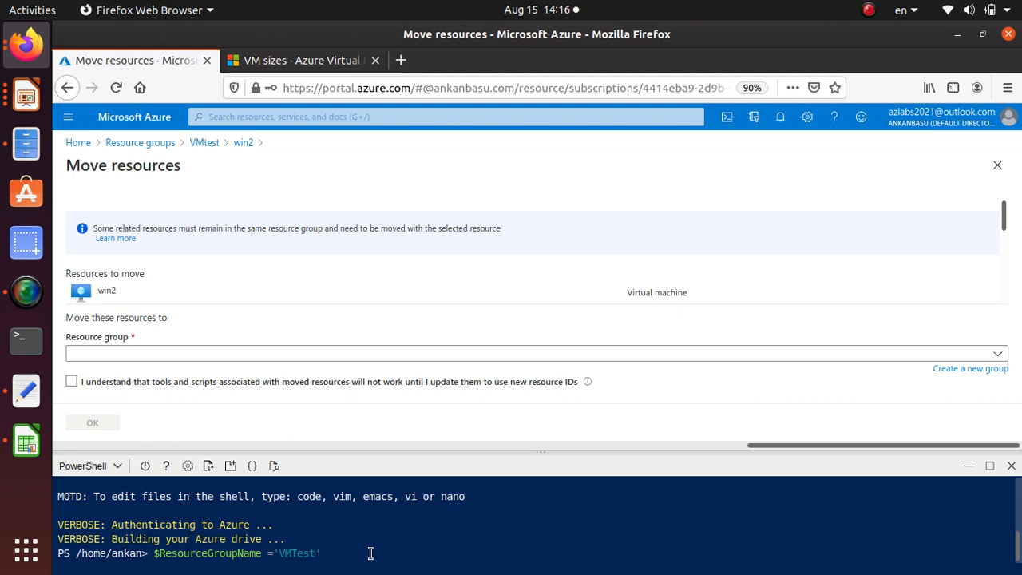
pyautogui.press('Return')
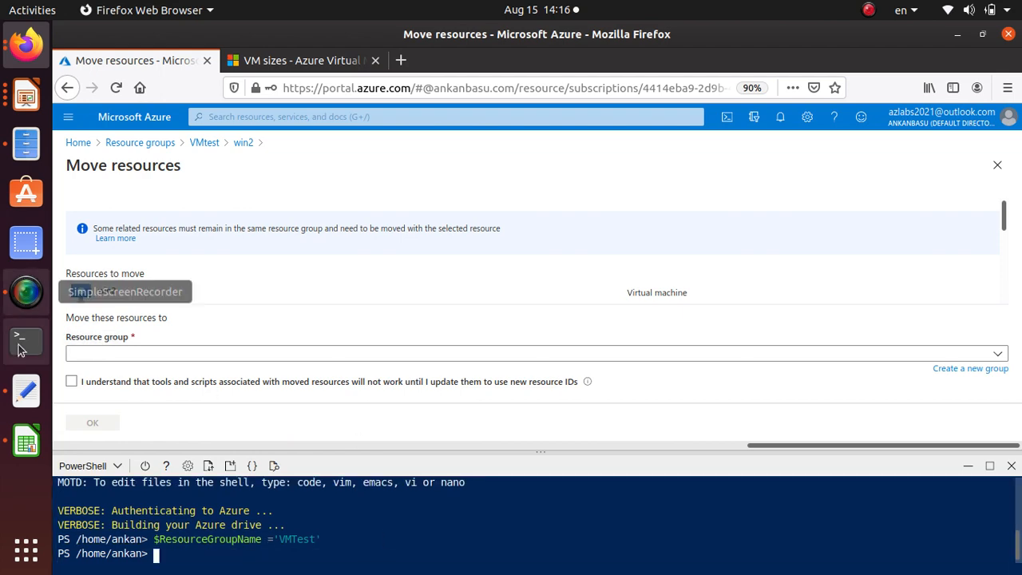
# Copy the $vmName line from the Encrypt Disk slide in Impress and paste it into the Cloud Shell in Firefox
pyautogui.click(25, 95)
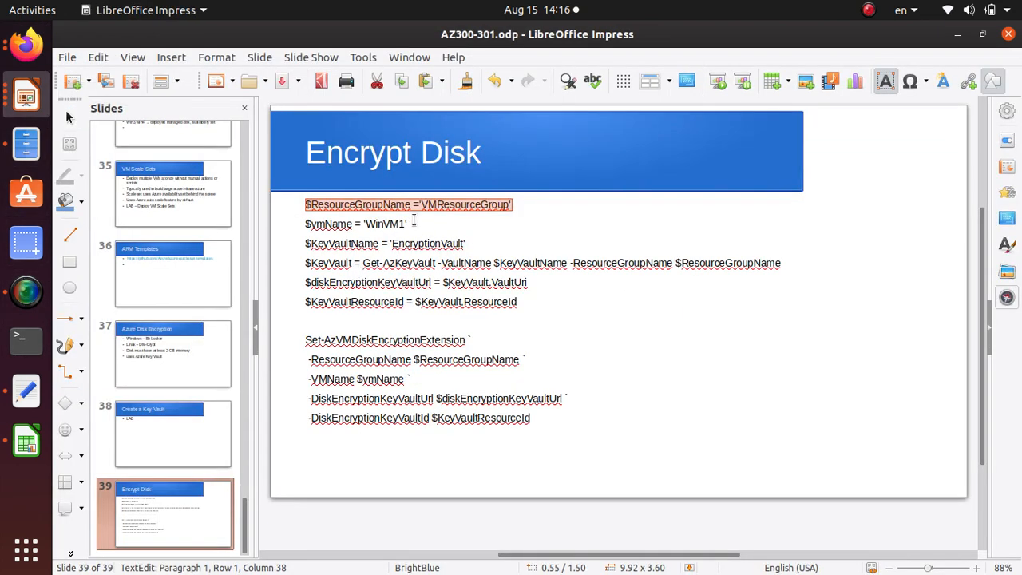
pyautogui.moveTo(414, 222); pyautogui.dragTo(260, 216)
pyautogui.hotkey('ctrl', 'c')
pyautogui.hotkey('alt', 'Tab')
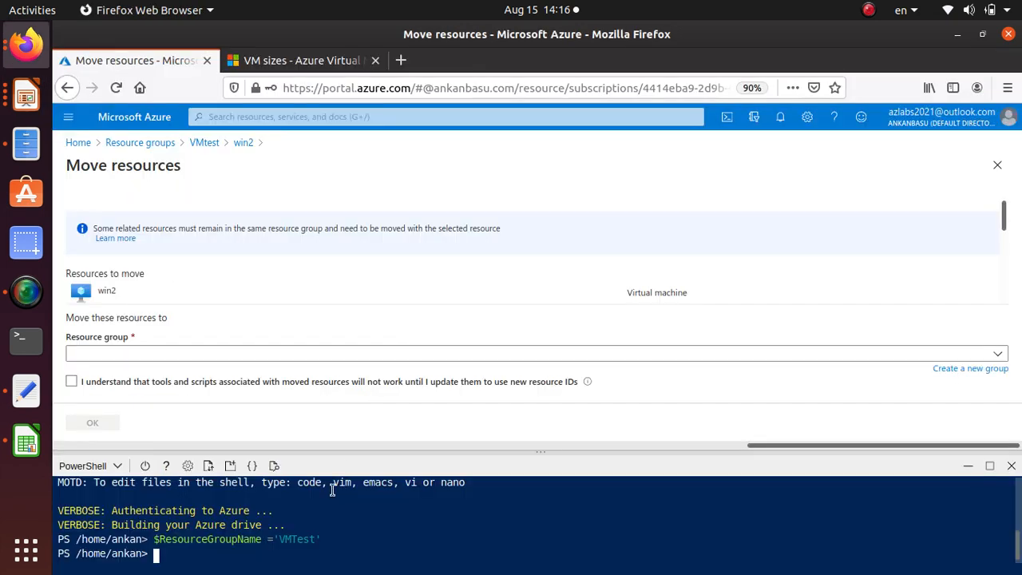
pyautogui.rightClick(259, 550)
pyautogui.click(293, 442)
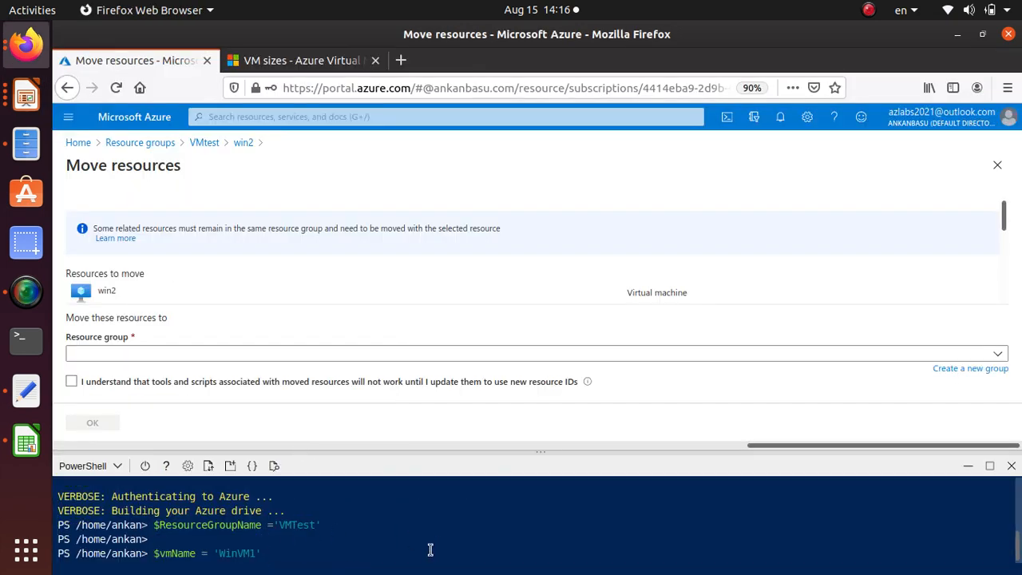
# Change the $vmName value to 'Win1' and run the assignment
pyautogui.press('Left')
pyautogui.press('BackSpace')
pyautogui.press('BackSpace')
pyautogui.press('BackSpace')
pyautogui.press('BackSpace')
pyautogui.press('BackSpace')
pyautogui.write('in')
pyautogui.press('Left')
pyautogui.press('Return')
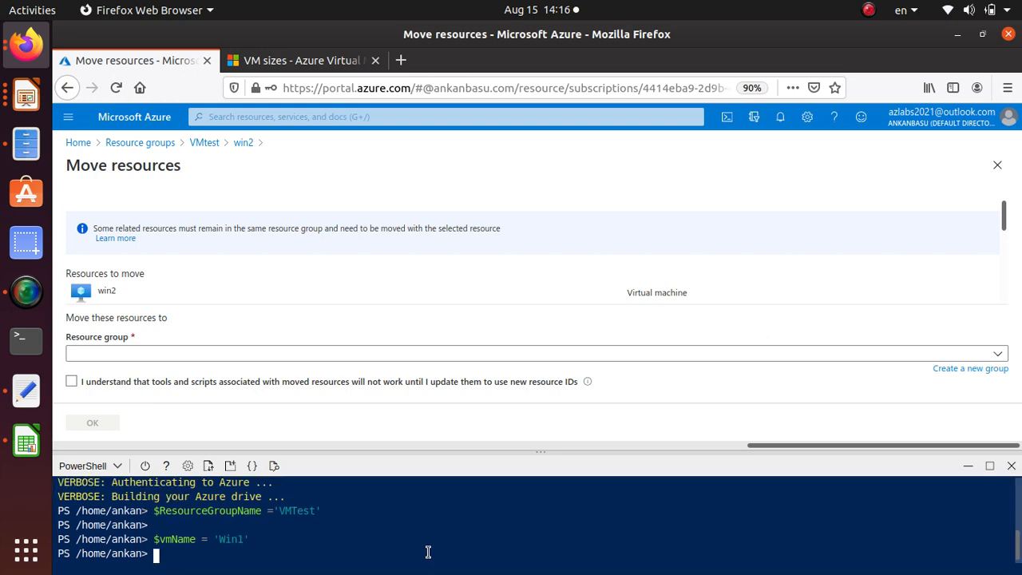
# Copy the $KeyVaultName line from the Encrypt Disk slide in Impress and paste it into the Cloud Shell in Firefox
pyautogui.click(27, 96)
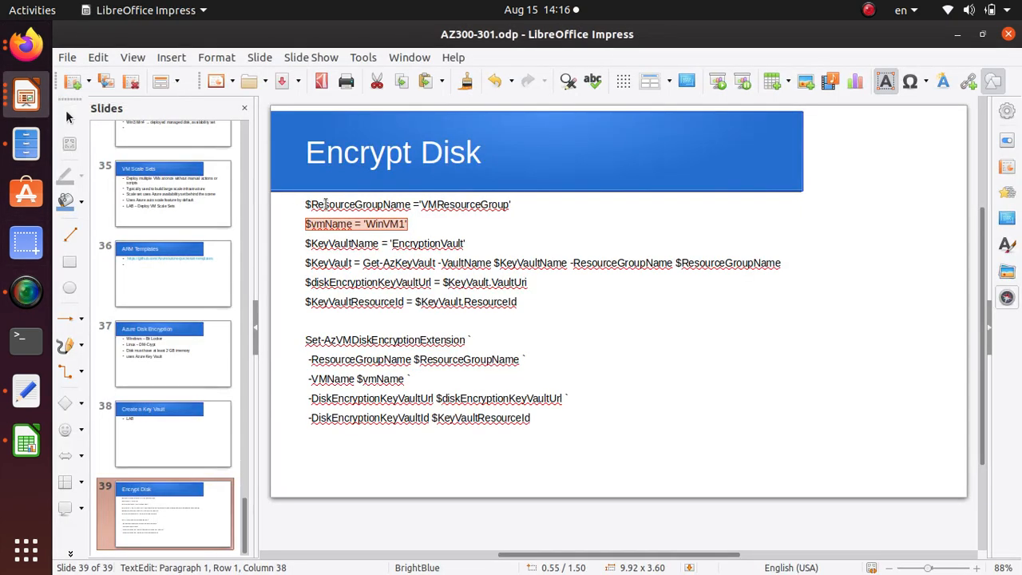
pyautogui.moveTo(465, 243); pyautogui.dragTo(306, 244)
pyautogui.hotkey('ctrl', 'c')
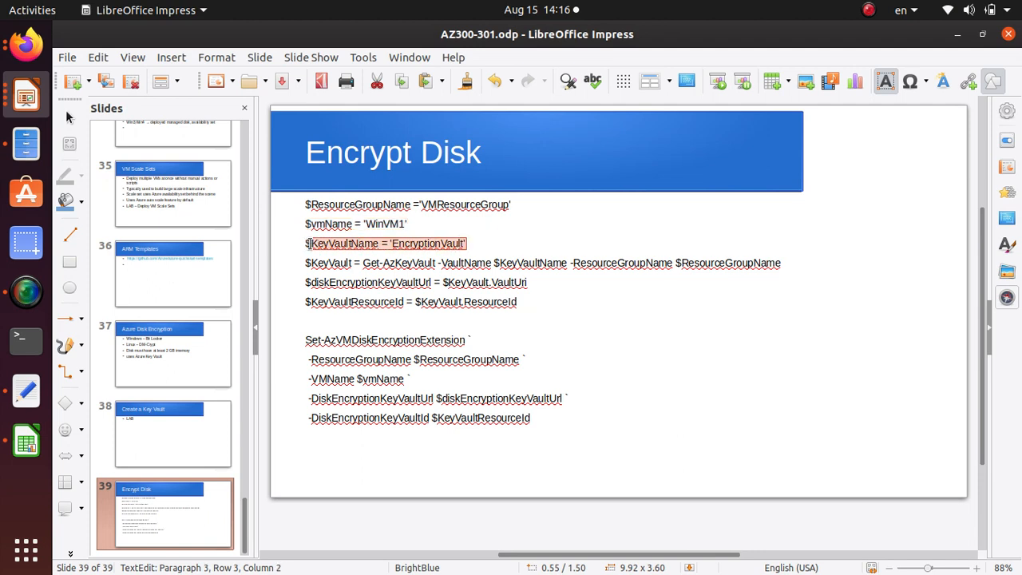
pyautogui.rightClick(341, 246)
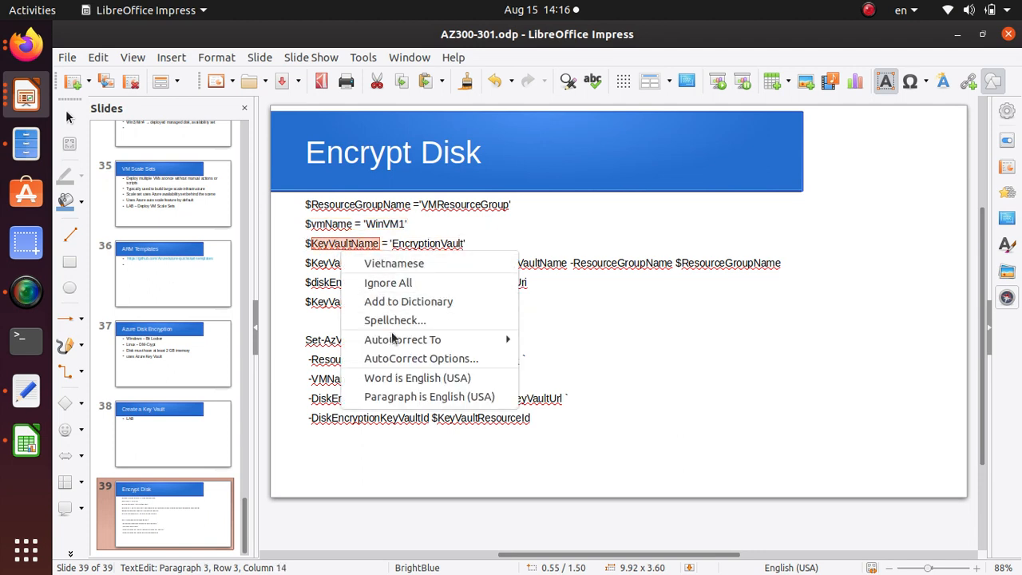
pyautogui.click(335, 247)
pyautogui.press('End')
pyautogui.moveTo(467, 243); pyautogui.dragTo(308, 243)
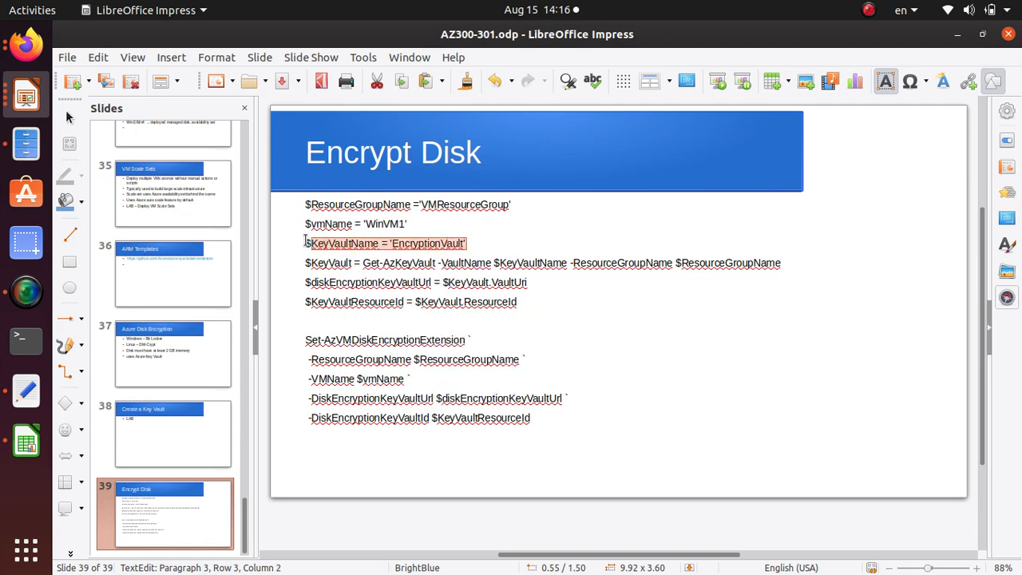
pyautogui.hotkey('alt', 'Tab')
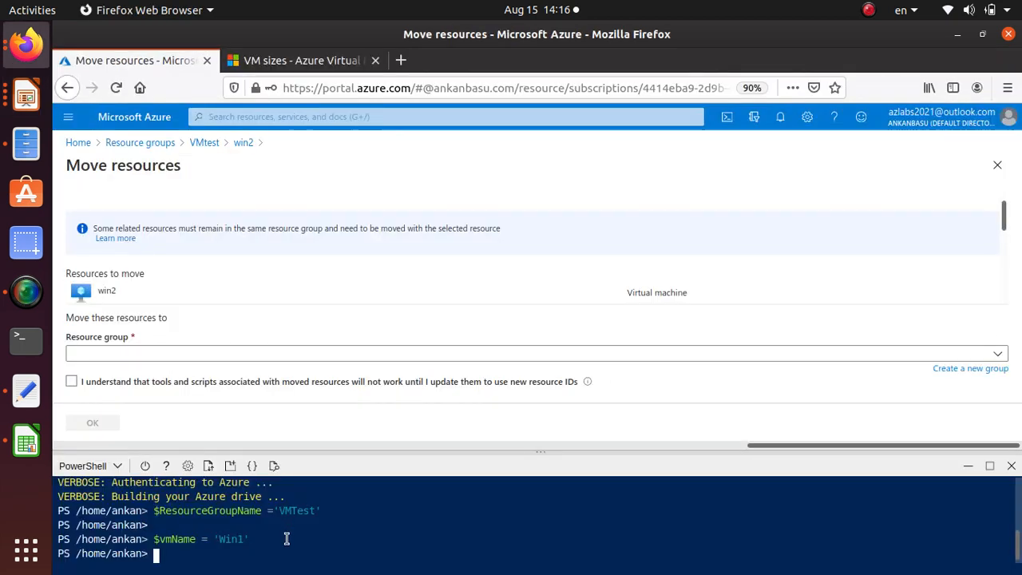
pyautogui.rightClick(263, 551)
pyautogui.click(300, 443)
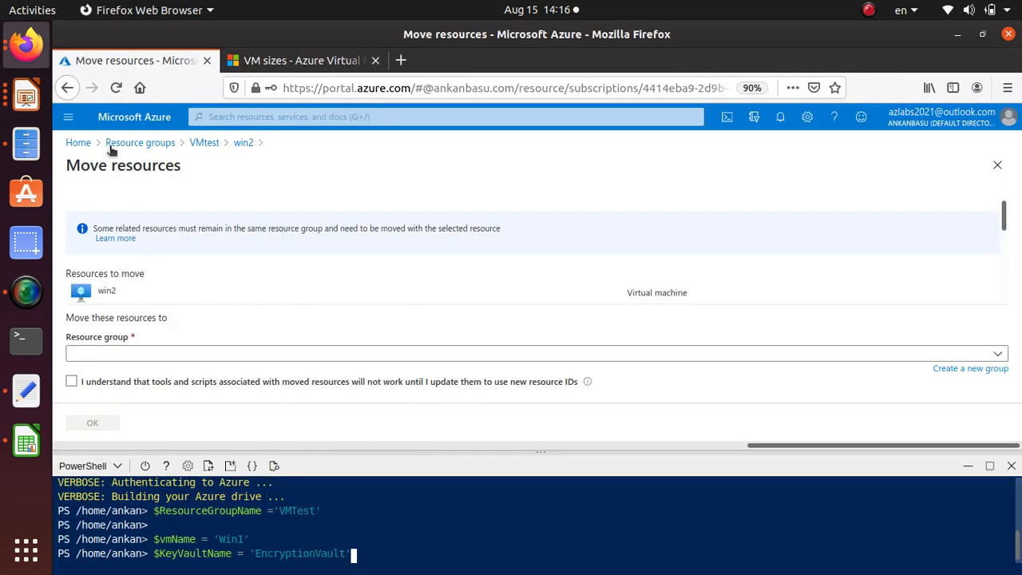
# Find the Key vaults service in the portal and copy the vault name encryptvault321 from its list
pyautogui.click(250, 117)
pyautogui.write('key')
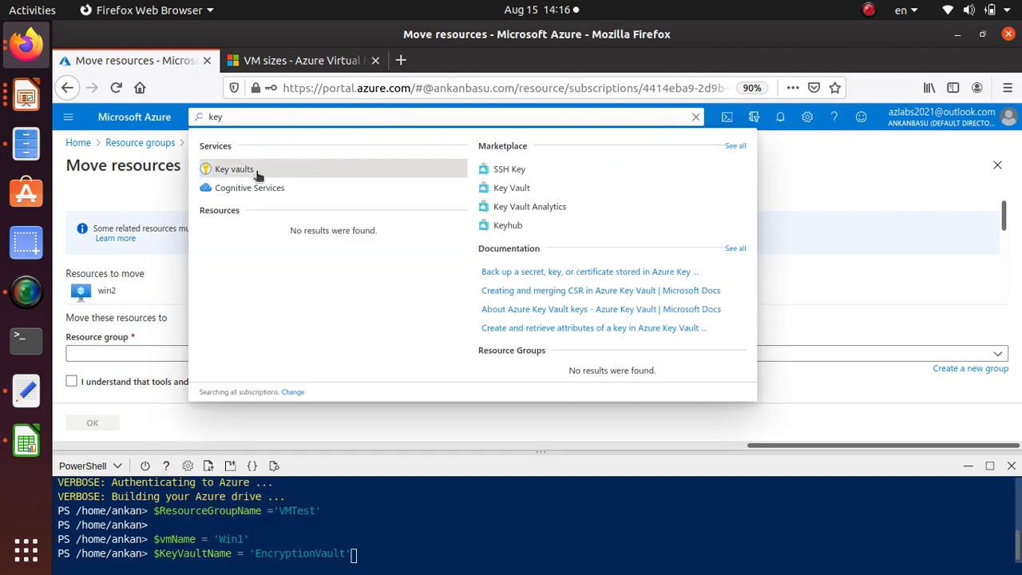
pyautogui.click(254, 171)
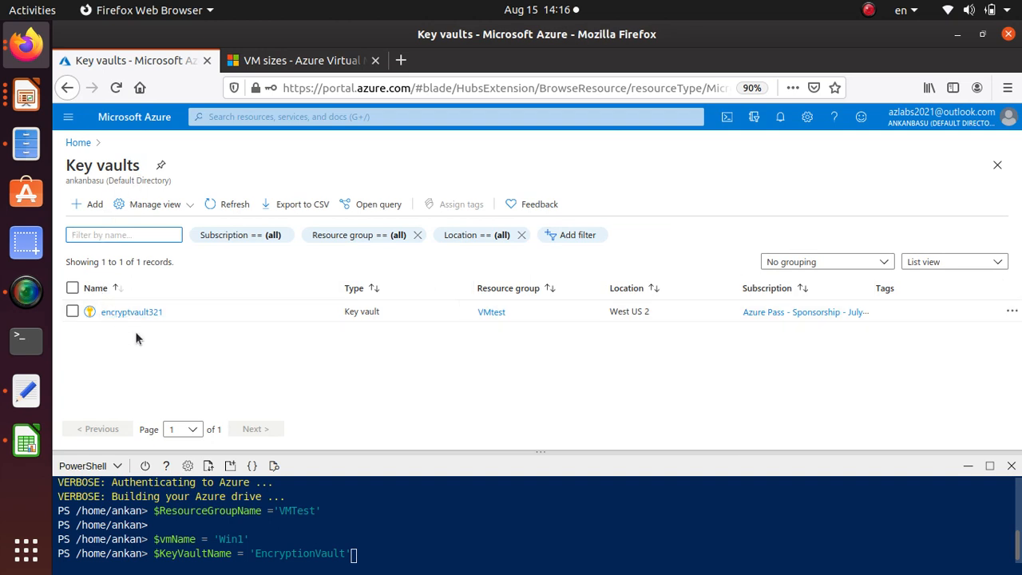
pyautogui.moveTo(169, 313); pyautogui.dragTo(101, 330)
pyautogui.hotkey('ctrl', 'c')
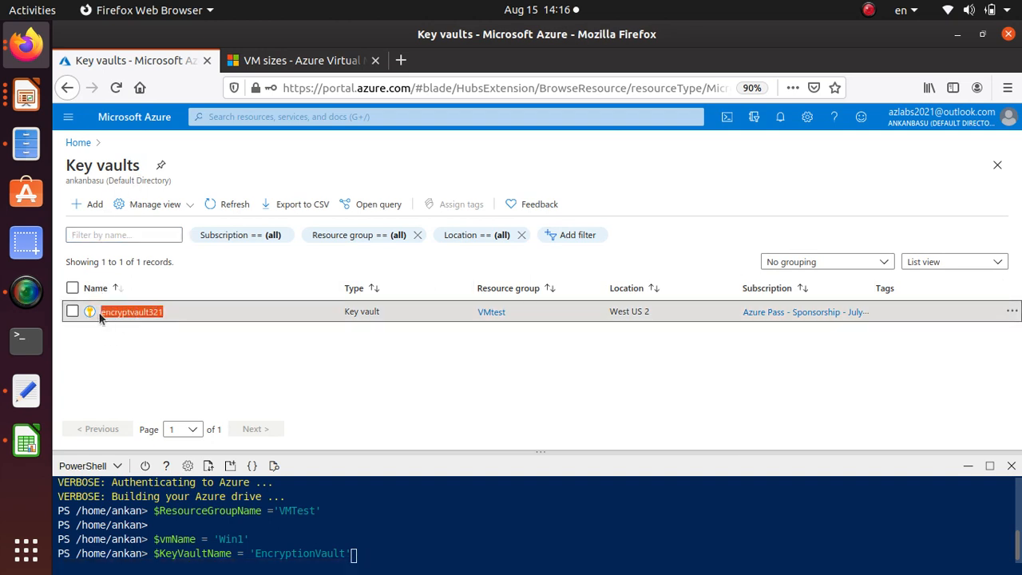
# Replace the $KeyVaultName value with the copied name 'encryptvault321' and run the assignment
pyautogui.click(349, 553)
pyautogui.press('BackSpace')
pyautogui.press('BackSpace')
pyautogui.press('BackSpace')
pyautogui.press('BackSpace')
pyautogui.press('BackSpace')
pyautogui.press('BackSpace')
pyautogui.press('BackSpace')
pyautogui.press('BackSpace')
pyautogui.press('BackSpace')
pyautogui.press('BackSpace')
pyautogui.press('BackSpace')
pyautogui.press('BackSpace')
pyautogui.press('BackSpace')
pyautogui.press('BackSpace')
pyautogui.press('BackSpace')
pyautogui.press('BackSpace')
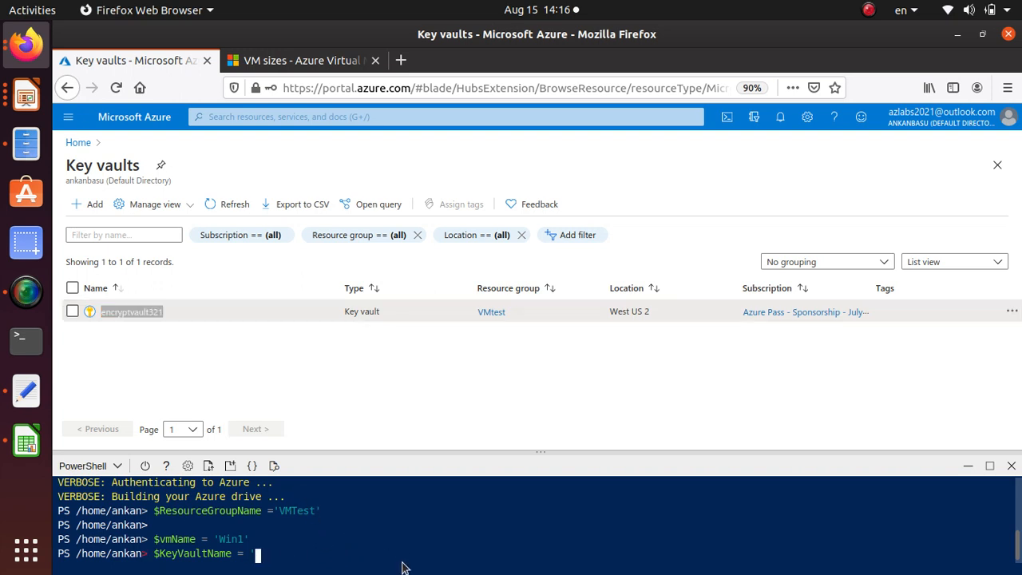
pyautogui.rightClick(312, 550)
pyautogui.click(378, 441)
pyautogui.write("'")
pyautogui.press('Return')
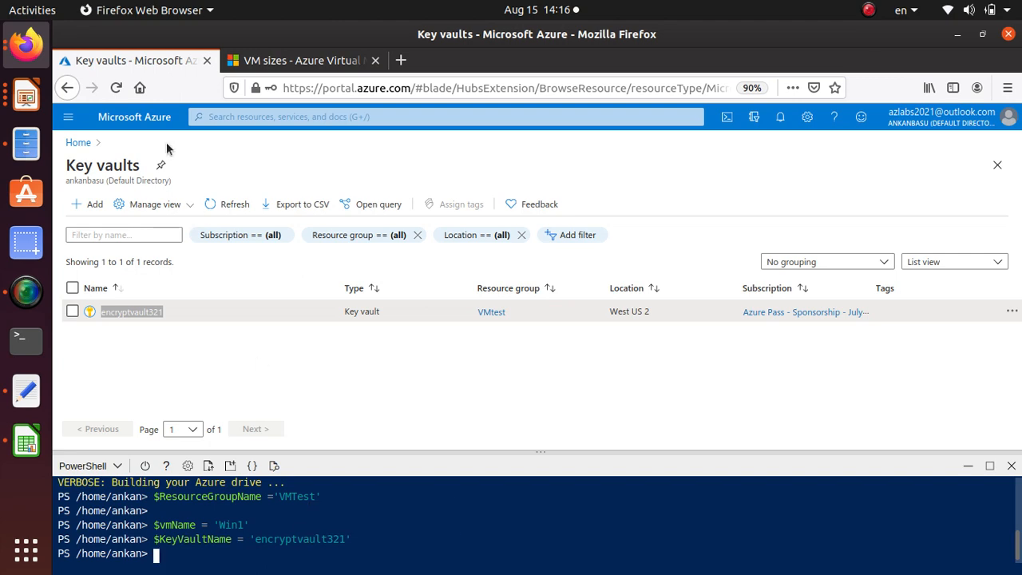
# Copy the slide's $KeyVault = Get-AzKeyVault line from Impress and run it in the Cloud Shell in Firefox
pyautogui.click(26, 96)
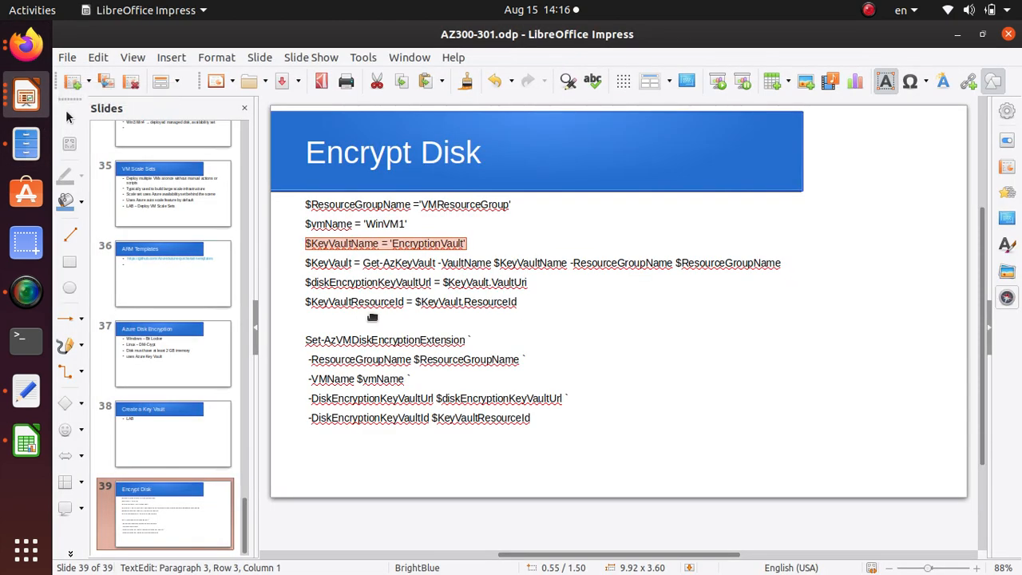
pyautogui.doubleClick(452, 263)
pyautogui.click(447, 262)
pyautogui.doubleClick(517, 263)
pyautogui.click(517, 262)
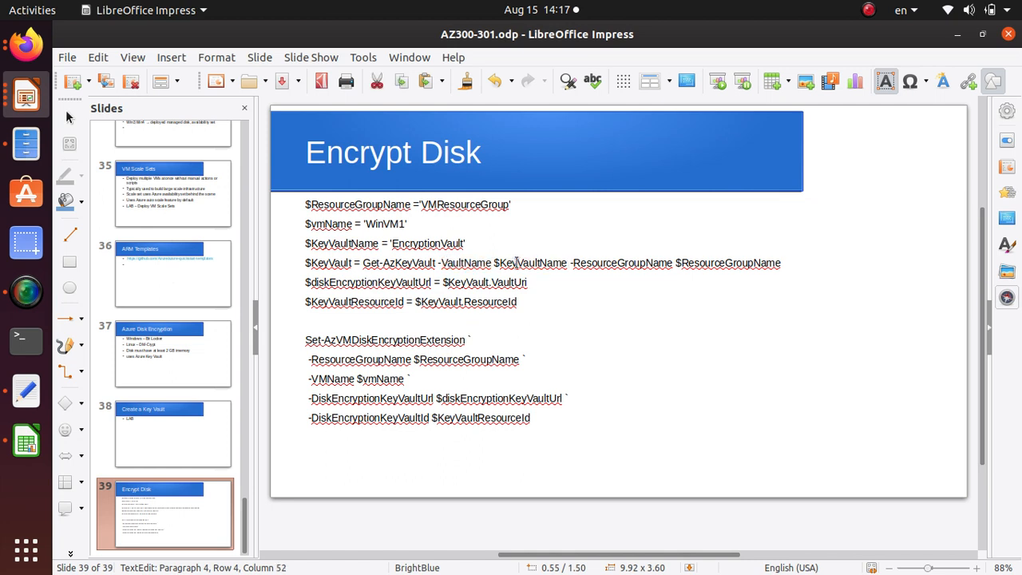
pyautogui.moveTo(786, 261); pyautogui.dragTo(299, 265)
pyautogui.hotkey('ctrl', 'c')
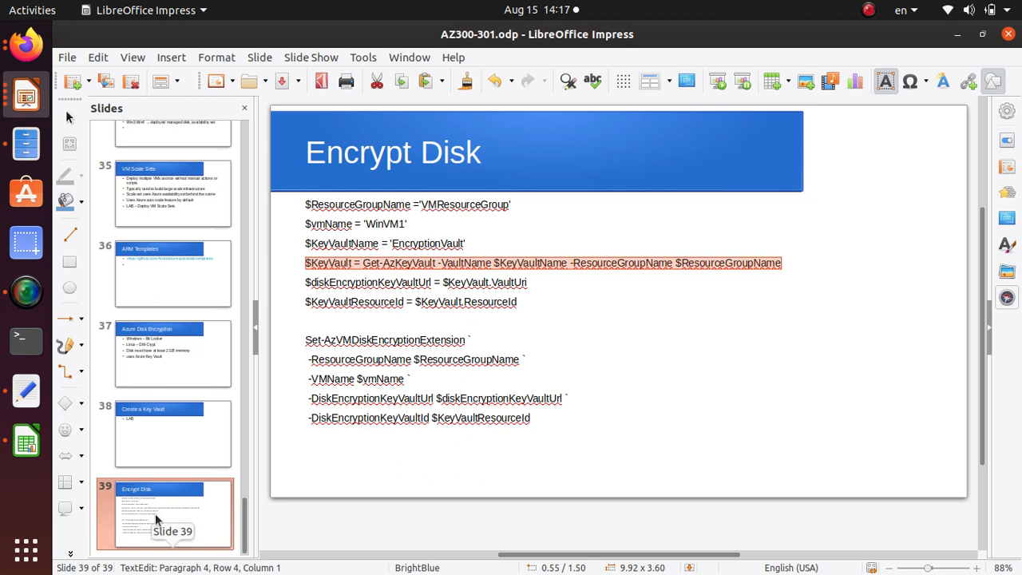
pyautogui.hotkey('alt', 'Tab')
pyautogui.rightClick(236, 554)
pyautogui.click(317, 448)
pyautogui.press('Return')
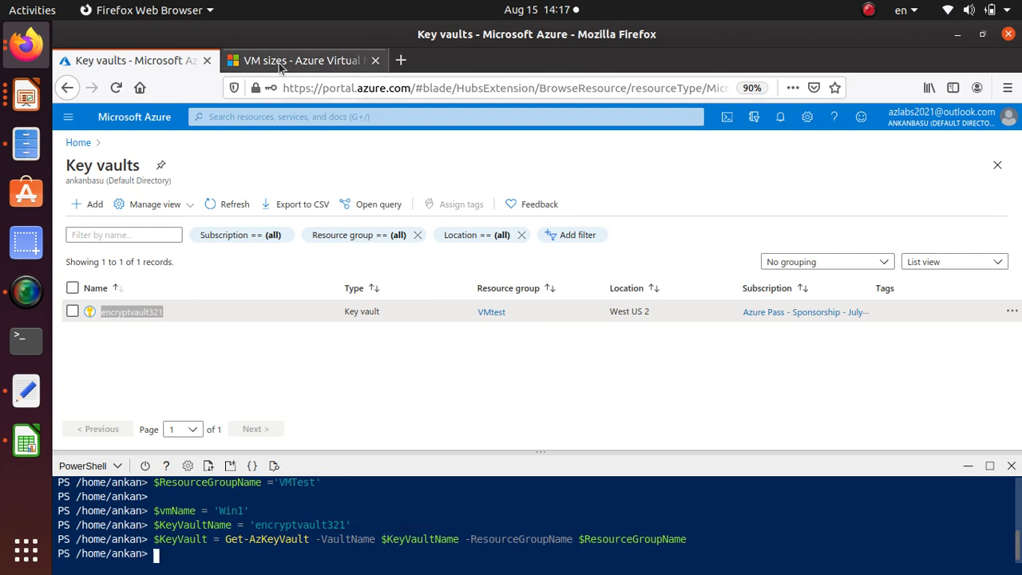
# Copy the slide's $diskEncryptionKeyVaultUrl = $KeyVault.VaultUri line from Impress and run it in the Cloud Shell
pyautogui.hotkey('alt', 'Tab')
pyautogui.tripleClick(361, 277)
pyautogui.hotkey('ctrl', 'c')
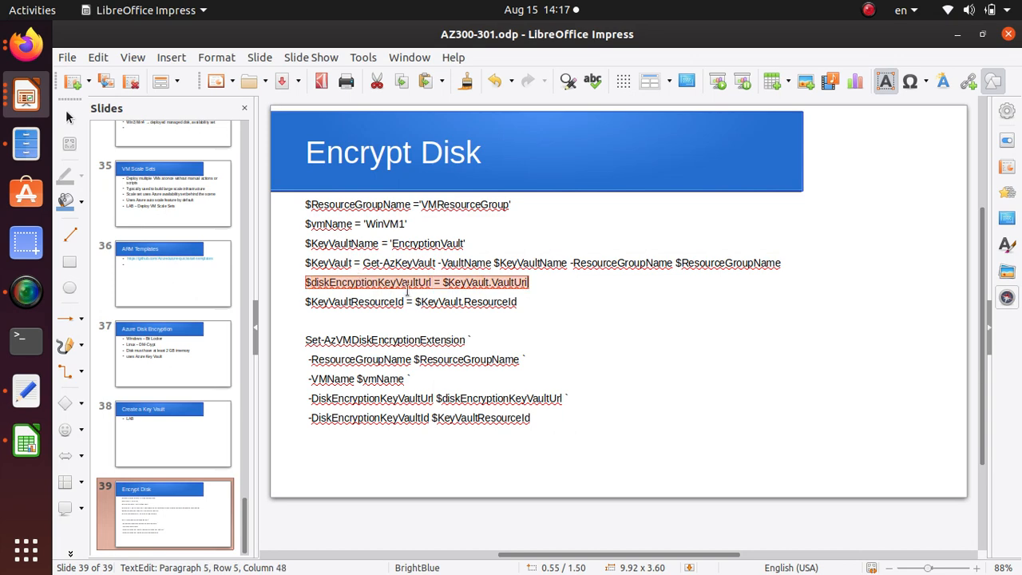
pyautogui.hotkey('alt', 'Tab')
pyautogui.rightClick(191, 552)
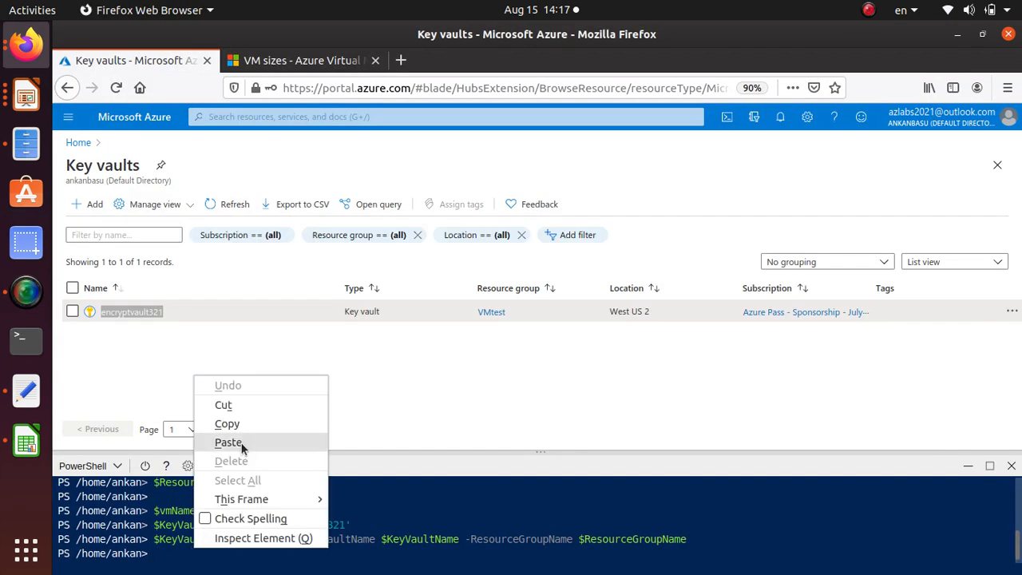
pyautogui.click(228, 442)
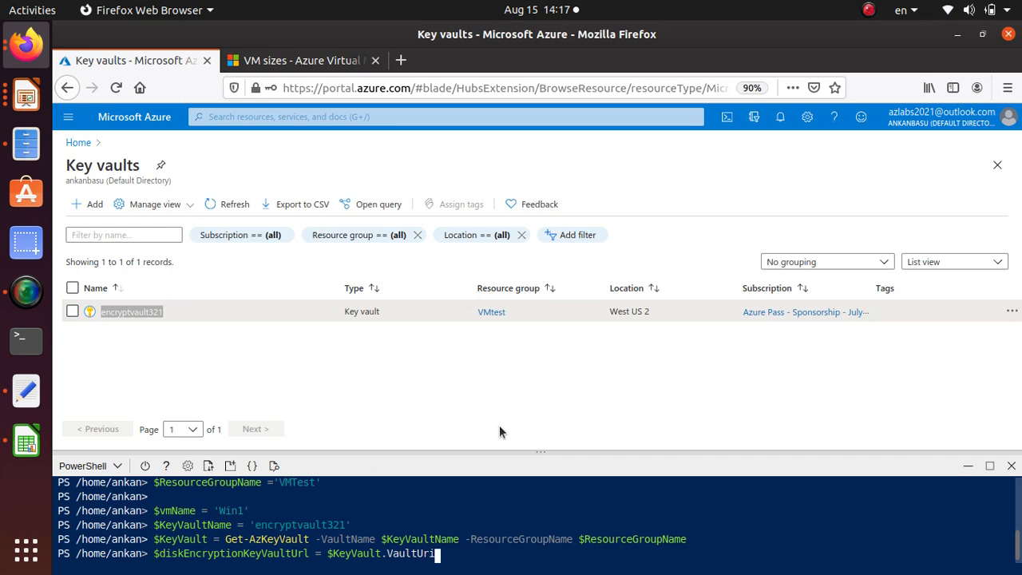
pyautogui.press('Return')
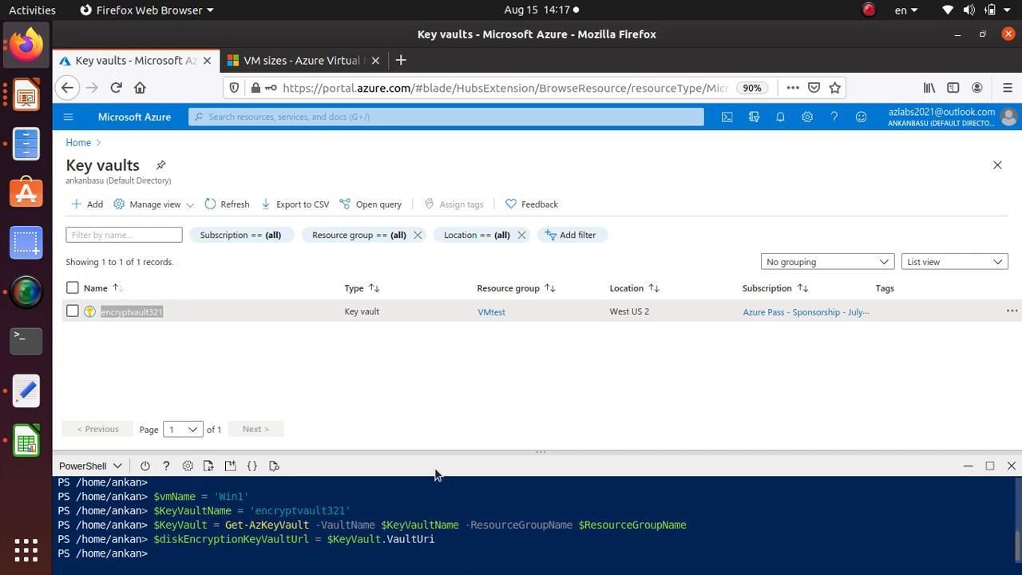
# Copy the slide's $KeyVaultResourceId = $KeyVault.ResourceId line from Impress and run it in the Cloud Shell
pyautogui.hotkey('alt', 'Tab')
pyautogui.tripleClick(367, 302)
pyautogui.hotkey('ctrl', 'c')
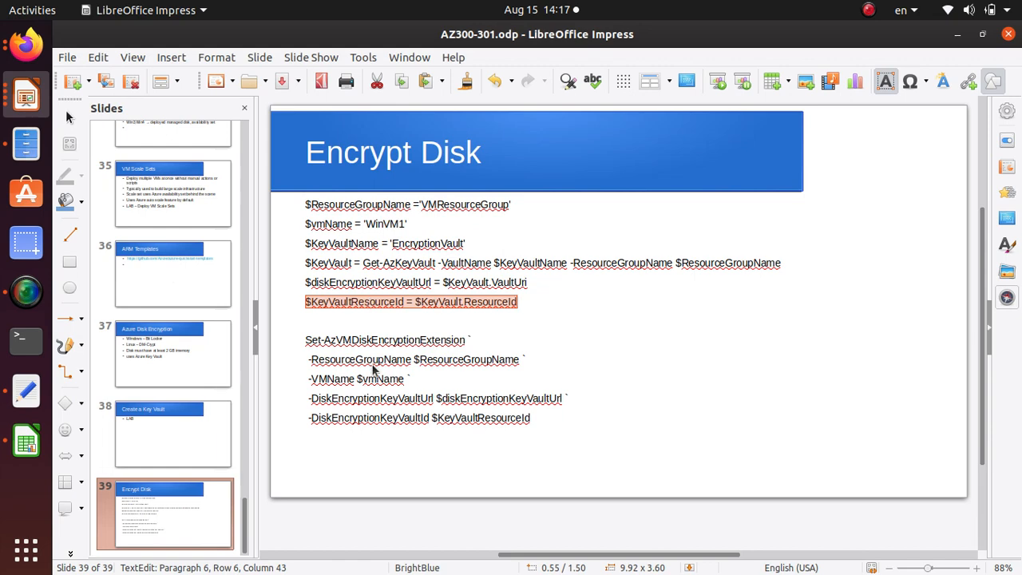
pyautogui.hotkey('alt', 'Tab')
pyautogui.rightClick(247, 549)
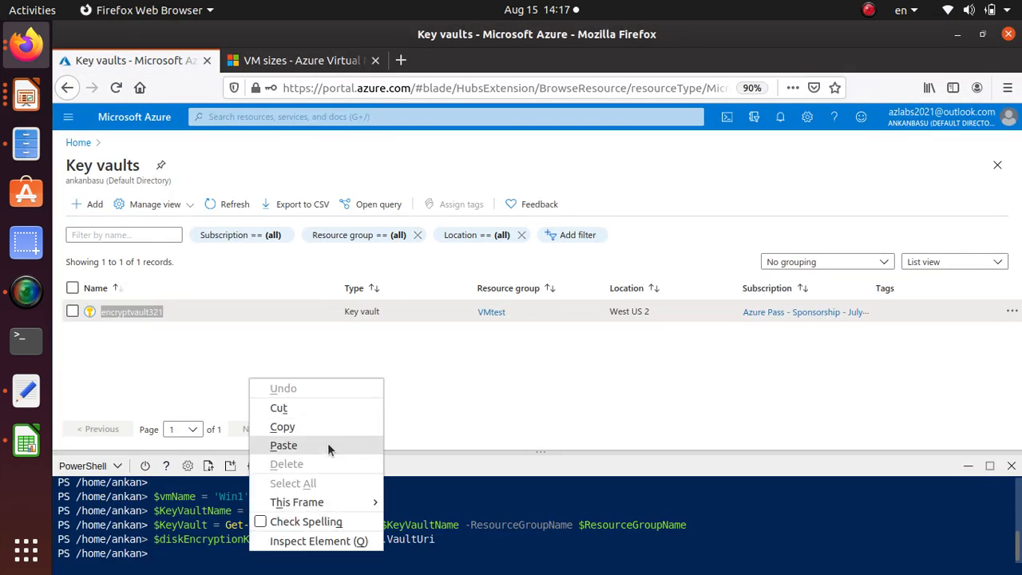
pyautogui.click(284, 446)
pyautogui.press('Return')
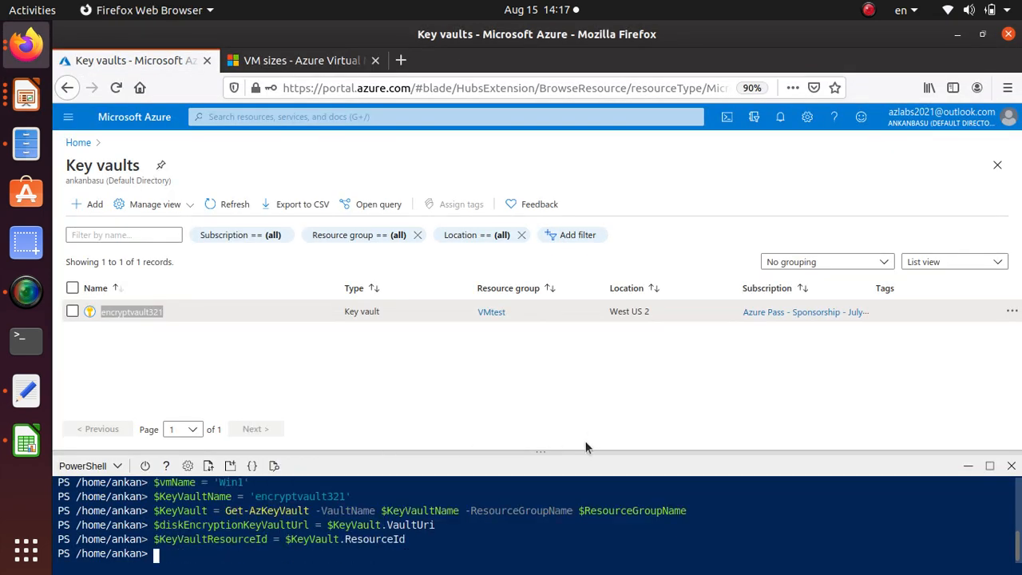
# Copy the slide's multi-line Set-AzVMDiskEncryptionExtension command from Impress and run it in the Cloud Shell in Firefox
pyautogui.hotkey('alt', 'Tab')
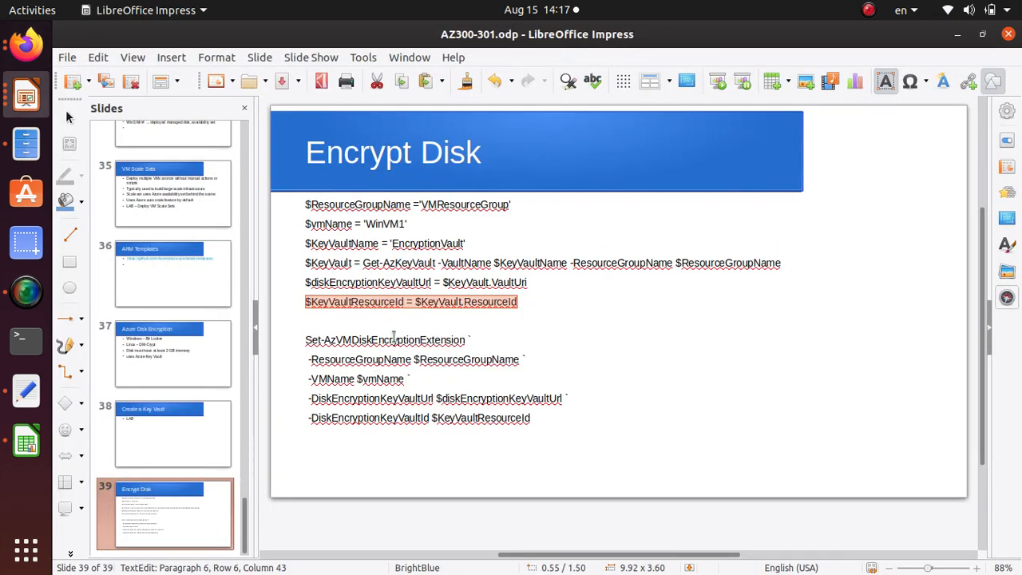
pyautogui.moveTo(305, 339); pyautogui.dragTo(598, 464)
pyautogui.hotkey('ctrl', 'c')
pyautogui.hotkey('alt', 'Tab')
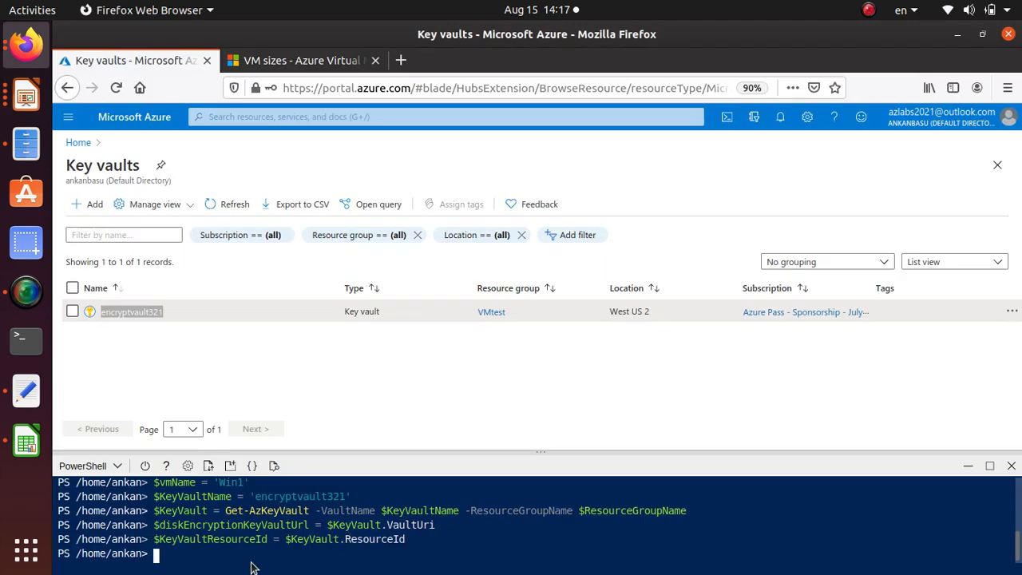
pyautogui.hotkey('ctrl', 'v')
pyautogui.rightClick(240, 551)
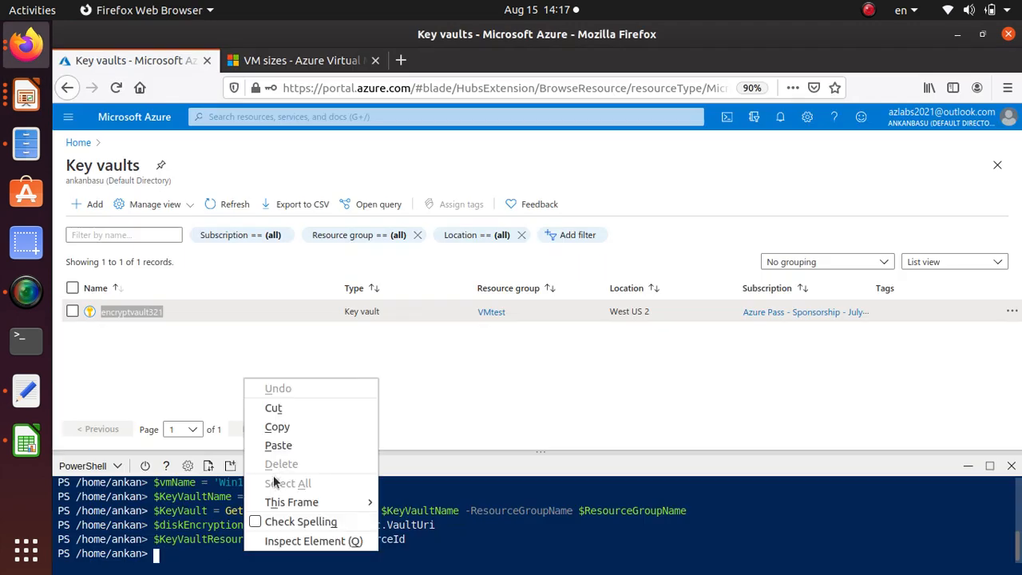
pyautogui.click(293, 452)
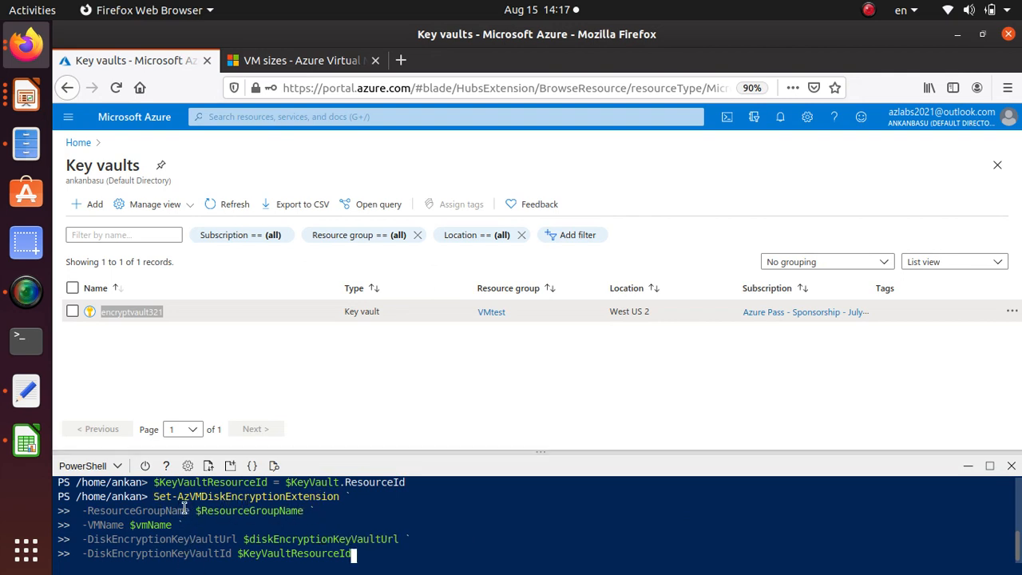
pyautogui.moveTo(196, 512); pyautogui.dragTo(308, 515)
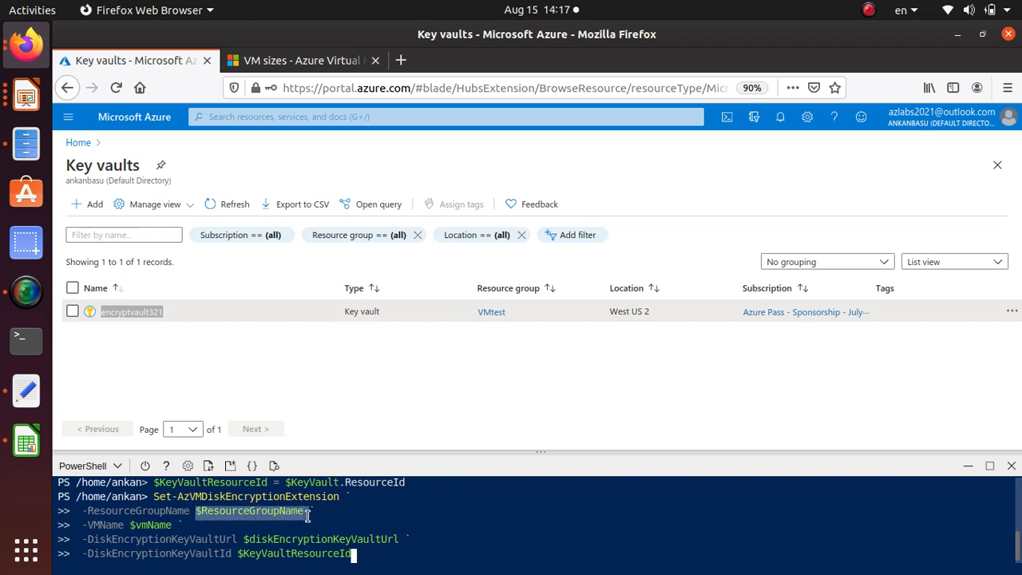
pyautogui.moveTo(134, 525); pyautogui.dragTo(185, 526)
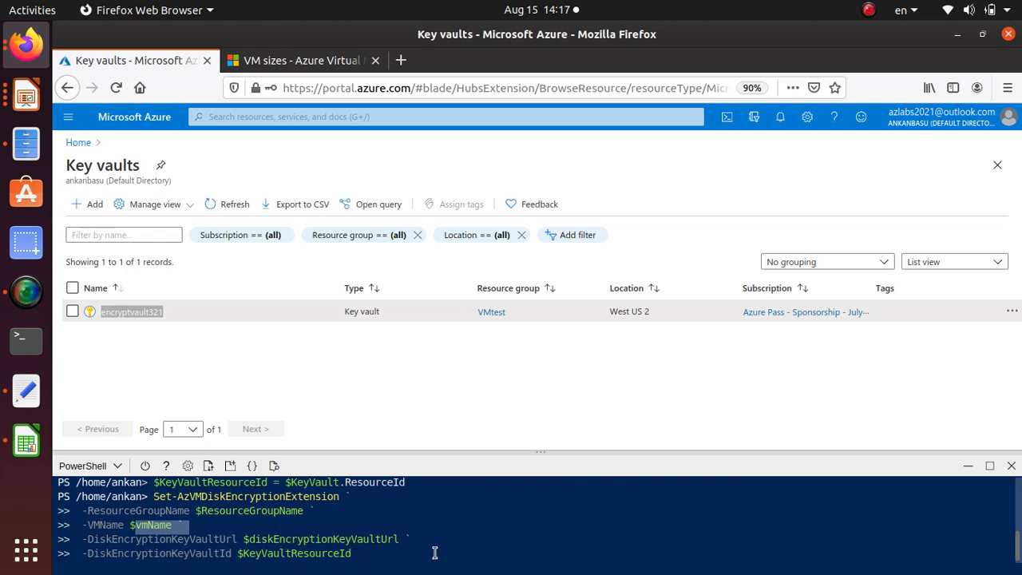
pyautogui.press('Return')
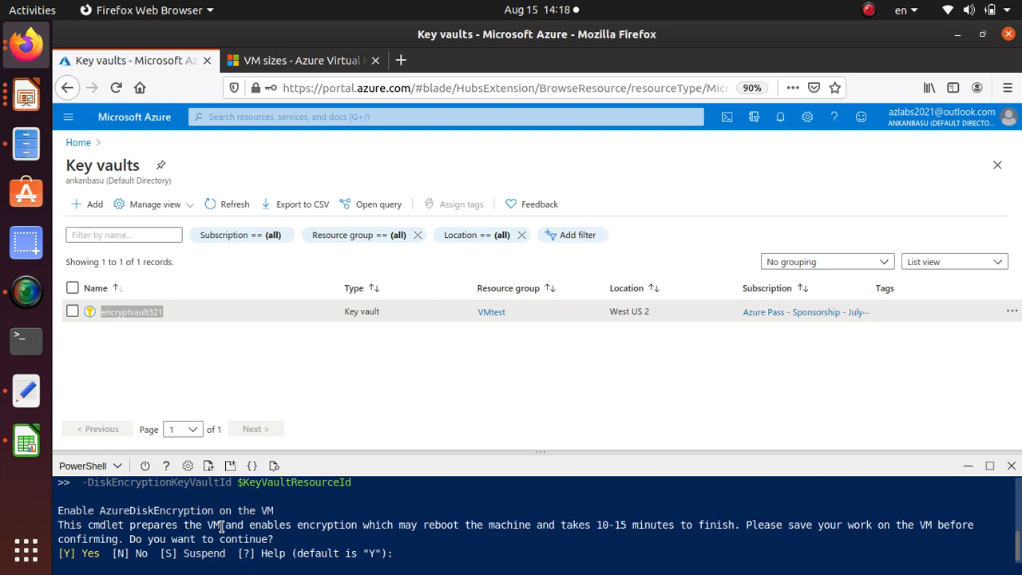
# Answer 'Yes' to the Azure disk encryption confirmation and enlarge the Cloud Shell pane
pyautogui.moveTo(252, 526); pyautogui.dragTo(1018, 527)
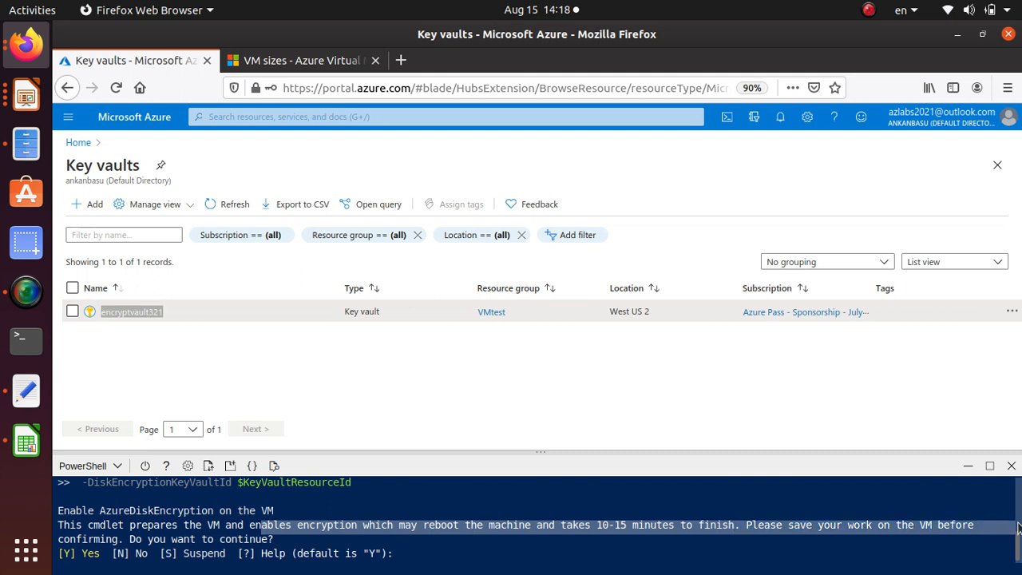
pyautogui.click(447, 550)
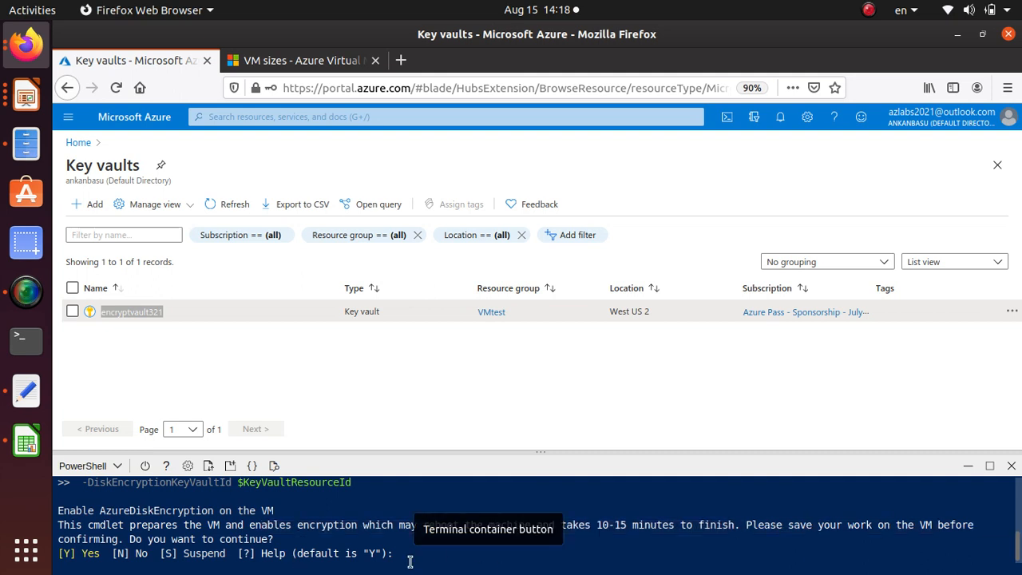
pyautogui.write('Yes')
pyautogui.press('Return')
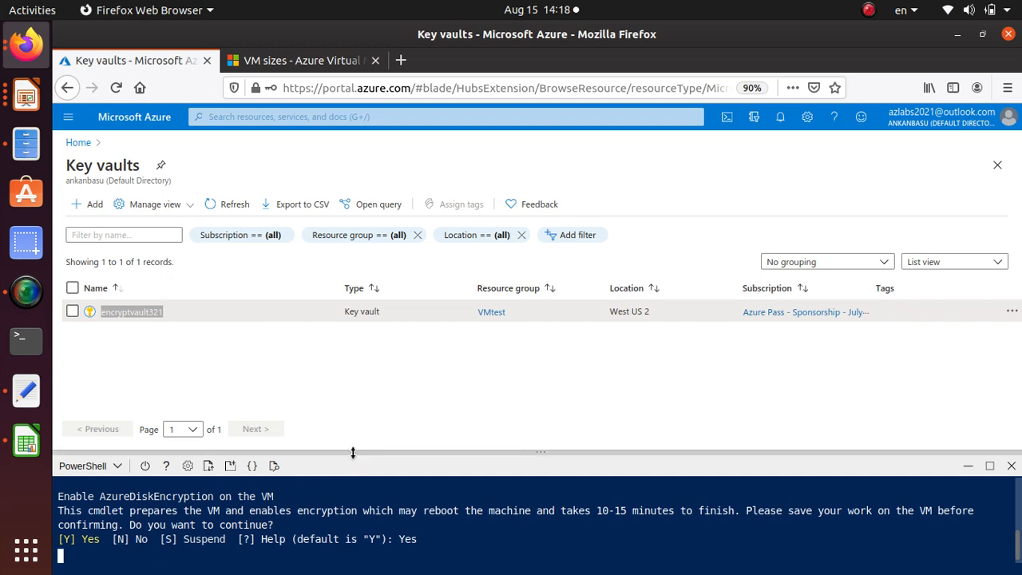
pyautogui.moveTo(350, 453); pyautogui.dragTo(358, 376)
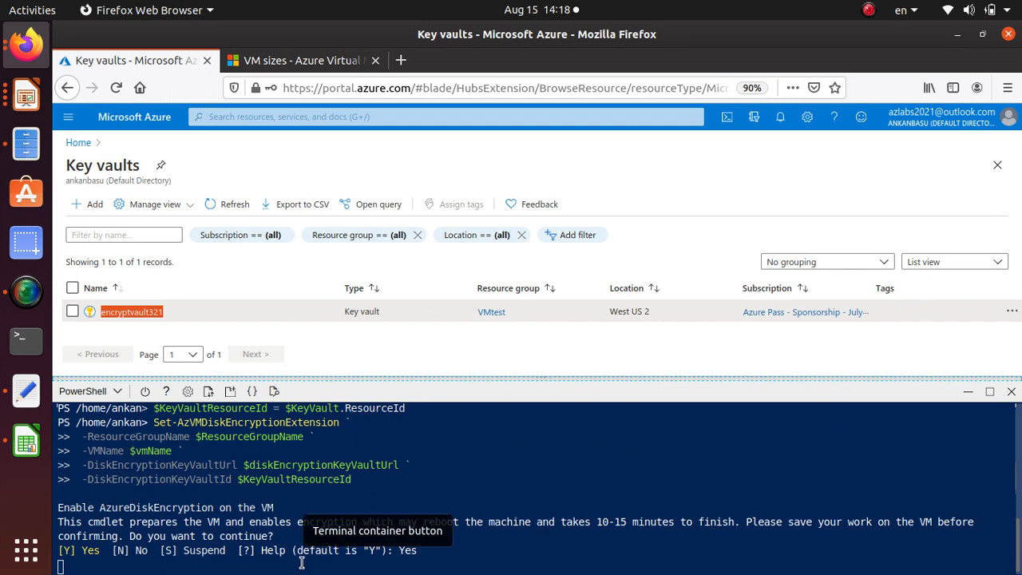
pyautogui.click(28, 294)
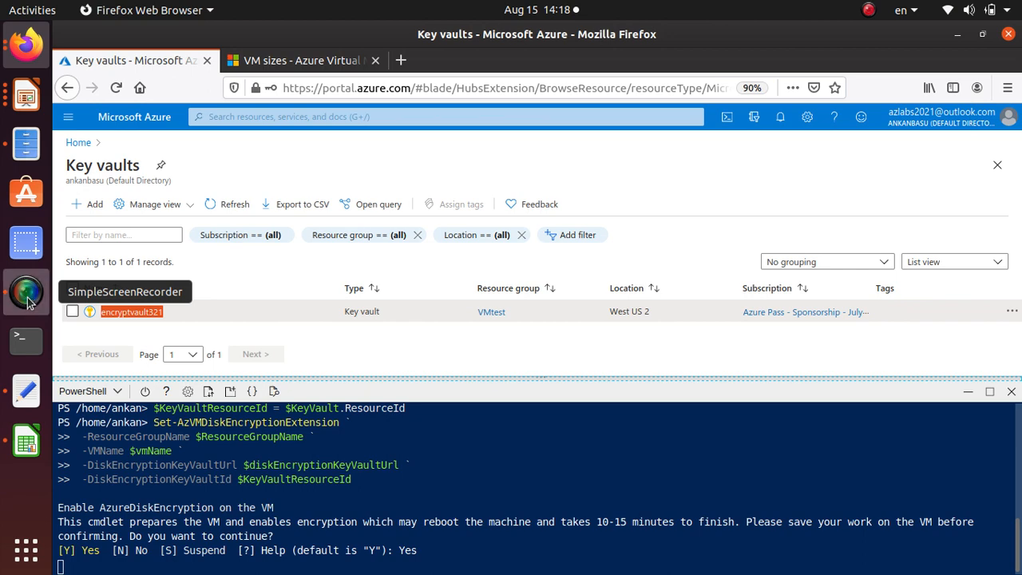
pyautogui.moveTo(335, 64); pyautogui.dragTo(847, 56)
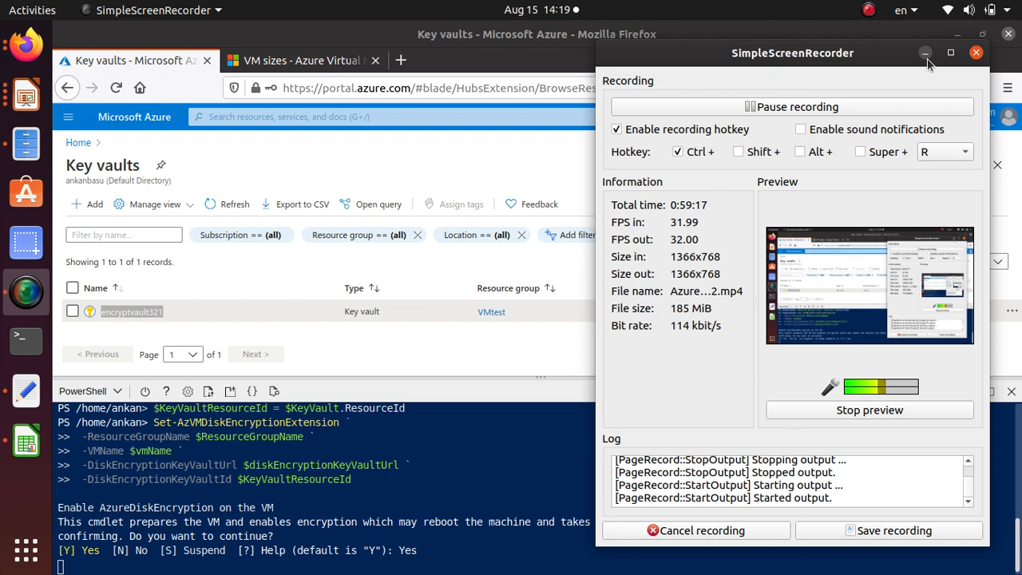
pyautogui.click(839, 106)
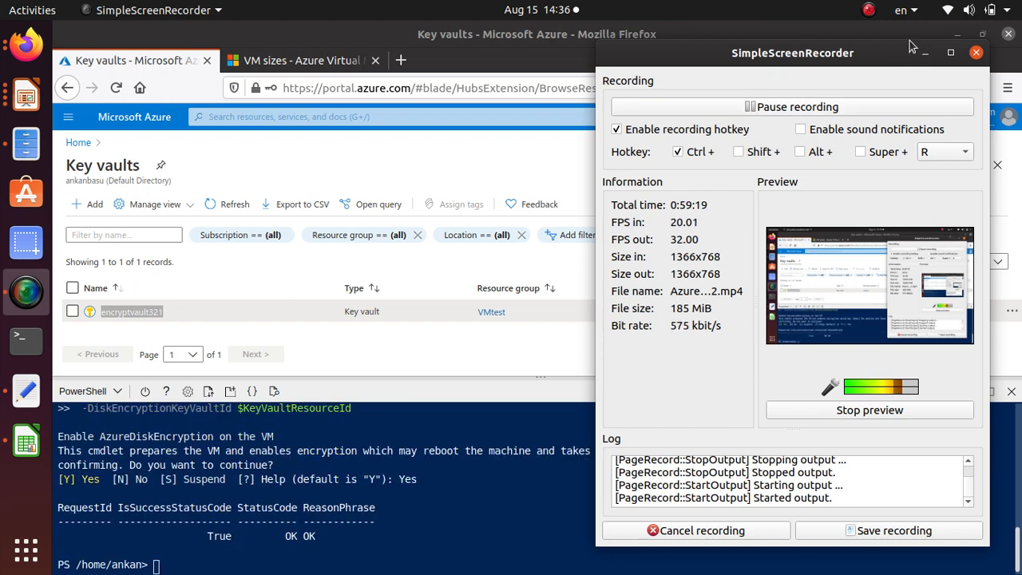
pyautogui.click(925, 53)
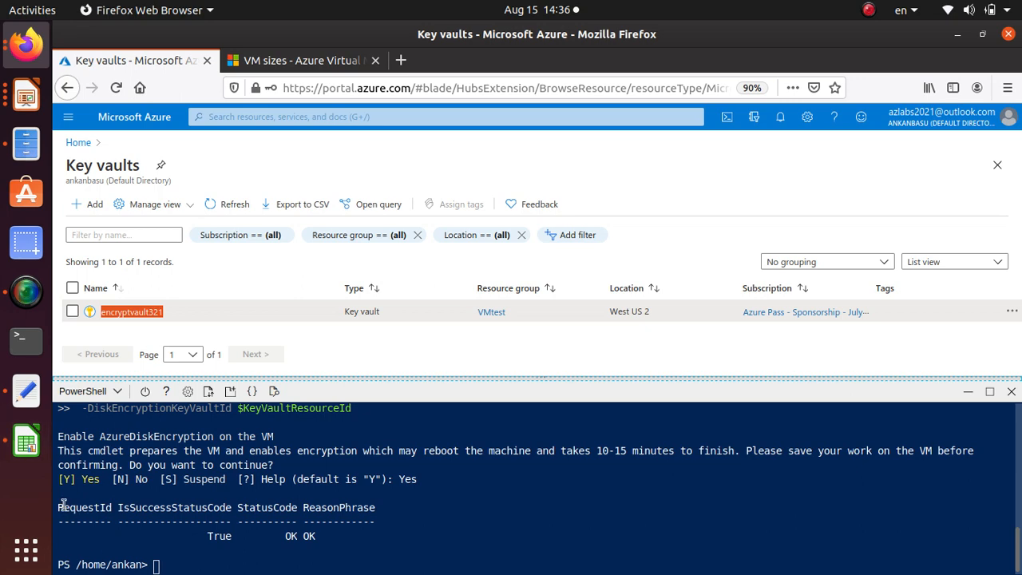
# Review the encryption command's status output and check which VM name was assigned to $vmName in the Cloud Shell
pyautogui.moveTo(116, 508); pyautogui.dragTo(279, 503)
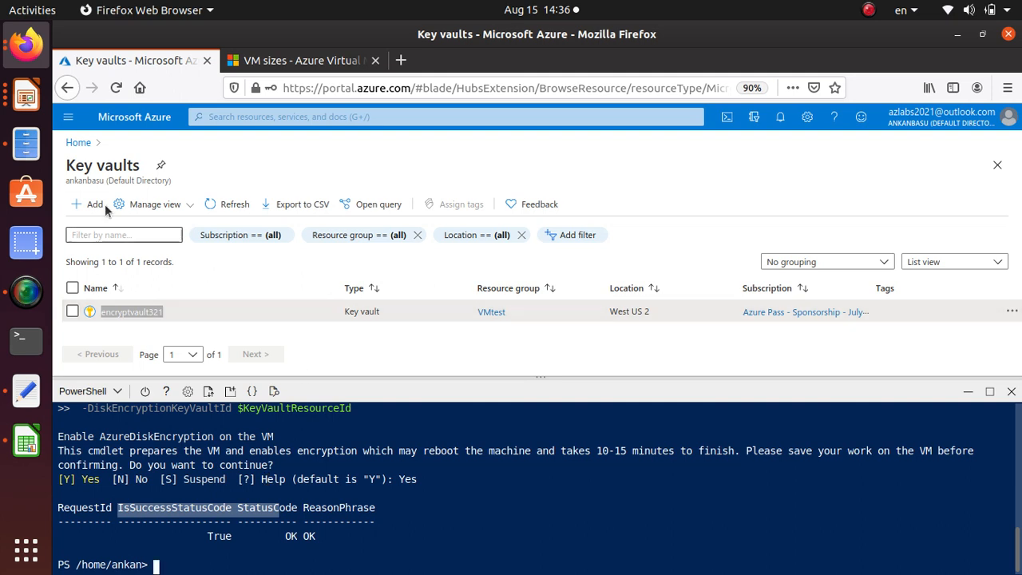
pyautogui.scroll(1, 339, 461)
pyautogui.scroll(1, 339, 462)
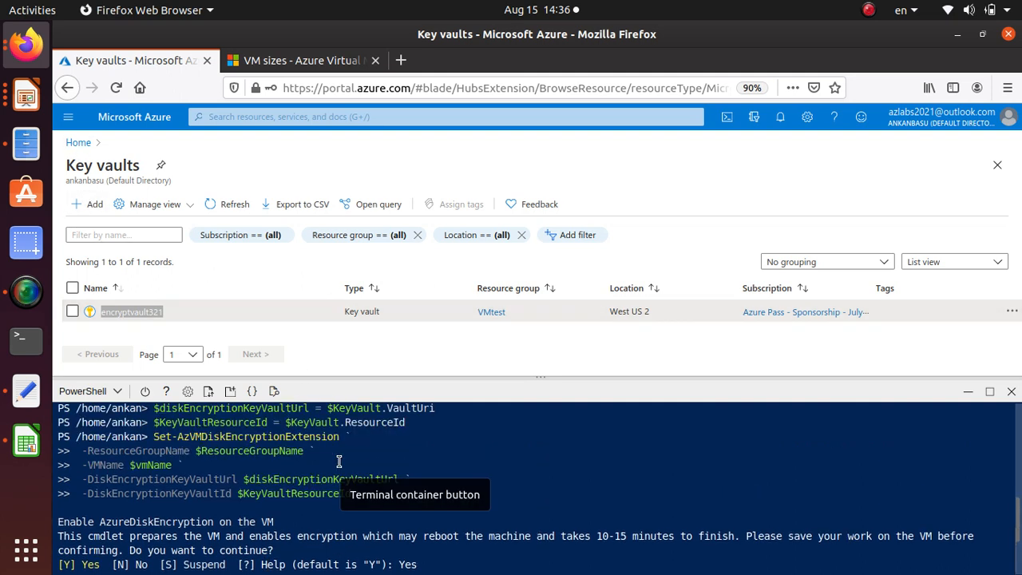
pyautogui.scroll(1, 463, 474)
pyautogui.scroll(1, 362, 491)
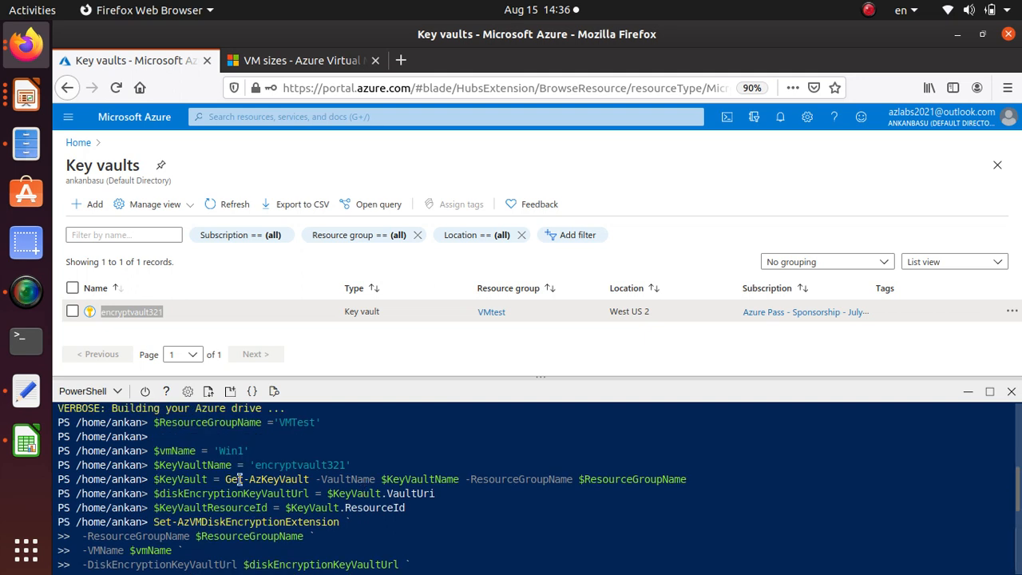
pyautogui.moveTo(251, 450); pyautogui.dragTo(219, 449)
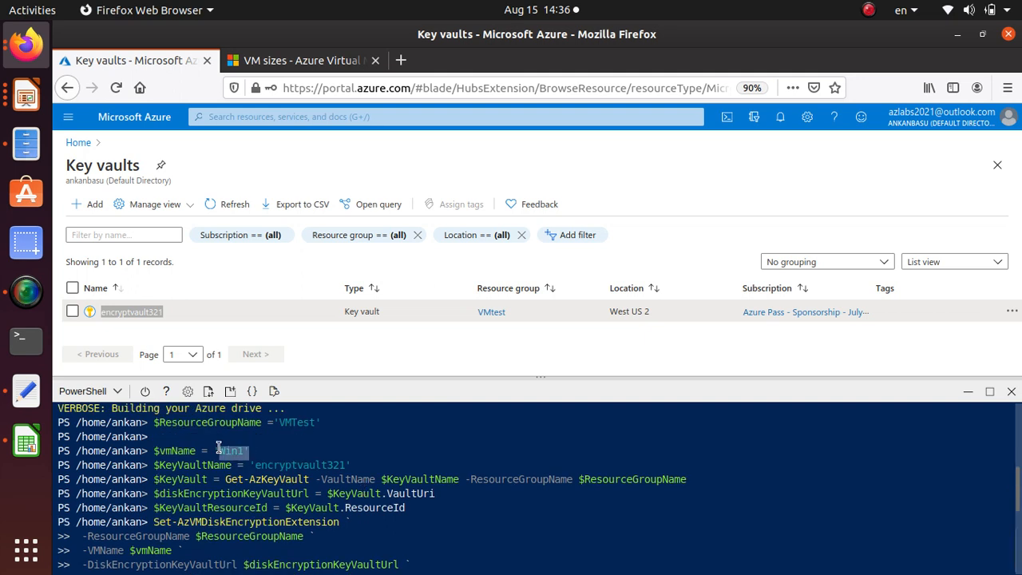
# Minimize the Cloud Shell and check the OS disk's encryption type on the Disks page of the win1 virtual machine
pyautogui.click(83, 143)
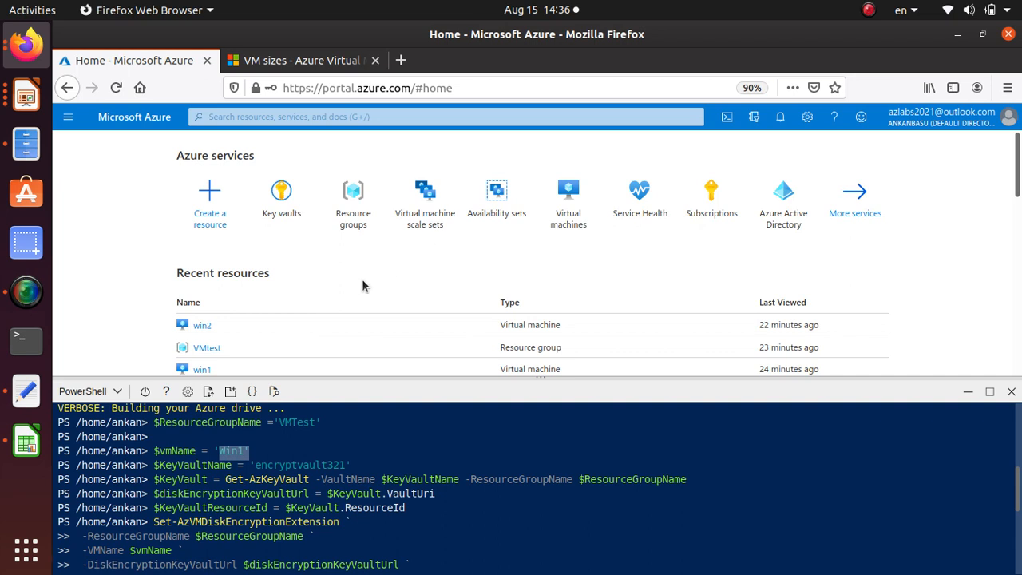
pyautogui.scroll(-1, 214, 368)
pyautogui.click(201, 338)
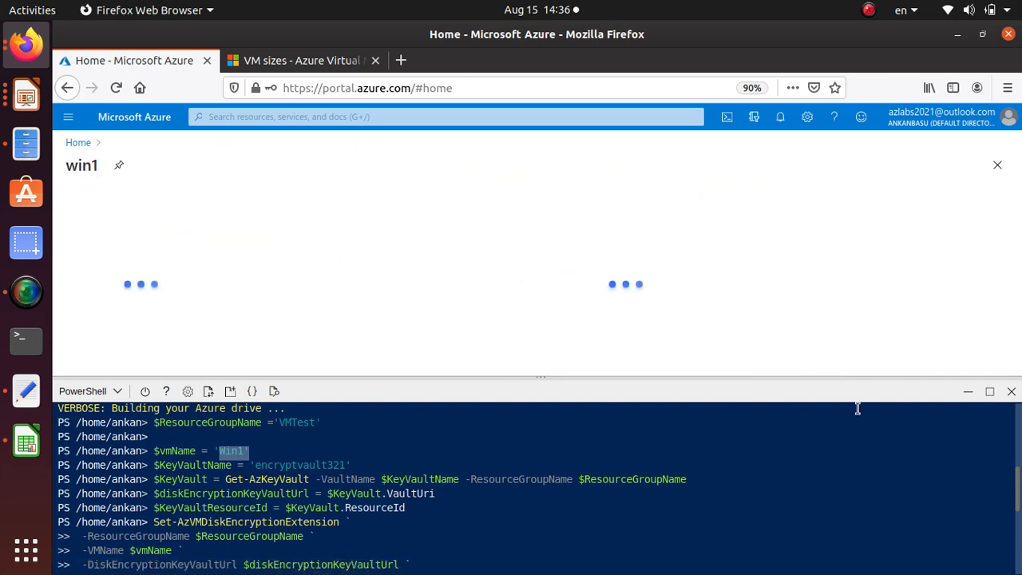
pyautogui.click(966, 393)
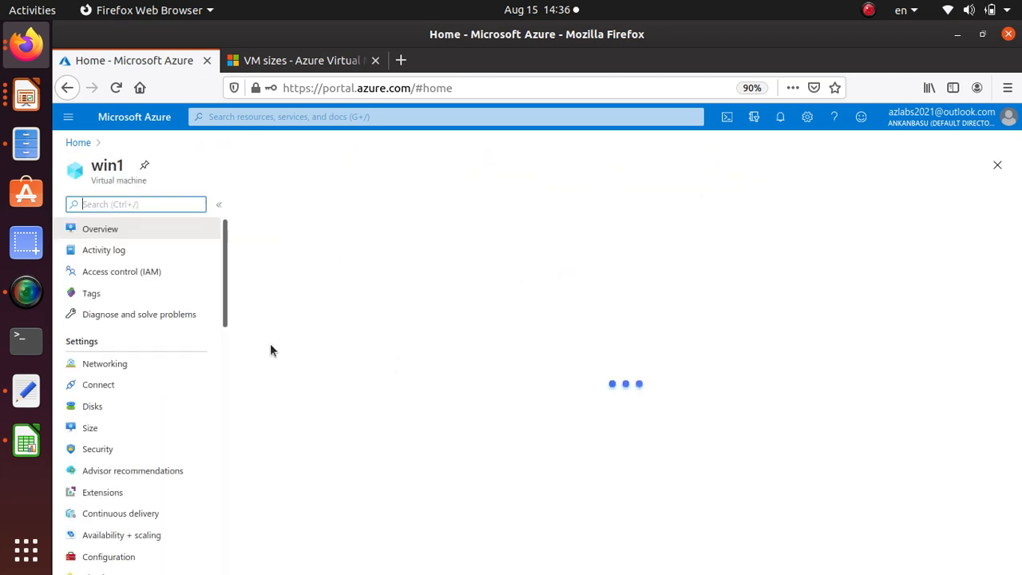
pyautogui.click(104, 403)
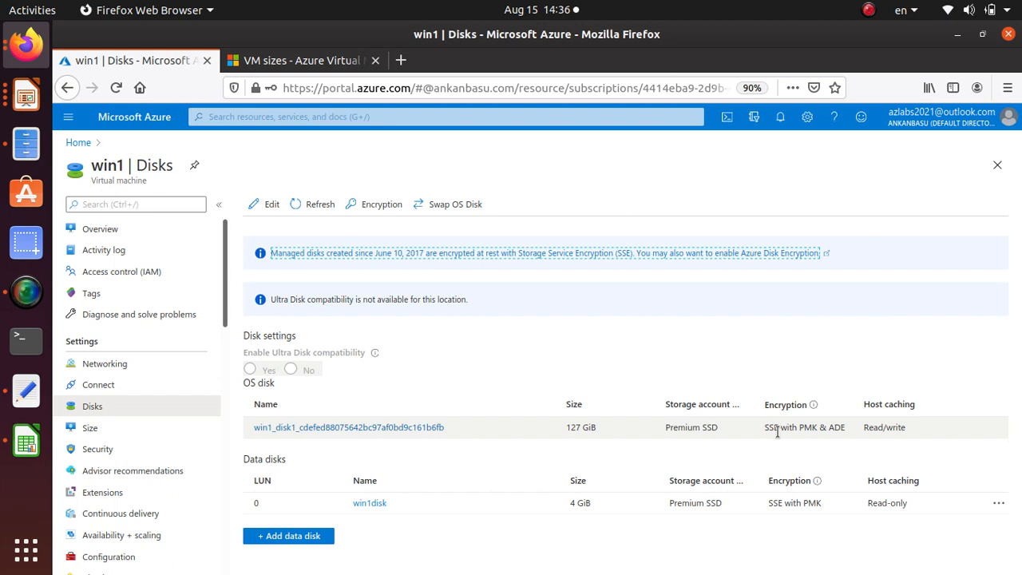
pyautogui.moveTo(762, 431); pyautogui.dragTo(851, 431)
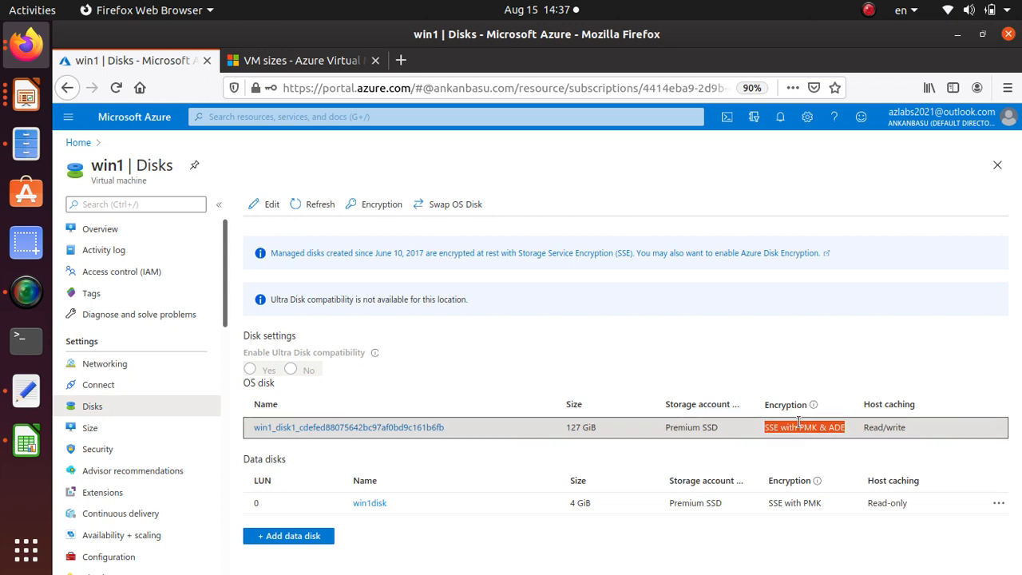
pyautogui.click(831, 427)
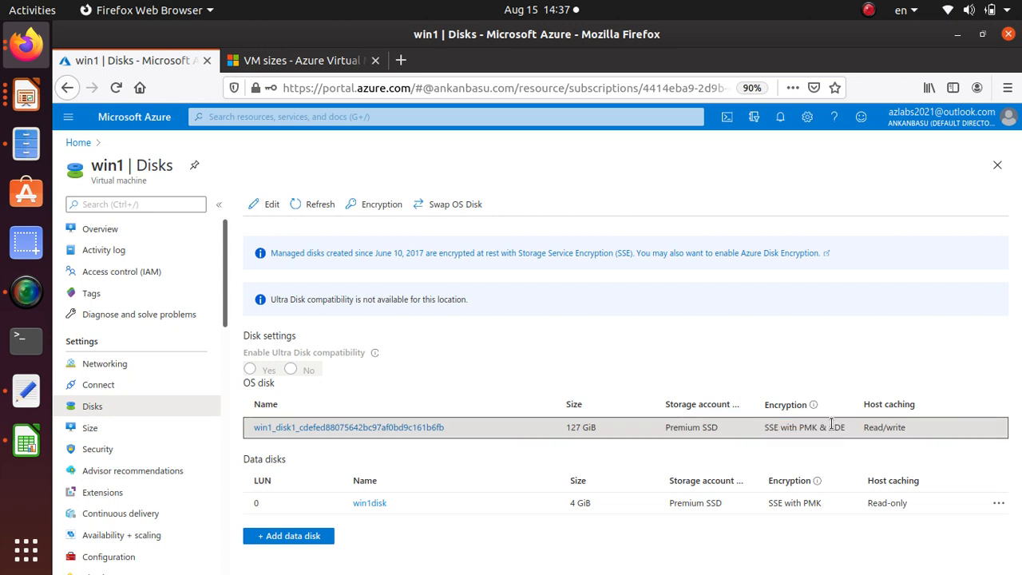
pyautogui.doubleClick(834, 425)
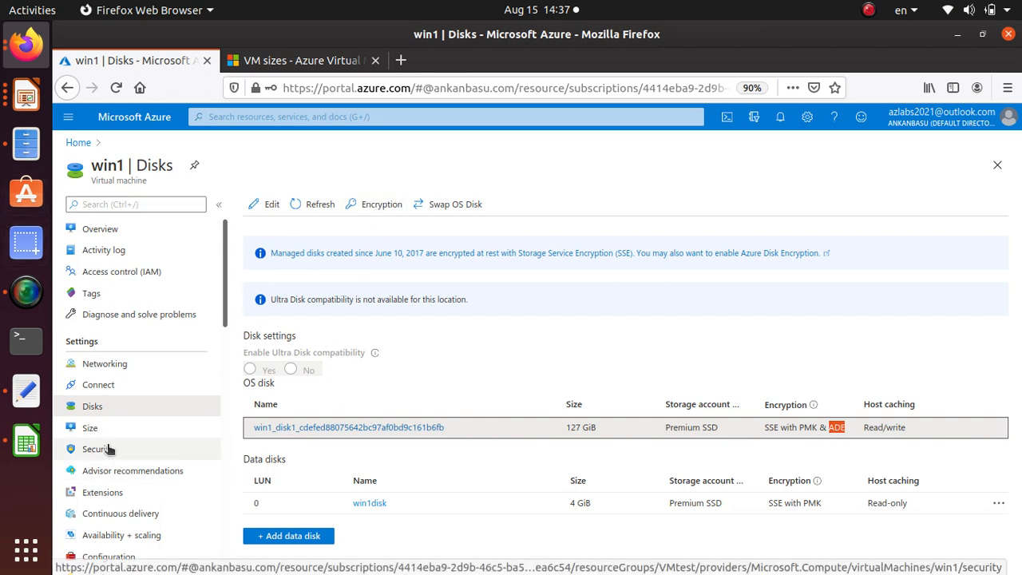
# Check the OS disk's storage type and encryption on the Disks page of the win2 virtual machine
pyautogui.click(77, 143)
pyautogui.click(201, 311)
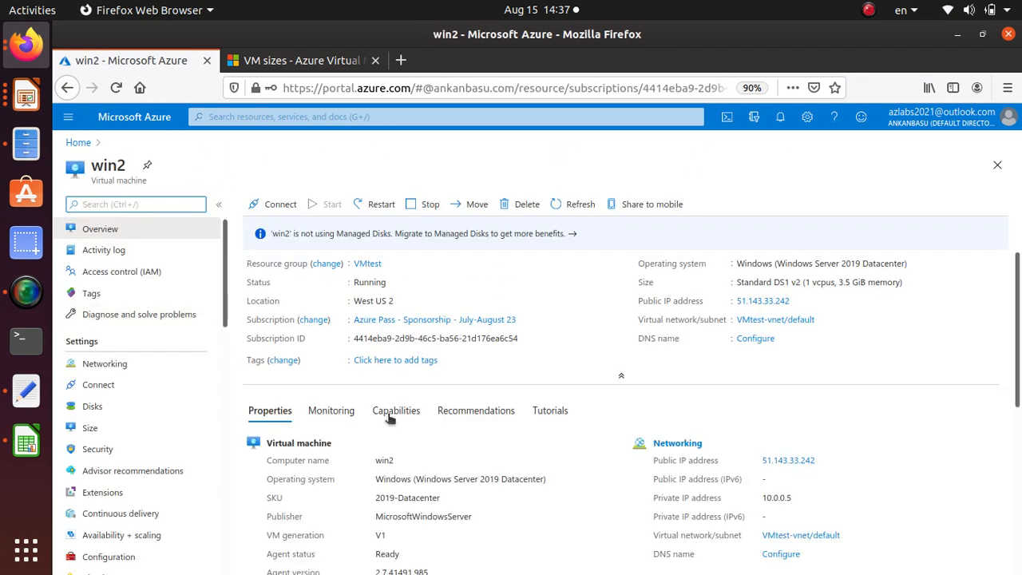
pyautogui.click(91, 407)
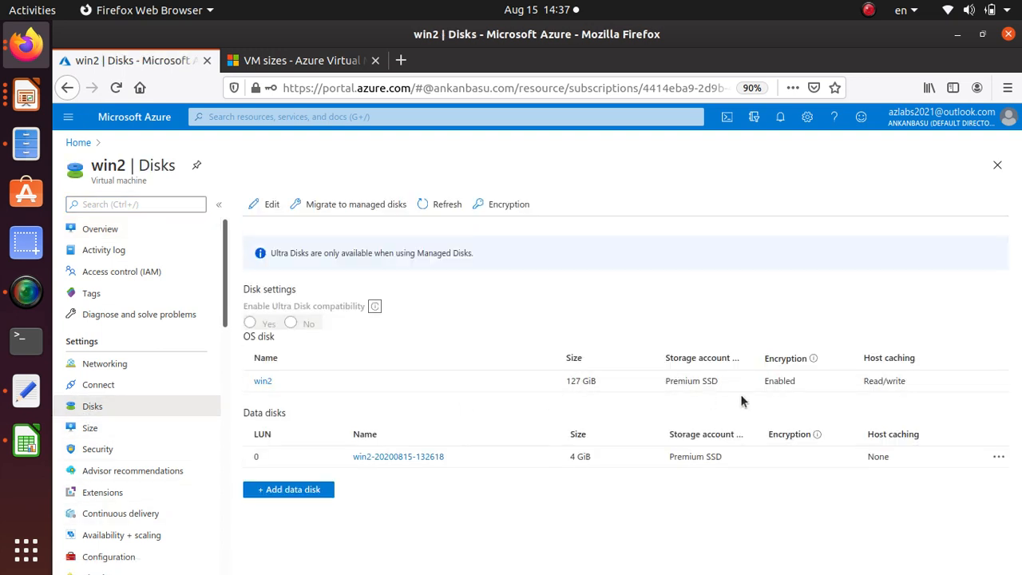
pyautogui.moveTo(668, 379); pyautogui.dragTo(724, 381)
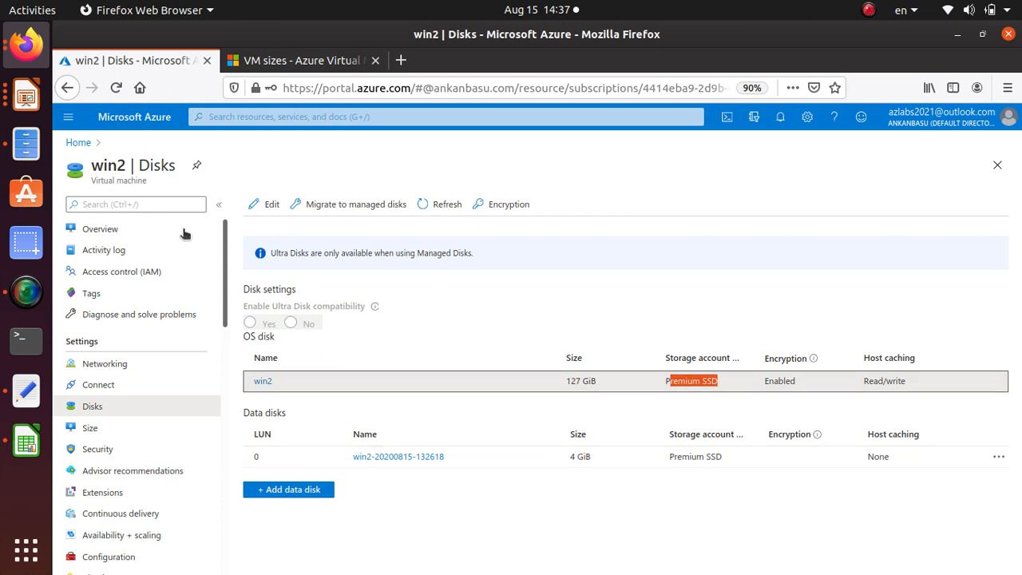
# Check the OS disk's encryption type on win4's Disks page and open that machine's disk encryption settings
pyautogui.click(78, 142)
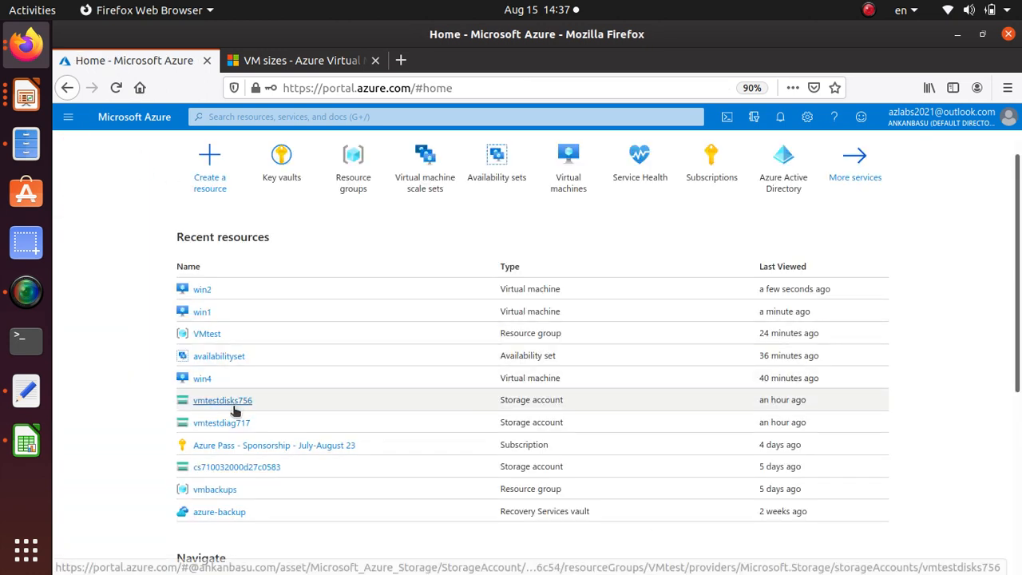
pyautogui.scroll(-1, 200, 383)
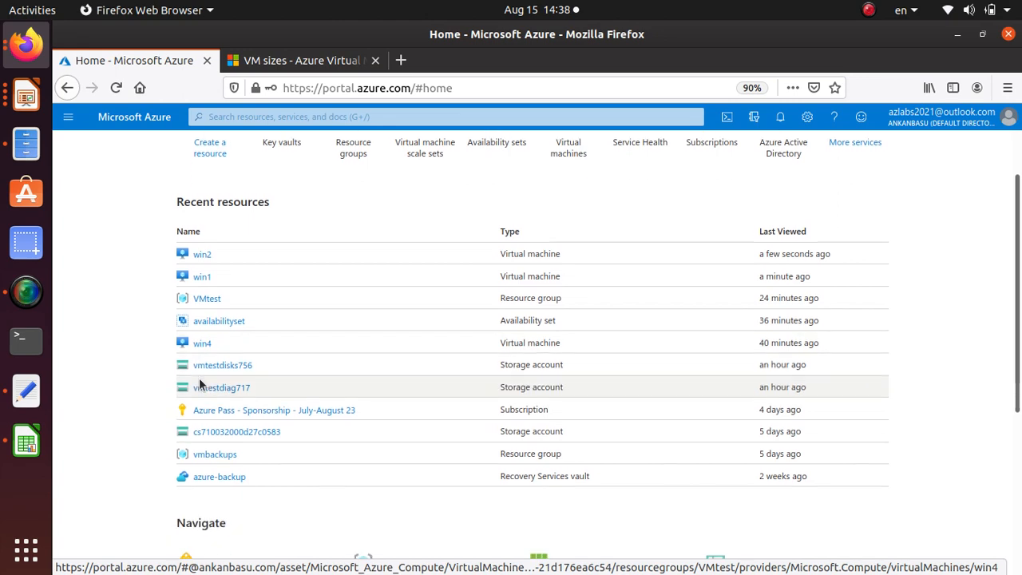
pyautogui.click(201, 344)
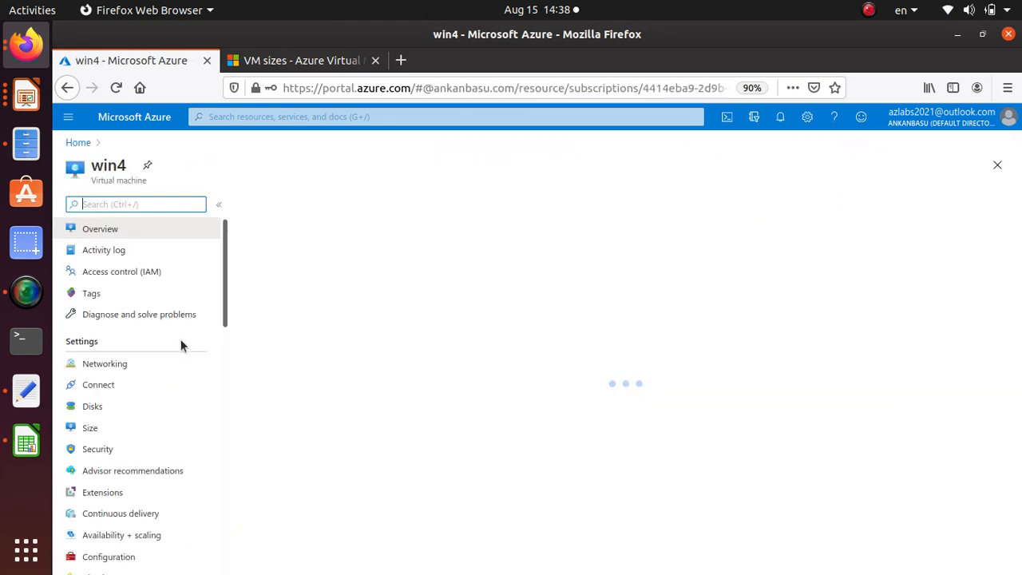
pyautogui.click(76, 408)
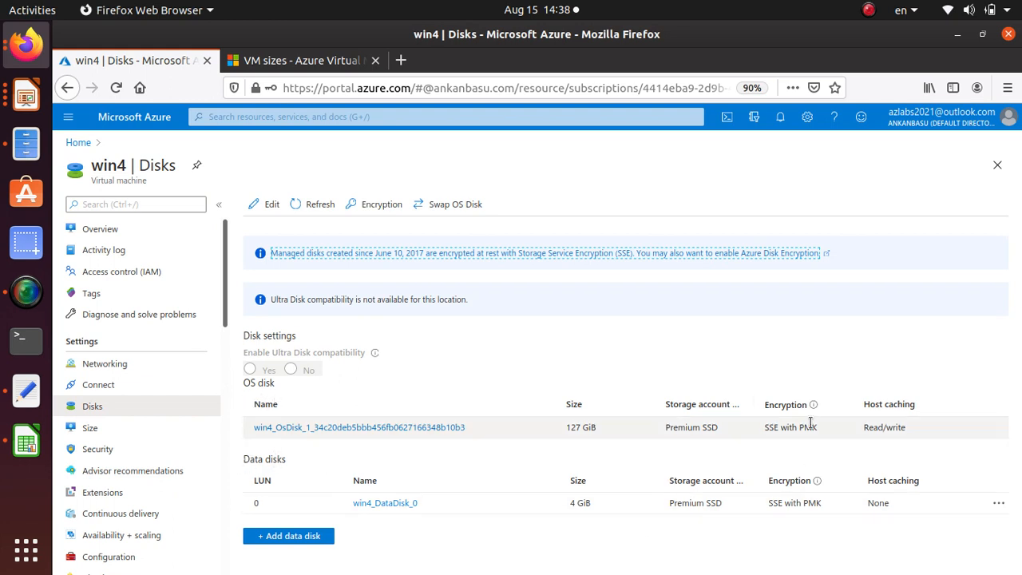
pyautogui.moveTo(817, 427); pyautogui.dragTo(763, 427)
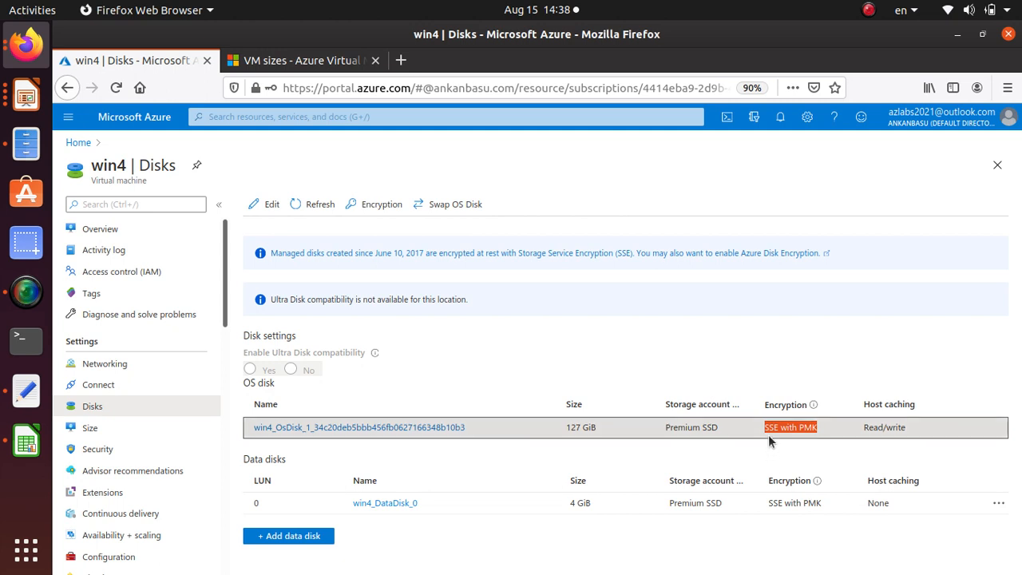
pyautogui.click(390, 206)
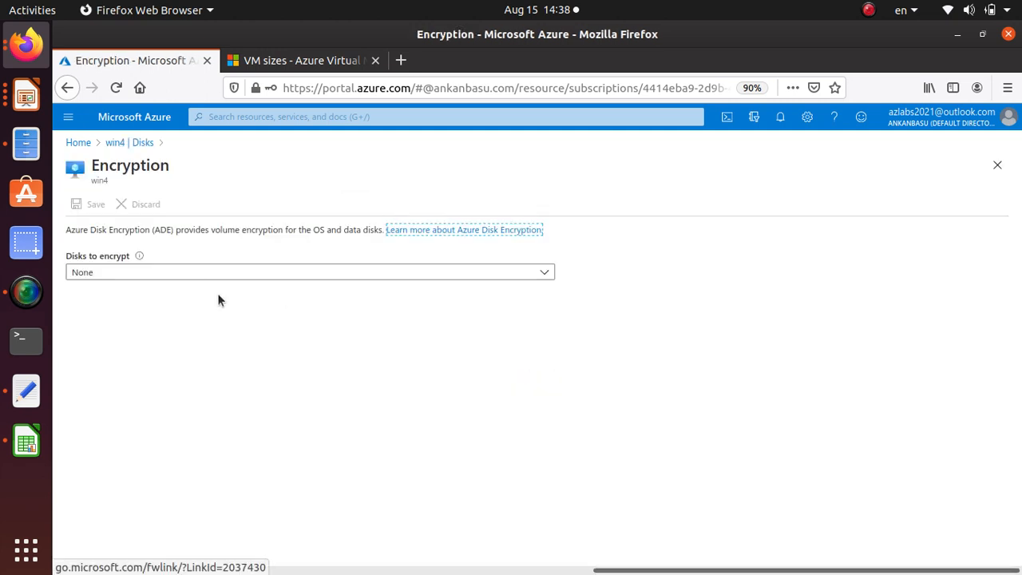
# Set win4's disks to encrypt to OS disk and choose the encryptvault321 key vault for the encryption
pyautogui.click(140, 273)
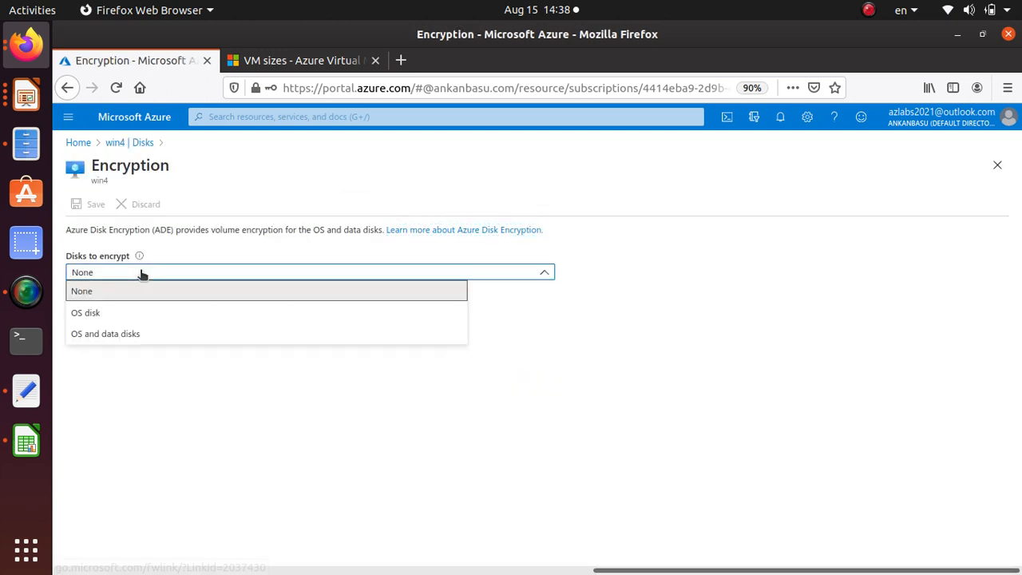
pyautogui.click(131, 312)
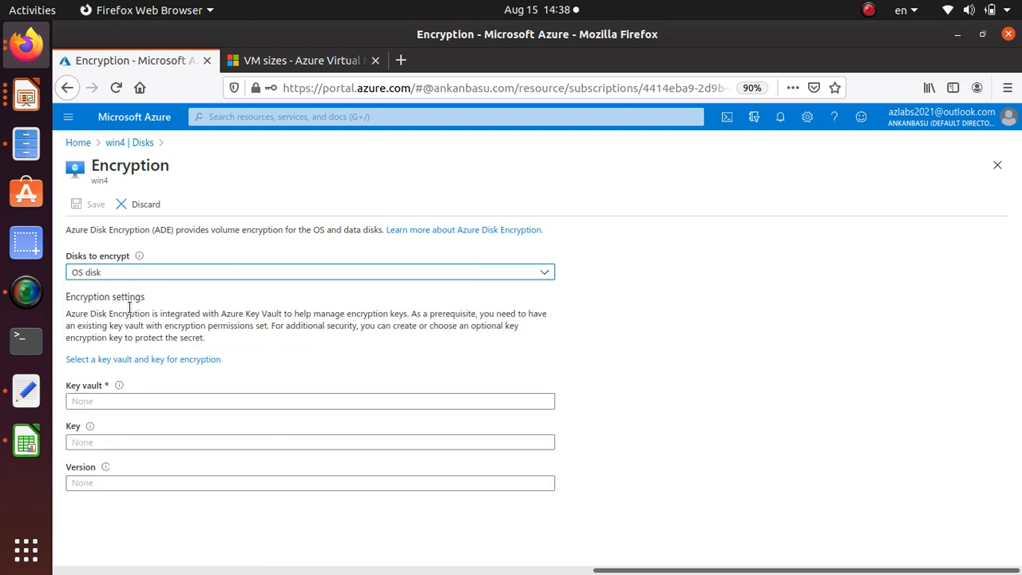
pyautogui.click(205, 361)
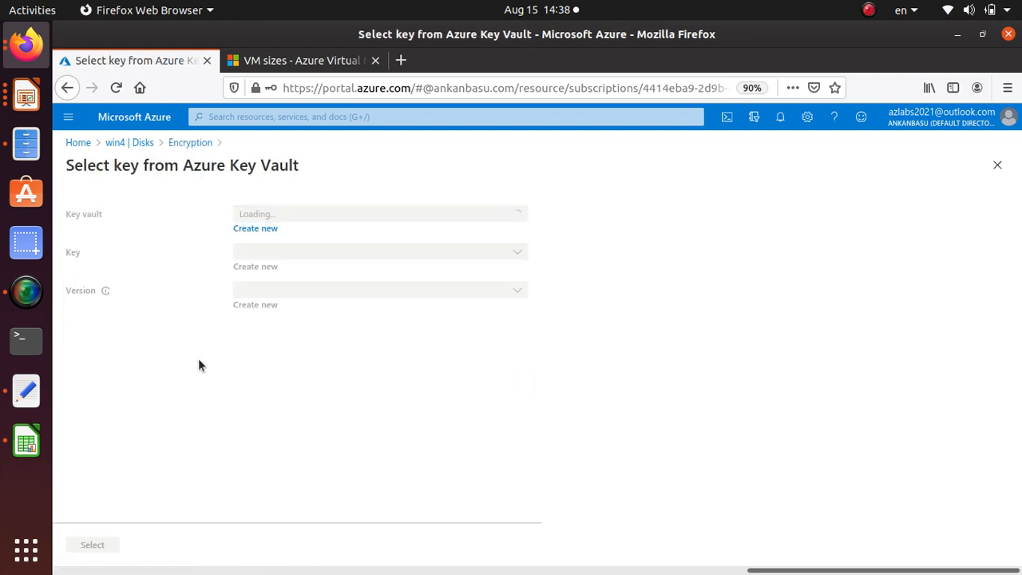
pyautogui.click(494, 213)
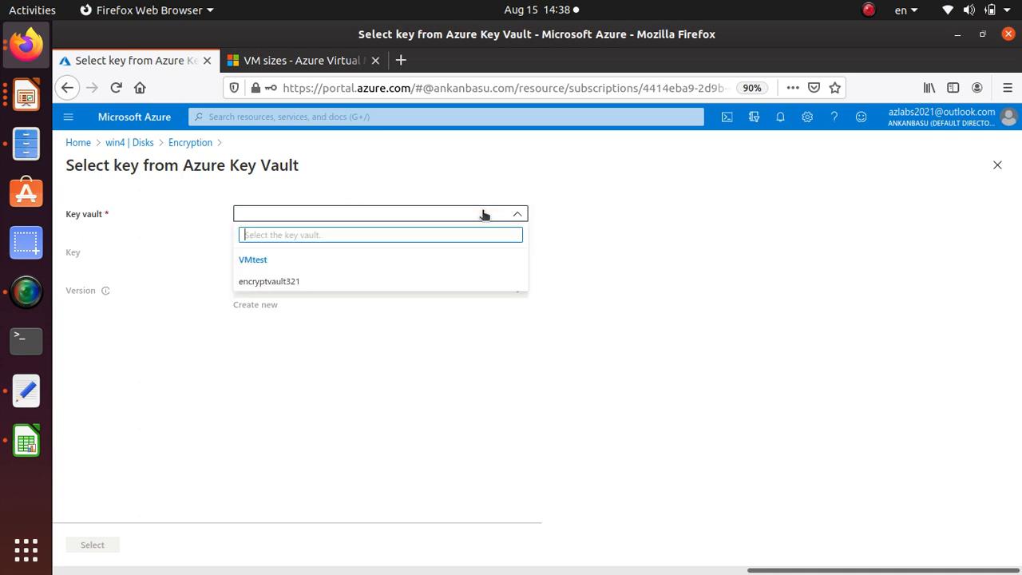
pyautogui.click(269, 284)
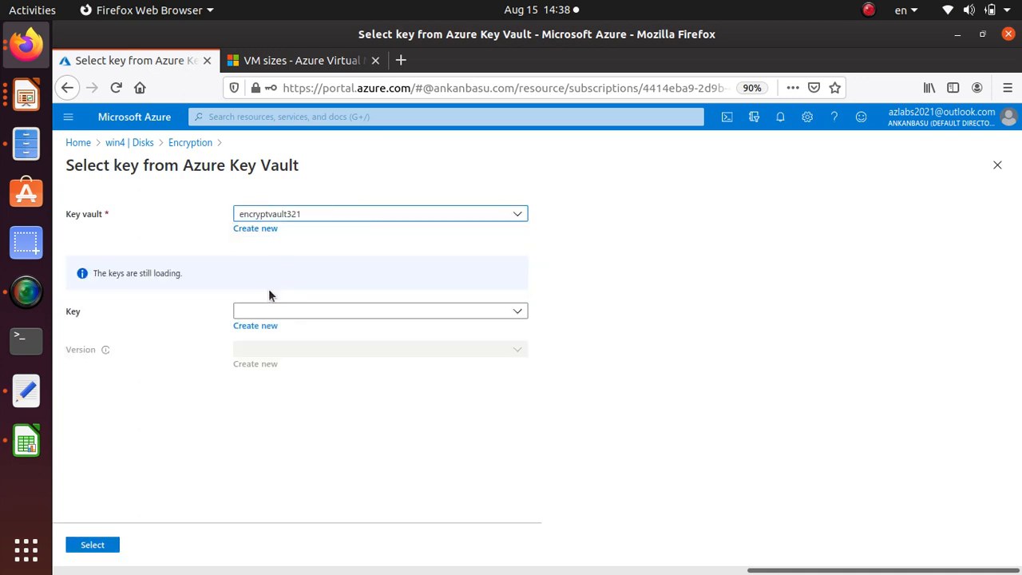
# Select the key win2key with its listed version, then save win4's encryption settings and agree to restart the virtual machine
pyautogui.click(317, 253)
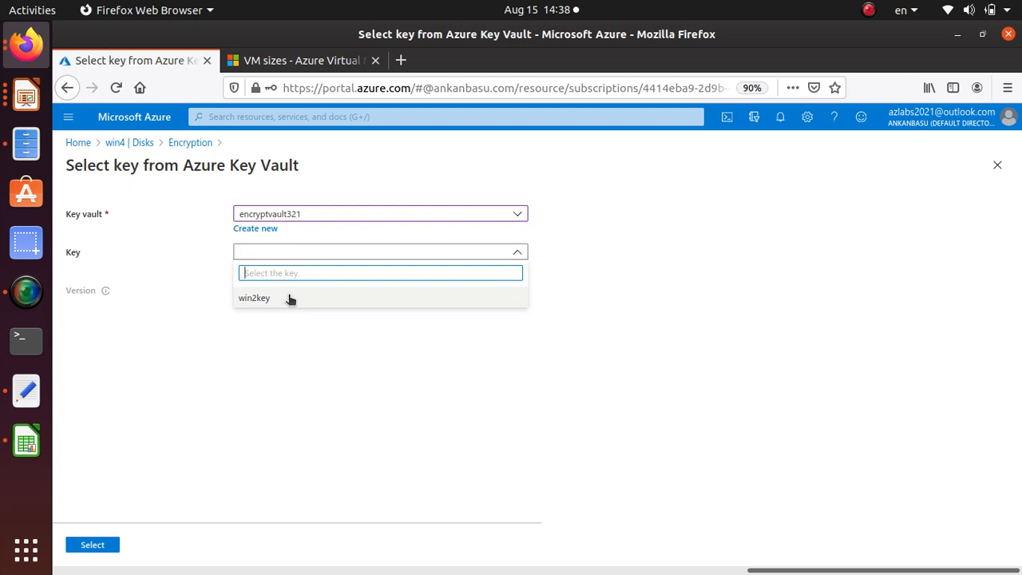
pyautogui.click(288, 297)
pyautogui.click(305, 290)
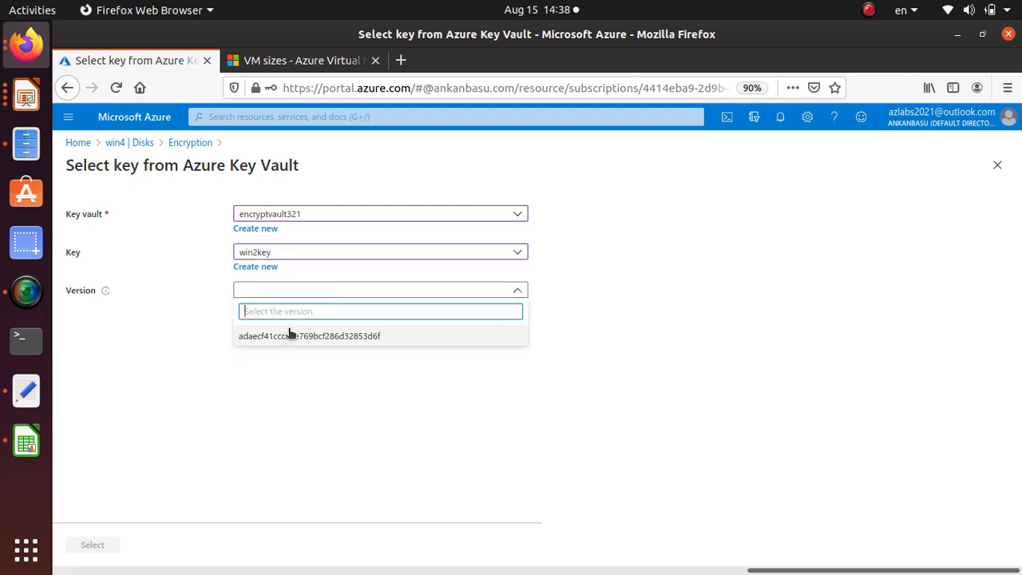
pyautogui.click(290, 332)
pyautogui.click(103, 544)
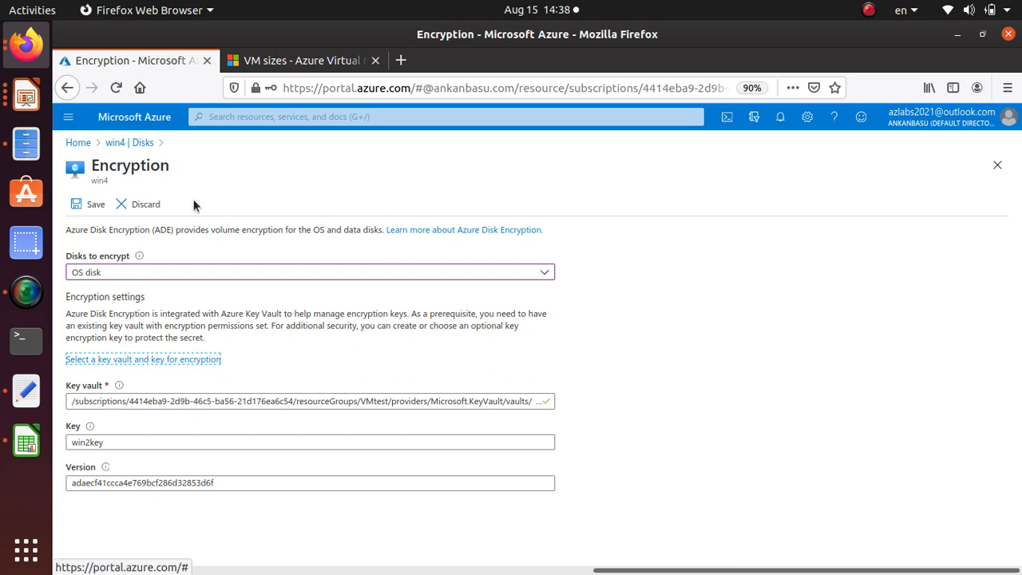
pyautogui.click(90, 204)
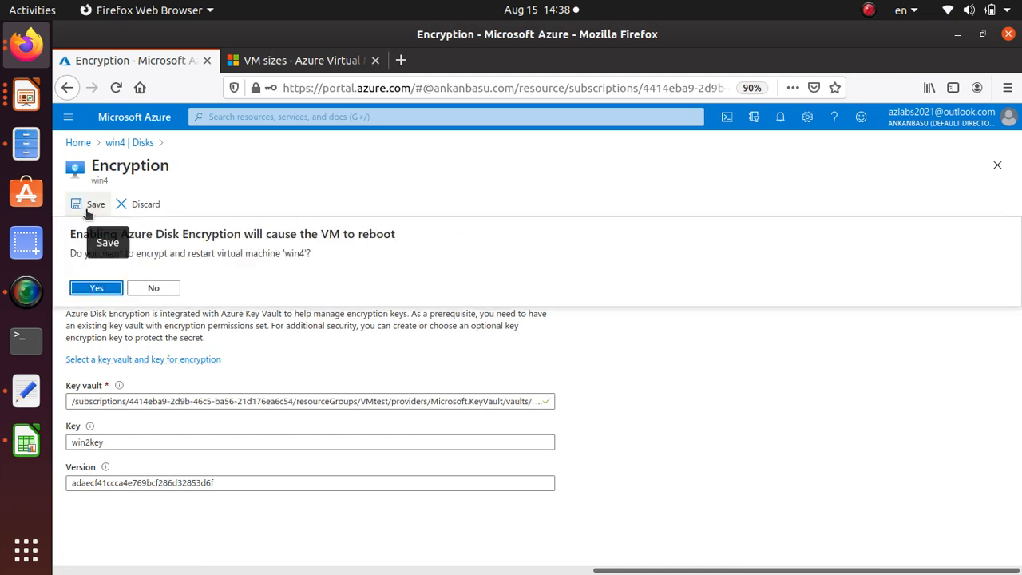
pyautogui.click(90, 289)
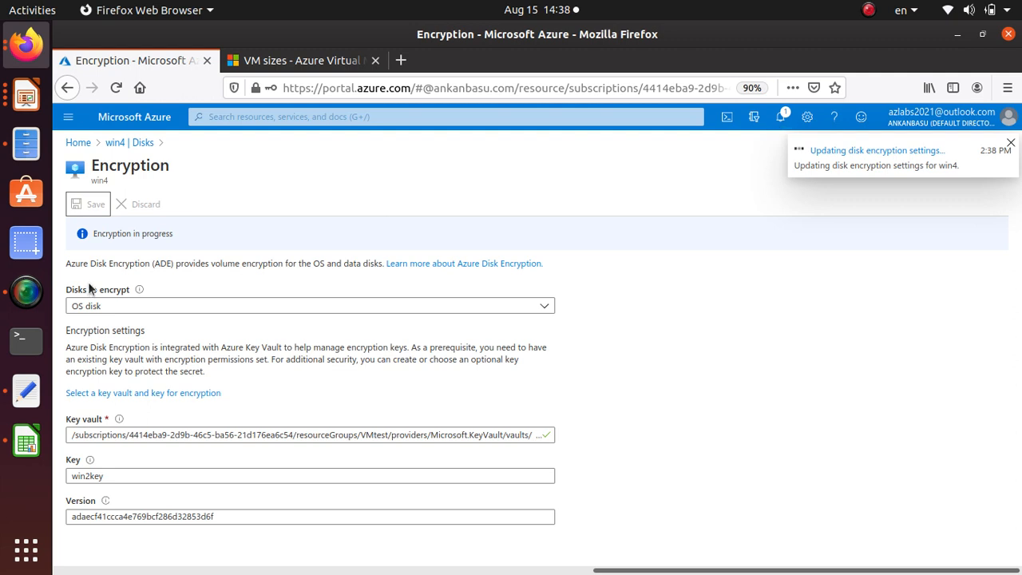
# Check the OS disk's encryption type on win4's Disks page and the encryption update's progress in the notifications
pyautogui.click(118, 145)
pyautogui.moveTo(763, 428); pyautogui.dragTo(816, 429)
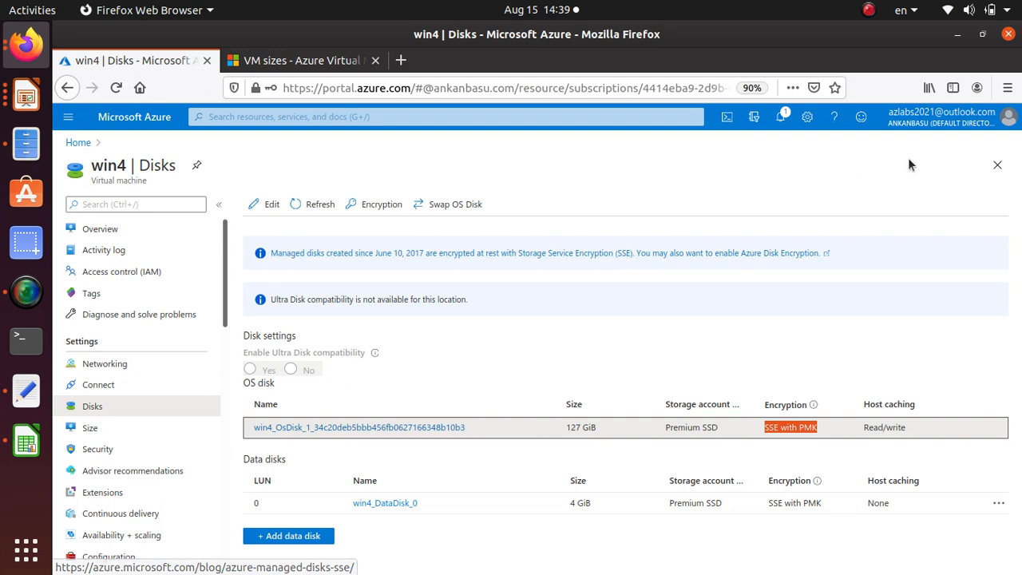
pyautogui.click(779, 117)
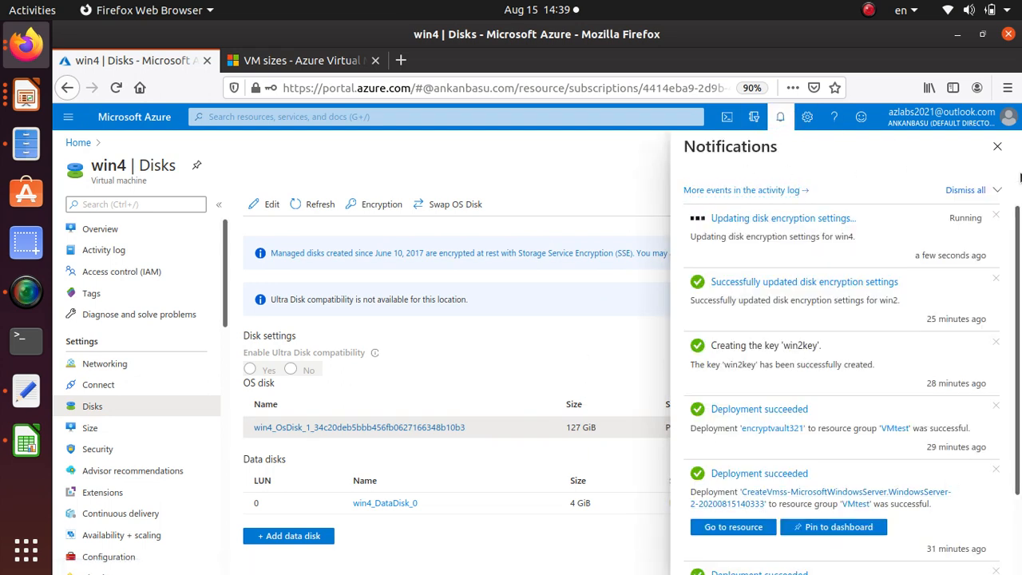
pyautogui.click(997, 146)
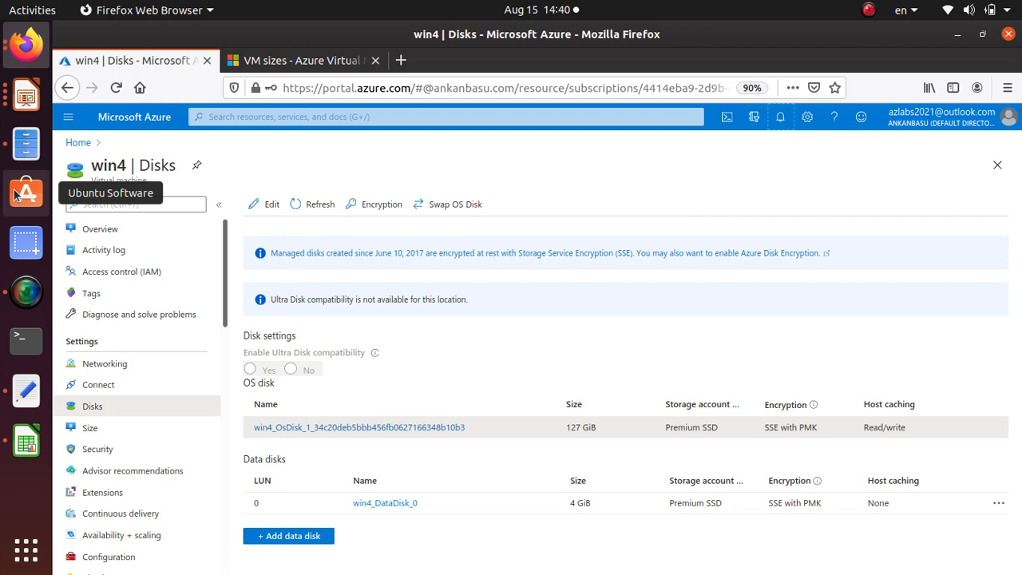
pyautogui.click(26, 291)
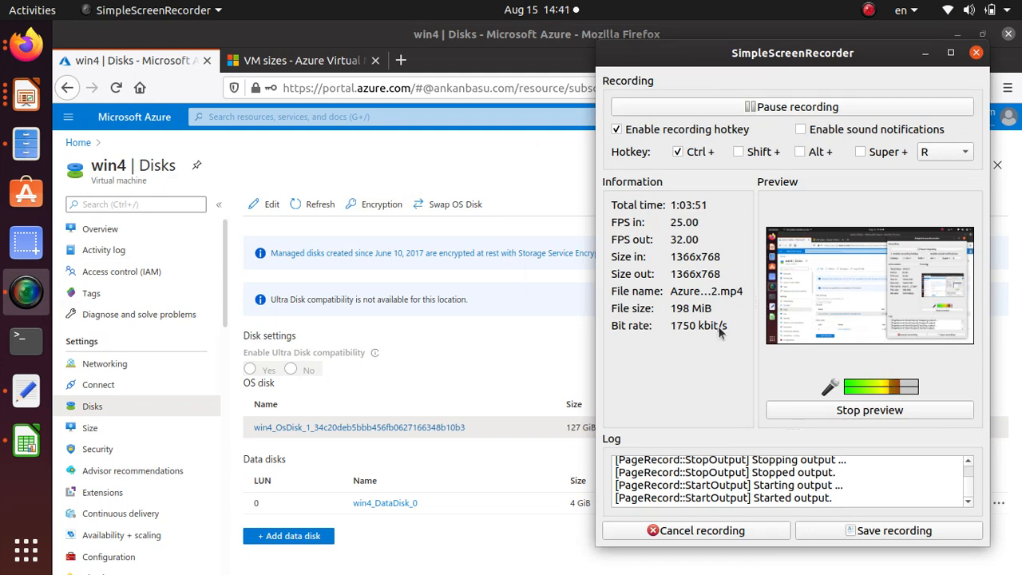
pyautogui.click(525, 357)
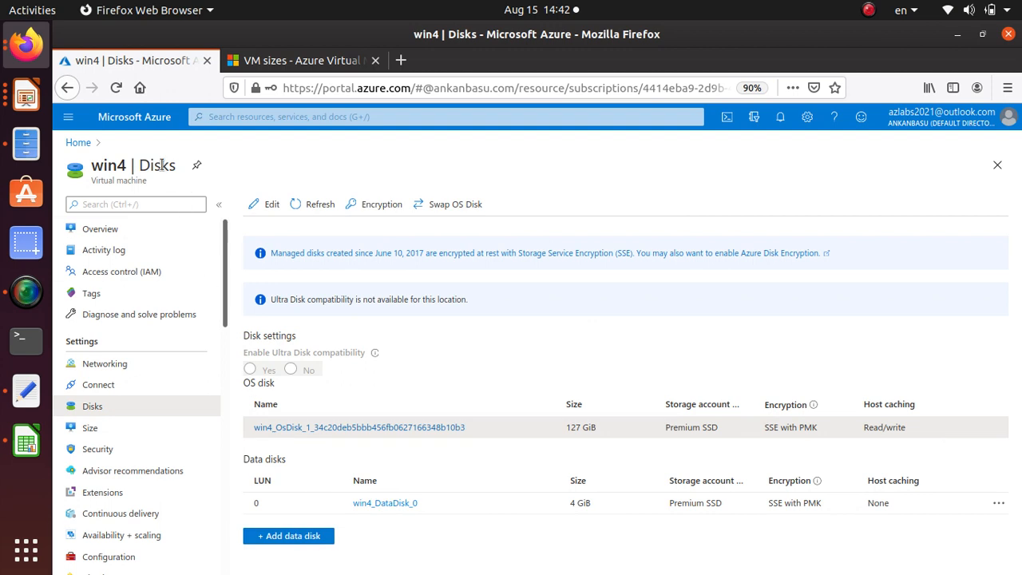
# Open the win1 virtual machine from the recent resources and check its OS disk's encryption type on the Disks page
pyautogui.click(78, 143)
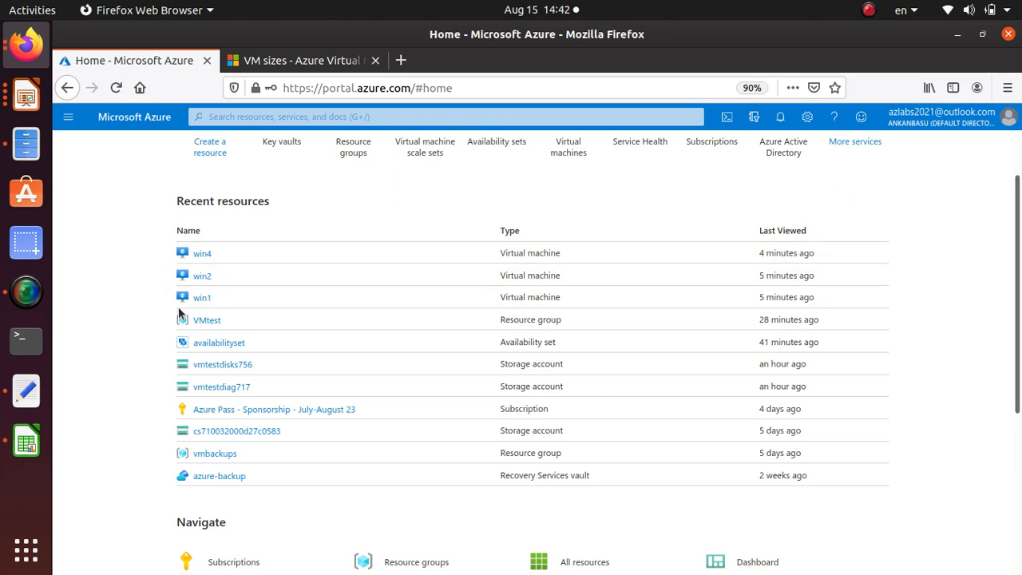
pyautogui.click(203, 297)
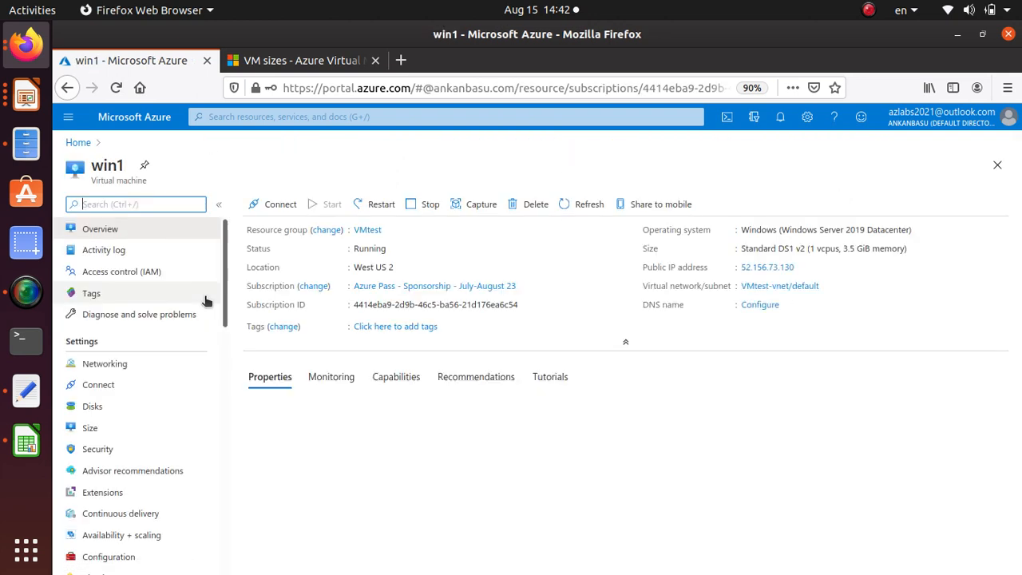
pyautogui.click(93, 406)
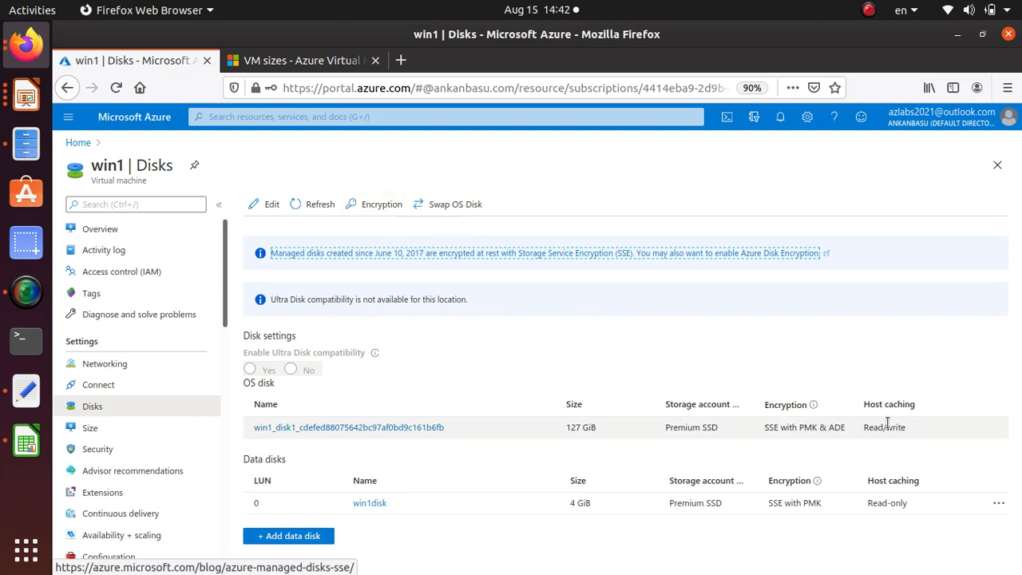
pyautogui.tripleClick(807, 428)
pyautogui.moveTo(807, 429)
pyautogui.mouseDown()
pyautogui.moveTo(846, 423)
pyautogui.moveTo(805, 427)
pyautogui.mouseUp()
pyautogui.tripleClick(786, 428)
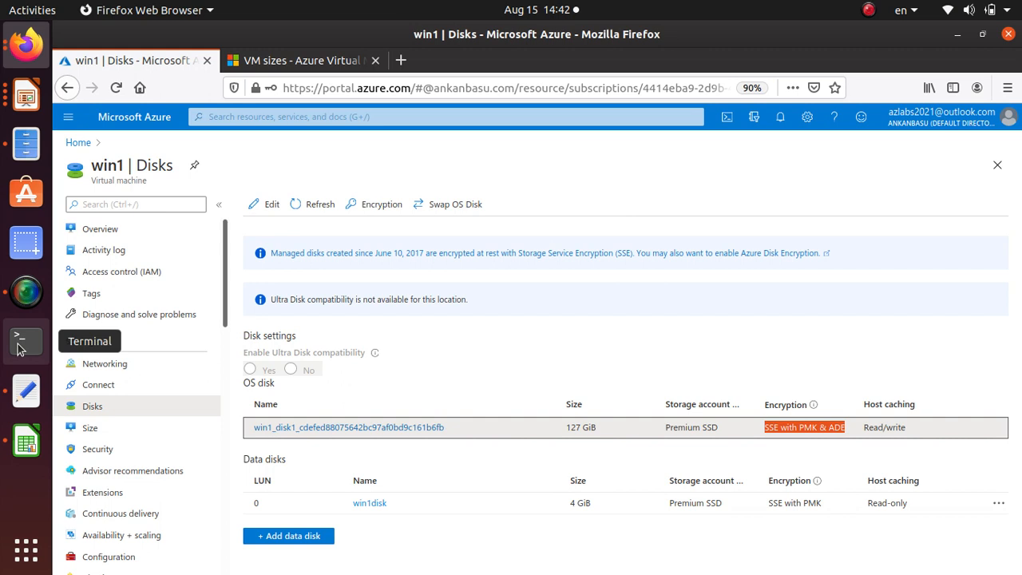
pyautogui.doubleClick(835, 427)
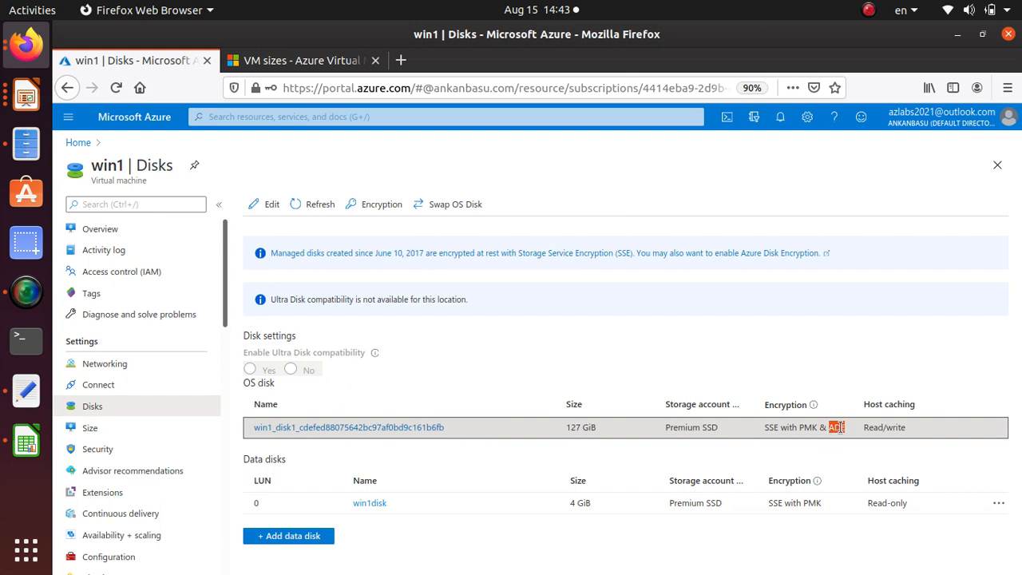
pyautogui.click(28, 294)
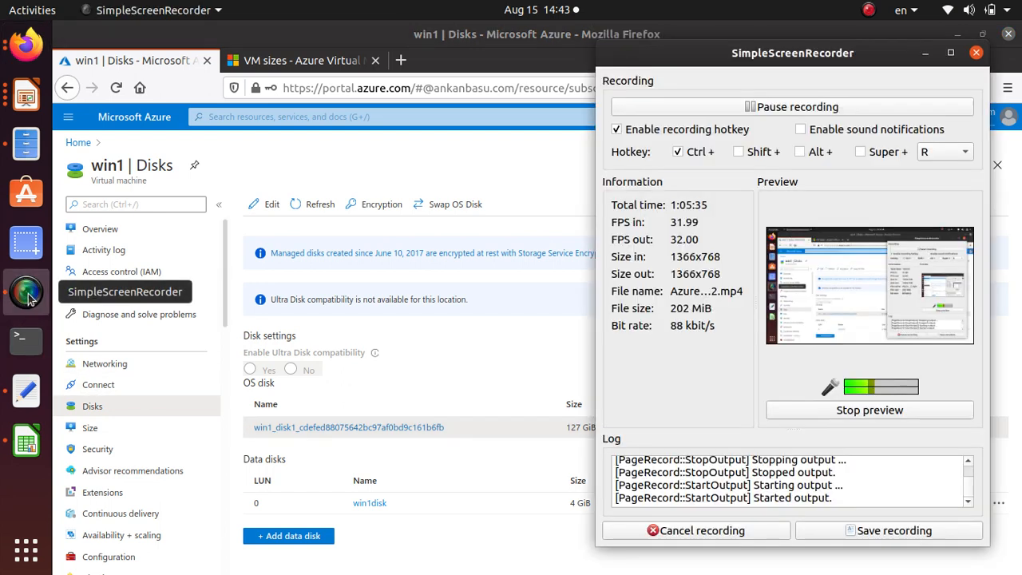